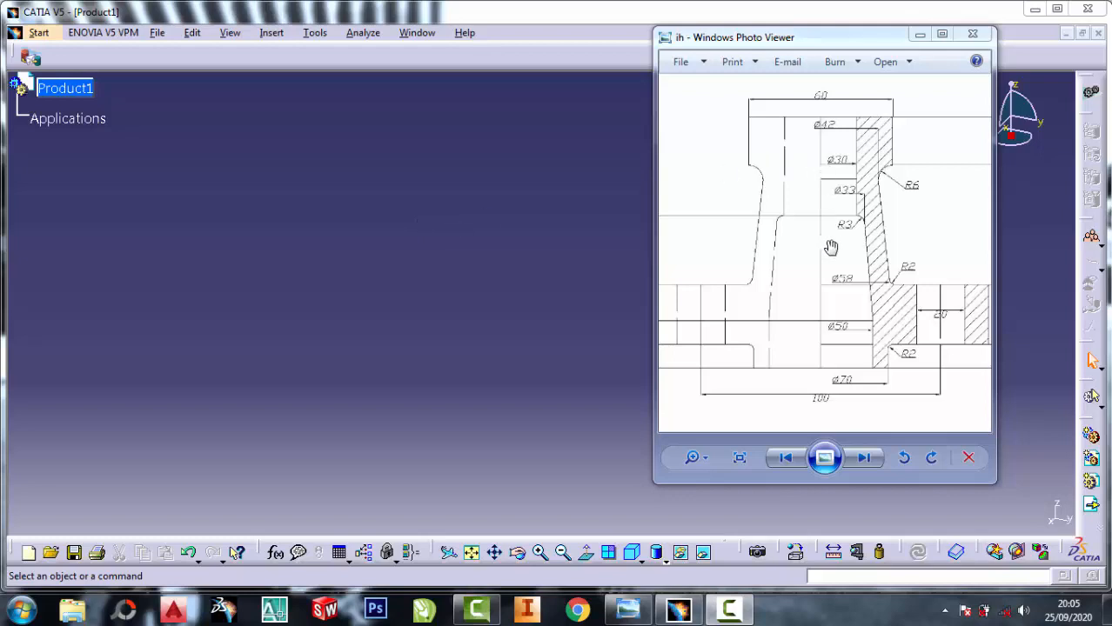
Step: Create a new part in the Mechanical Design workbench and open a sketch on the xy plane
click(784, 182)
scroll(783, 185, down, 2)
scroll(851, 166, up, 2)
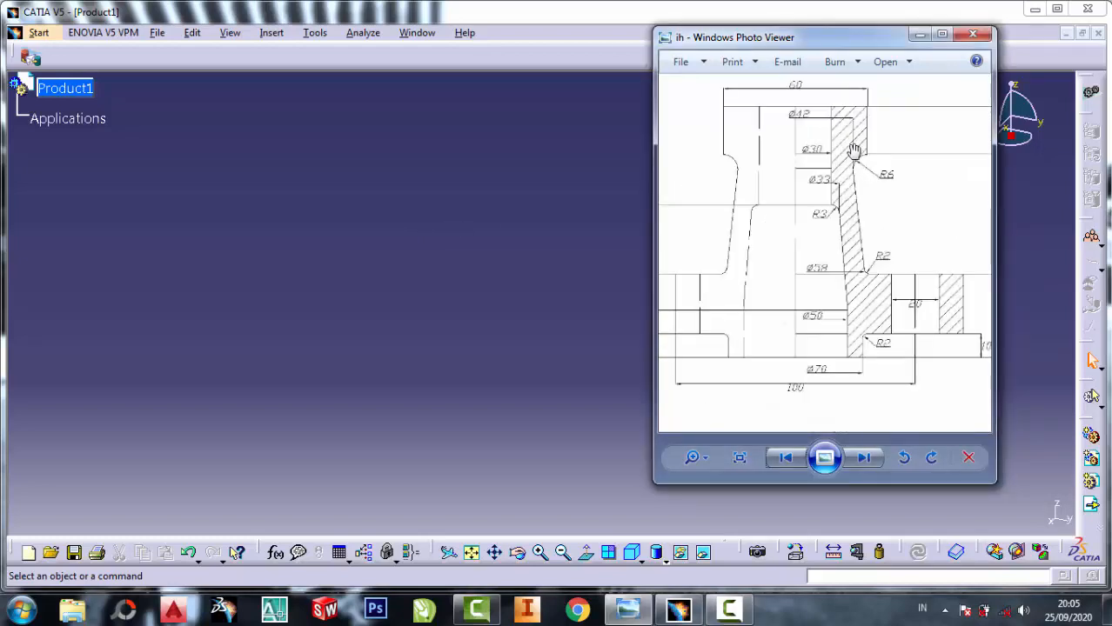
scroll(855, 166, up, 1)
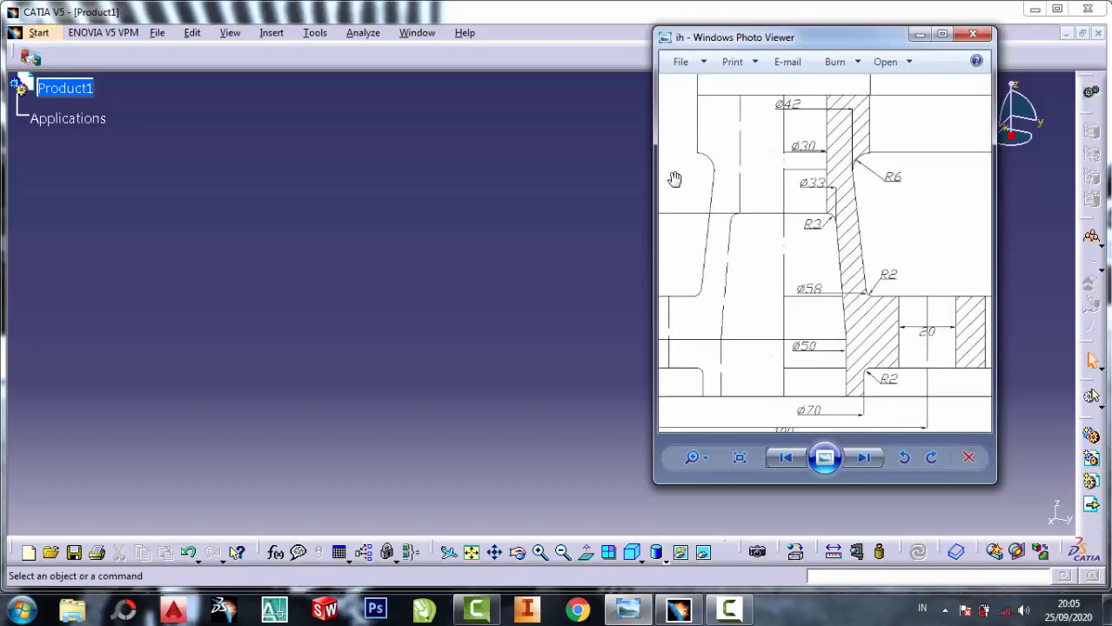
click(606, 167)
click(38, 32)
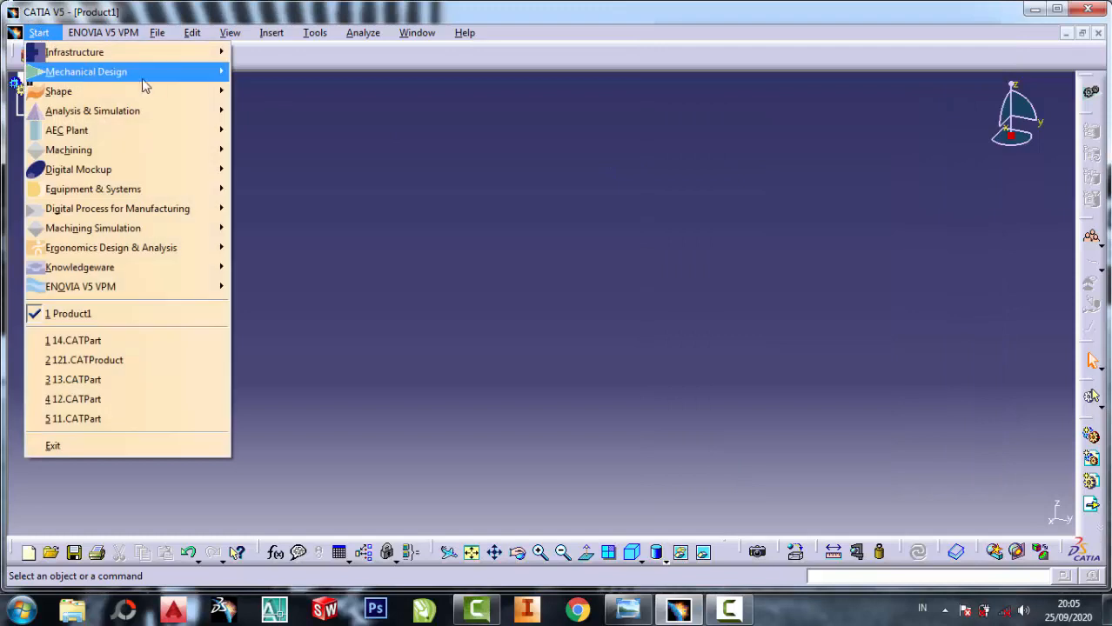
mouse_move(78, 73)
click(256, 76)
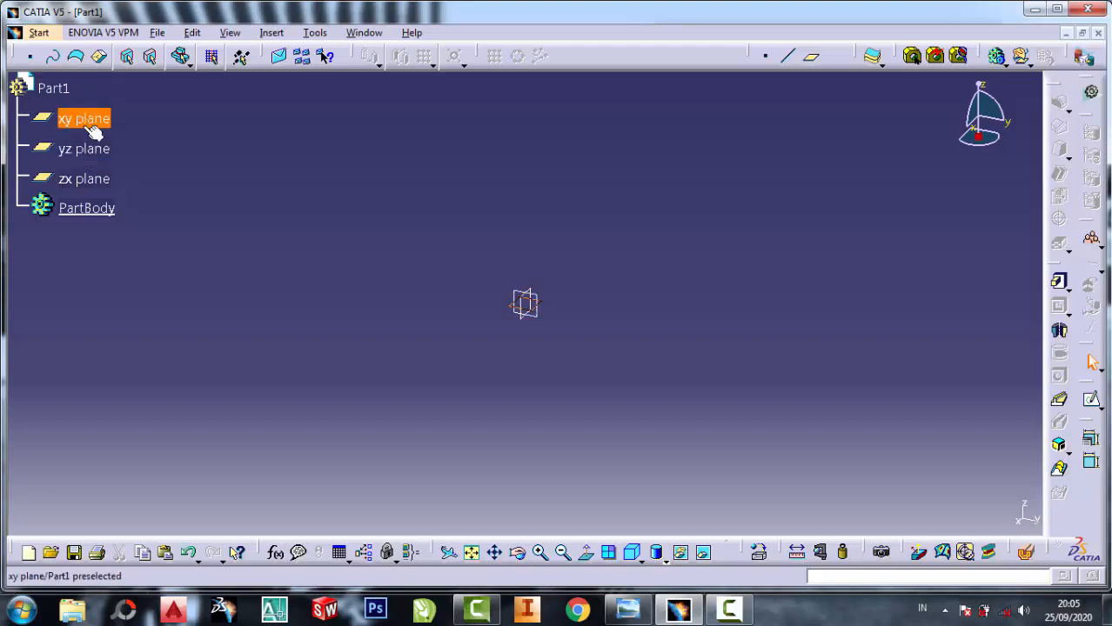
click(93, 131)
click(1091, 399)
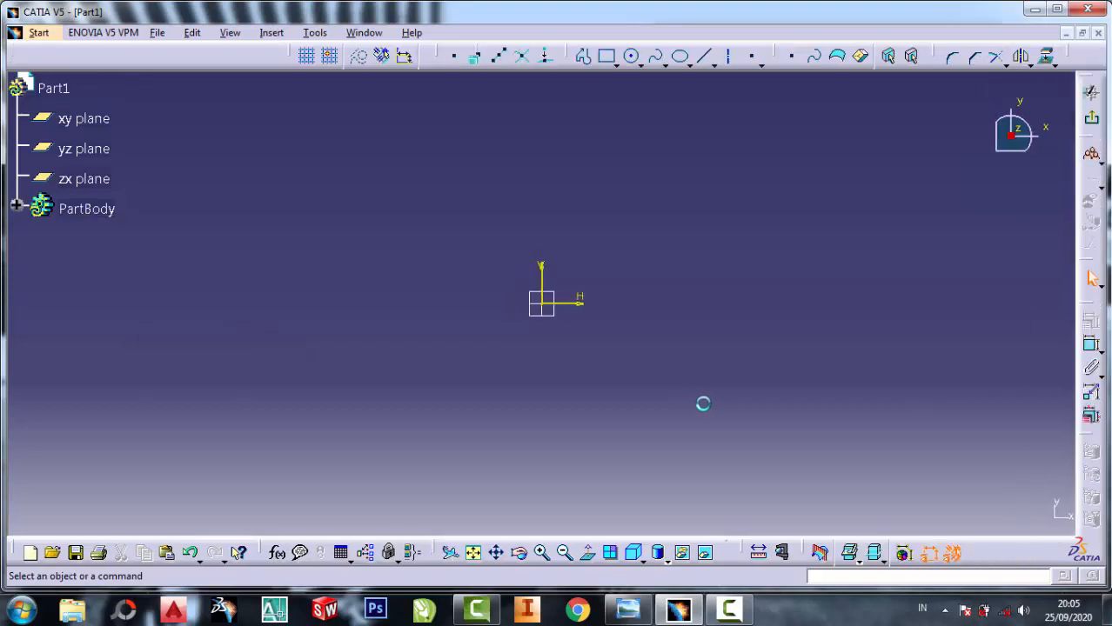
Step: Examine the reference drawing's section and plan views, including the base, flange and bore dimensions
click(628, 609)
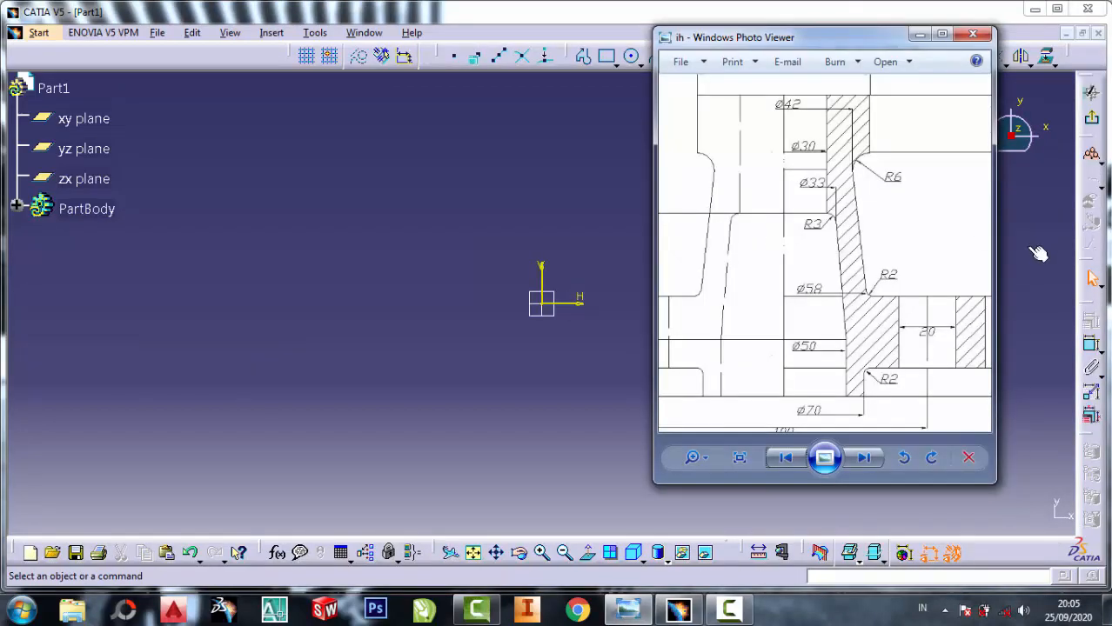
scroll(874, 262, up, 2)
scroll(791, 203, down, 4)
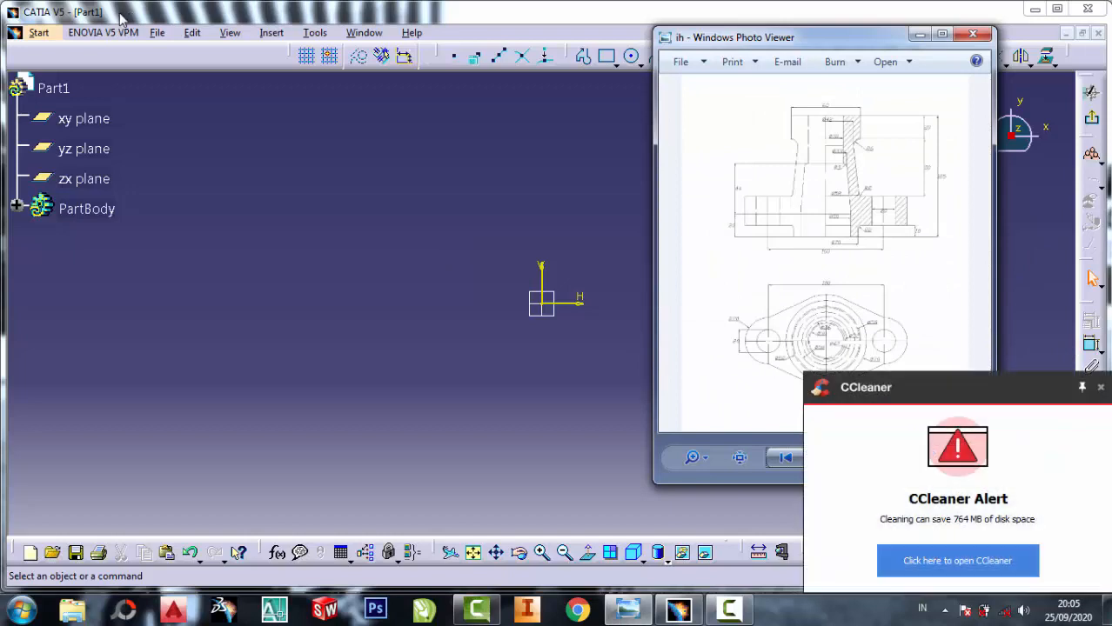
click(1101, 388)
scroll(843, 328, up, 1)
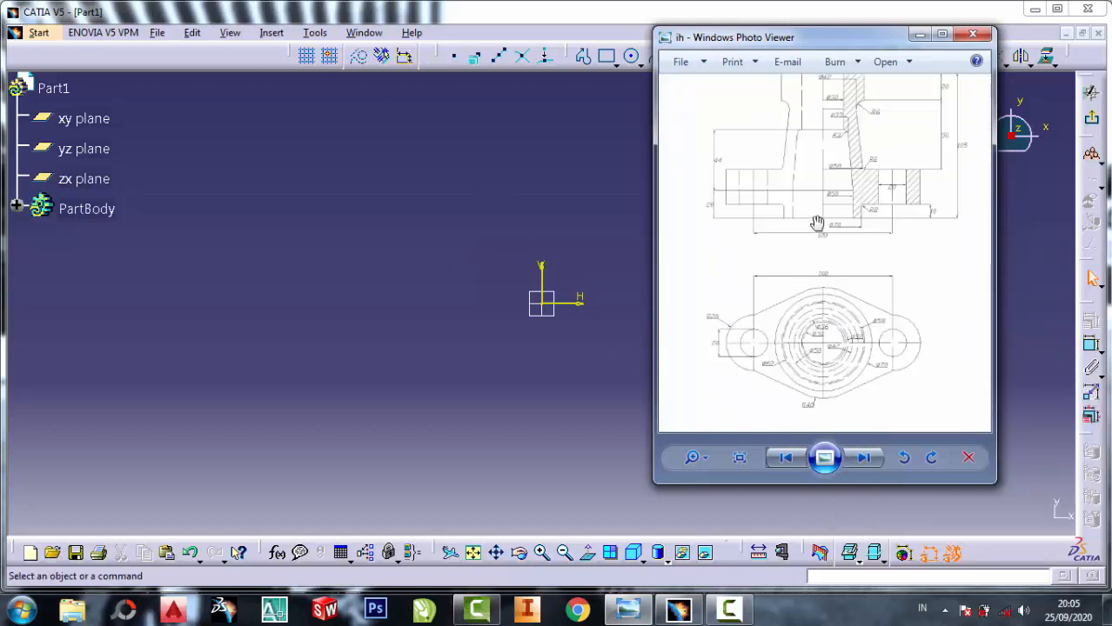
scroll(819, 228, down, 1)
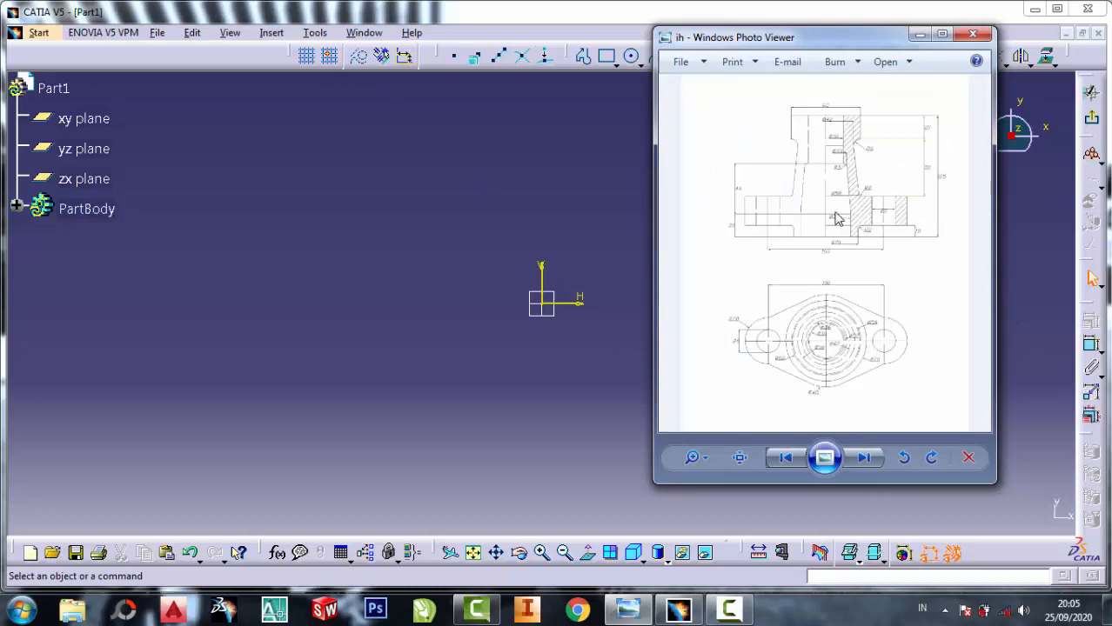
scroll(828, 146, up, 3)
scroll(870, 331, up, 2)
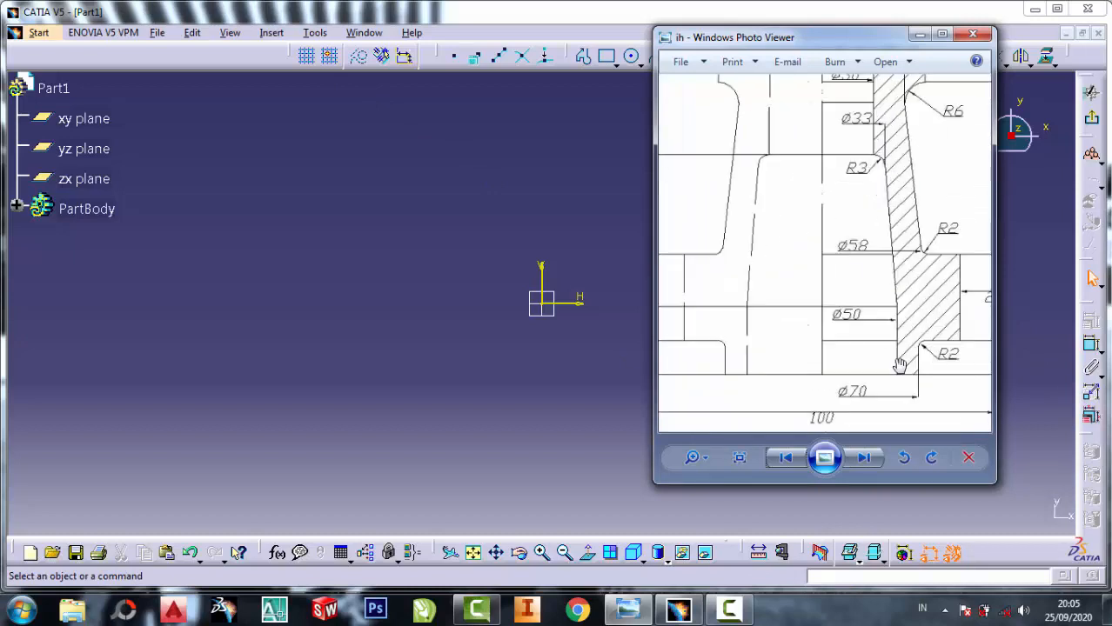
click(557, 197)
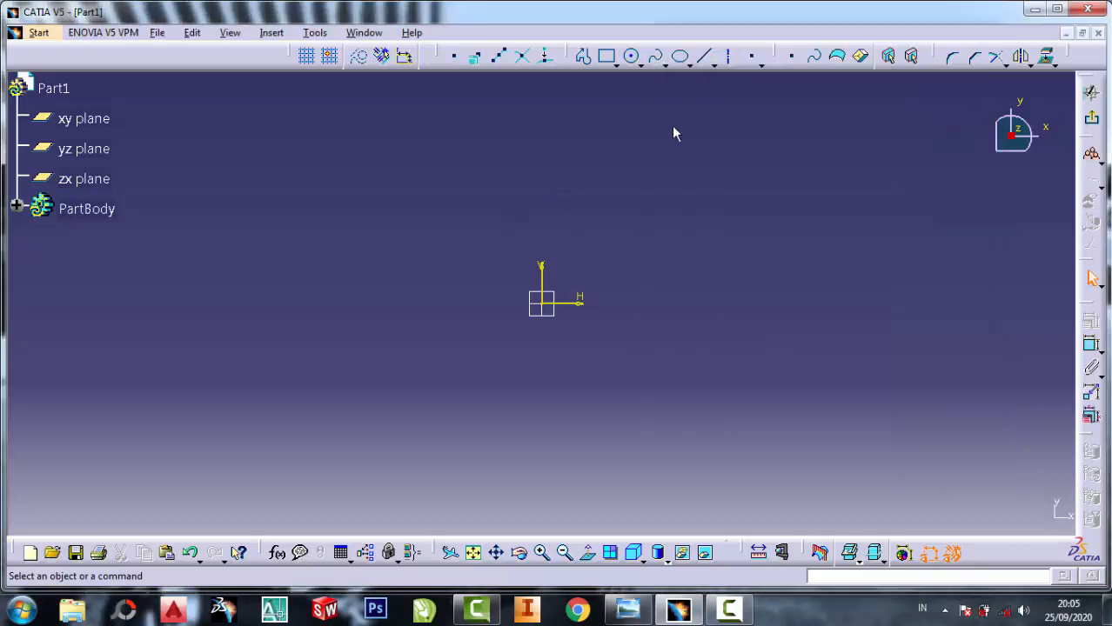
Step: Start a profile at the origin with a base line about 44 mm long, a rise of about 15 mm and a flange reaching about 75 mm outward
click(586, 61)
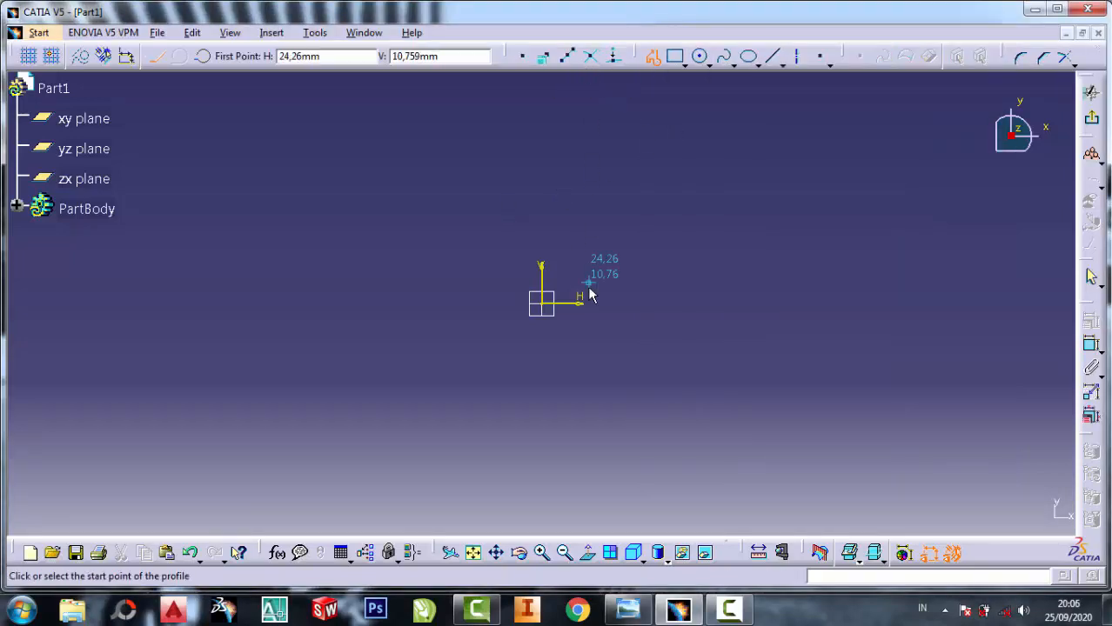
click(548, 308)
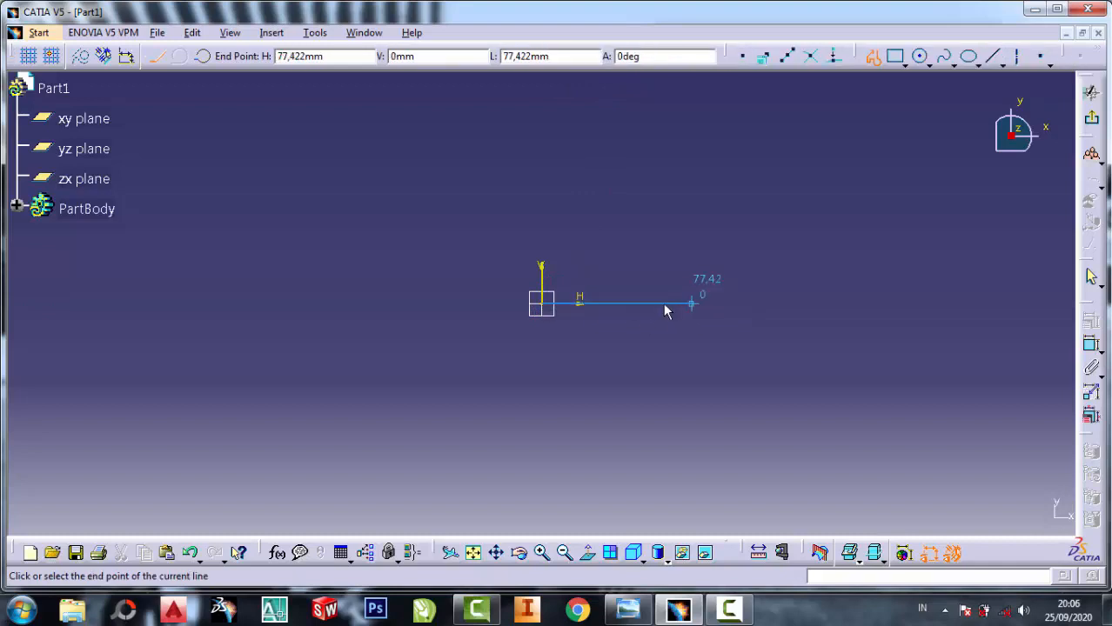
click(626, 304)
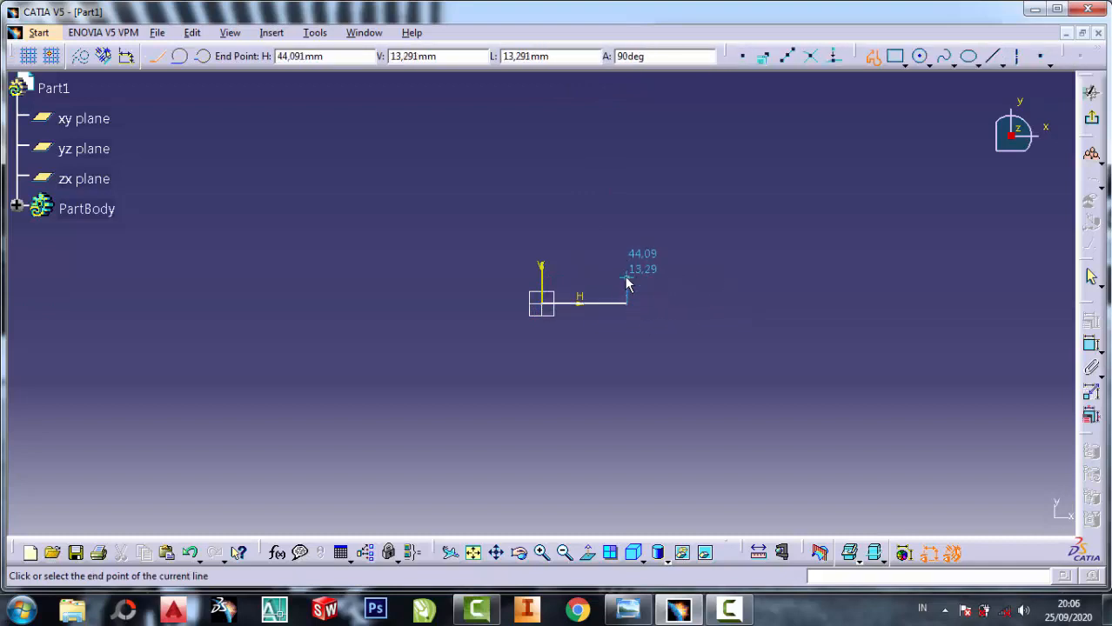
click(627, 275)
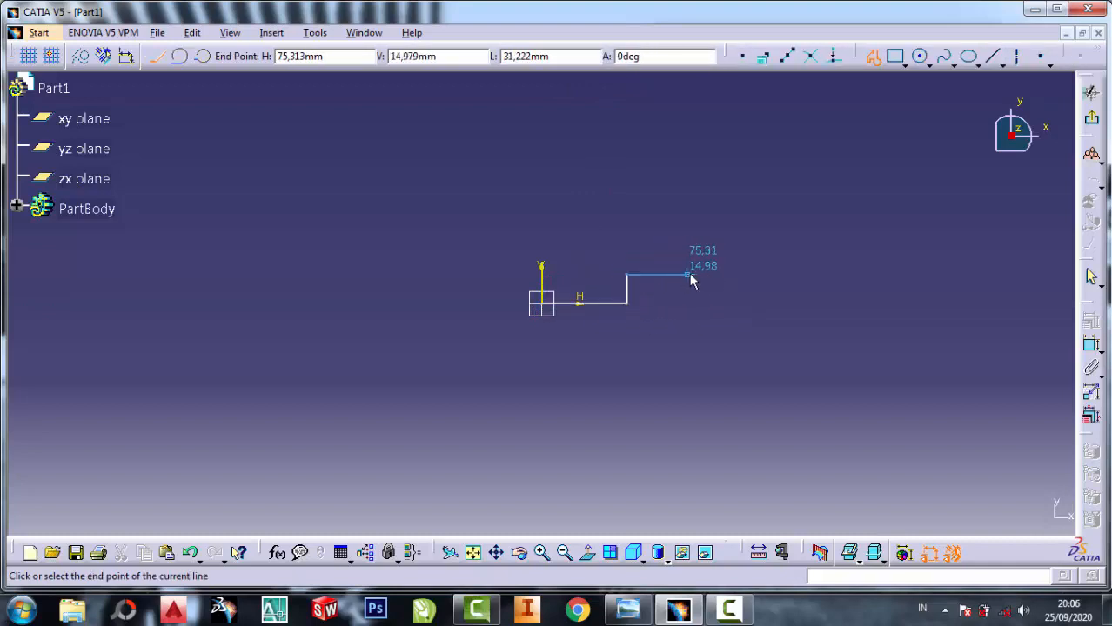
click(687, 275)
click(688, 253)
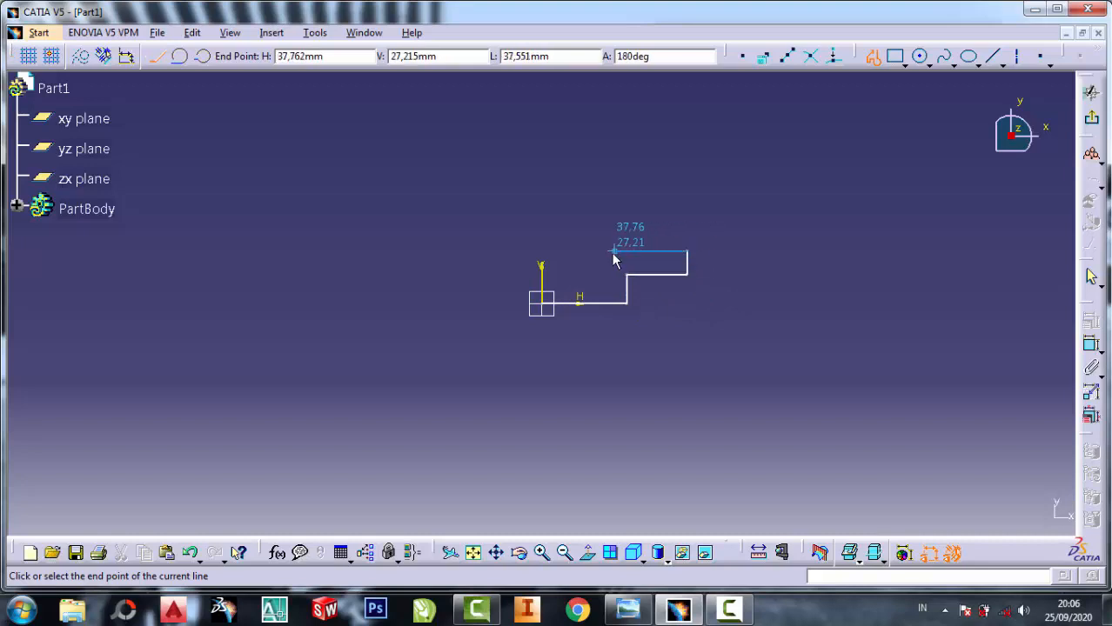
click(608, 252)
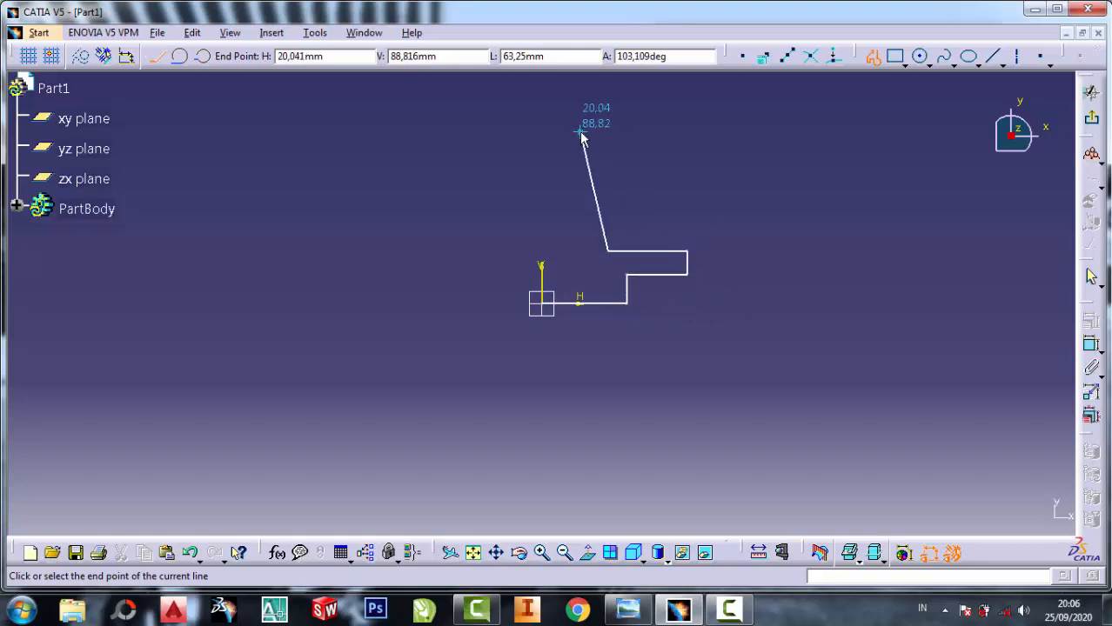
Step: Continue the profile with a line tapering inward to about 89 mm height, an outward step of about 11 mm and a vertical collar edge
click(581, 133)
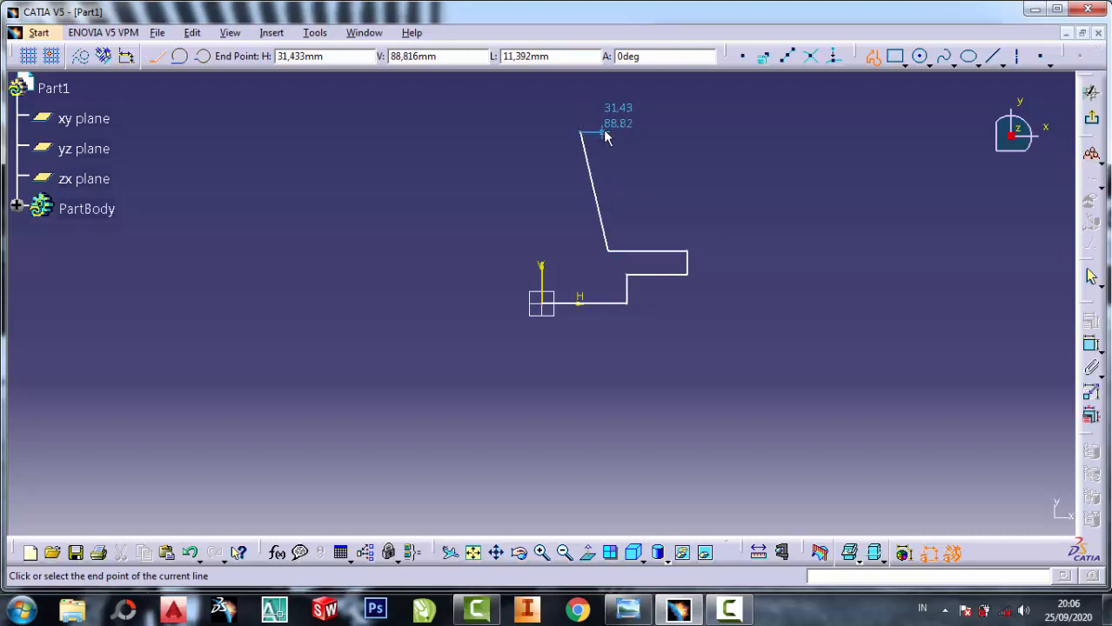
click(603, 133)
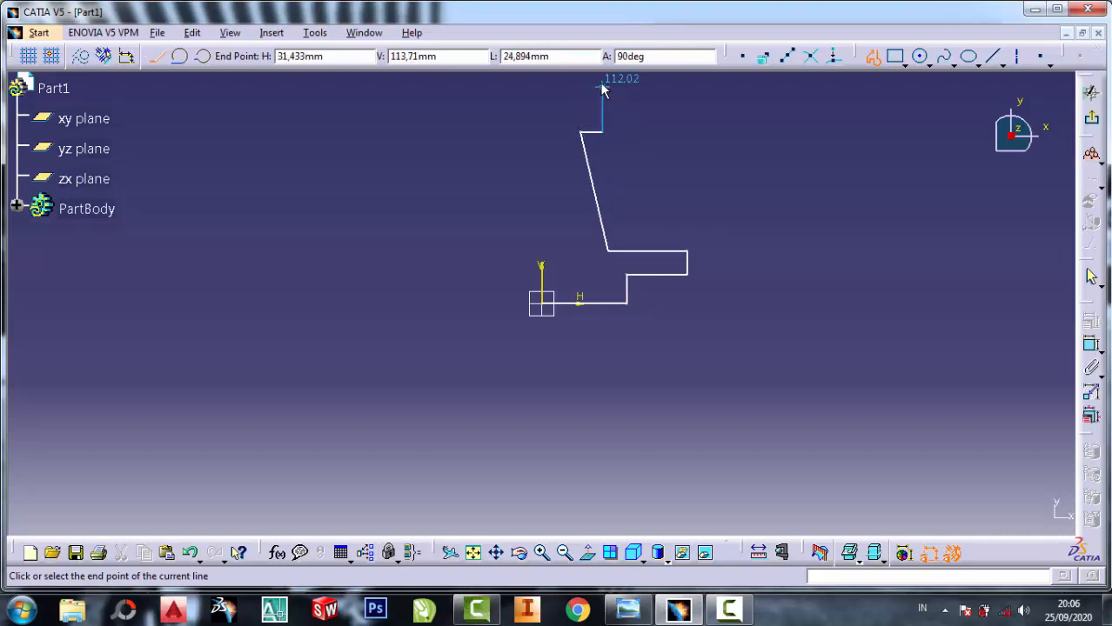
click(602, 85)
key(Escape)
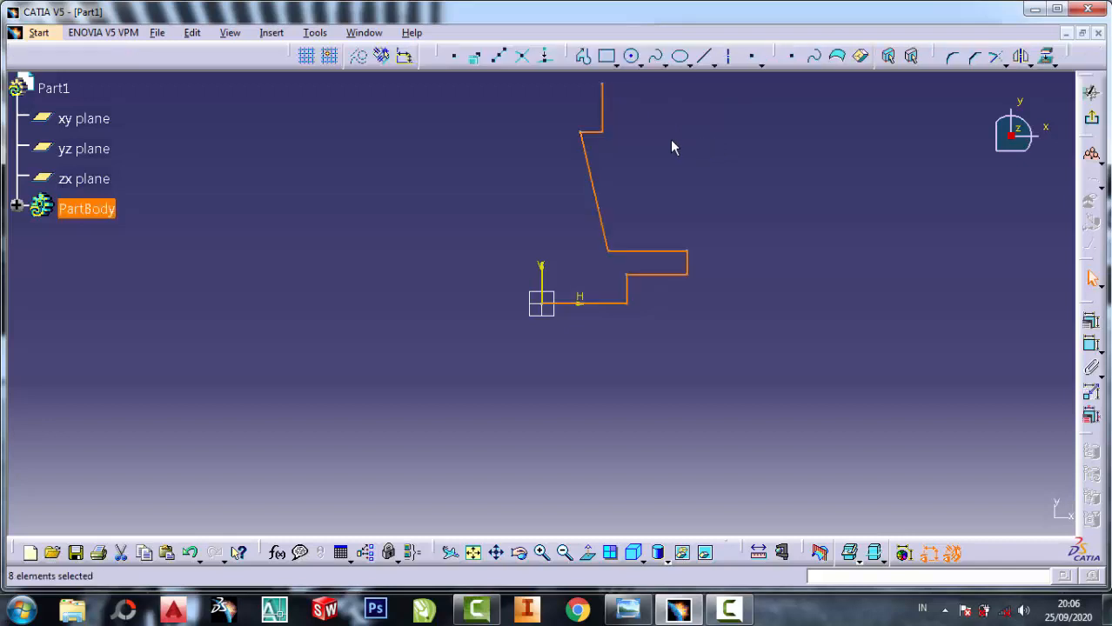
Step: Examine the reference drawing for the base diameter and the surrounding section dimensions
middle_drag(602, 153, 609, 197)
click(628, 611)
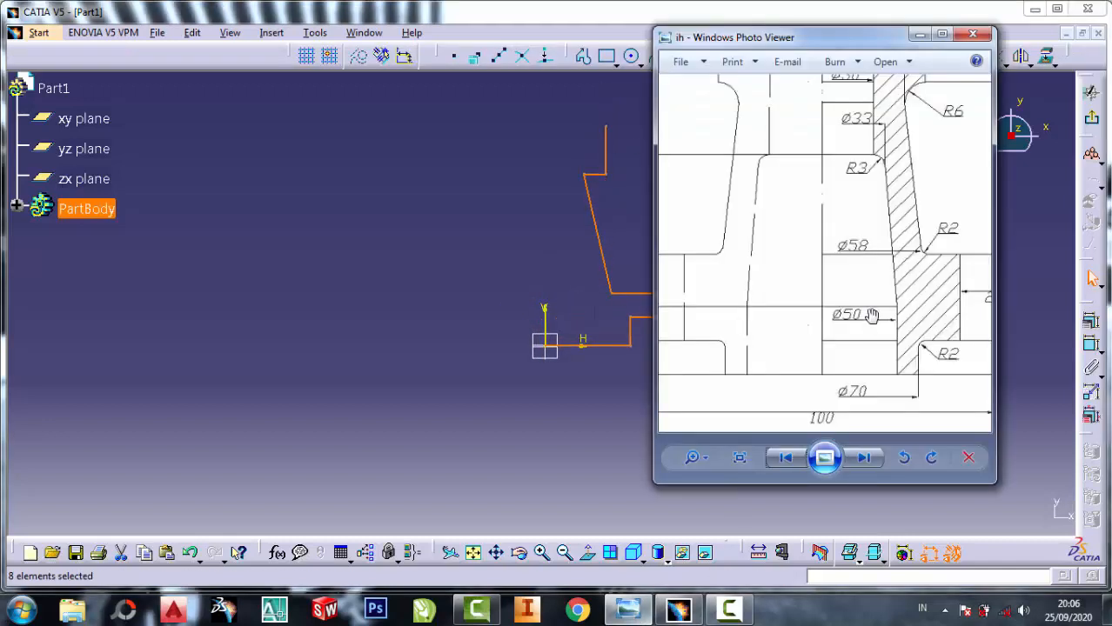
scroll(885, 315, down, 1)
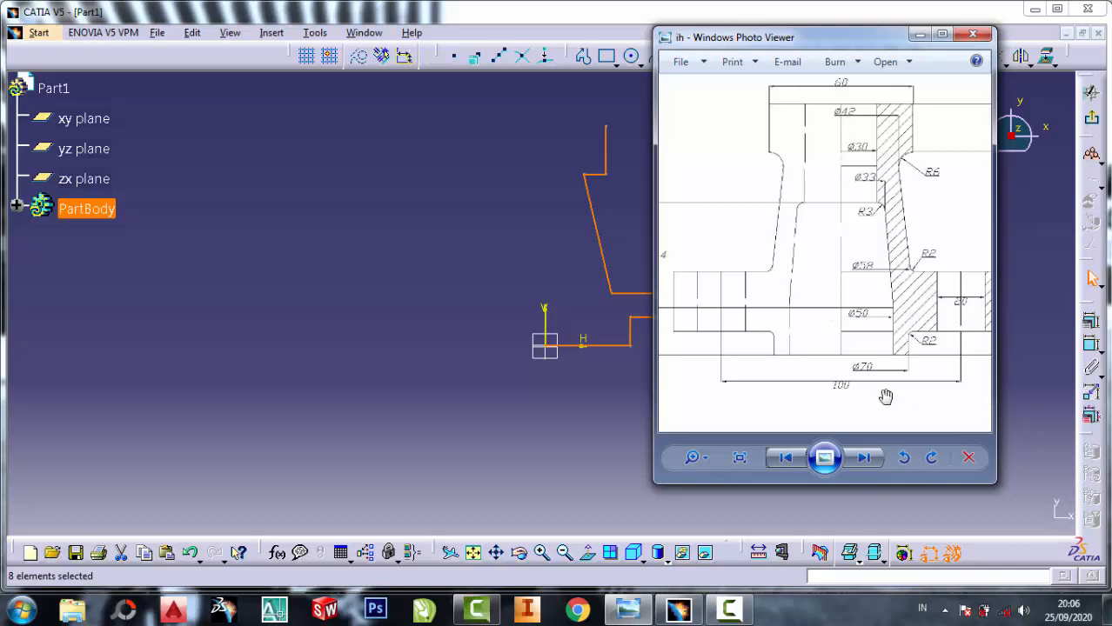
scroll(827, 245, down, 1)
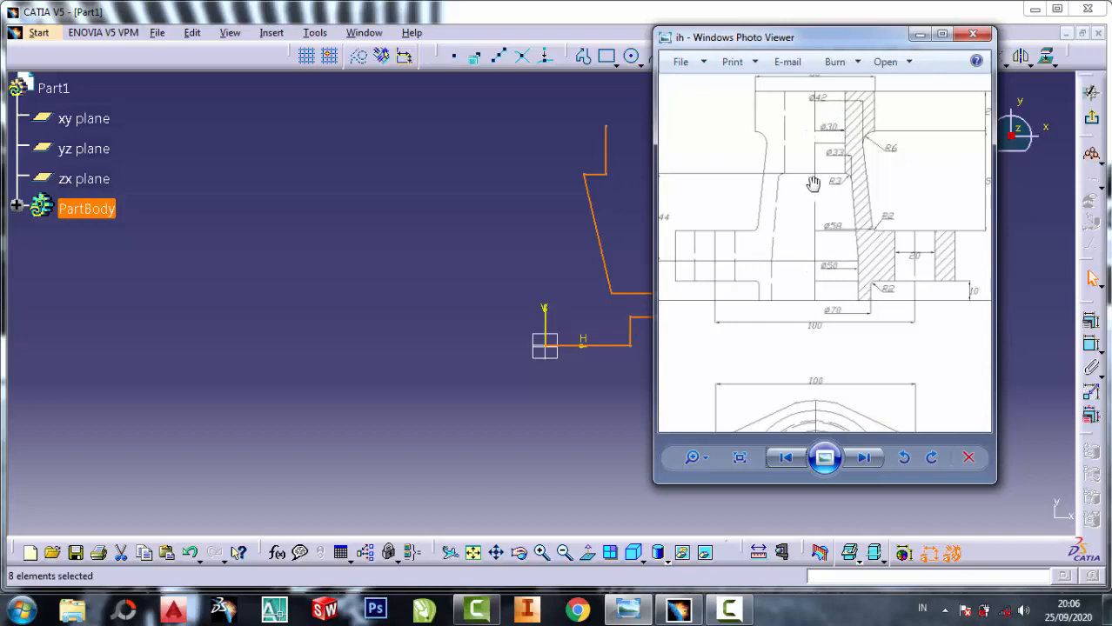
scroll(870, 306, up, 3)
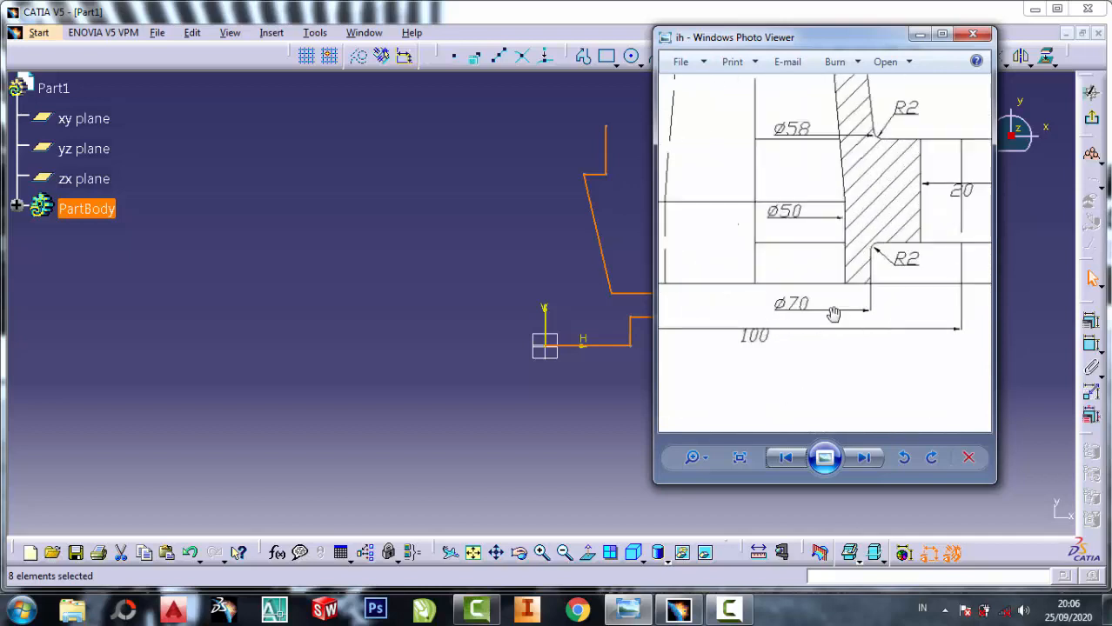
scroll(886, 288, down, 2)
scroll(818, 293, up, 1)
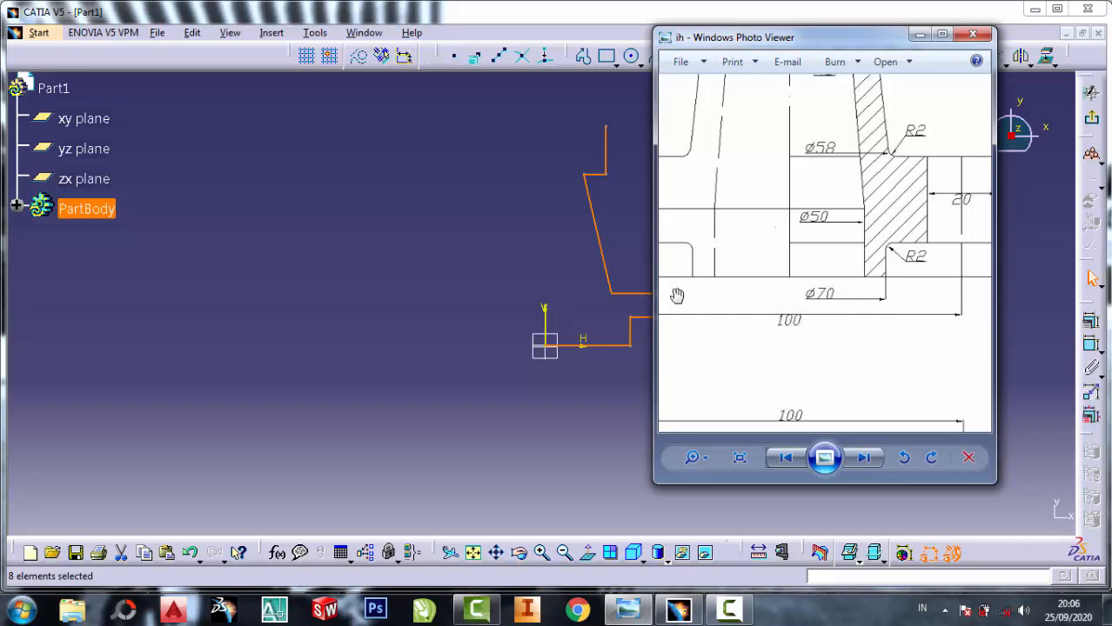
click(583, 318)
Step: Dimension the profile's horizontal base line from the origin and set its length to 35 mm
click(1091, 344)
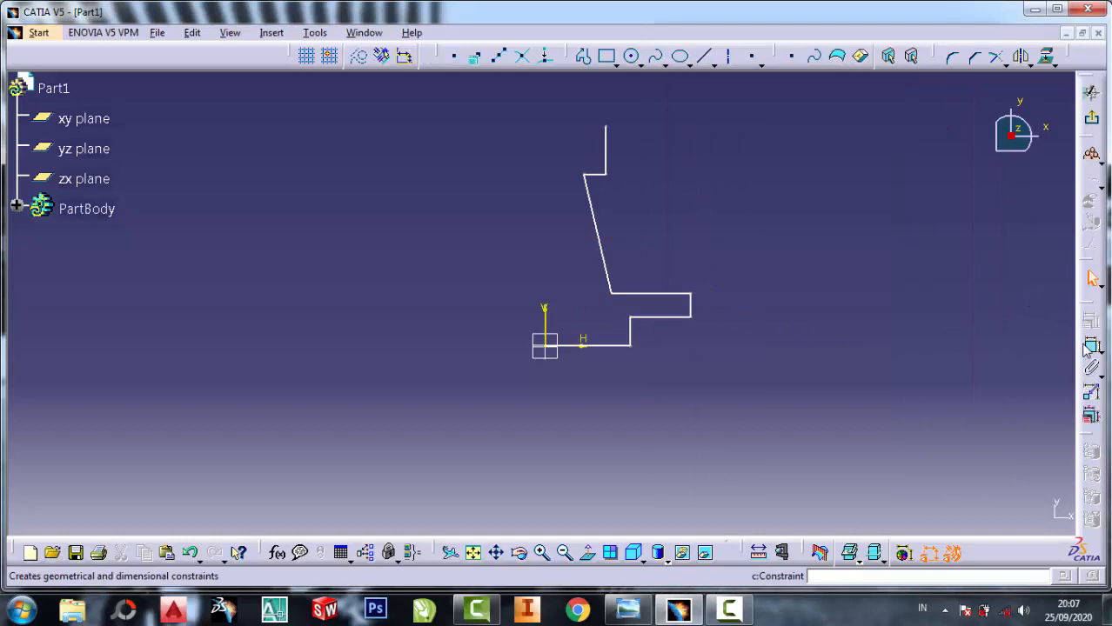
click(610, 346)
click(609, 388)
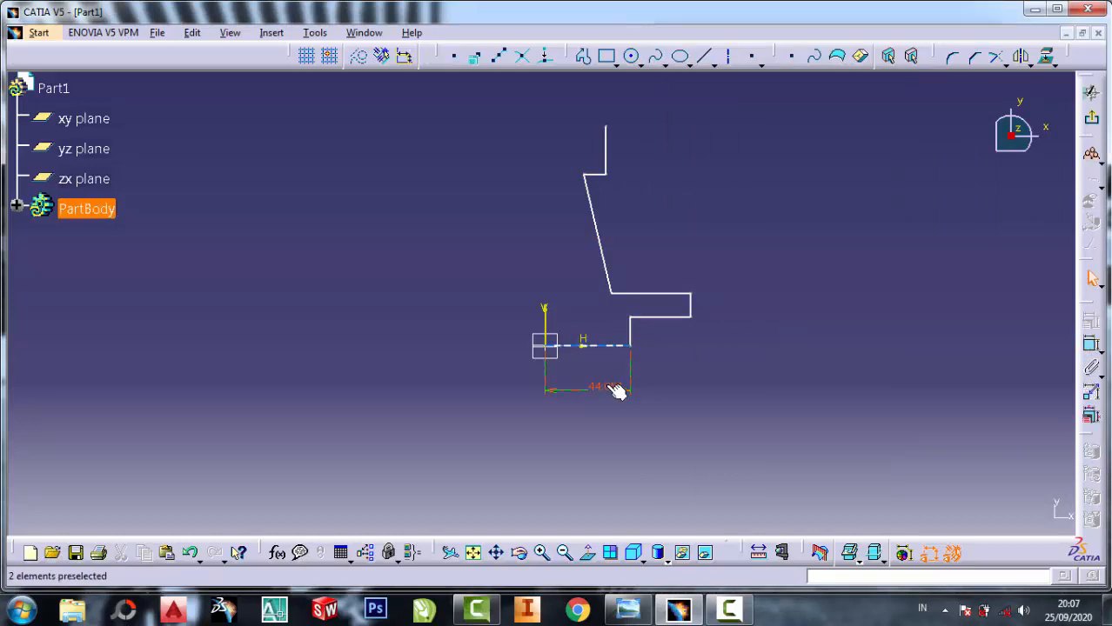
double_click(609, 388)
text(35)
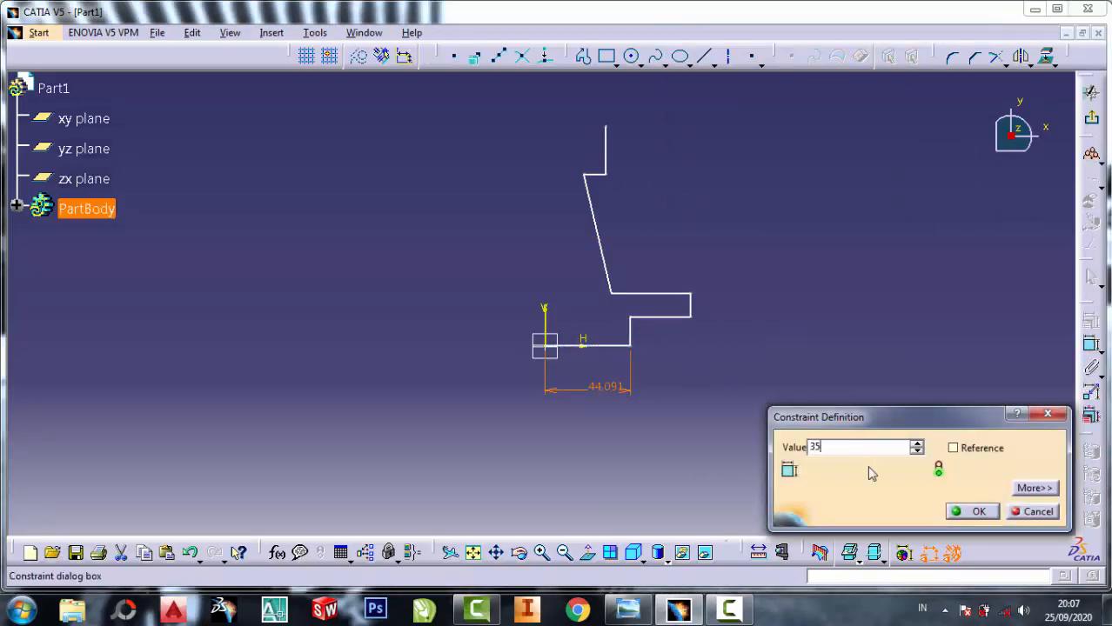
click(979, 514)
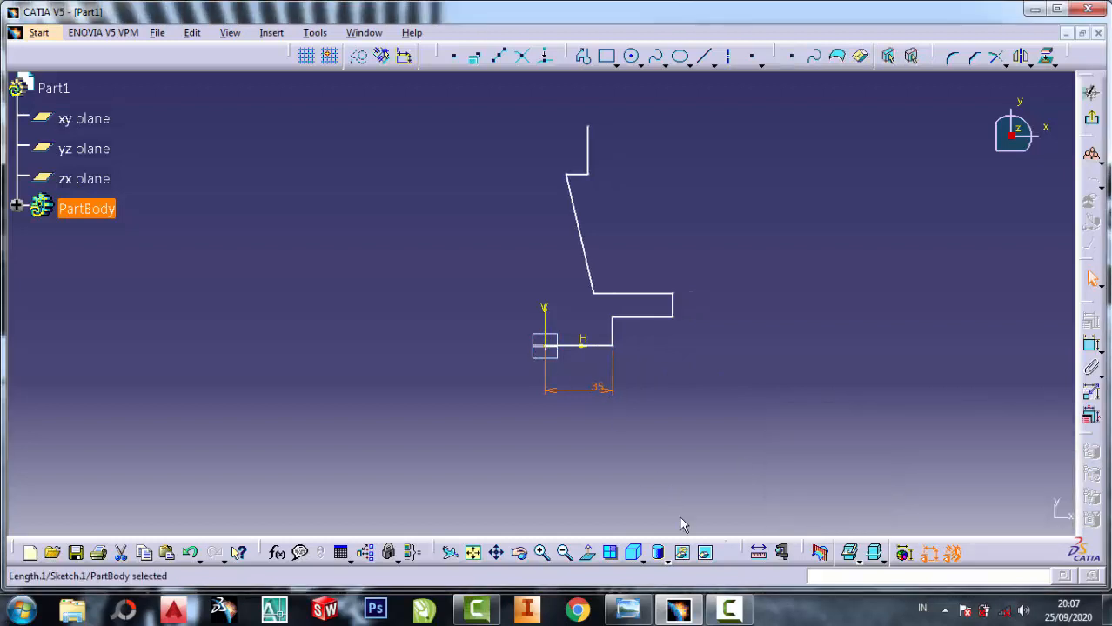
Step: Check the reference drawing, then dimension the short vertical rise between the base line and the flange underside and set it to 10 mm
click(628, 609)
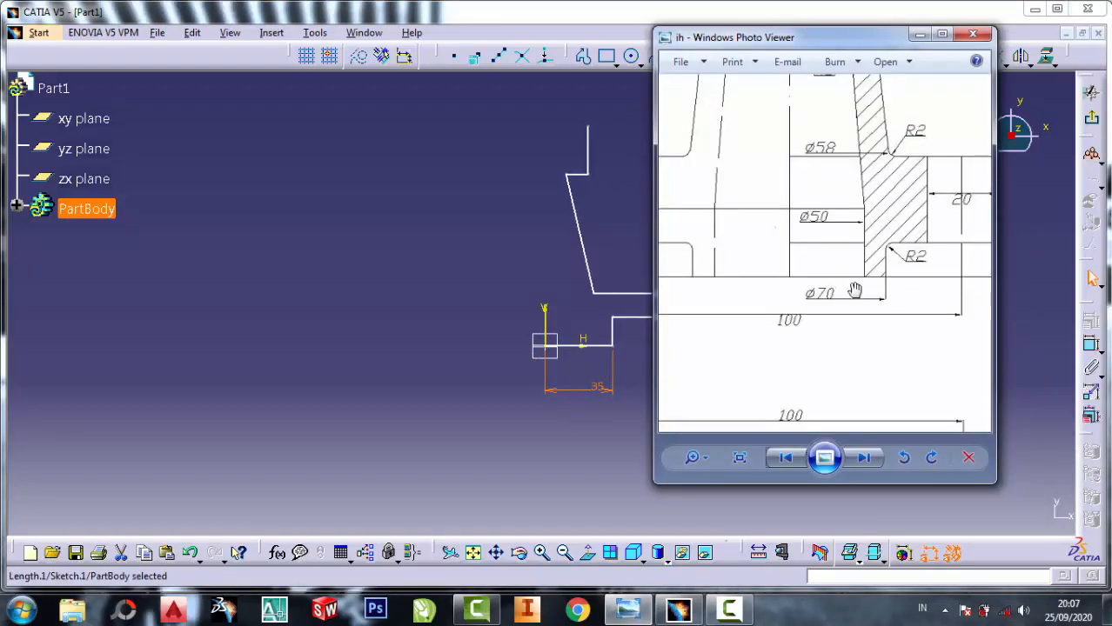
scroll(855, 290, down, 3)
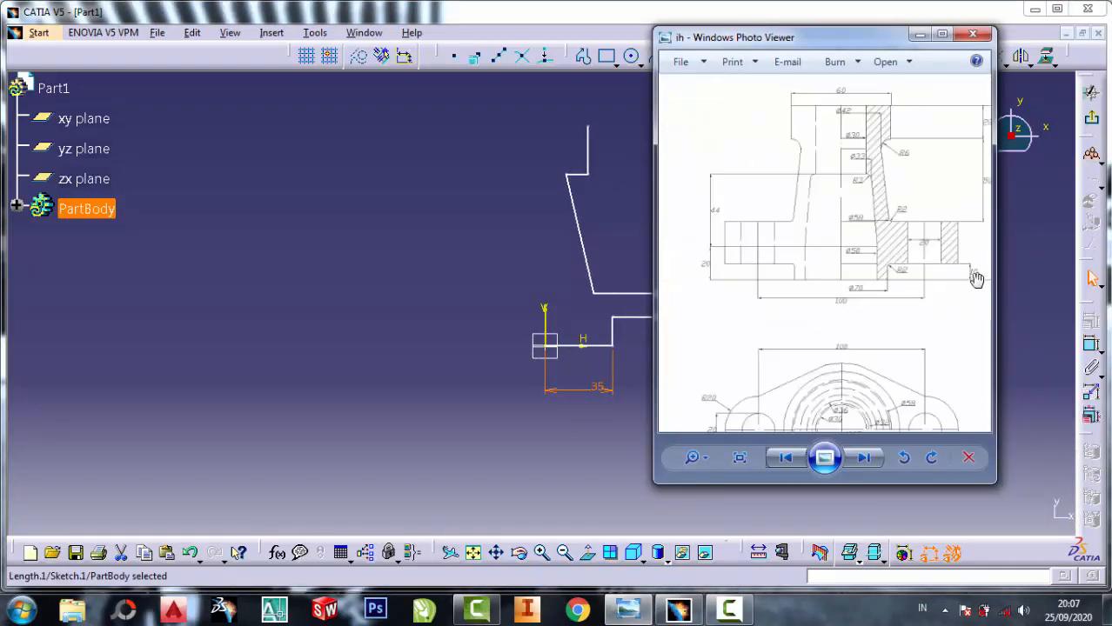
scroll(976, 278, up, 3)
scroll(777, 271, up, 1)
scroll(733, 256, down, 1)
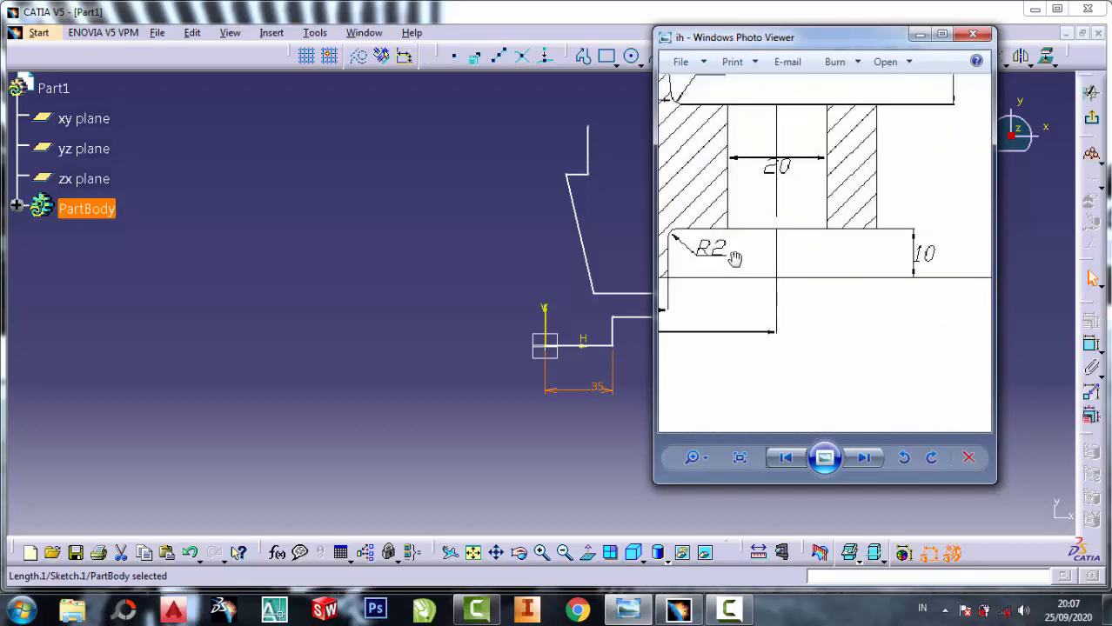
click(919, 34)
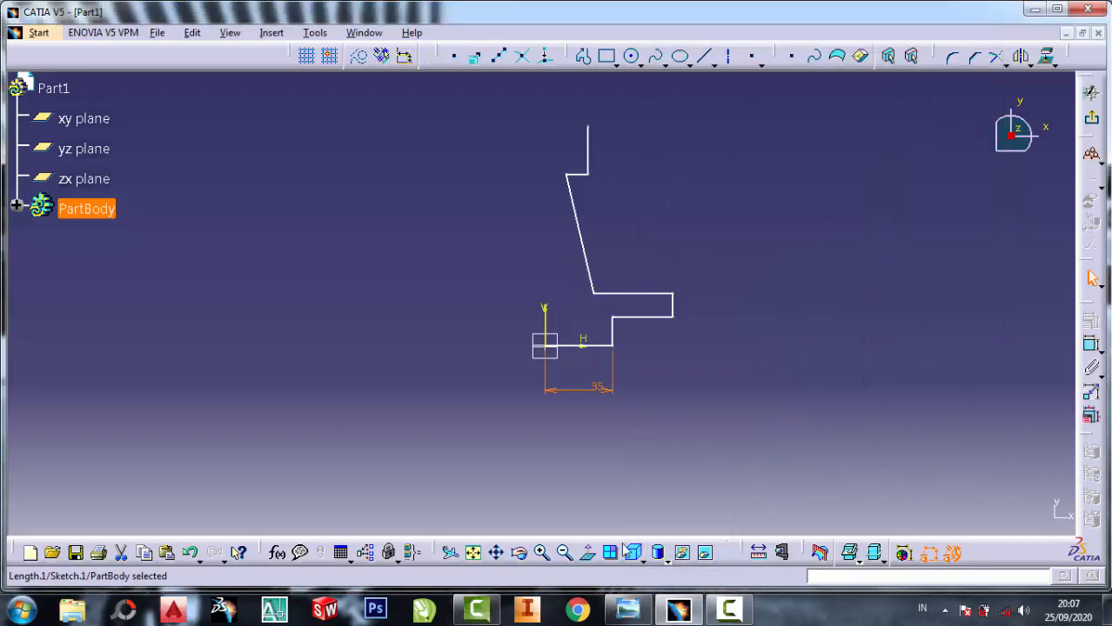
click(541, 553)
click(541, 554)
click(541, 553)
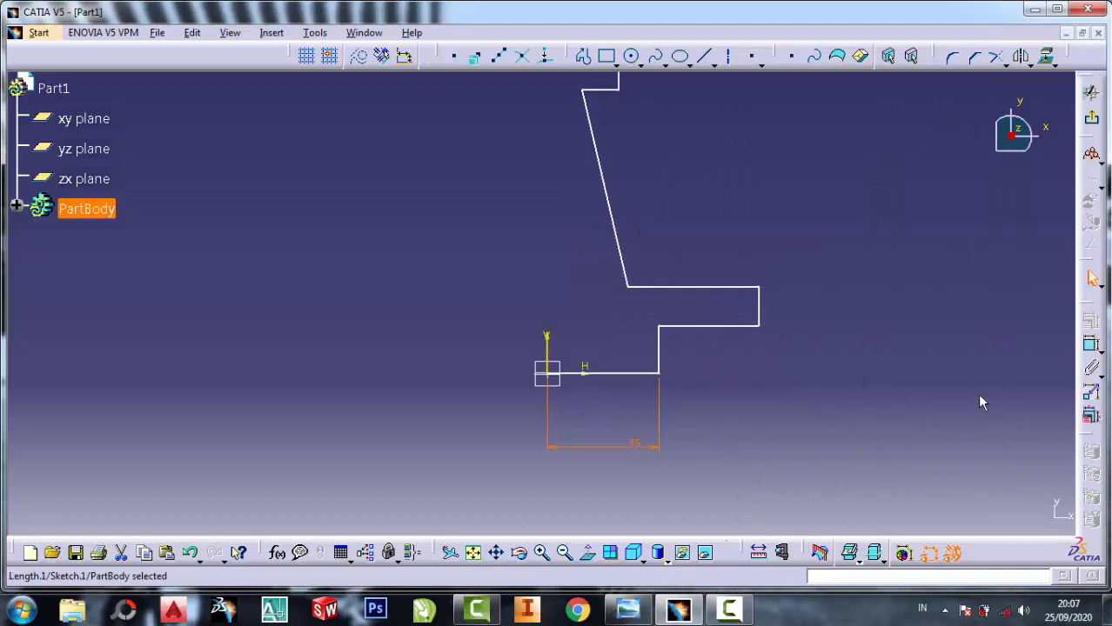
click(1091, 347)
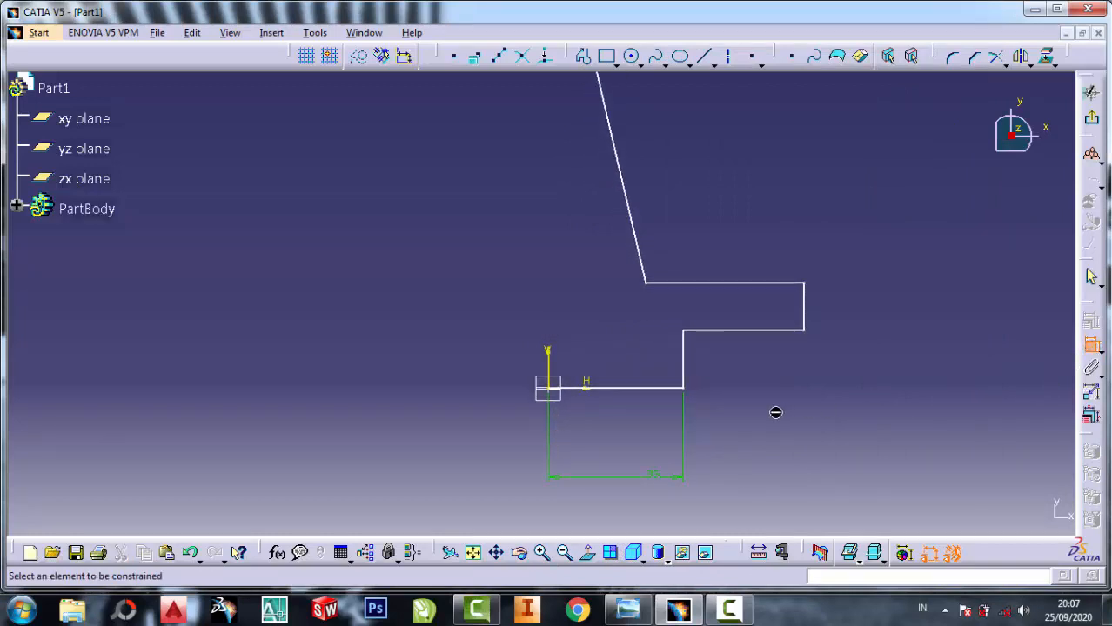
click(686, 369)
click(744, 367)
double_click(740, 357)
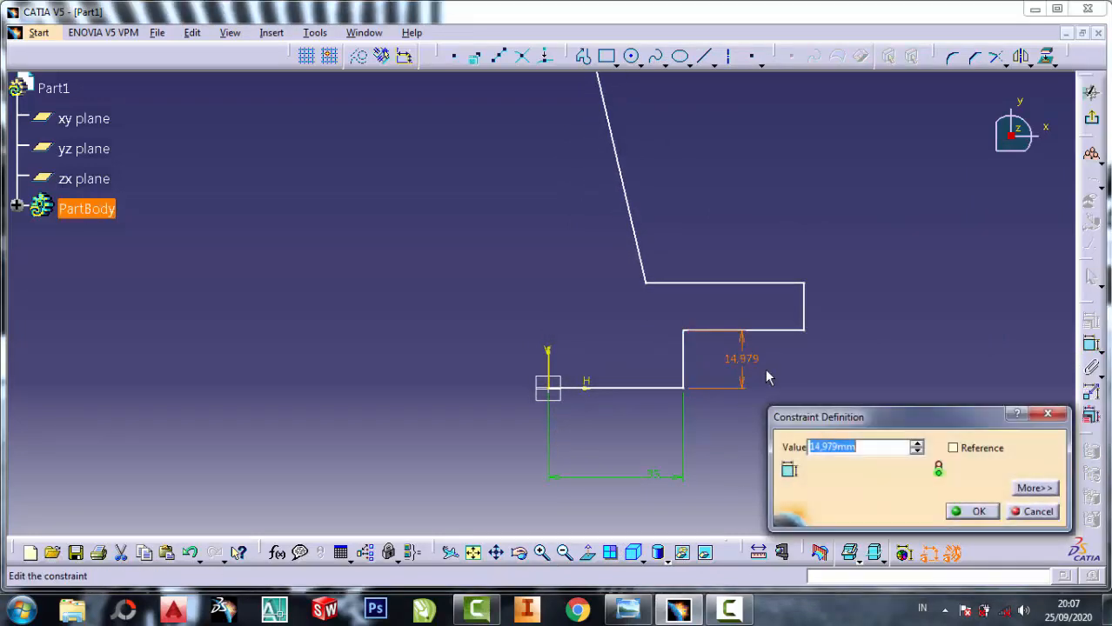
text(10)
click(978, 513)
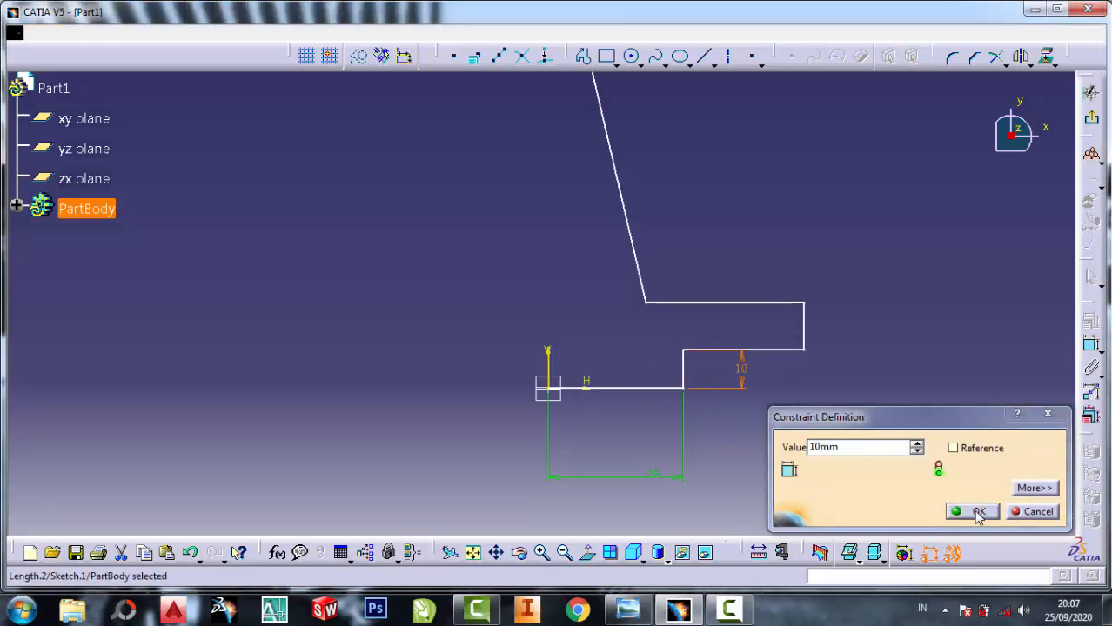
Step: Examine the reference drawing for the section heights that determine the flange thickness
click(624, 609)
scroll(905, 261, down, 5)
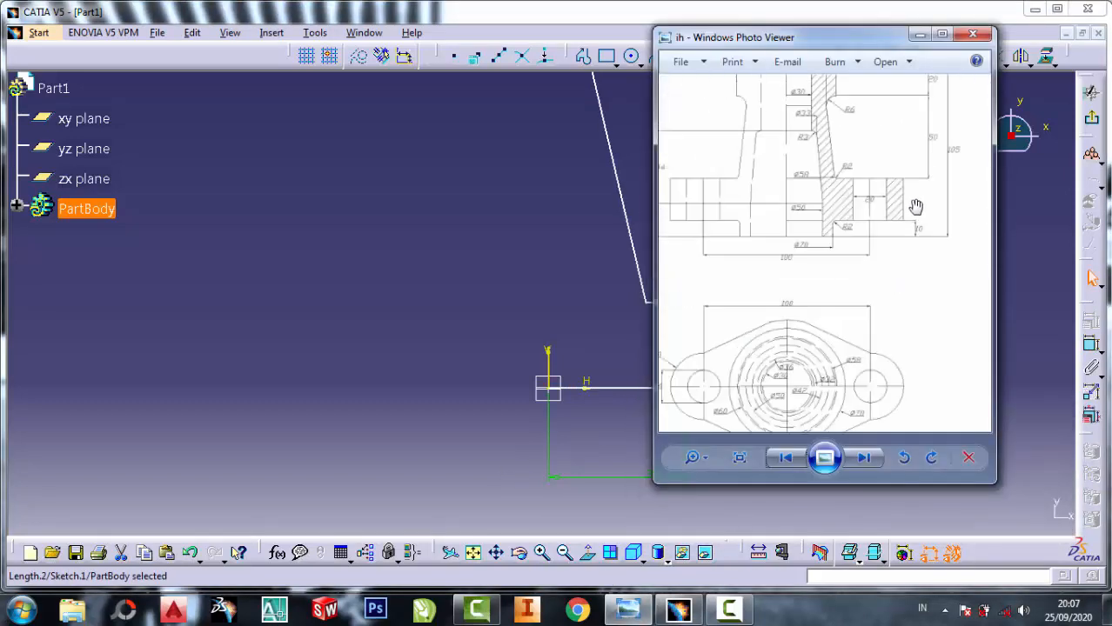
scroll(874, 205, up, 2)
scroll(940, 182, down, 2)
scroll(733, 187, up, 2)
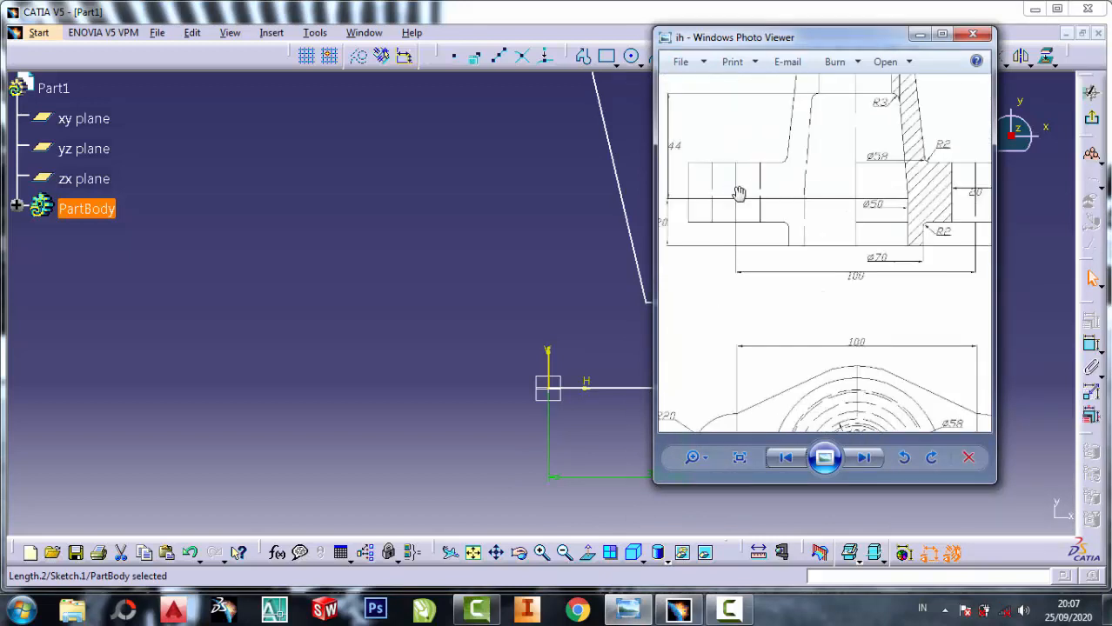
scroll(741, 195, down, 2)
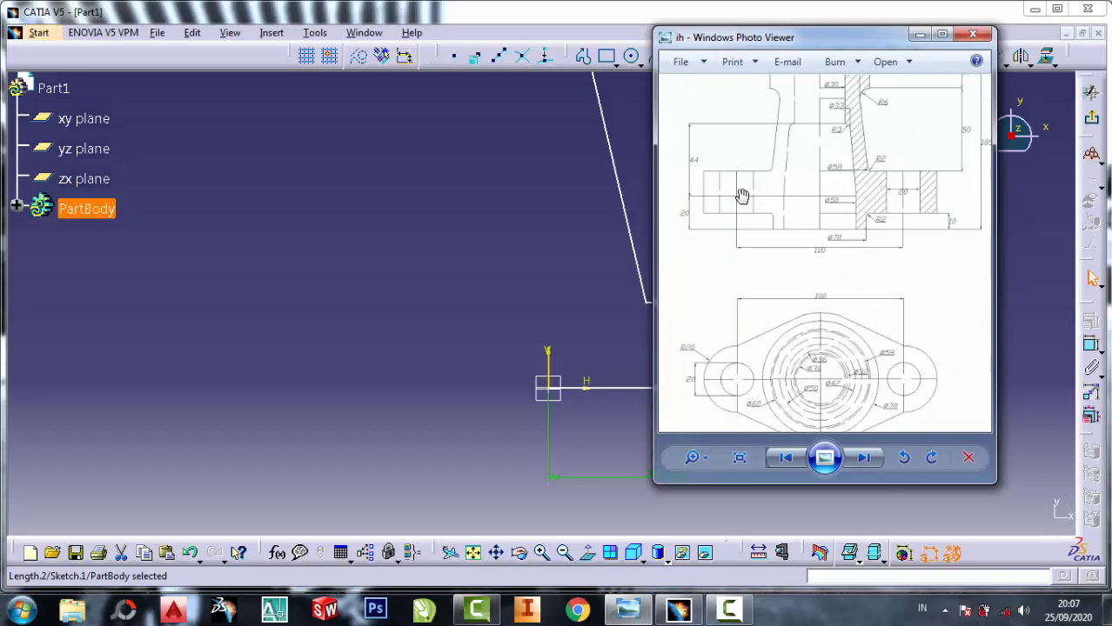
scroll(741, 195, down, 2)
scroll(966, 140, up, 4)
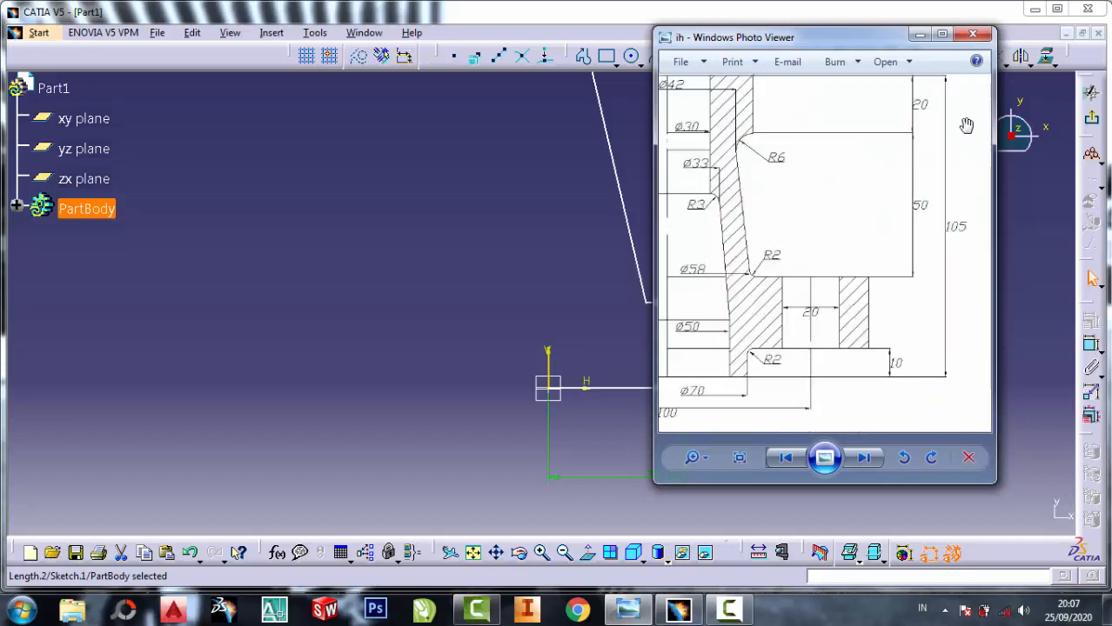
scroll(832, 165, down, 1)
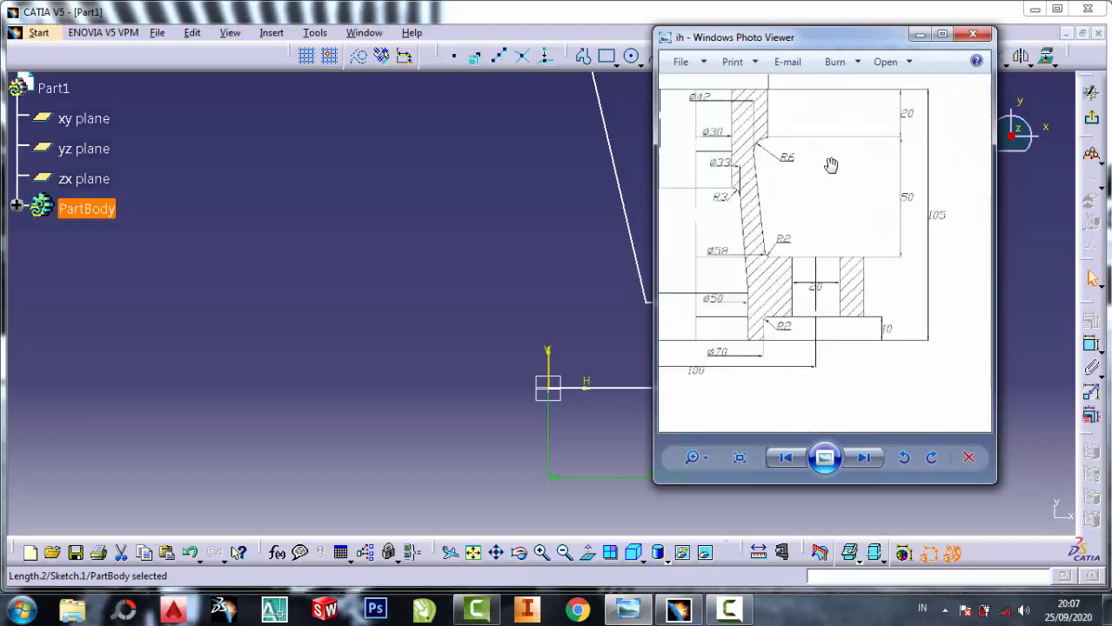
scroll(931, 113, up, 1)
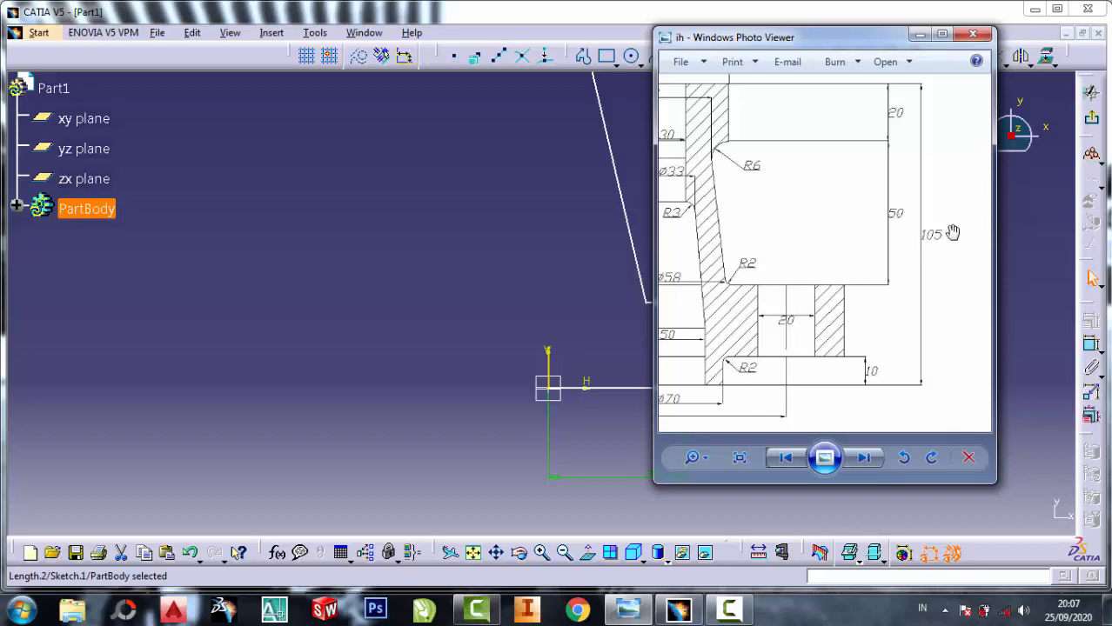
click(540, 285)
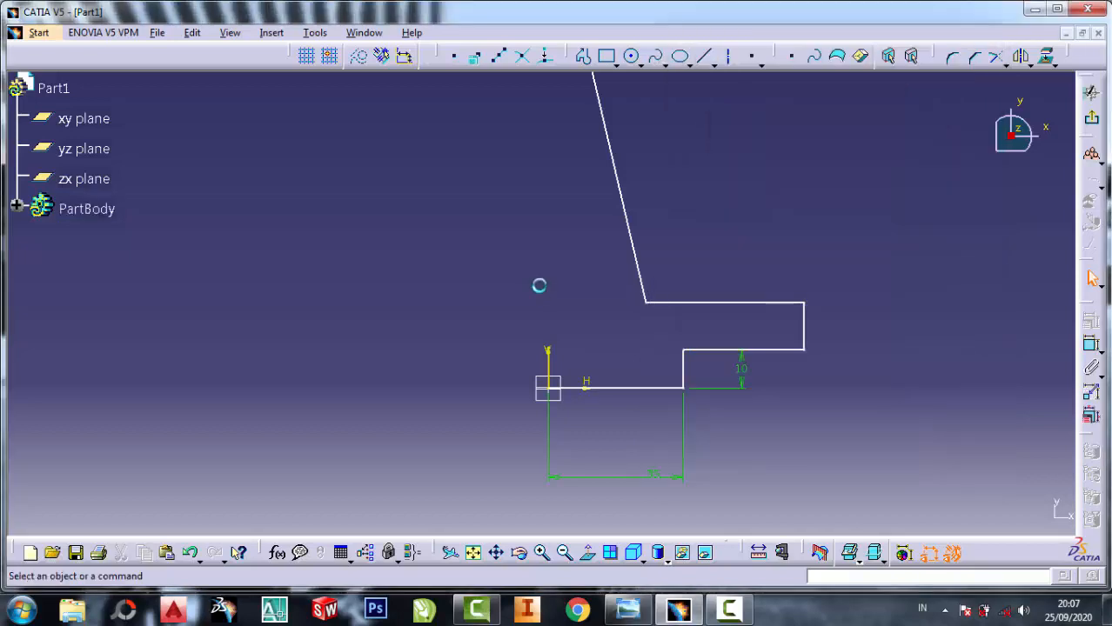
Step: Dimension the flange's outer vertical edge and set its length to 25 mm
click(805, 324)
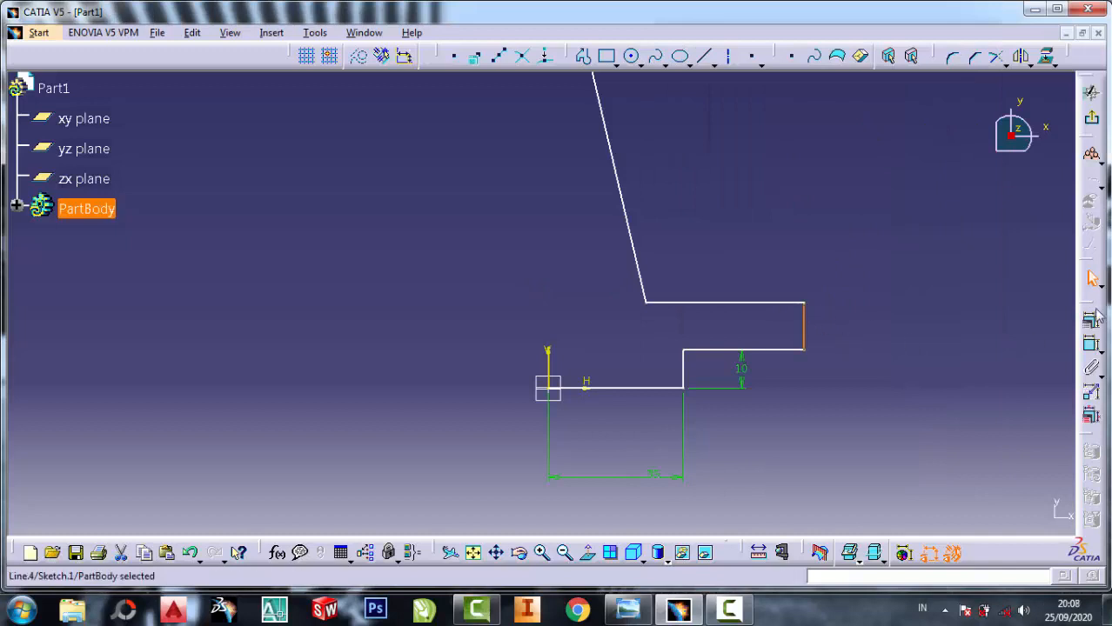
click(1091, 345)
double_click(878, 328)
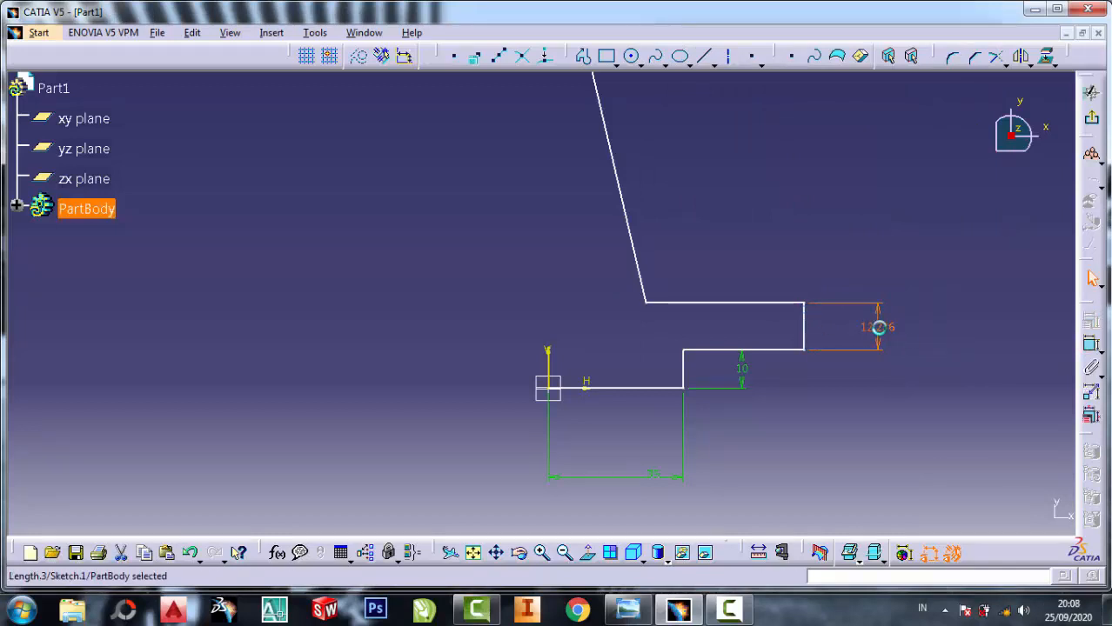
text(2)
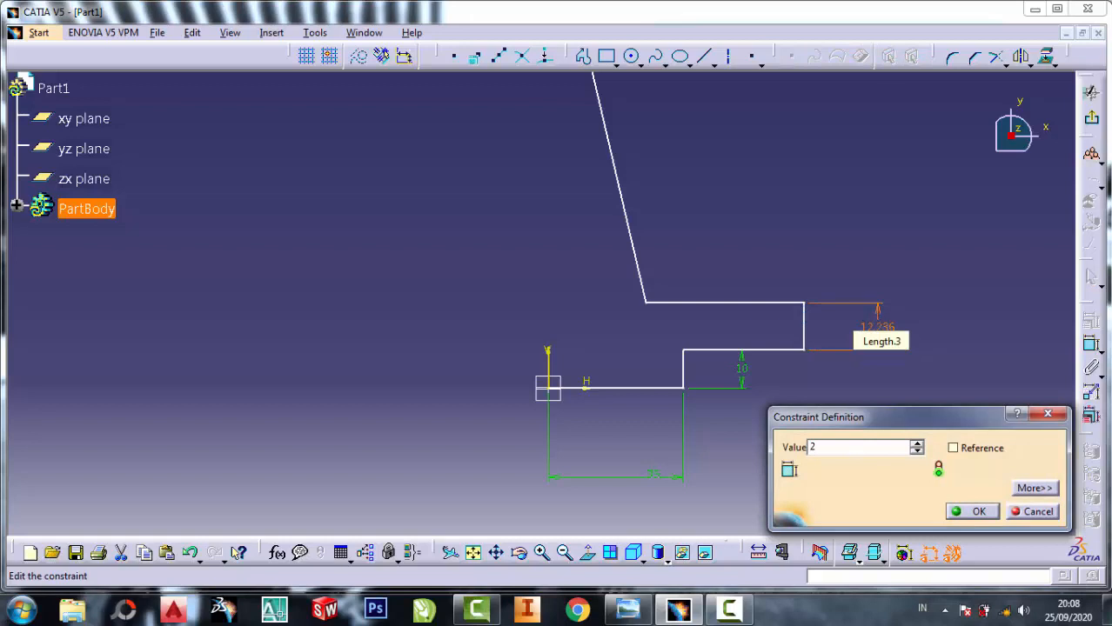
text(5)
click(973, 511)
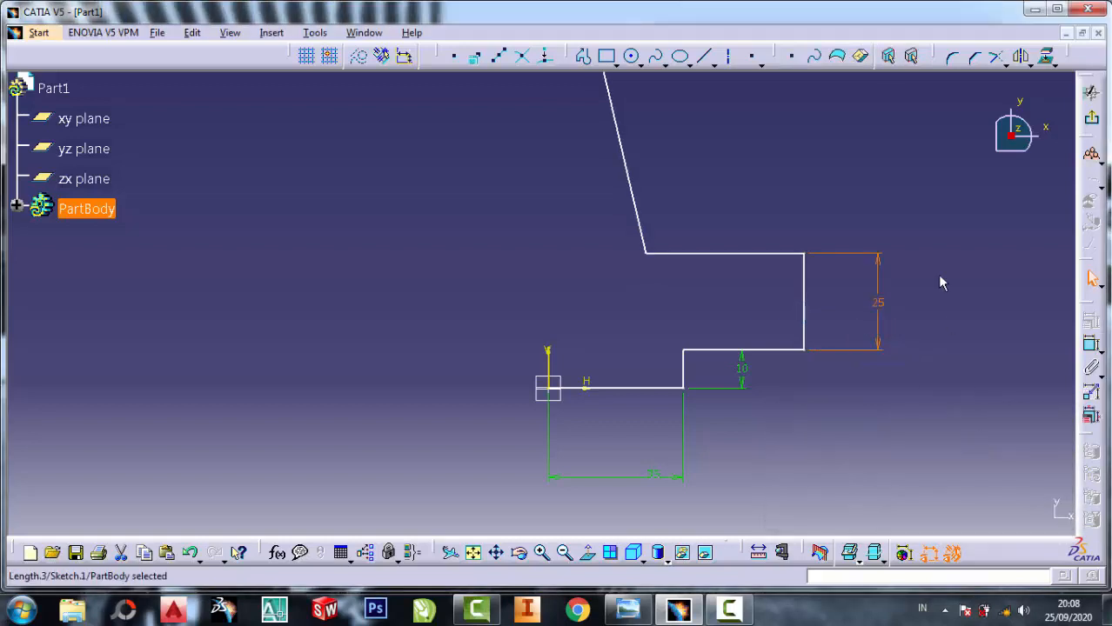
Step: Check the reference drawing for the height between the flange top and the upper collar
mouse_move(851, 176)
middle_down()
mouse_move(812, 295)
mouse_move(777, 302)
mouse_move(588, 246)
middle_up()
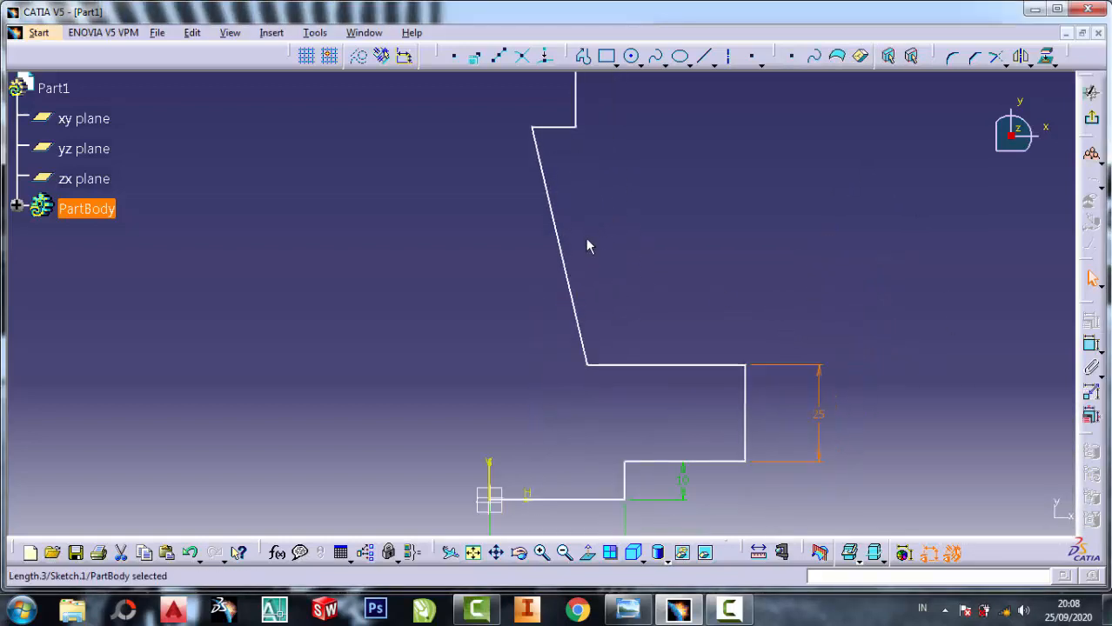
click(626, 609)
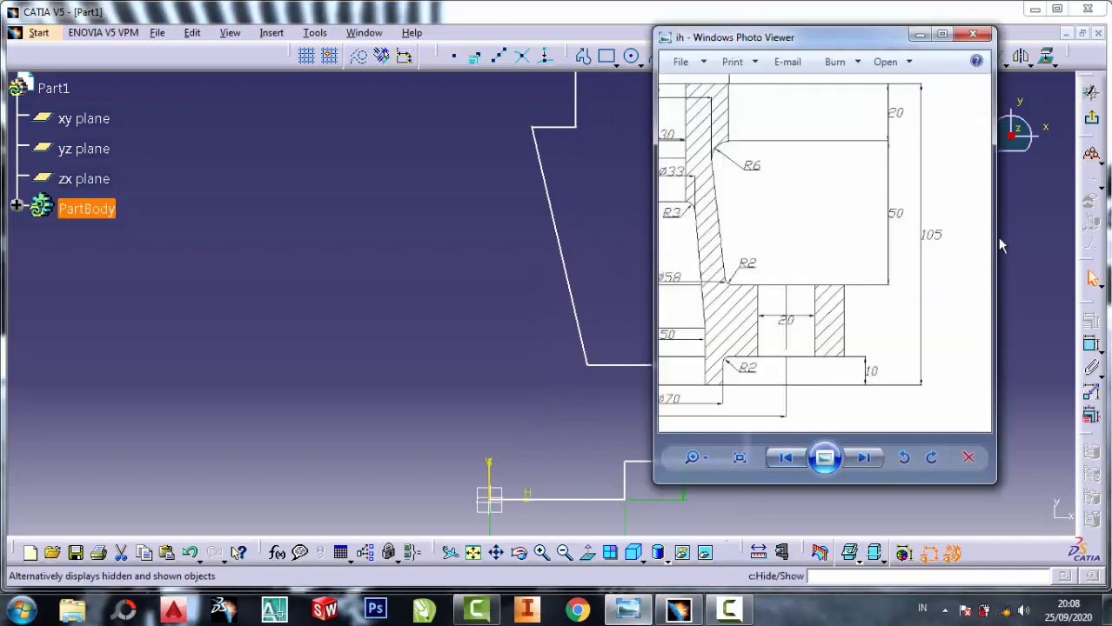
scroll(927, 213, up, 2)
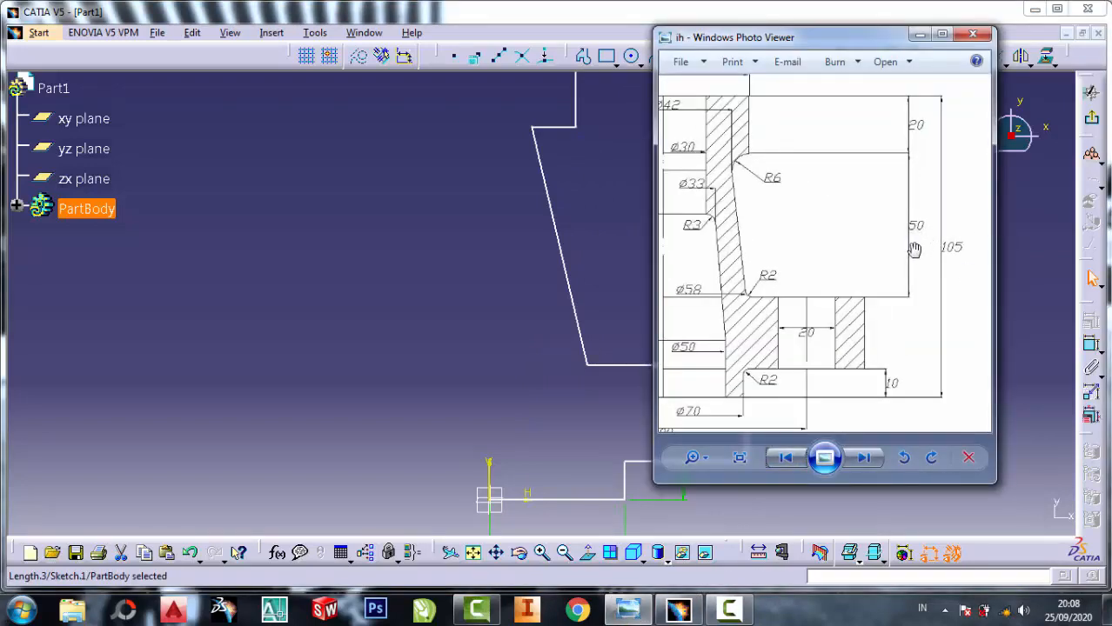
click(585, 192)
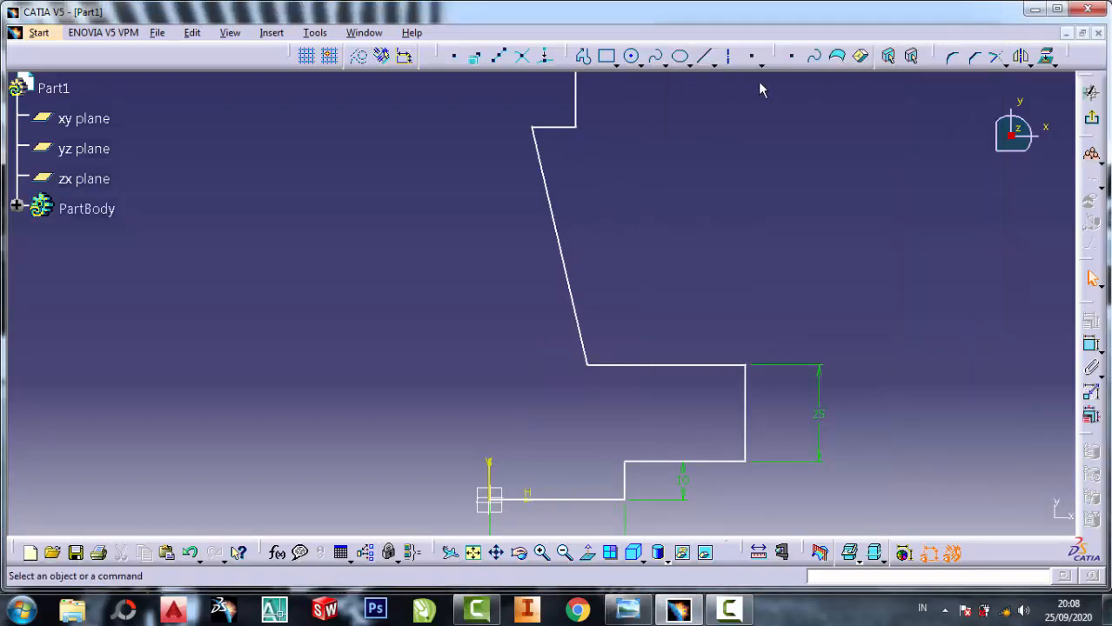
click(1091, 345)
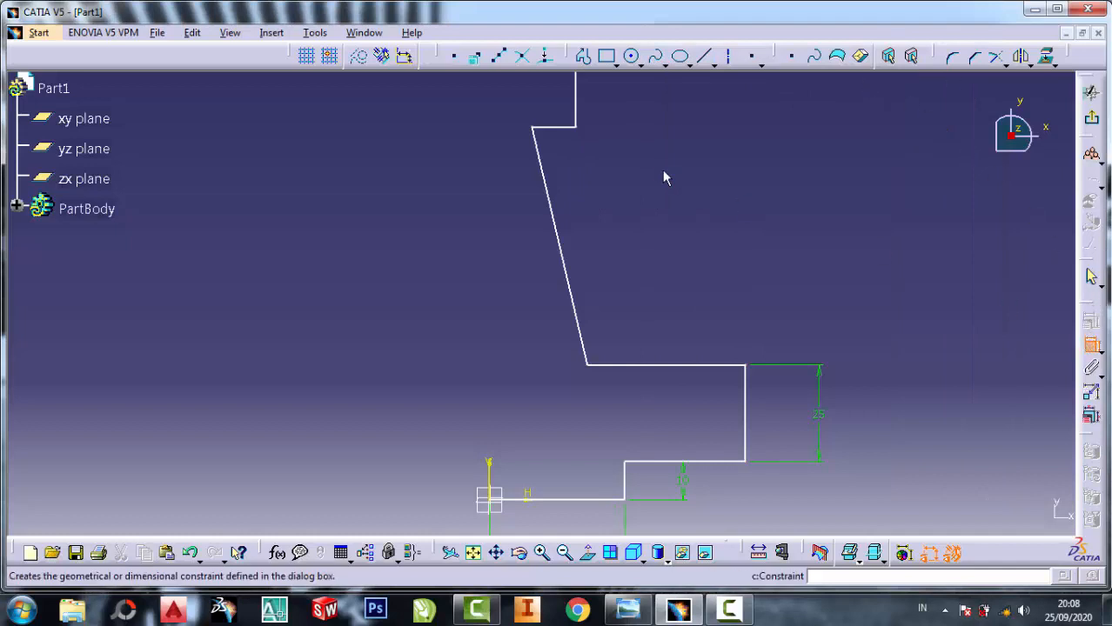
click(580, 129)
click(750, 369)
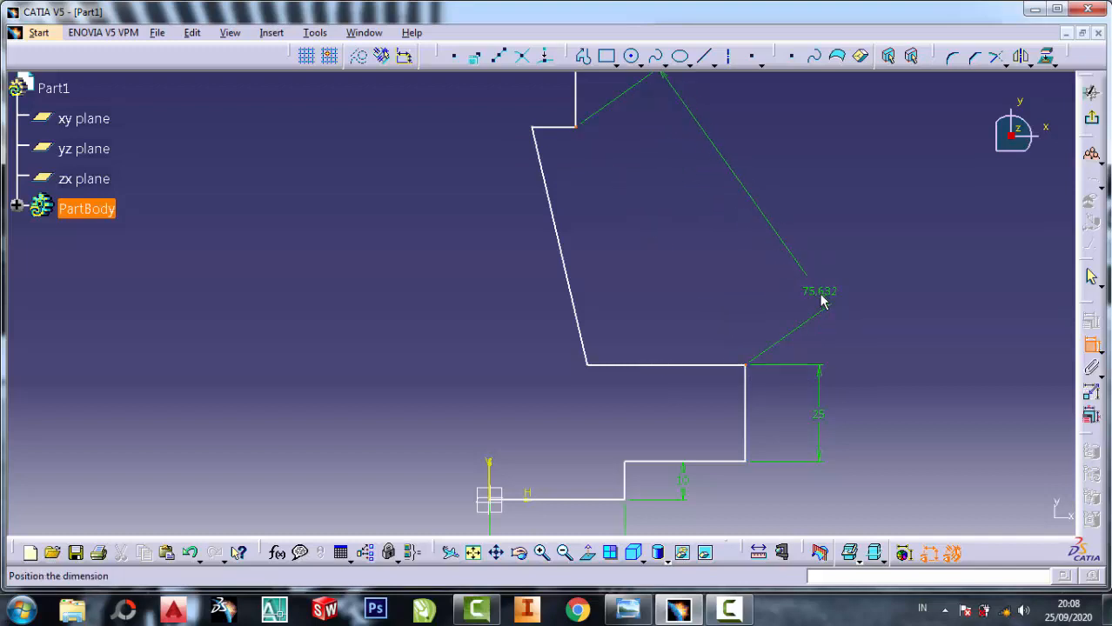
click(822, 292)
Step: Dimension the vertical distance between the flange's top line and the collar's underside and set it to 50 mm
click(1091, 345)
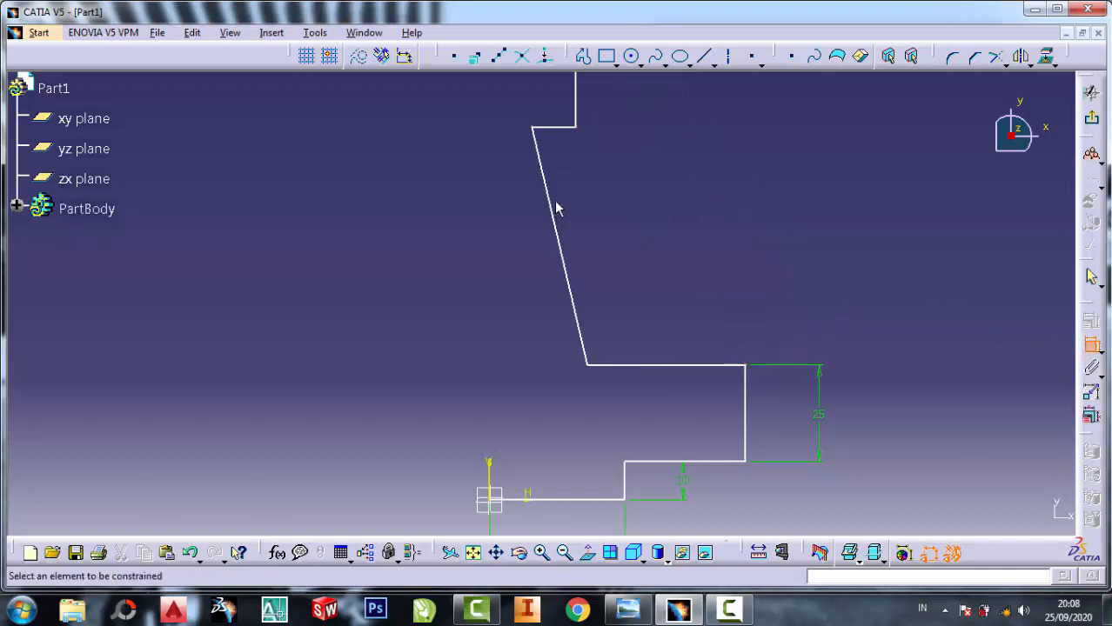
click(556, 128)
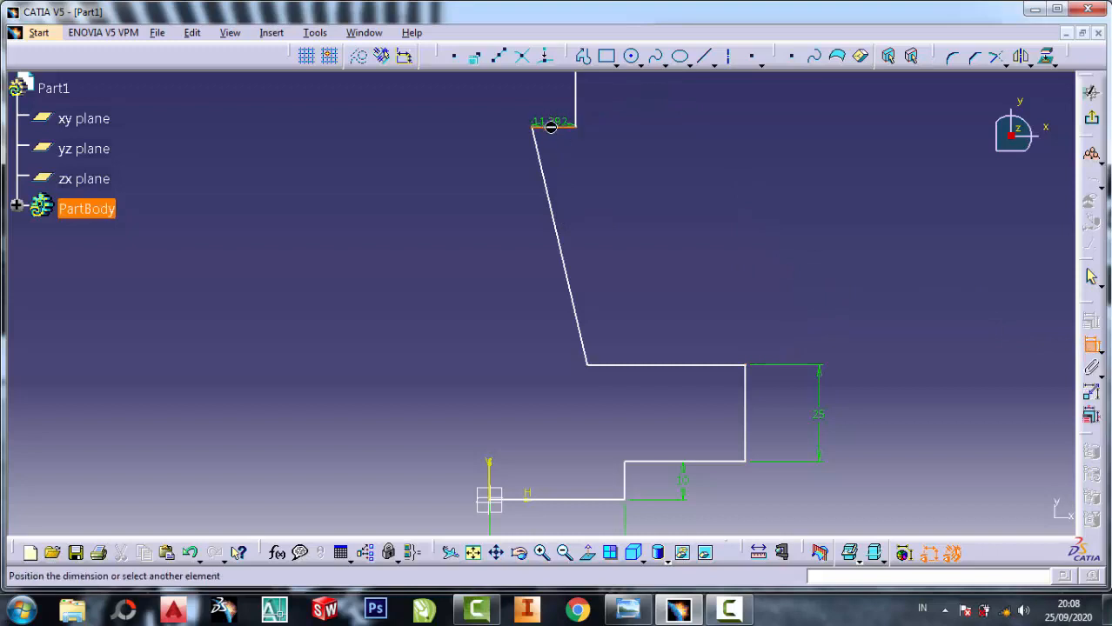
click(684, 366)
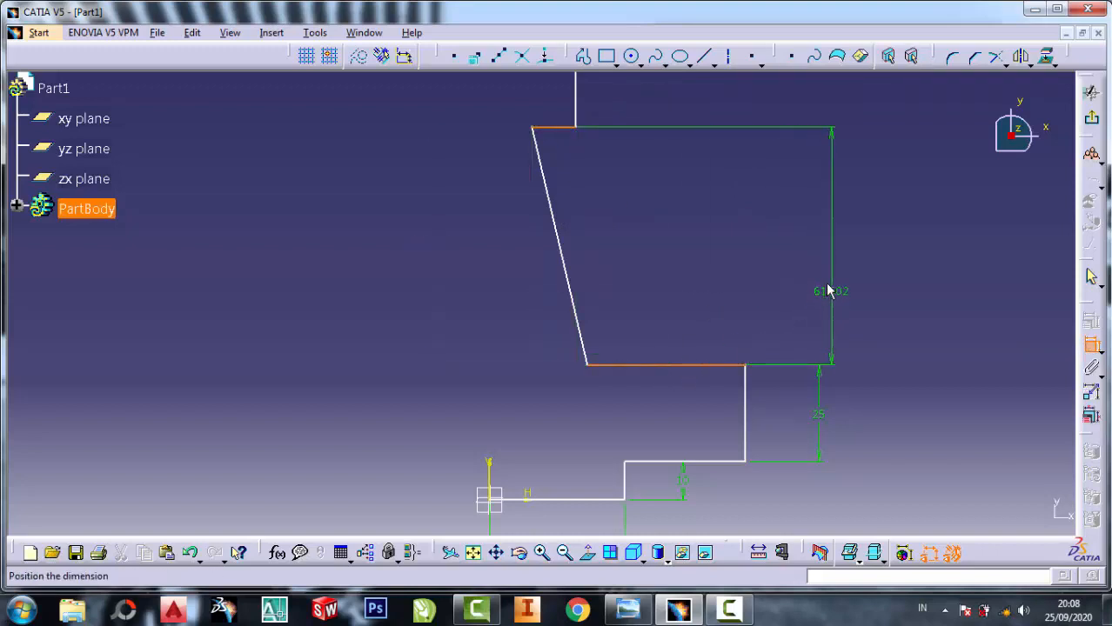
click(826, 290)
double_click(825, 288)
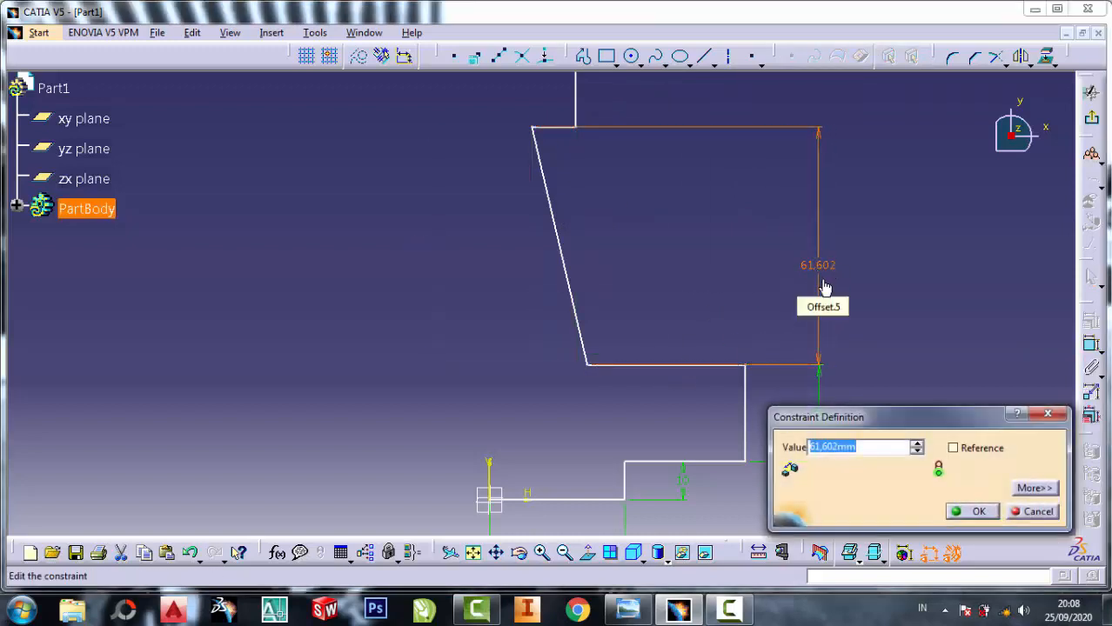
text(50)
click(966, 512)
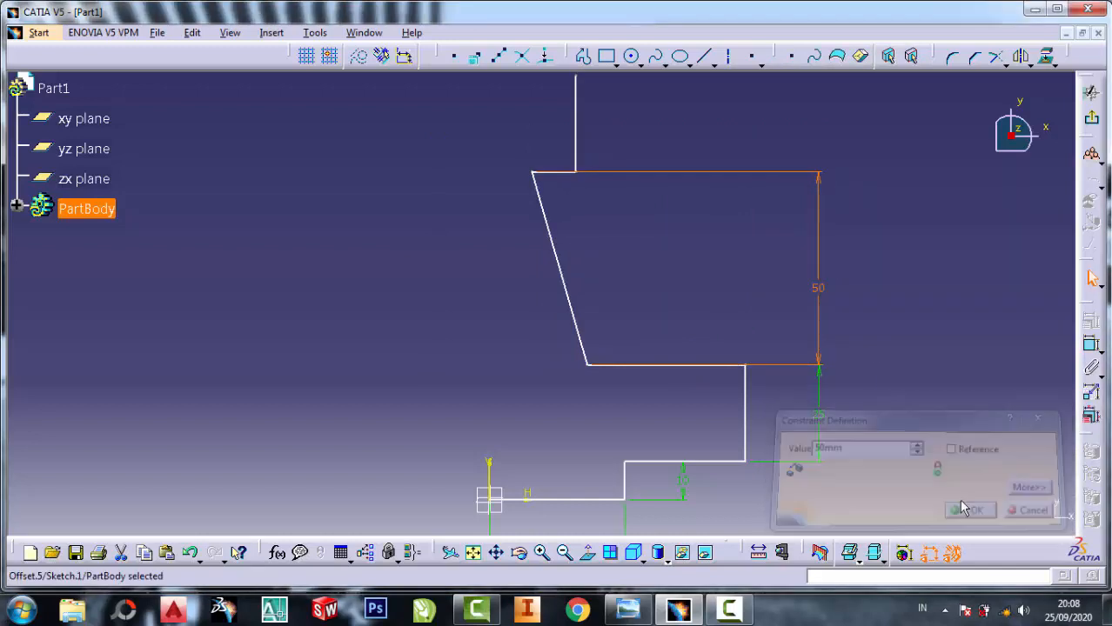
Step: Check the reference drawing for the outer diameter of the upper collar
scroll(729, 272, up, 1)
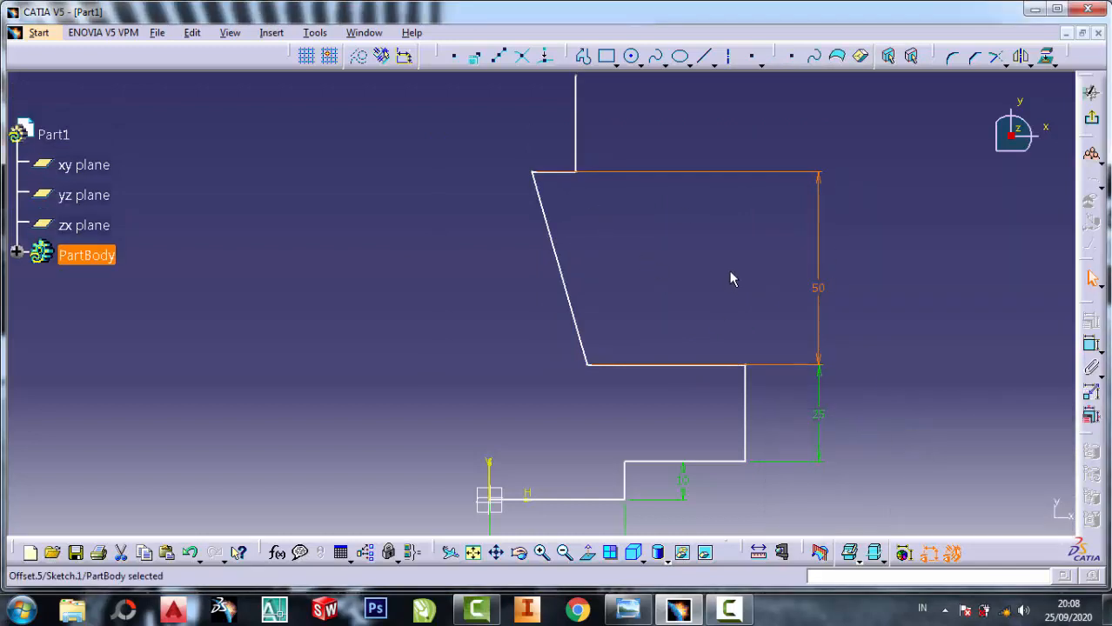
scroll(729, 272, down, 1)
click(629, 616)
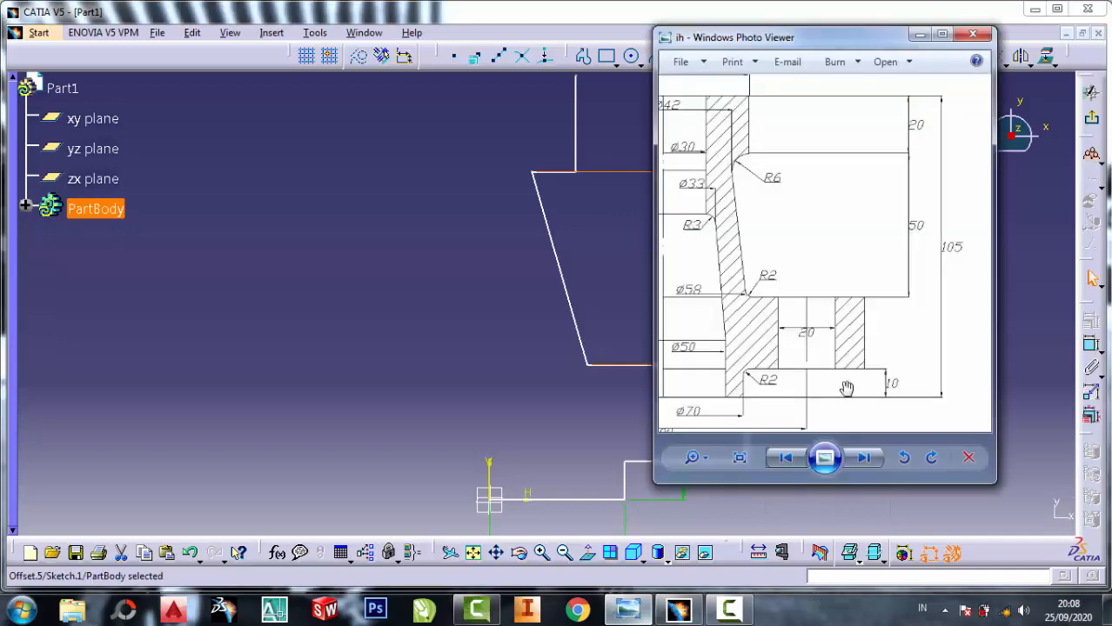
scroll(899, 242, up, 3)
scroll(742, 130, up, 2)
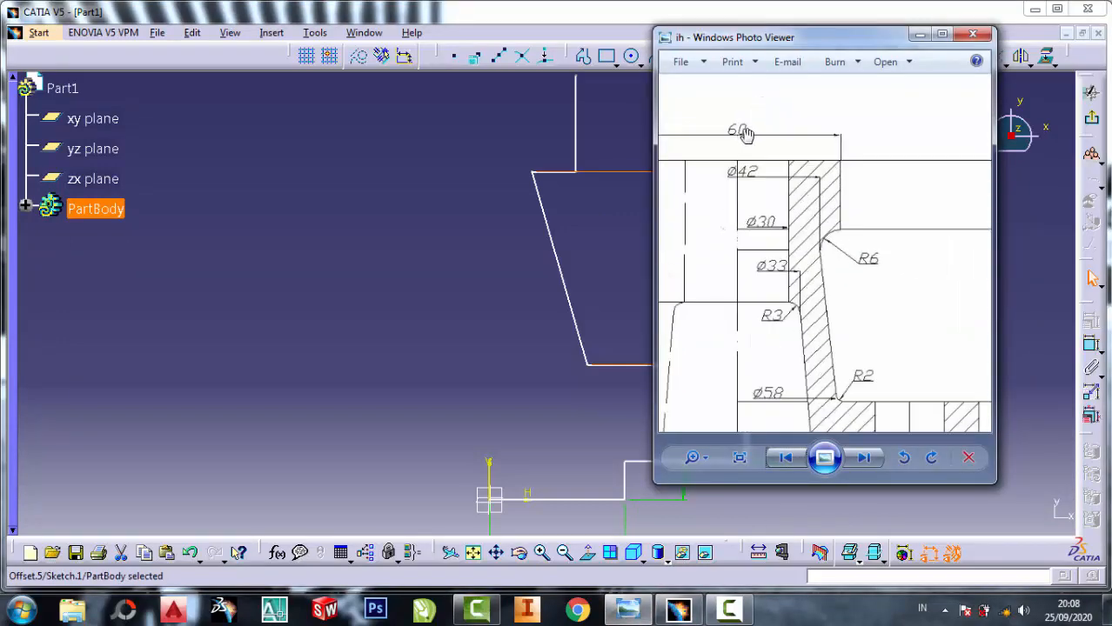
scroll(745, 133, down, 1)
click(918, 34)
Step: Dimension the horizontal distance from the vertical axis to the collar's outer vertical line and set it to 30 mm
mouse_move(690, 192)
middle_down()
mouse_move(688, 236)
mouse_move(702, 181)
middle_up()
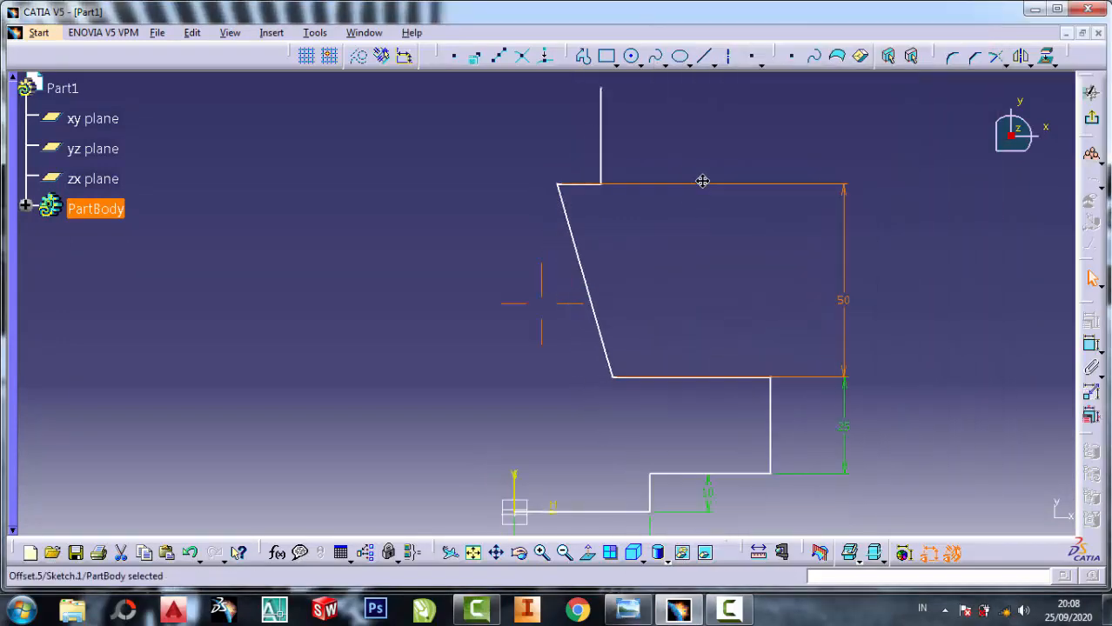
click(1091, 345)
click(602, 94)
middle_drag(469, 300, 477, 132)
click(525, 320)
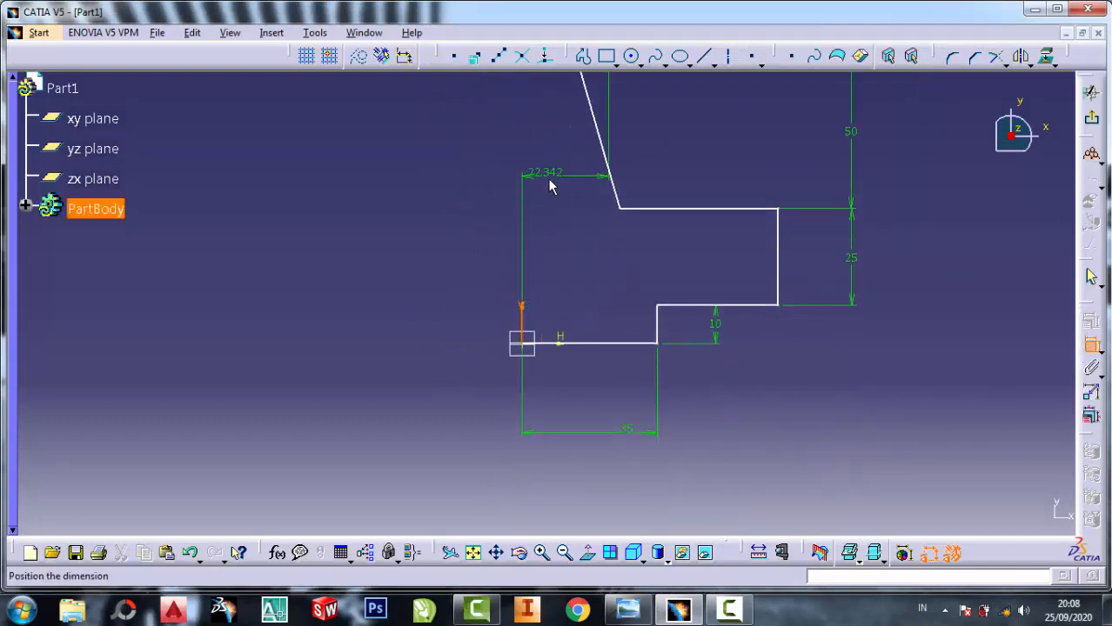
middle_drag(556, 181, 567, 396)
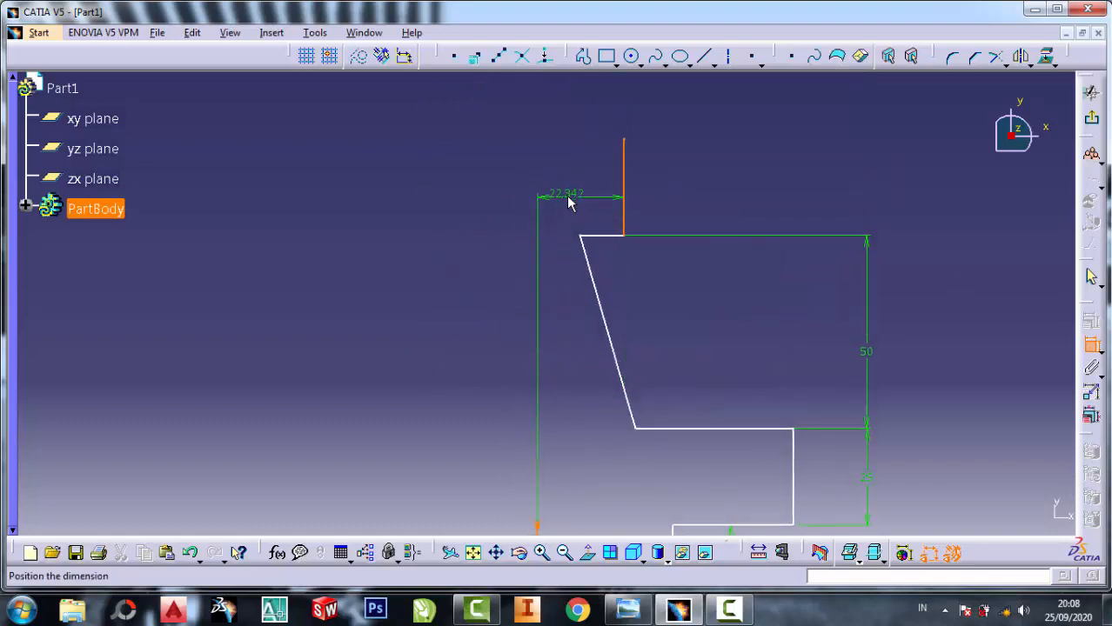
click(572, 200)
double_click(567, 193)
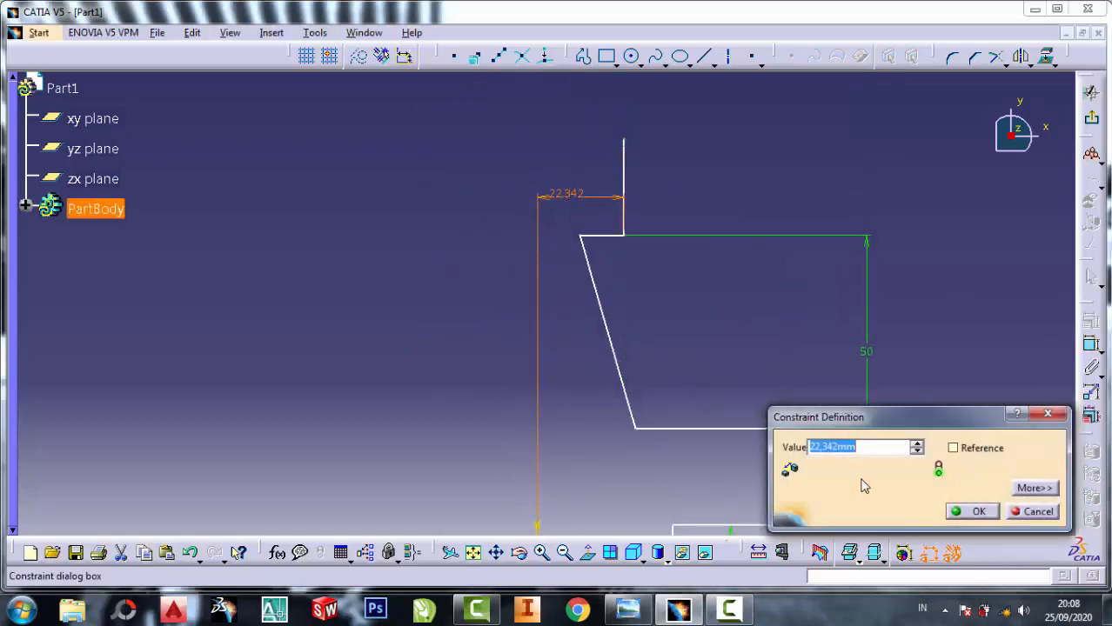
text(30)
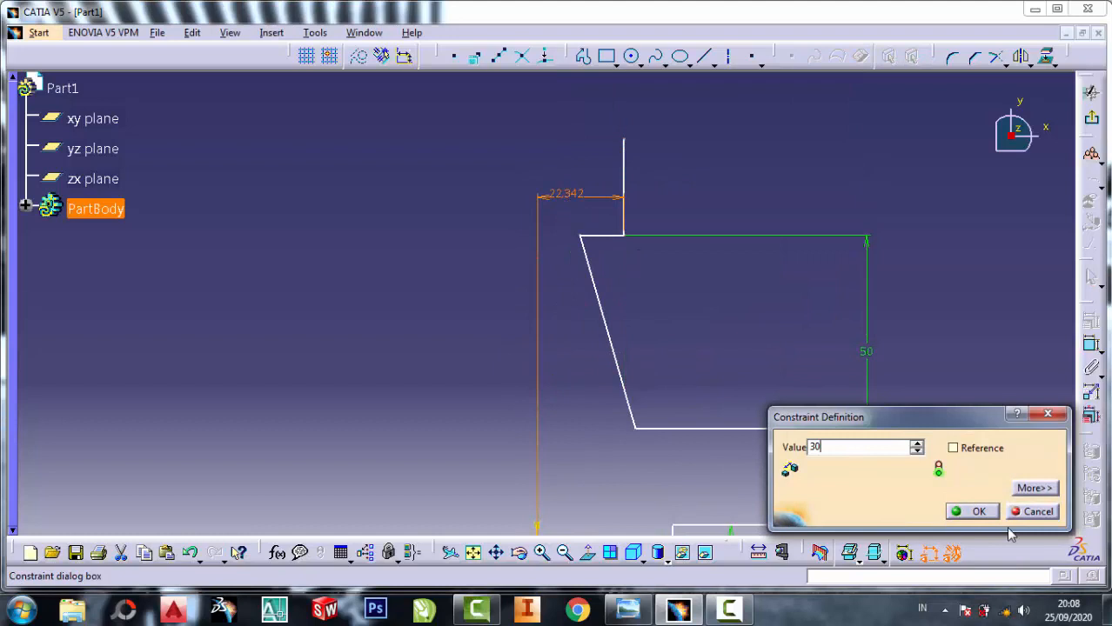
click(968, 511)
Step: Examine the reference drawing for the neck diameter where the tapered wall meets the collar's underside
middle_drag(687, 292, 660, 213)
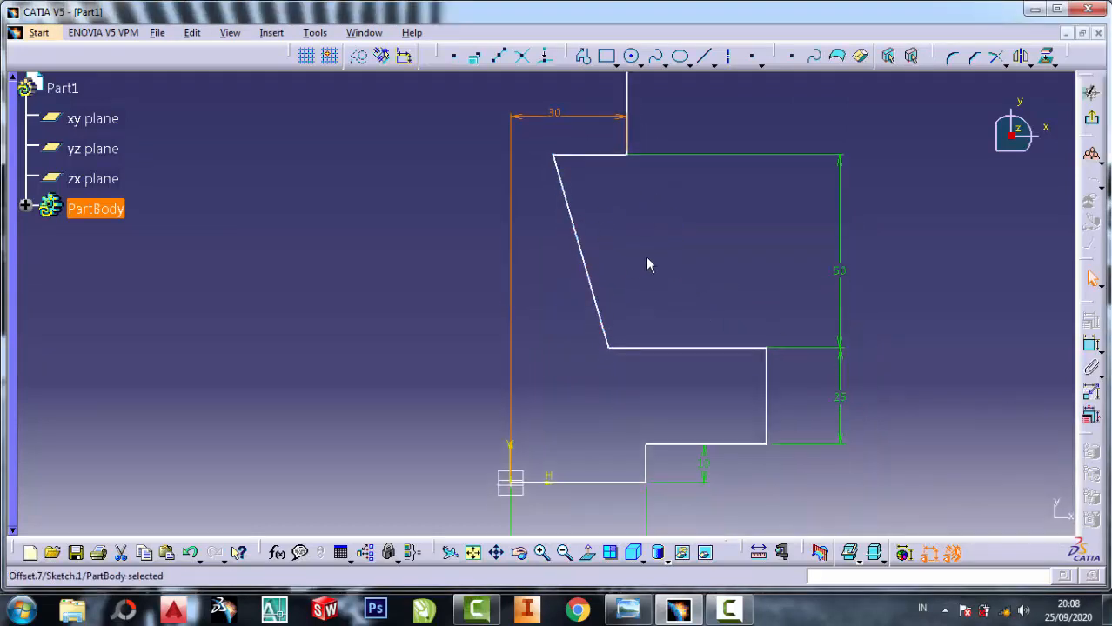
middle_drag(648, 264, 641, 252)
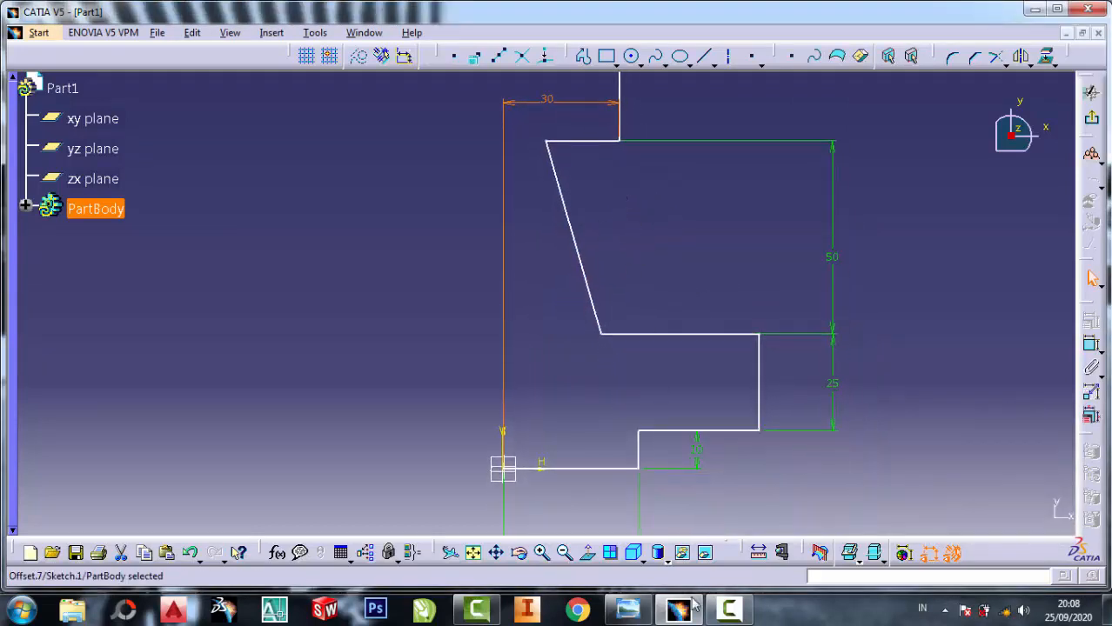
click(627, 610)
scroll(761, 246, up, 1)
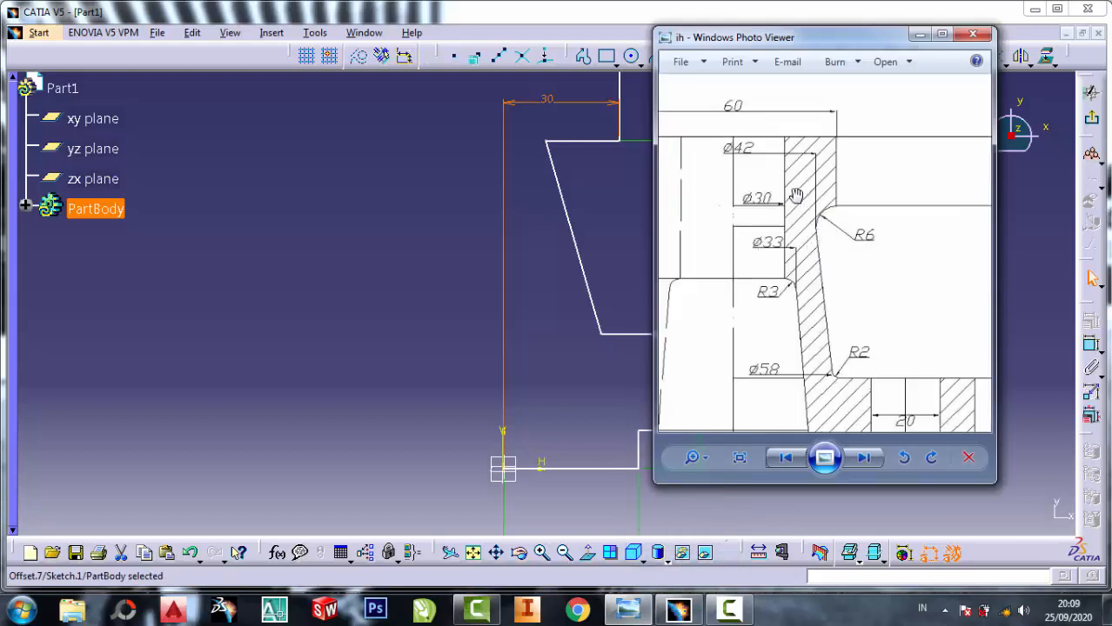
scroll(796, 196, down, 2)
scroll(814, 272, down, 1)
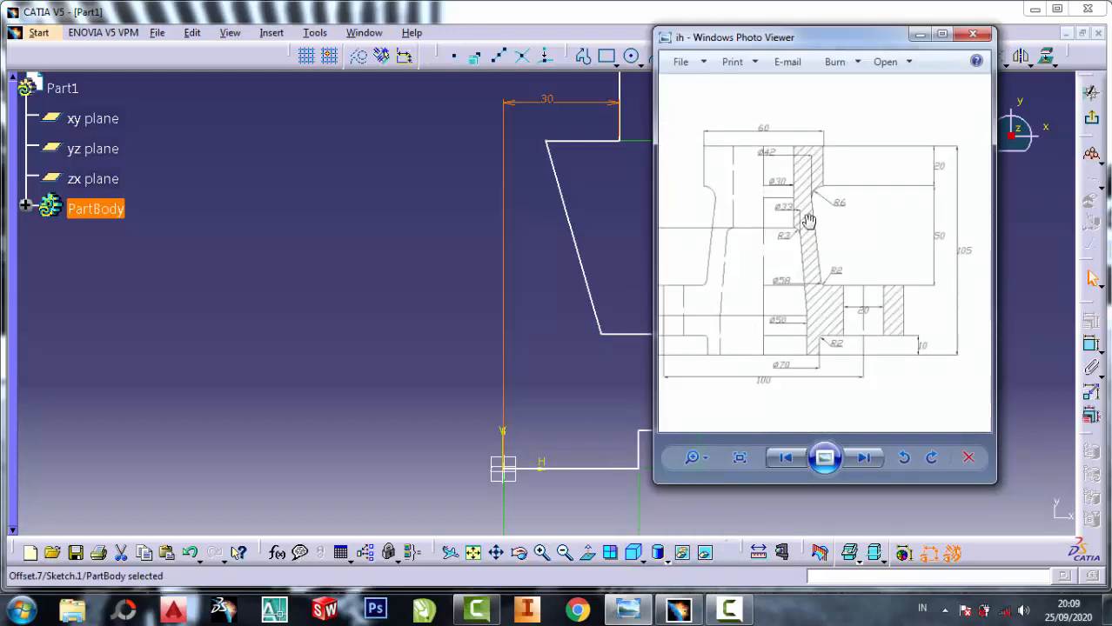
scroll(809, 222, up, 3)
scroll(812, 198, down, 2)
scroll(795, 146, up, 1)
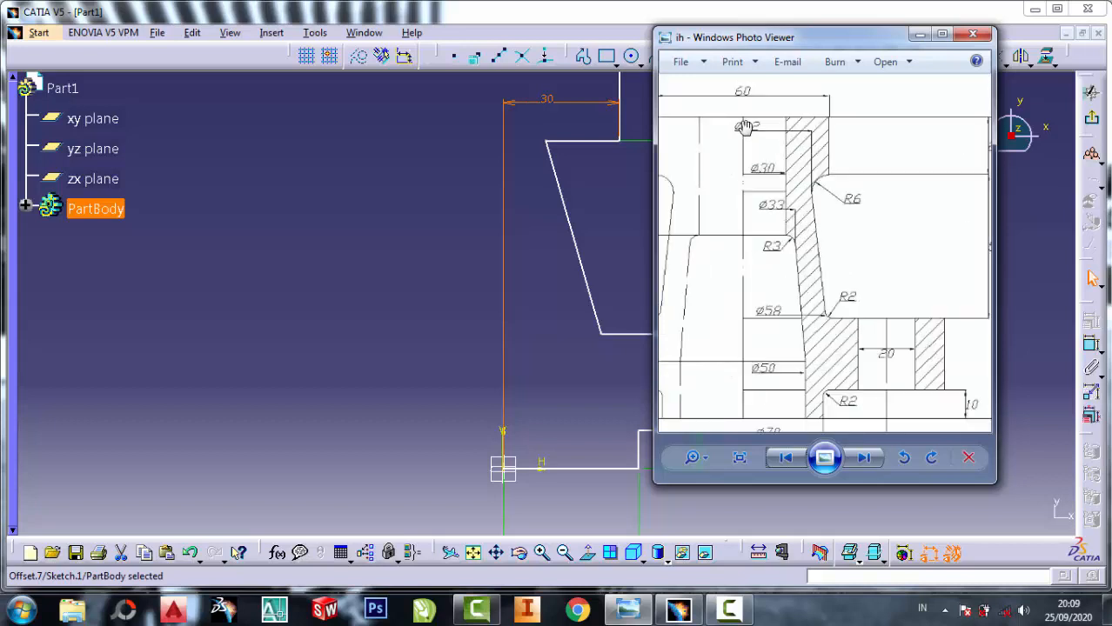
scroll(744, 127, up, 1)
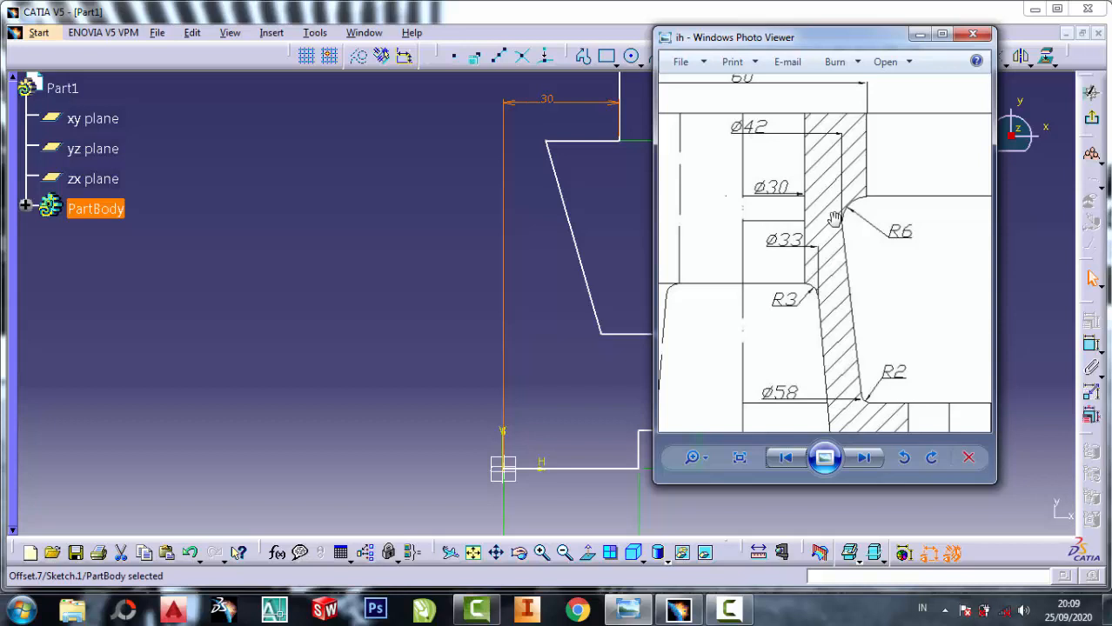
click(518, 173)
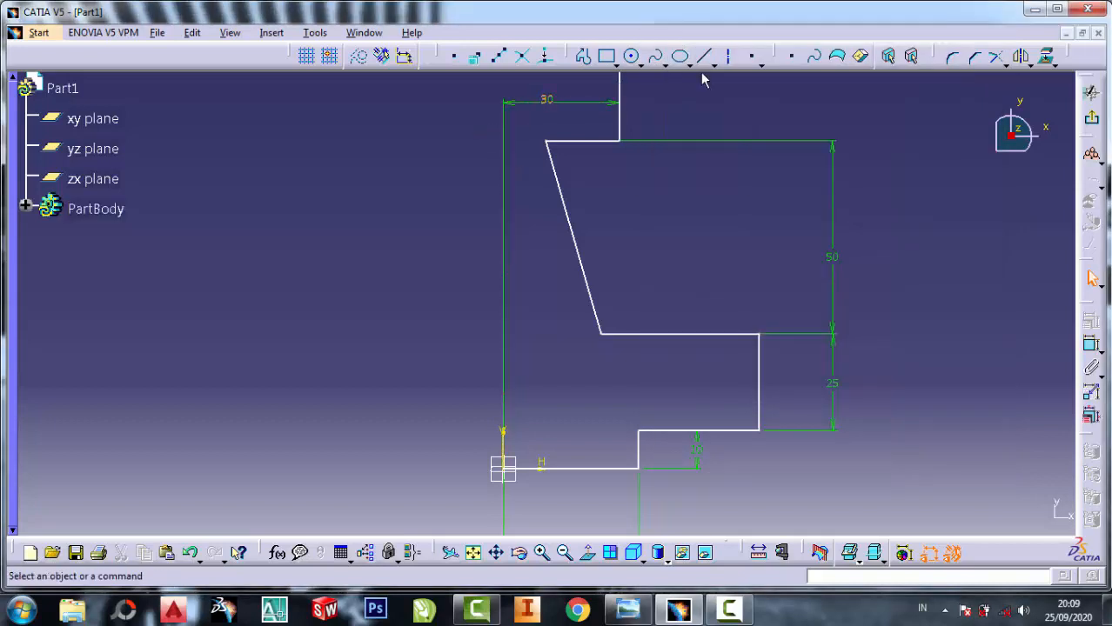
Step: Dimension the horizontal distance from the vertical axis to the sloped line's upper endpoint and set it to 21 mm
click(1093, 345)
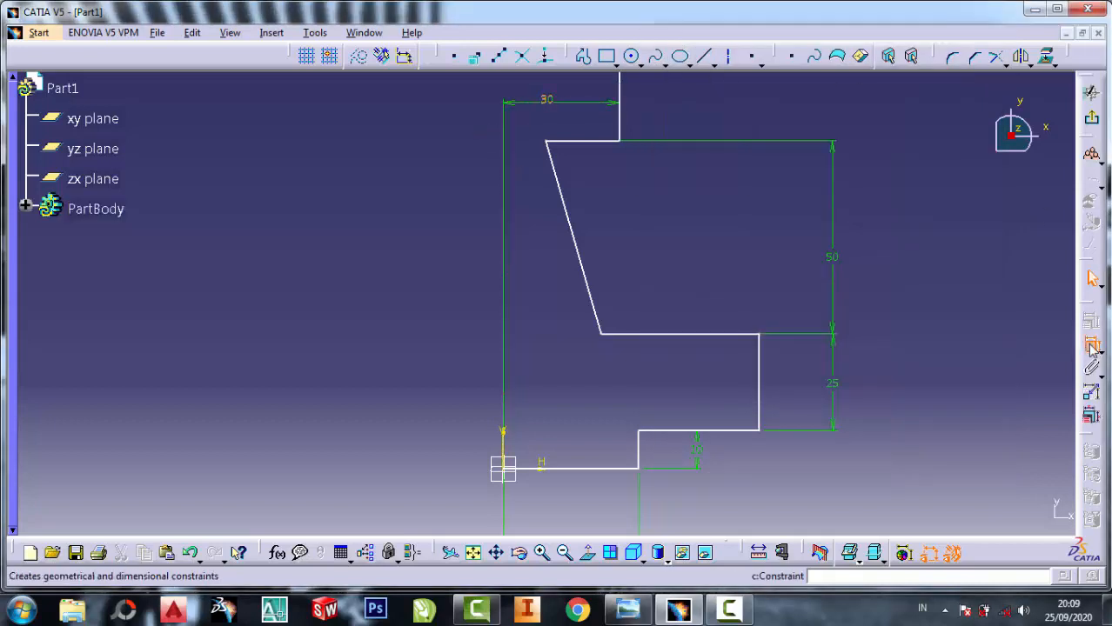
click(551, 145)
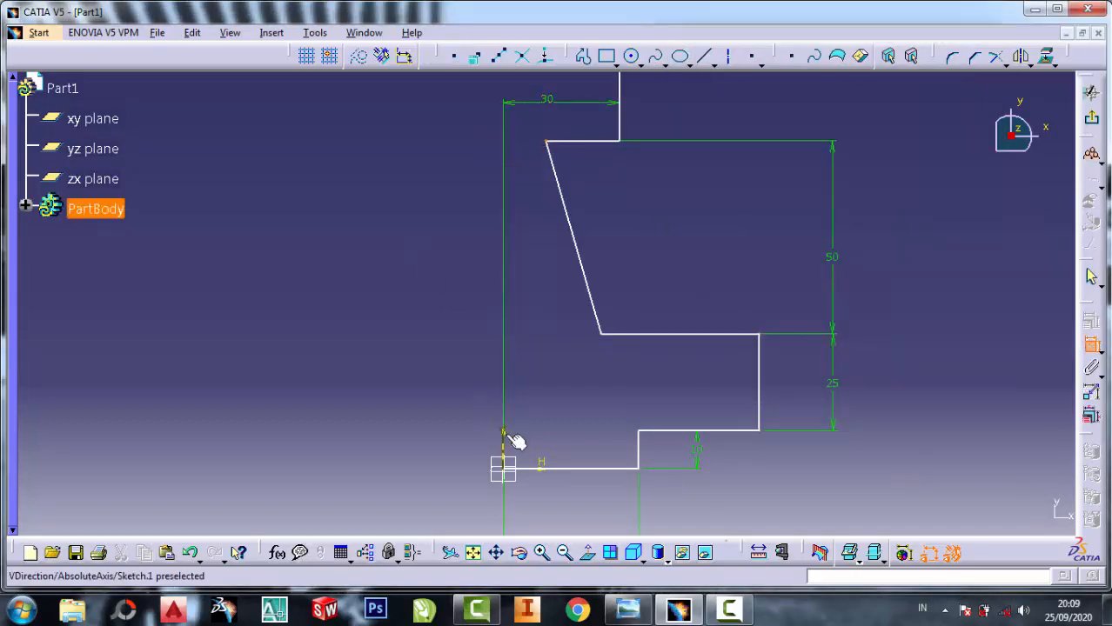
click(511, 440)
click(531, 281)
double_click(529, 282)
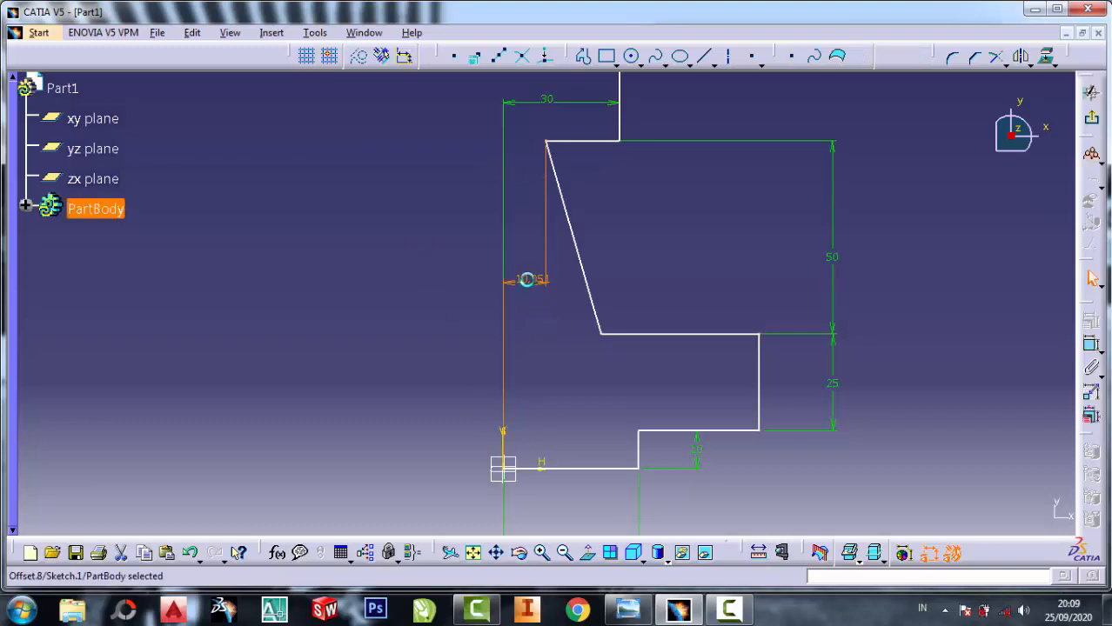
text(21)
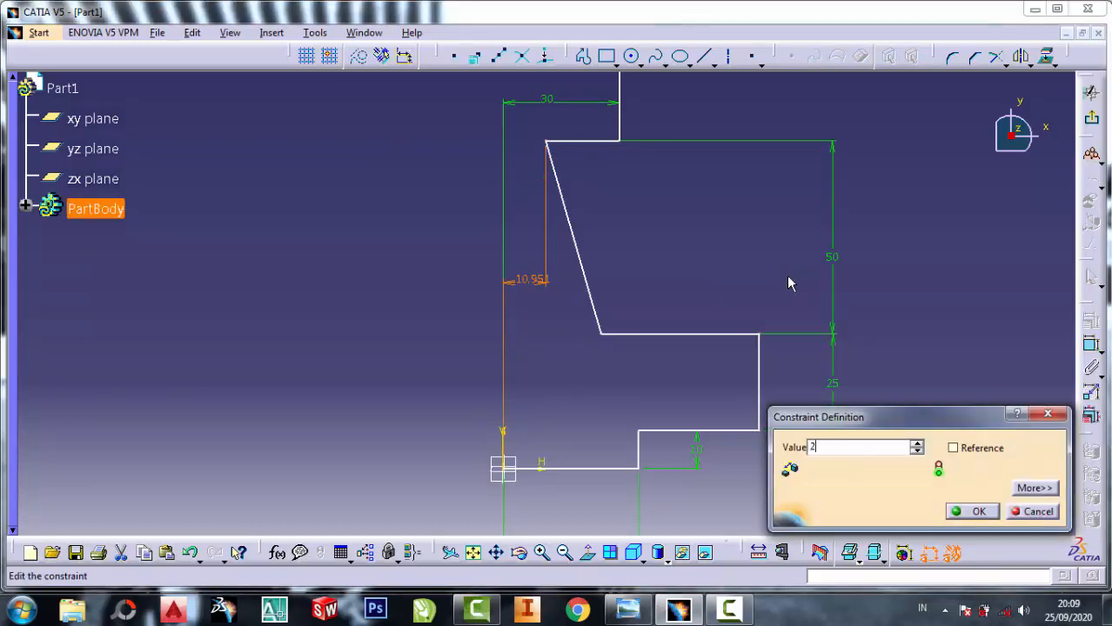
click(970, 512)
click(860, 338)
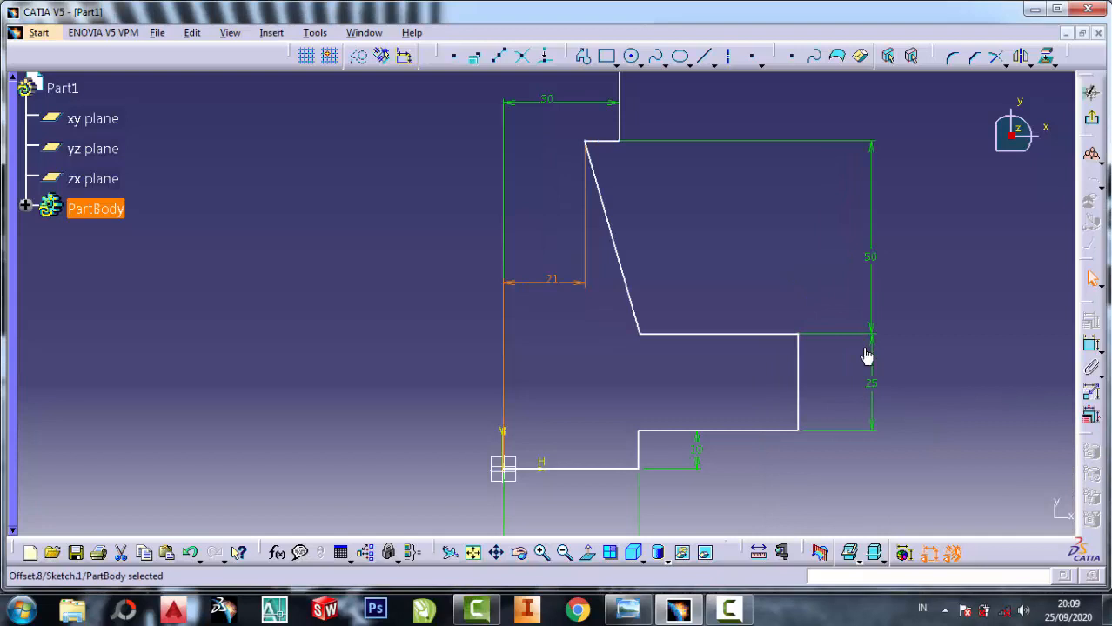
Step: Check the reference drawing for the horizontal dimensions of the flange and base
mouse_move(760, 348)
middle_down()
mouse_move(752, 301)
mouse_move(687, 174)
middle_up()
click(629, 609)
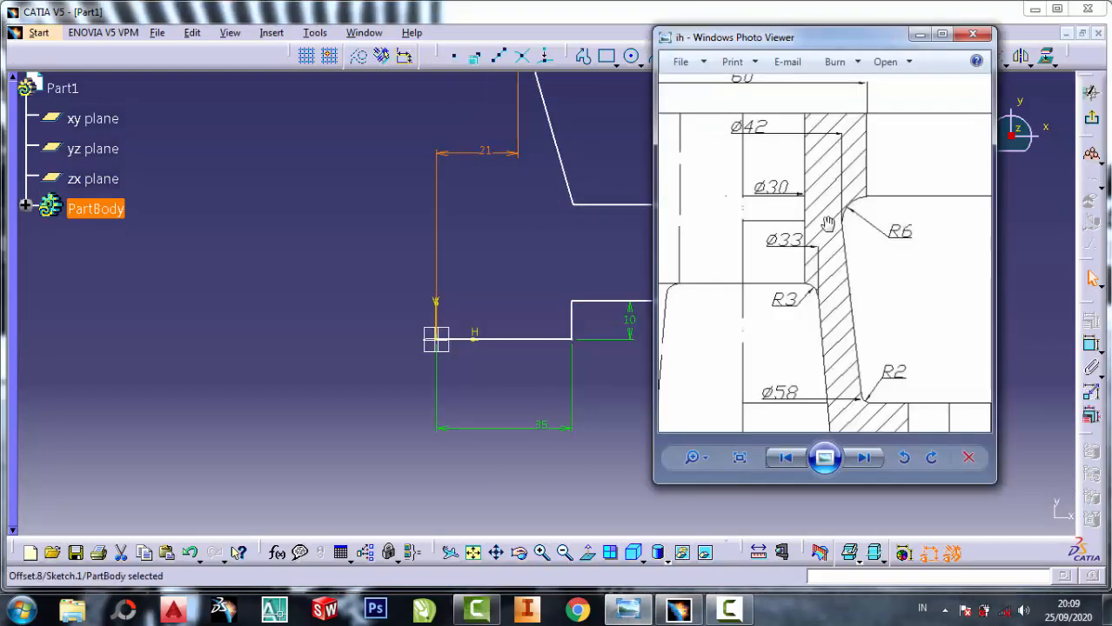
scroll(837, 363, down, 2)
scroll(844, 398, up, 2)
scroll(844, 398, up, 1)
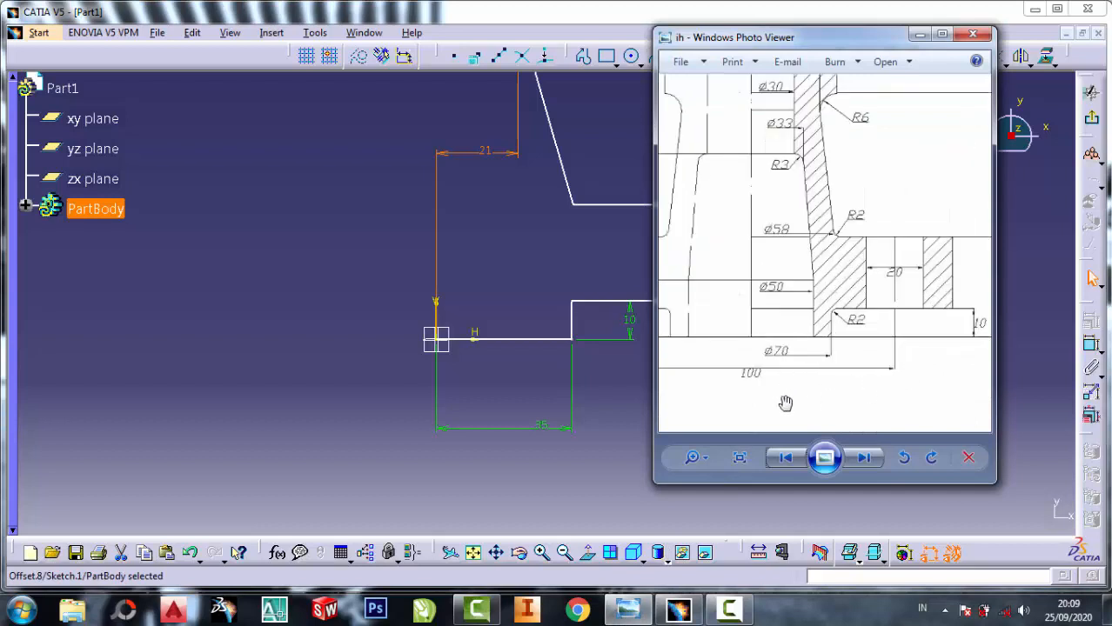
click(918, 41)
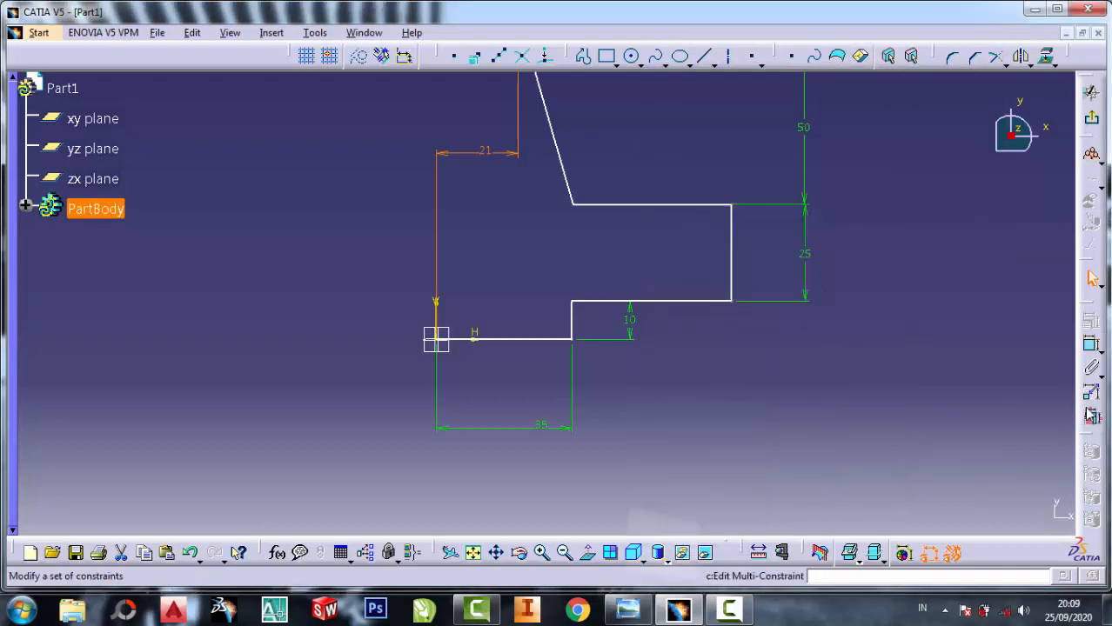
Step: Dimension the horizontal distance from the vertical axis to the flange's outer vertical edge and set it to 50 mm
click(1092, 346)
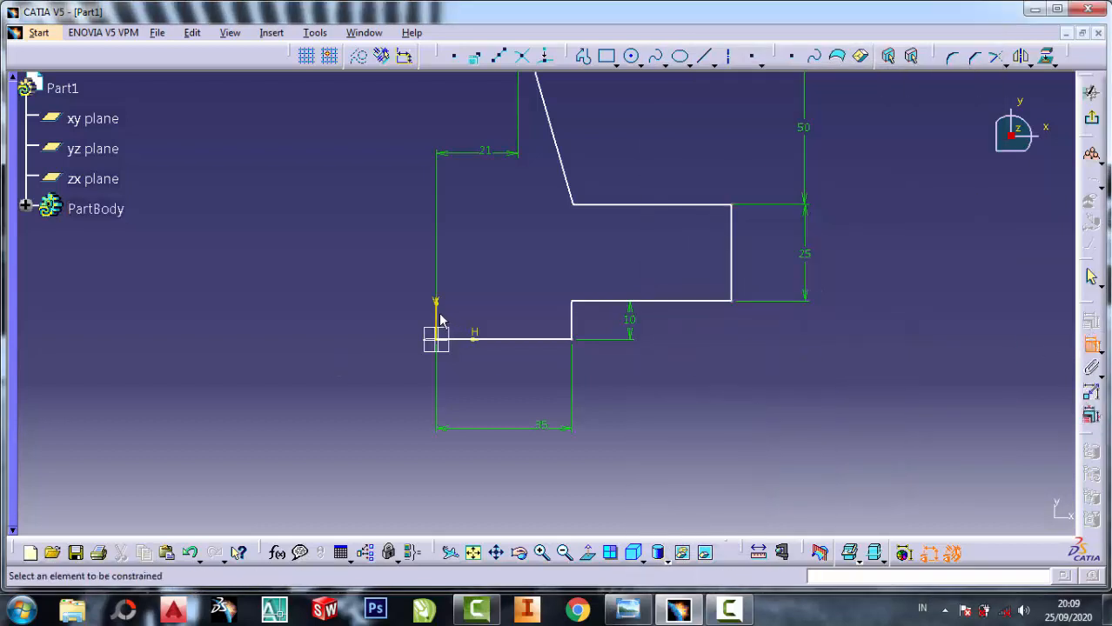
click(435, 317)
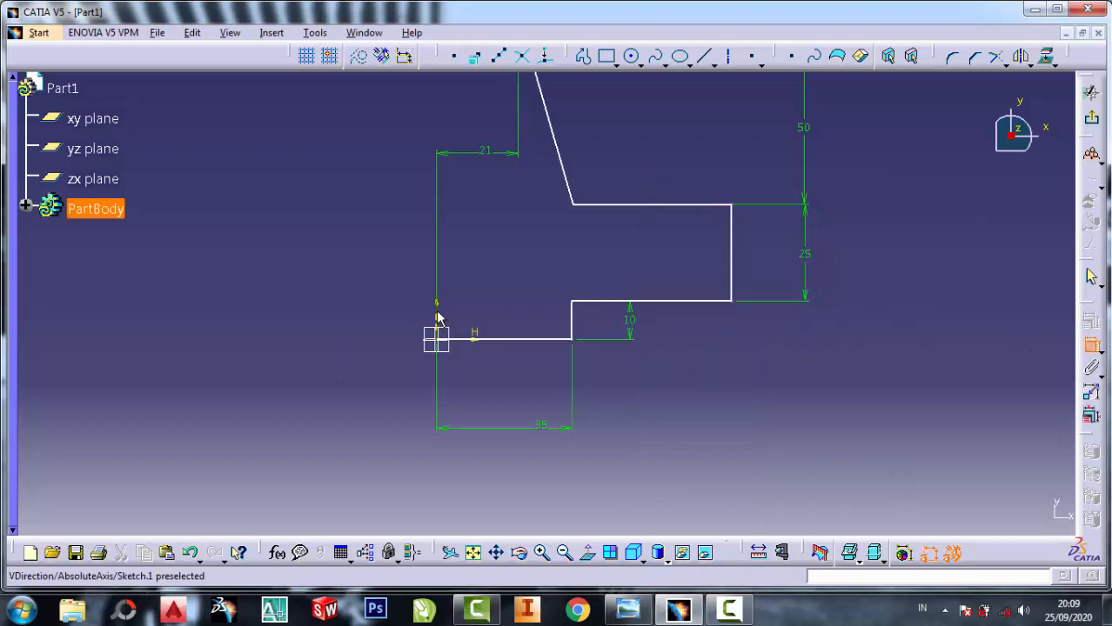
click(735, 280)
click(615, 437)
double_click(618, 437)
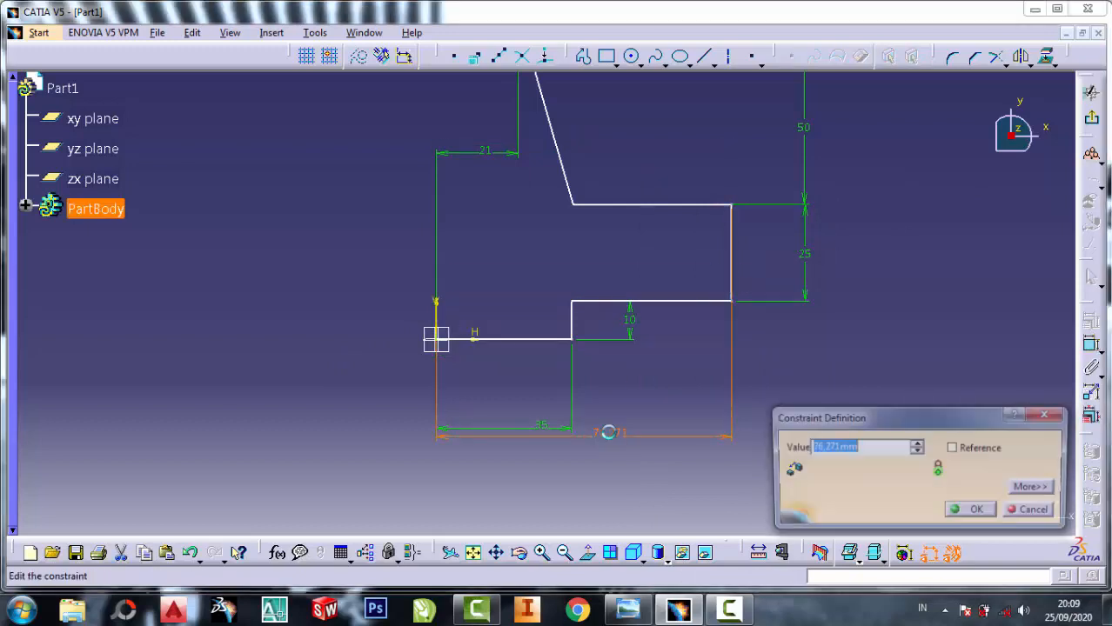
text(50)
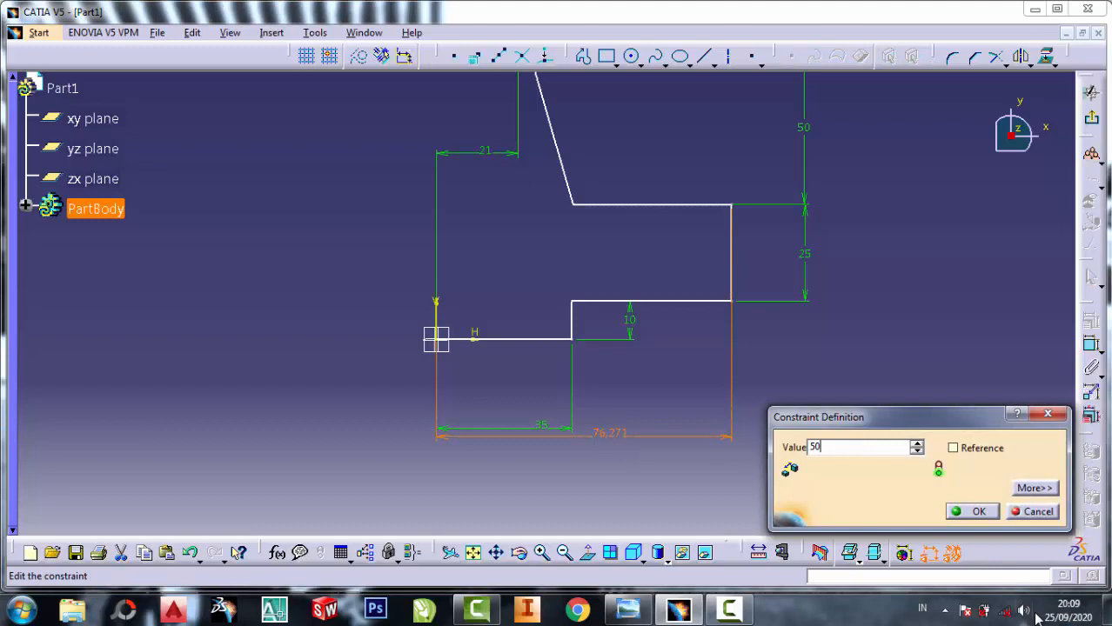
click(980, 513)
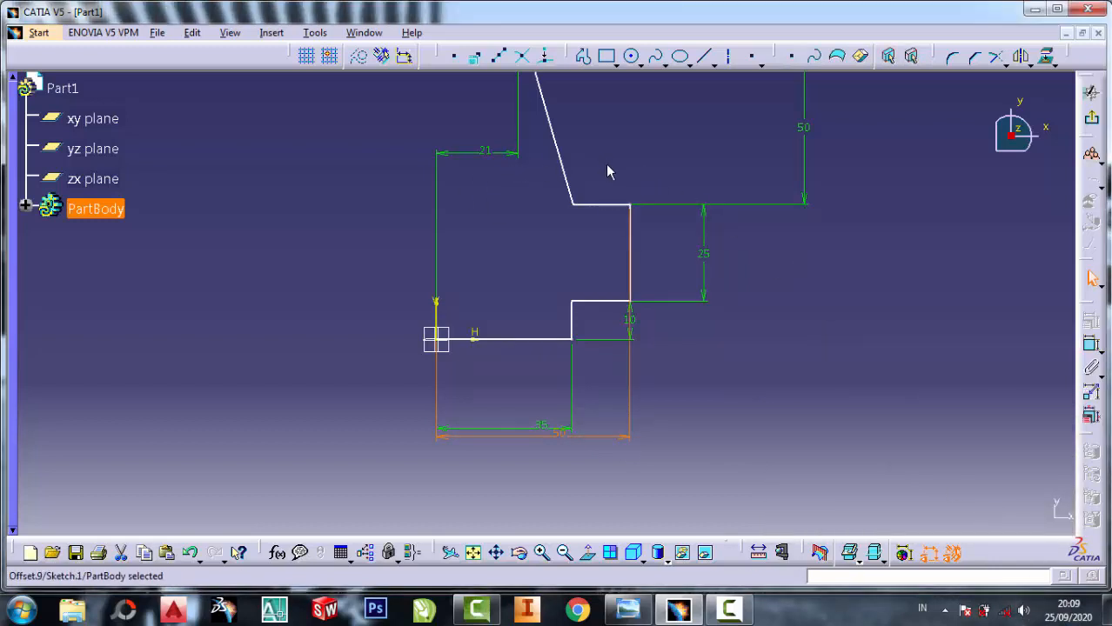
Step: Check the reference drawing for the diameters at the flange and the foot of the tapered wall
mouse_move(608, 169)
middle_down()
mouse_move(613, 308)
mouse_move(599, 303)
mouse_move(610, 366)
mouse_move(615, 268)
mouse_move(605, 235)
middle_up()
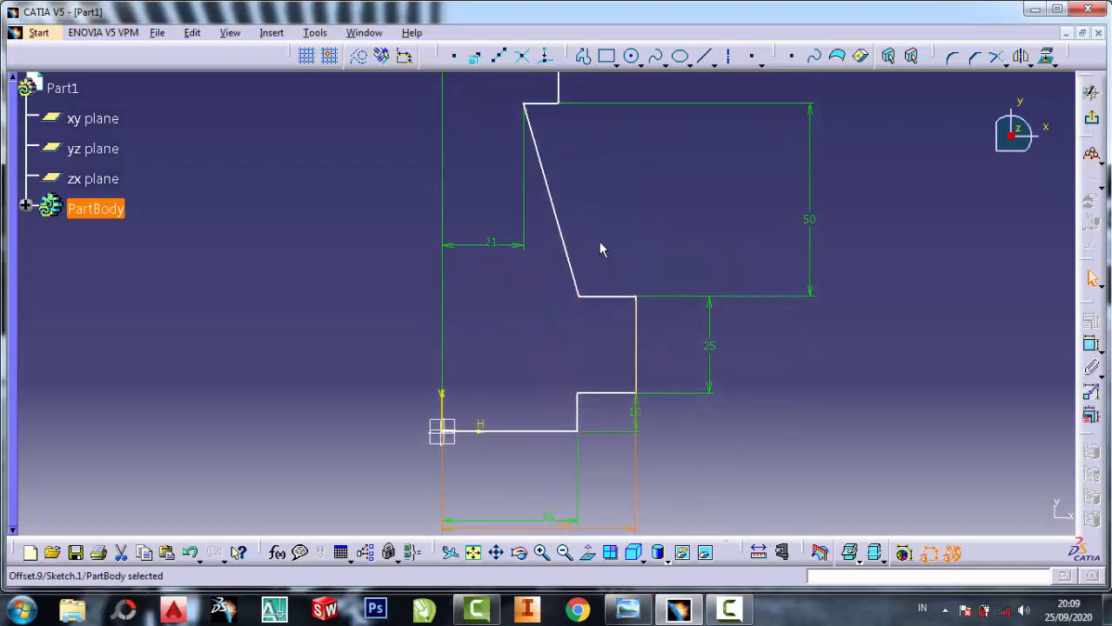
mouse_move(564, 147)
middle_down()
mouse_move(571, 239)
mouse_move(564, 142)
middle_up()
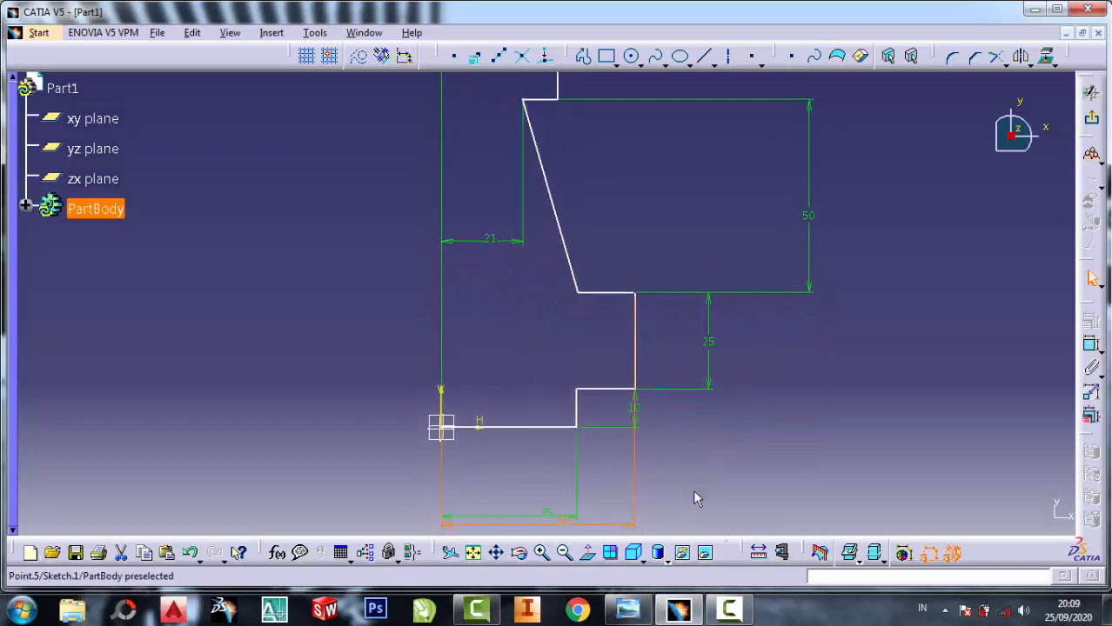
middle_drag(608, 303, 613, 244)
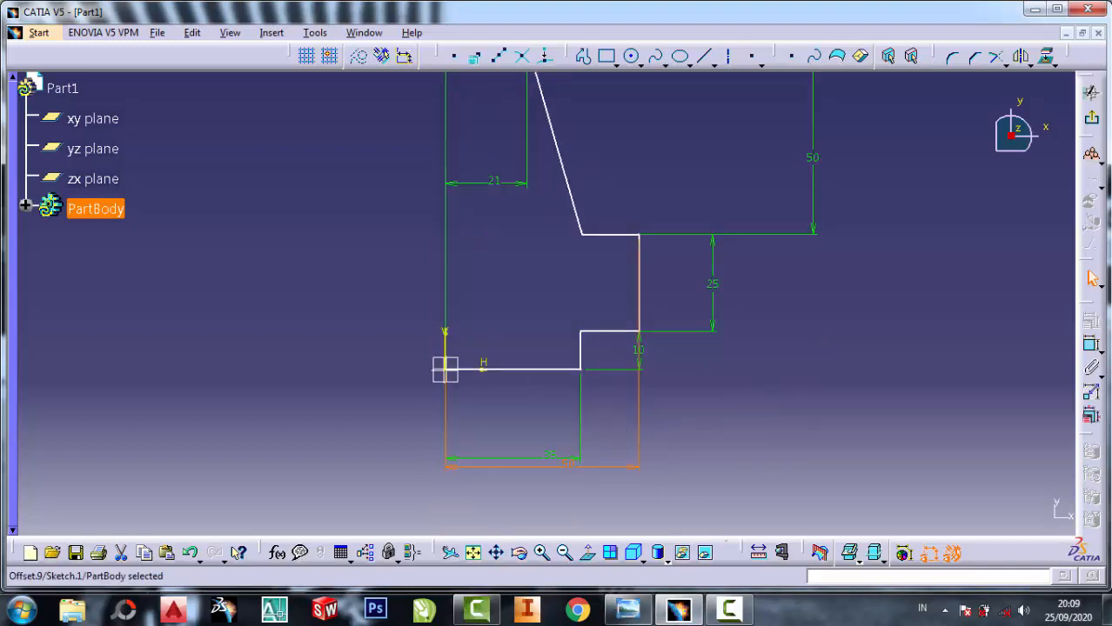
click(629, 612)
scroll(799, 304, up, 2)
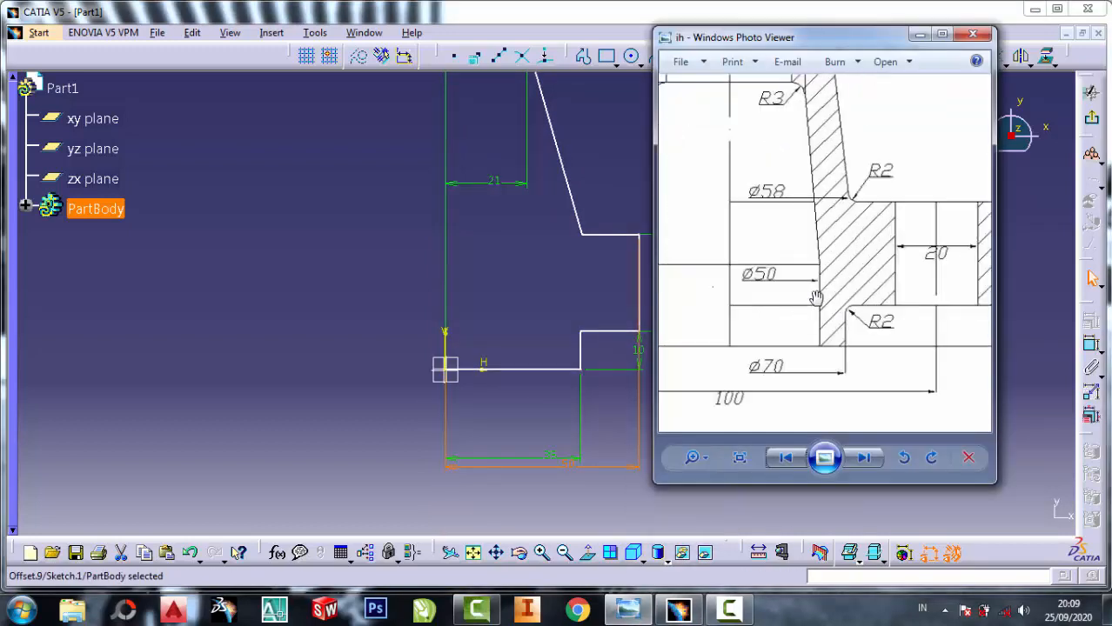
click(531, 249)
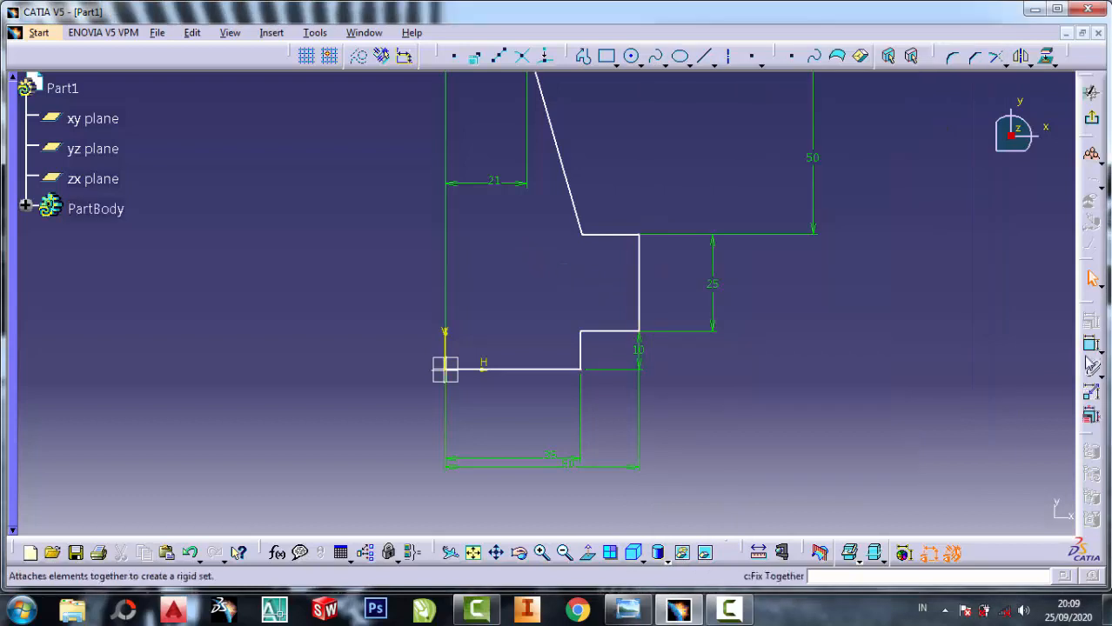
click(1091, 346)
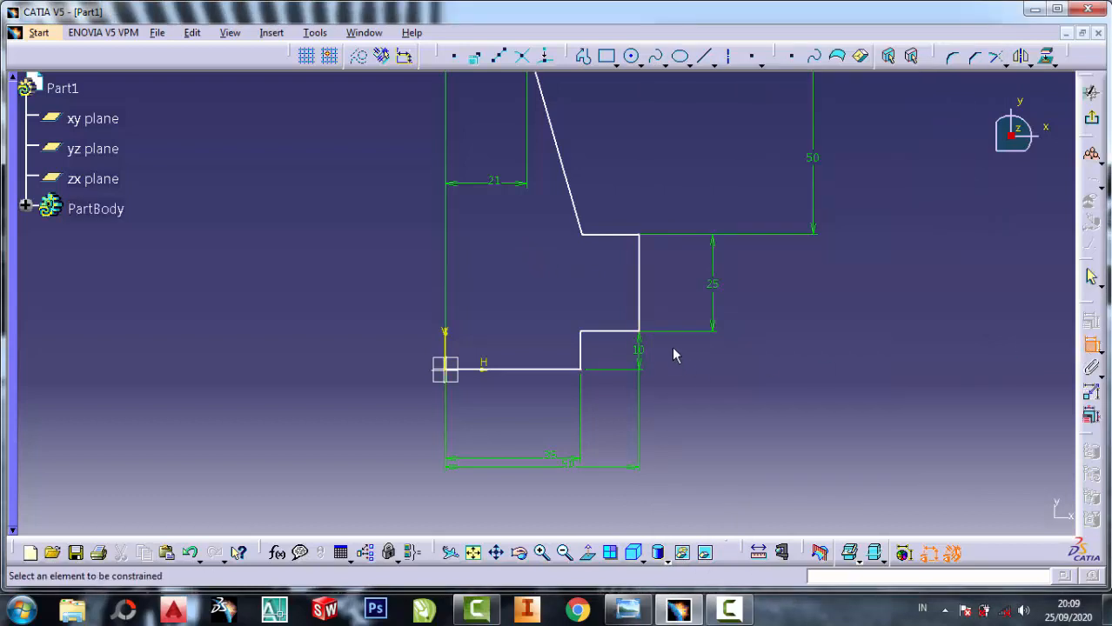
click(598, 332)
click(445, 336)
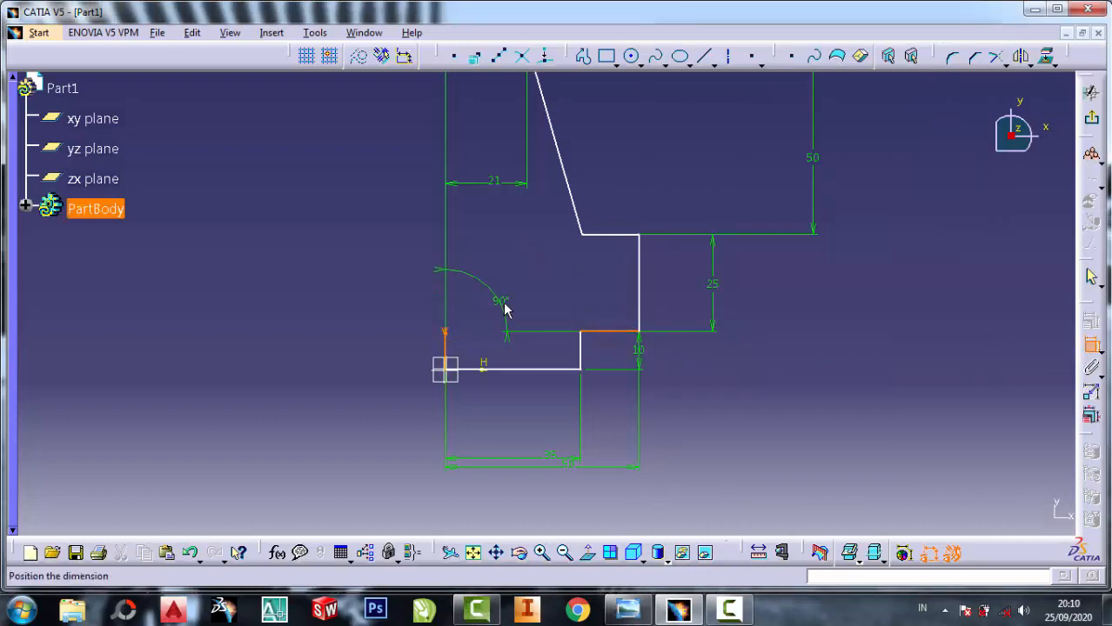
key(Escape)
Step: Try to dimension the horizontal distance from the vertical axis to the inner corner below the flange and set it to 50 mm
click(1091, 345)
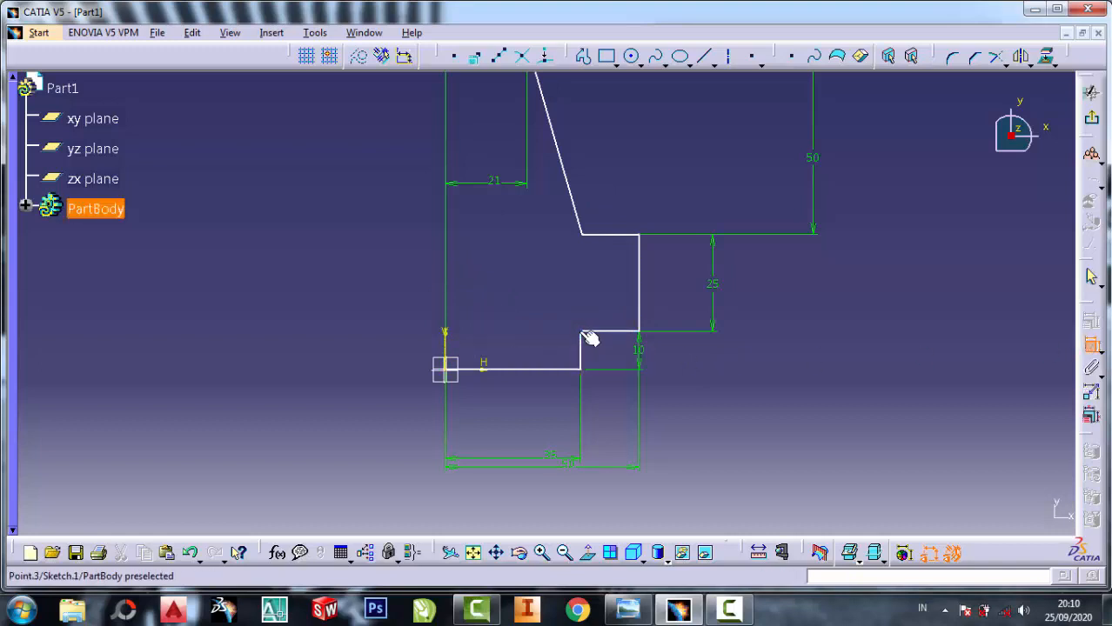
click(590, 338)
click(447, 342)
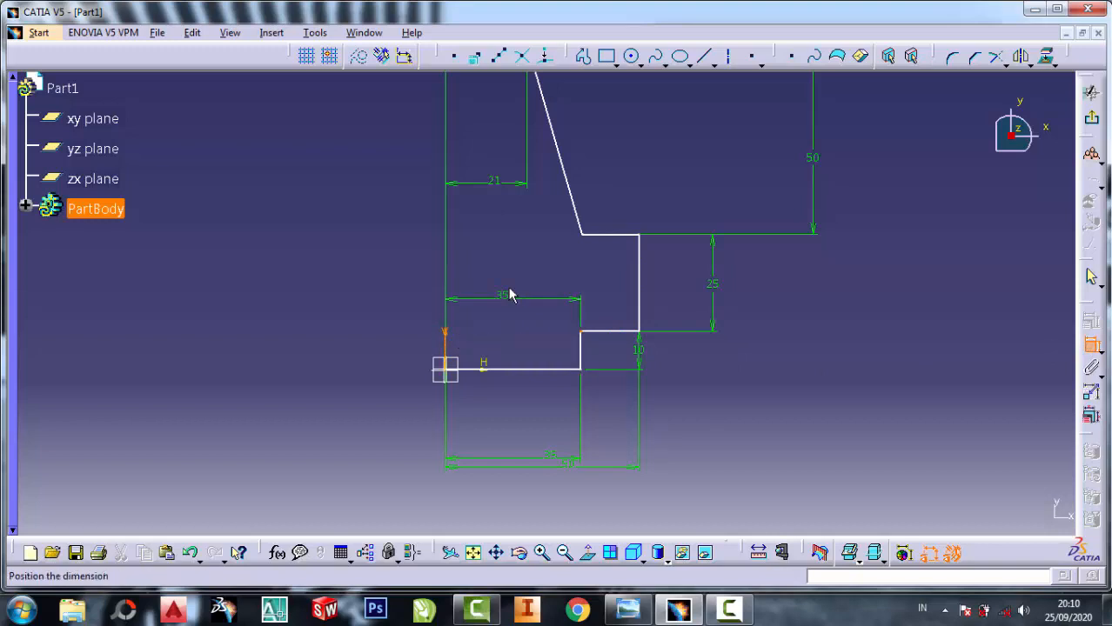
click(511, 296)
double_click(504, 296)
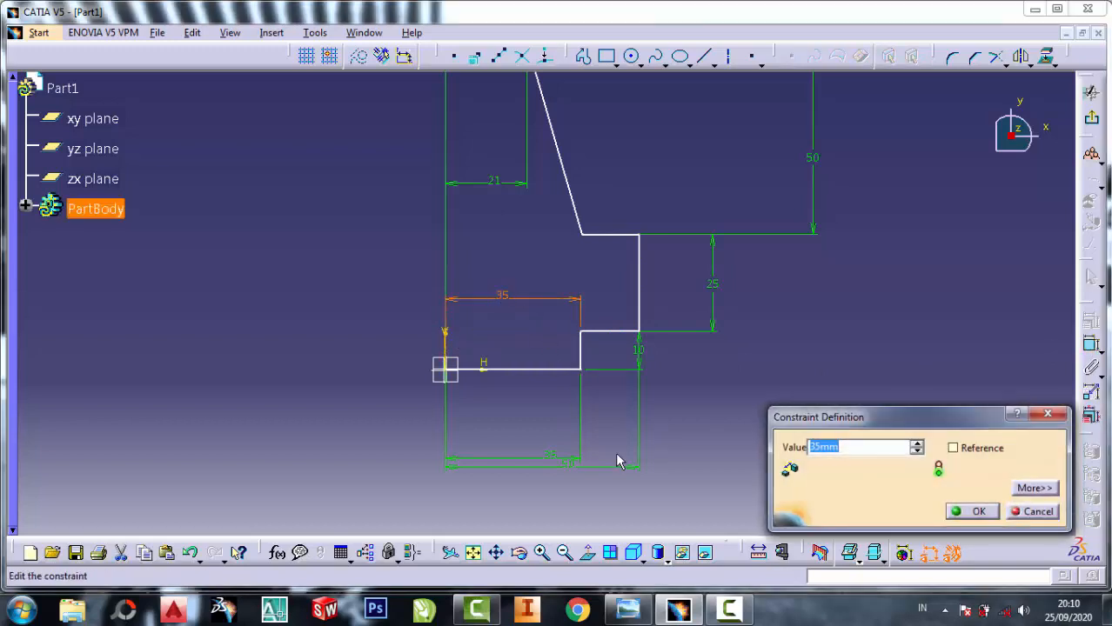
click(628, 609)
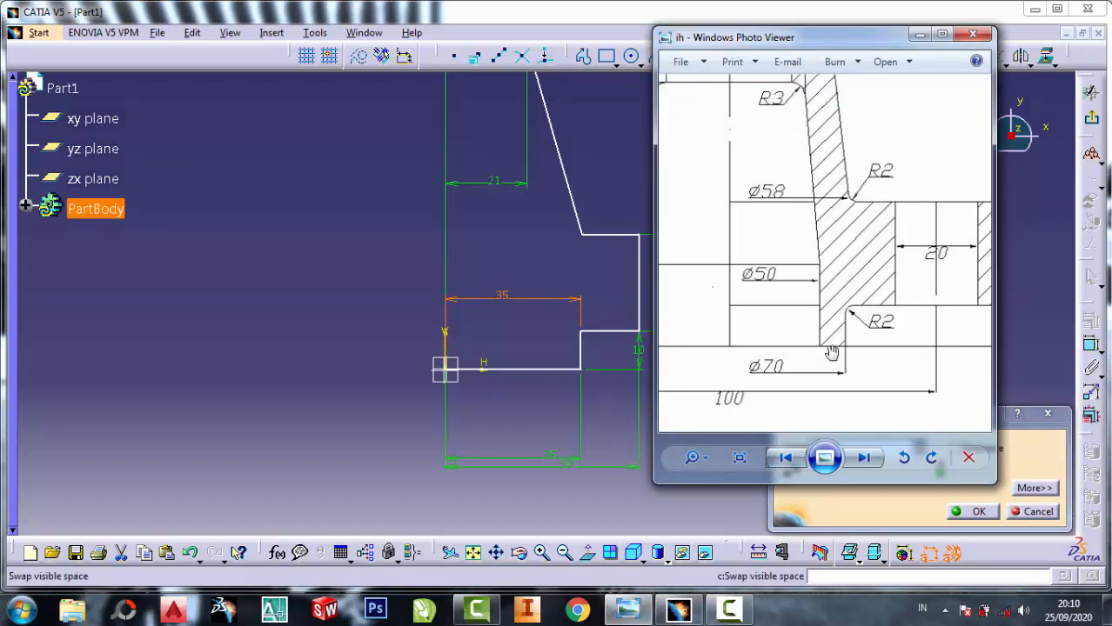
click(918, 35)
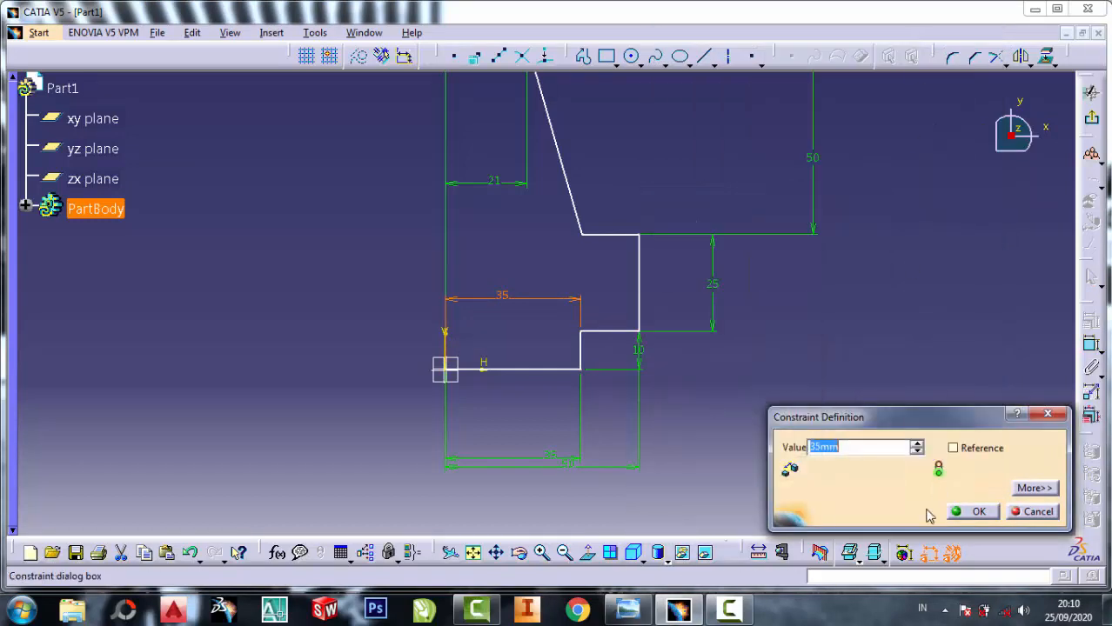
text(50)
Step: Check the reference drawing for the flange and base diameters and discard the extra horizontal dimension at the inner corner
click(628, 609)
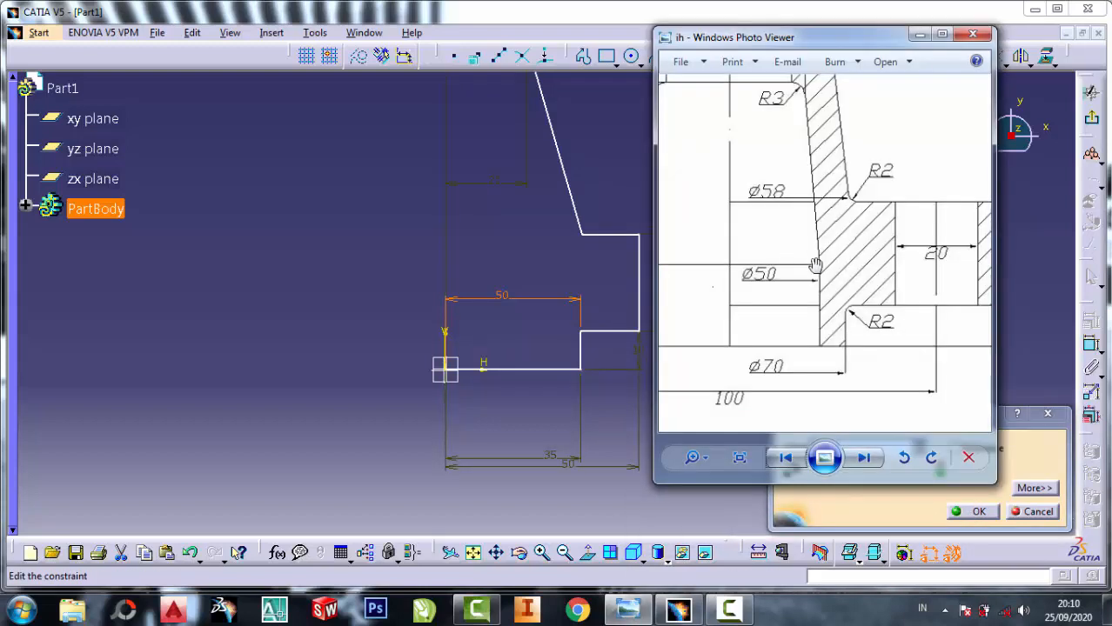
scroll(846, 329, up, 1)
scroll(847, 334, down, 2)
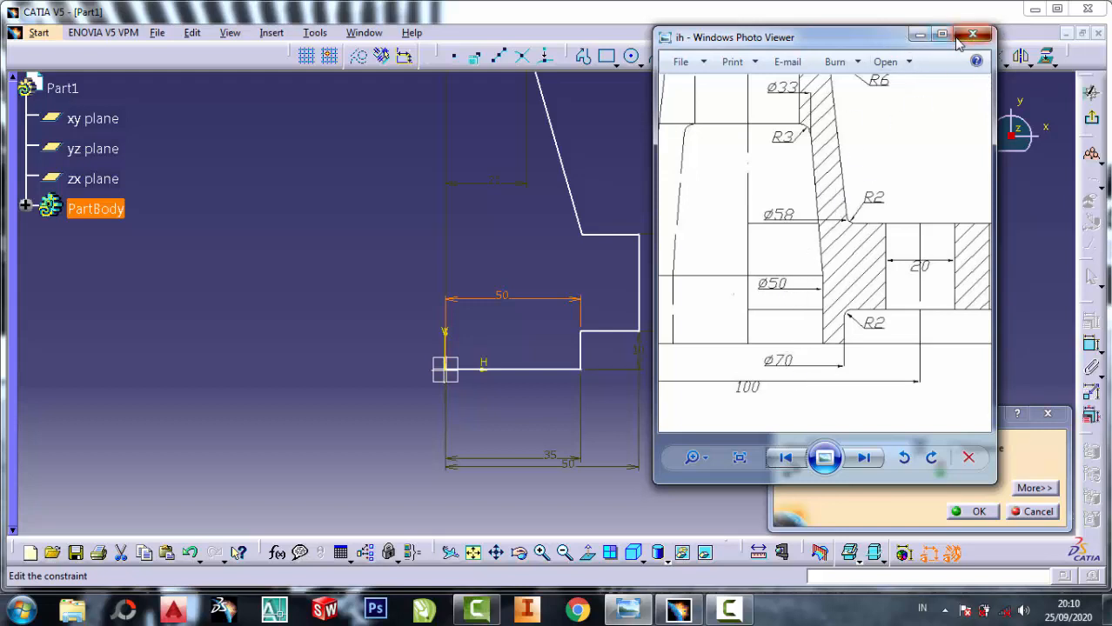
click(919, 35)
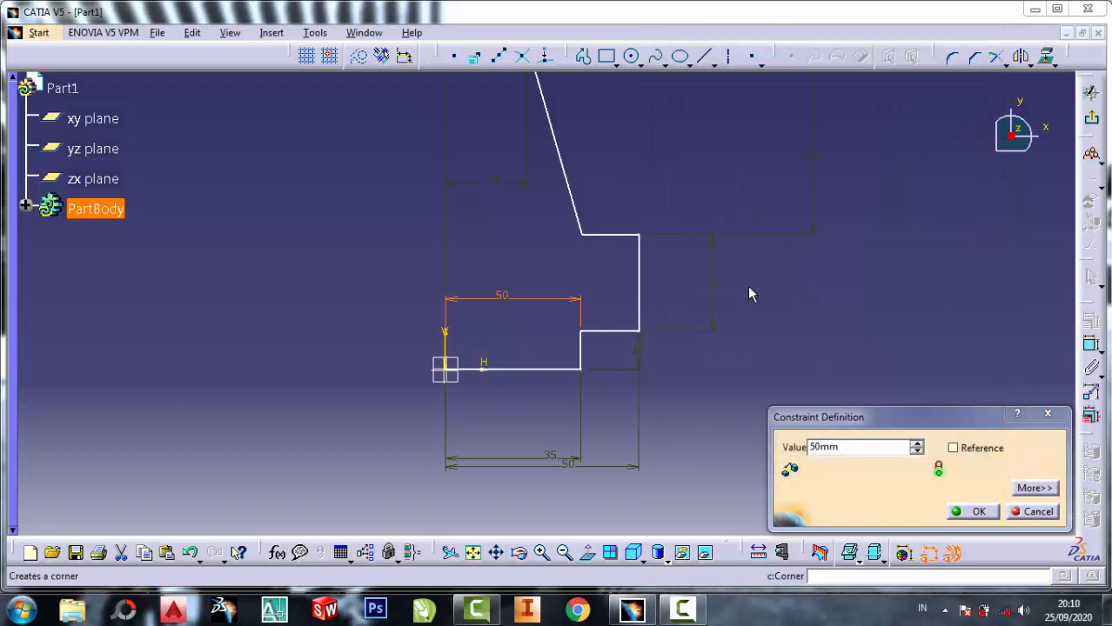
click(1040, 512)
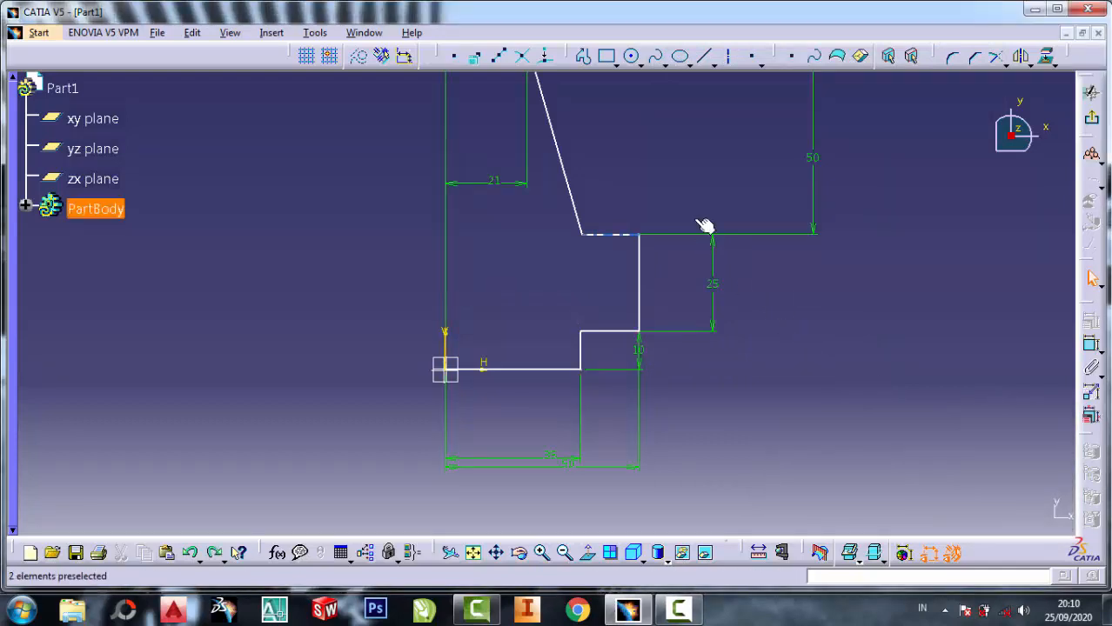
Step: Open the reference image ih from the desktop's data folder in Windows Photo Viewer and return to the CATIA sketch
mouse_move(704, 226)
middle_down()
mouse_move(649, 303)
mouse_move(635, 263)
mouse_move(637, 278)
middle_up()
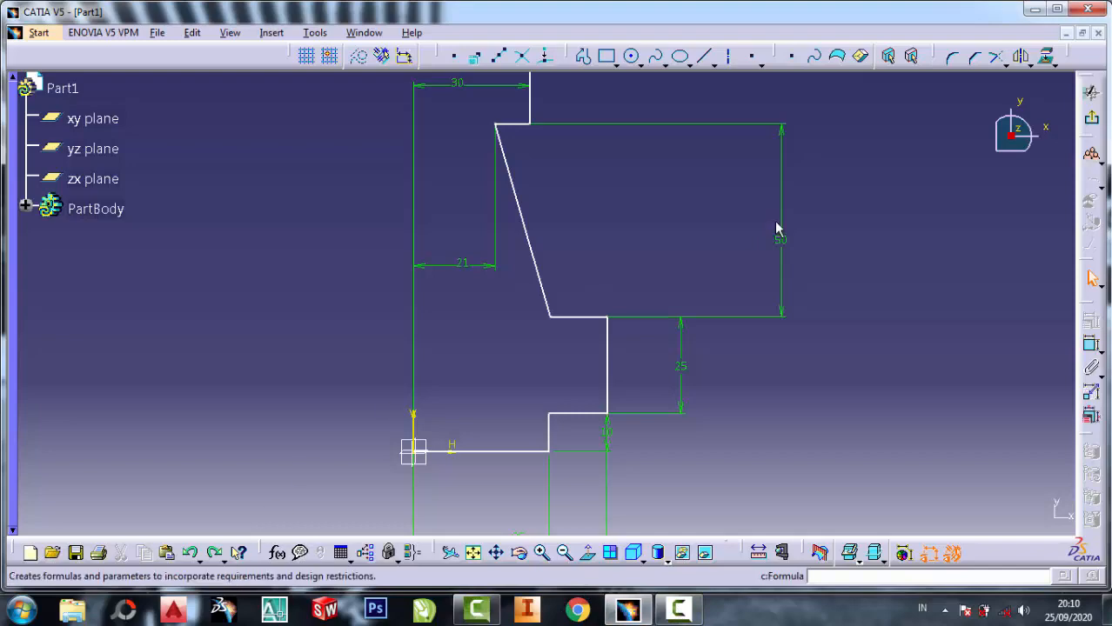
click(1033, 11)
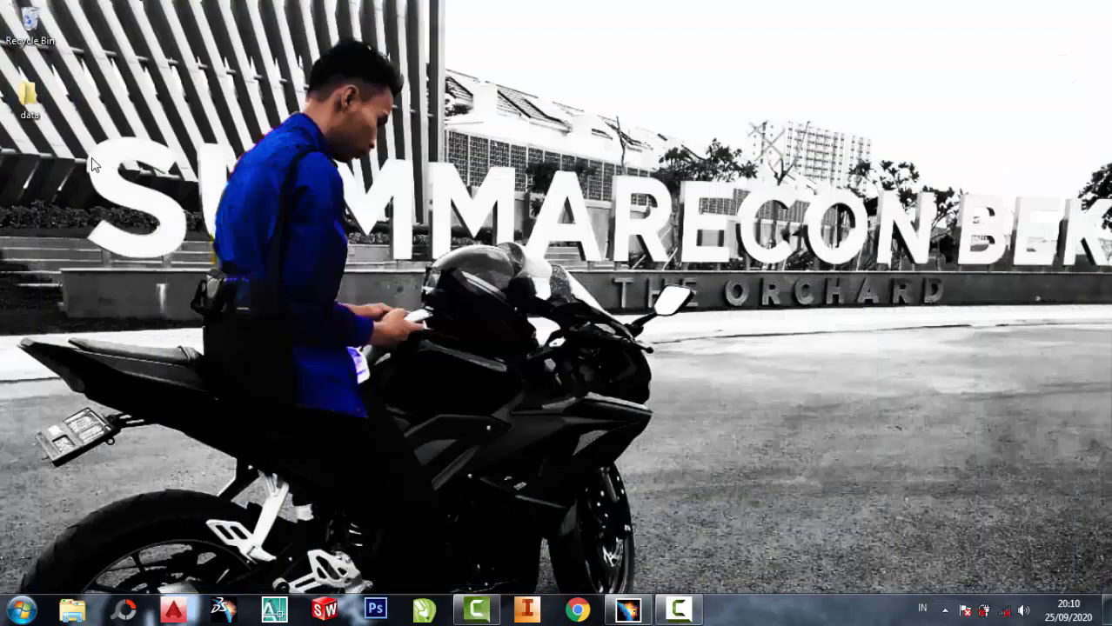
double_click(30, 96)
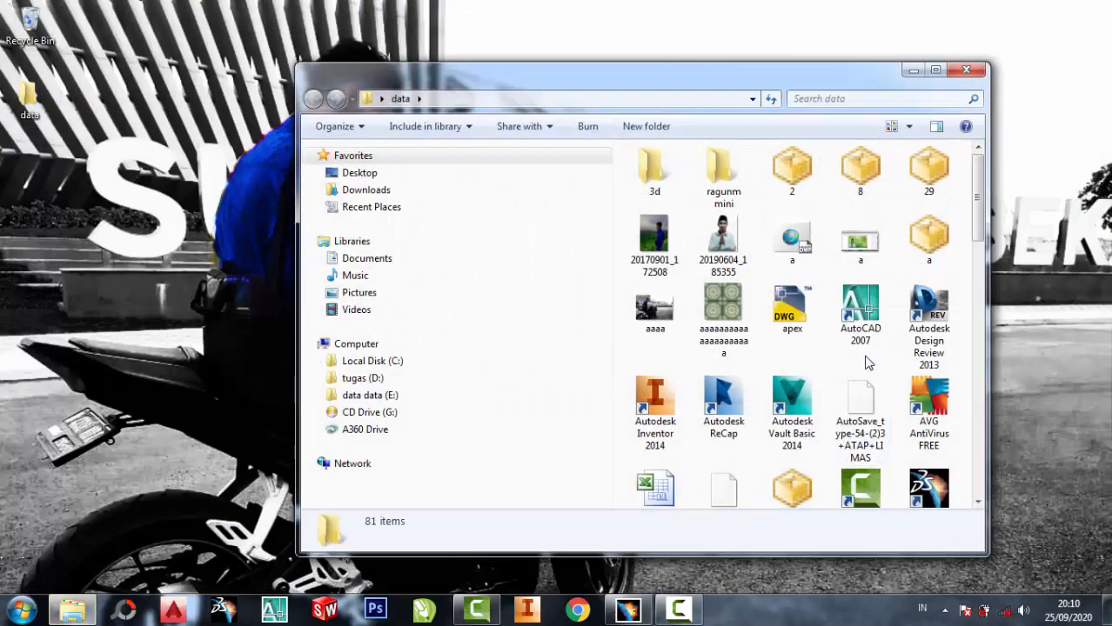
click(865, 417)
scroll(870, 421, down, 5)
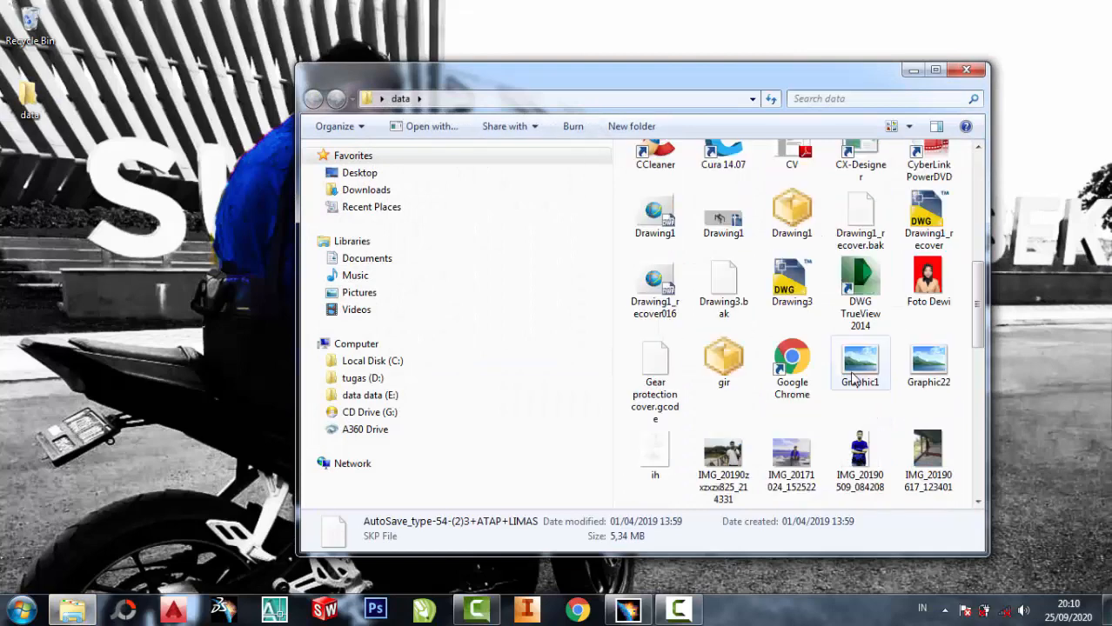
double_click(655, 448)
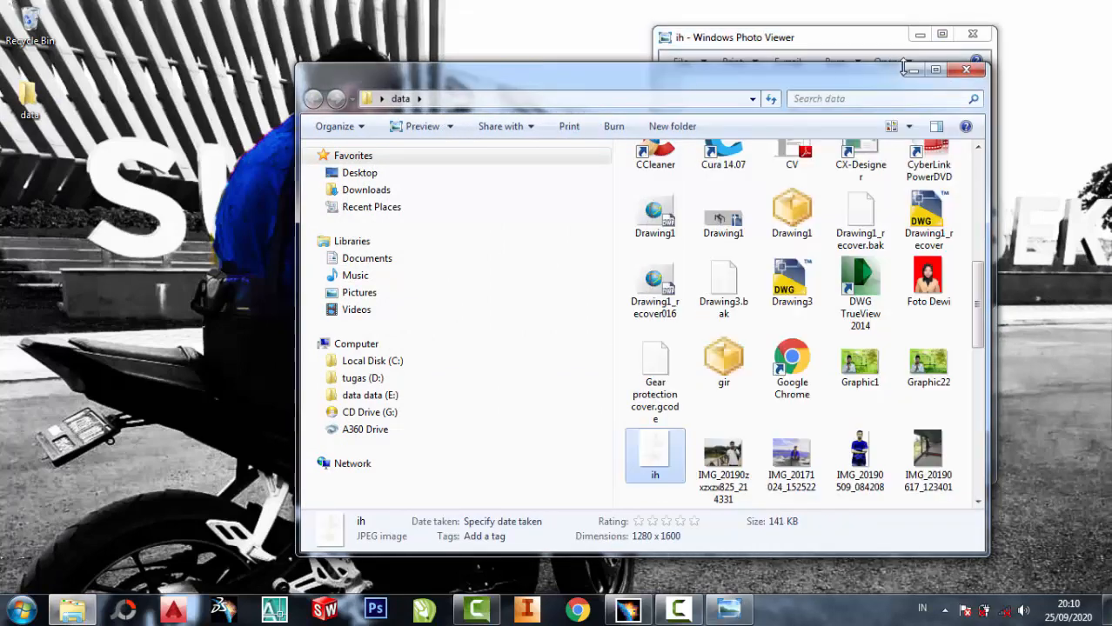
click(929, 79)
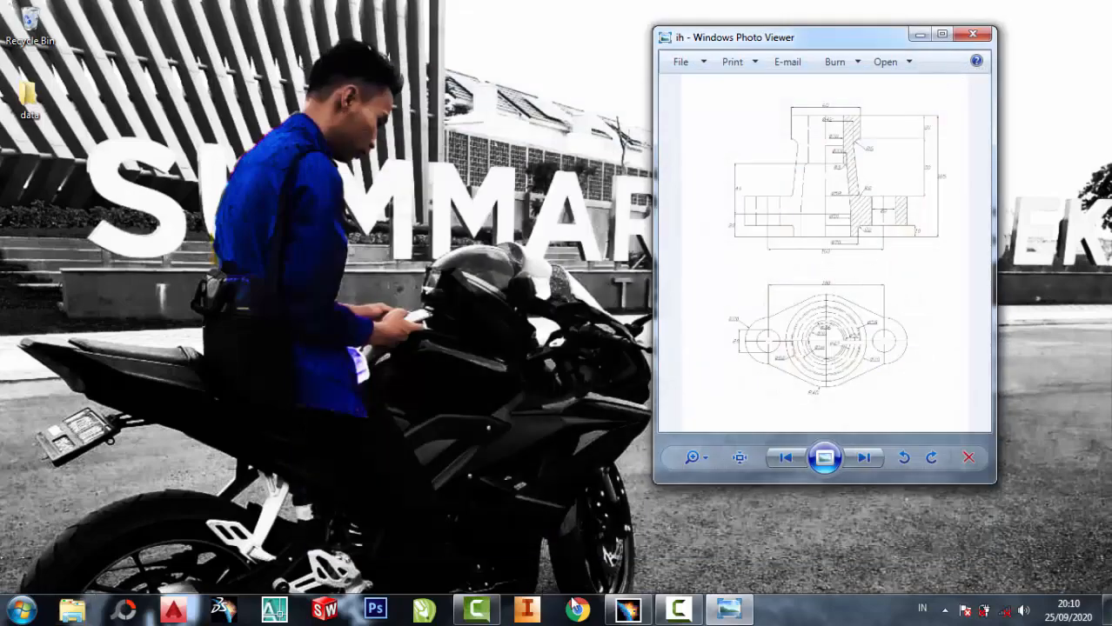
click(679, 612)
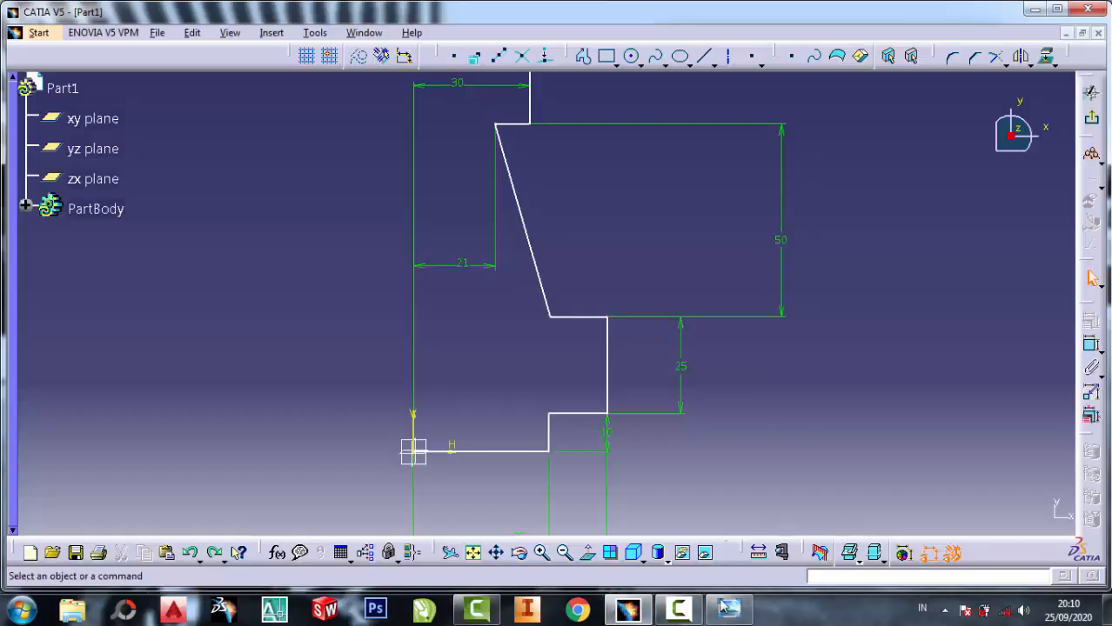
Step: Examine the section view in the reference drawing for the shape and diameters of the inner bore
click(734, 611)
scroll(853, 219, up, 5)
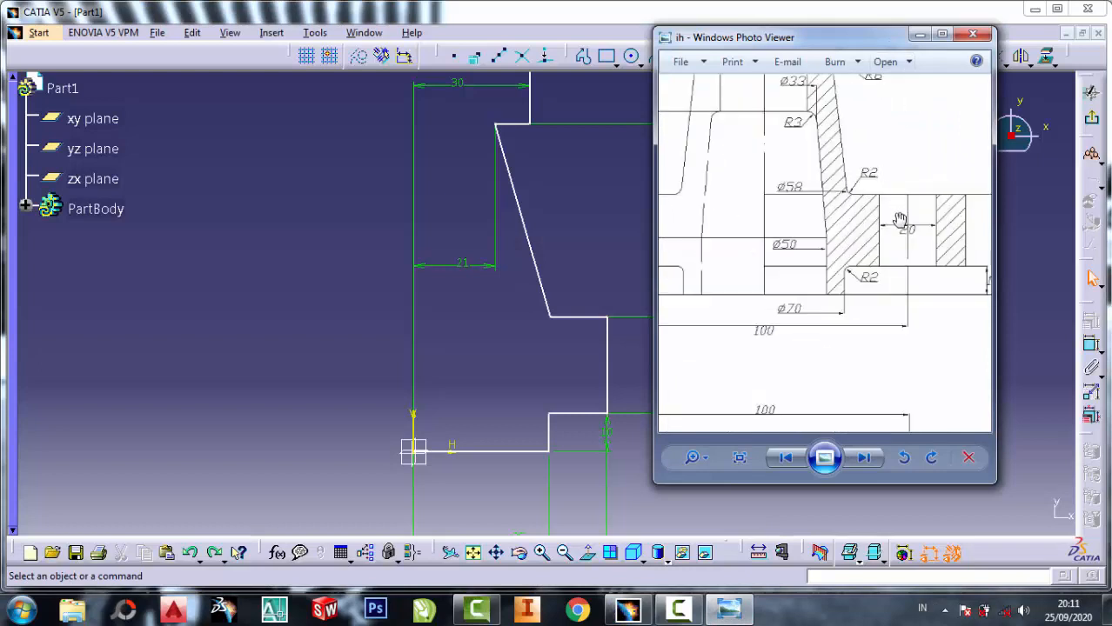
scroll(837, 147, up, 1)
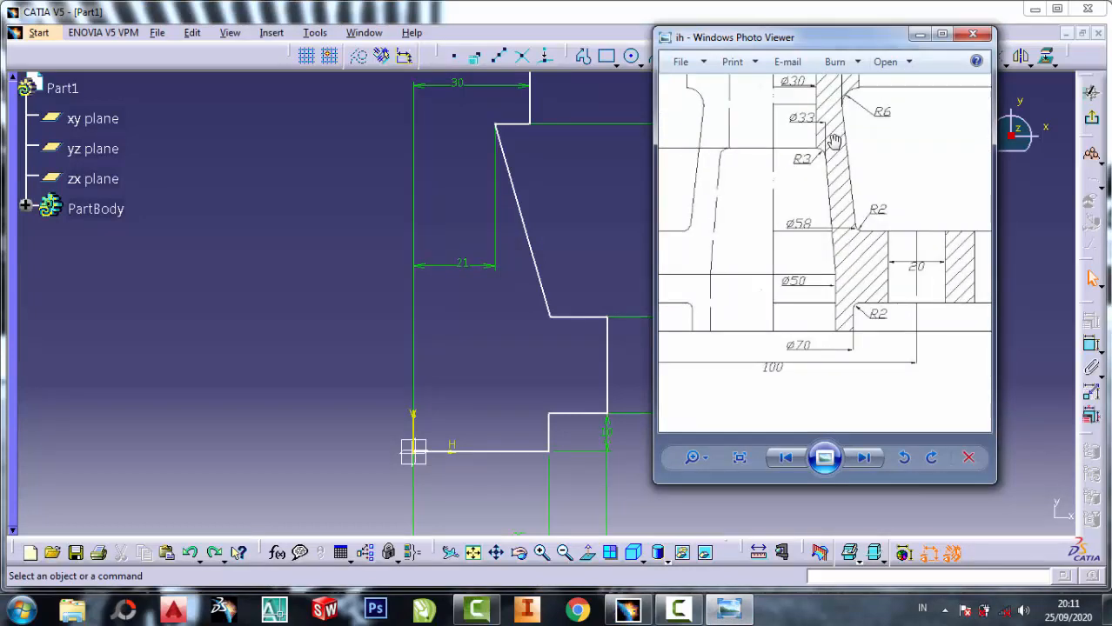
scroll(833, 152, down, 2)
scroll(823, 96, up, 1)
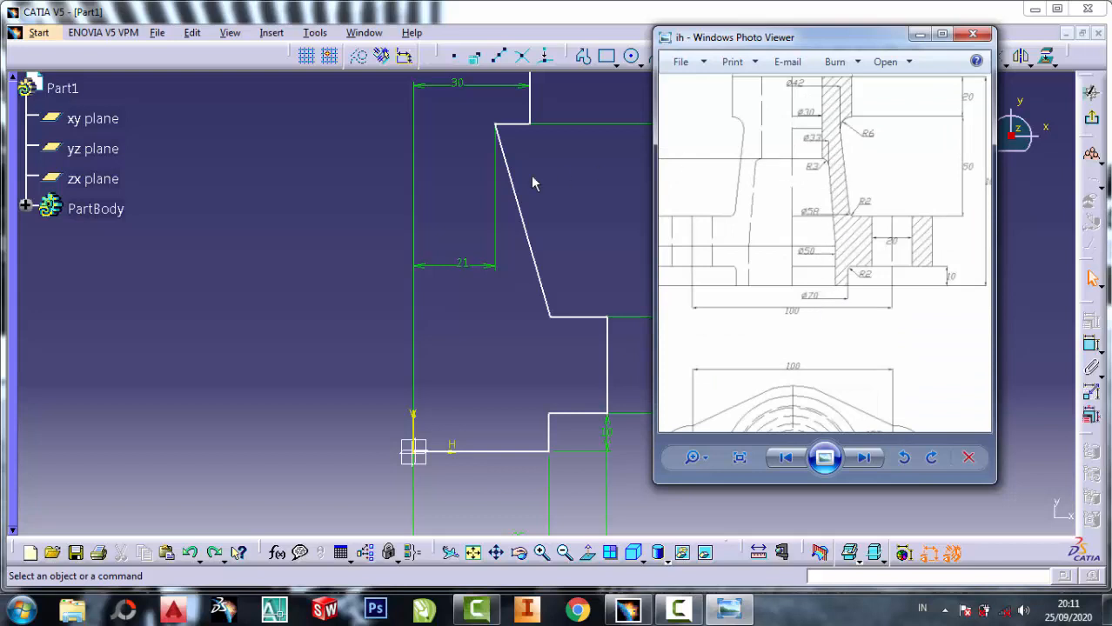
click(570, 211)
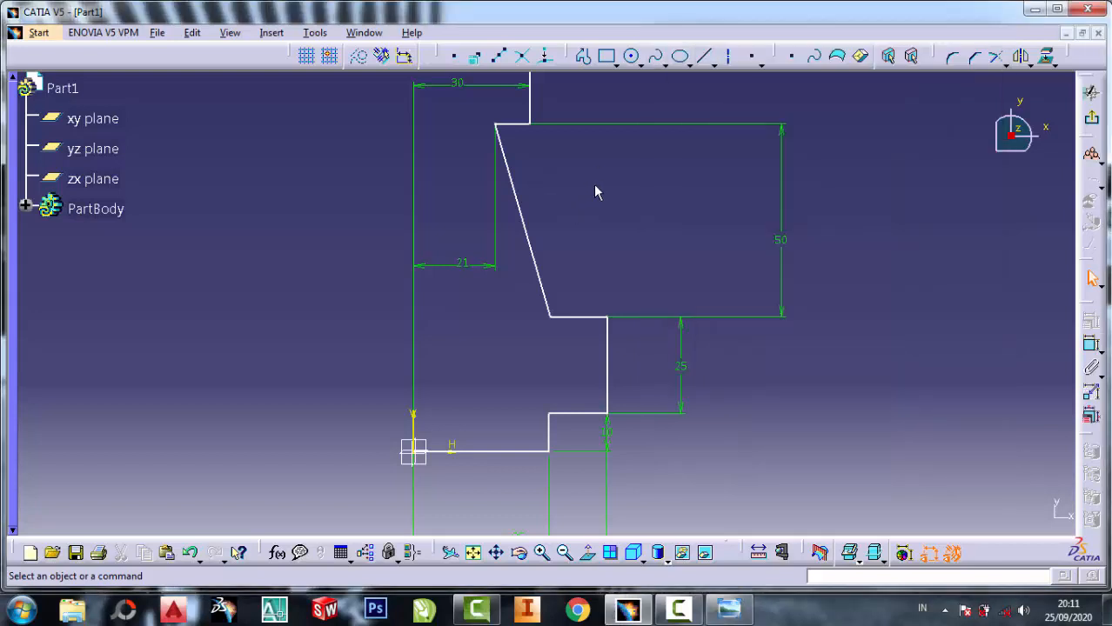
Step: Sketch the inner bore profile from the base line: a vertical line about 20 mm, an inward slope, a step about 4 mm inward and a long vertical line upward
click(706, 58)
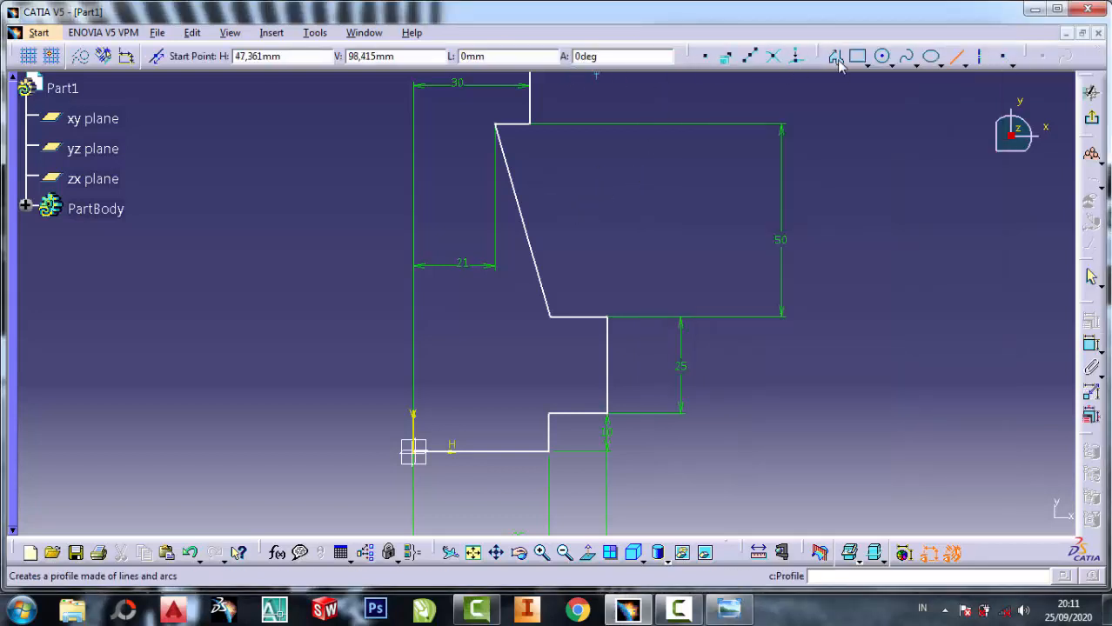
click(511, 451)
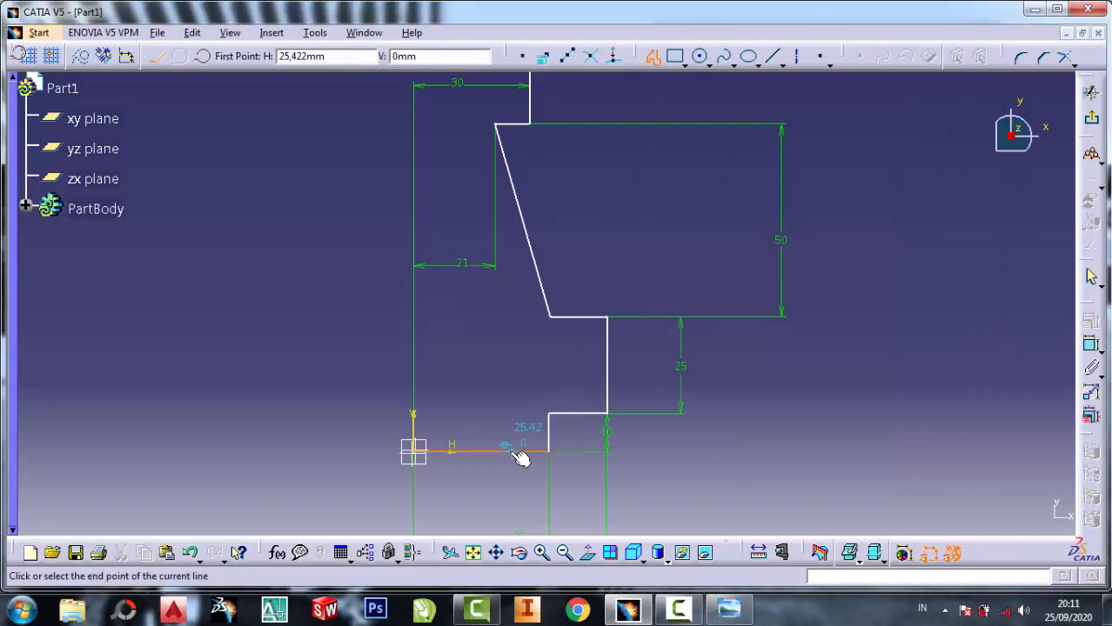
click(511, 377)
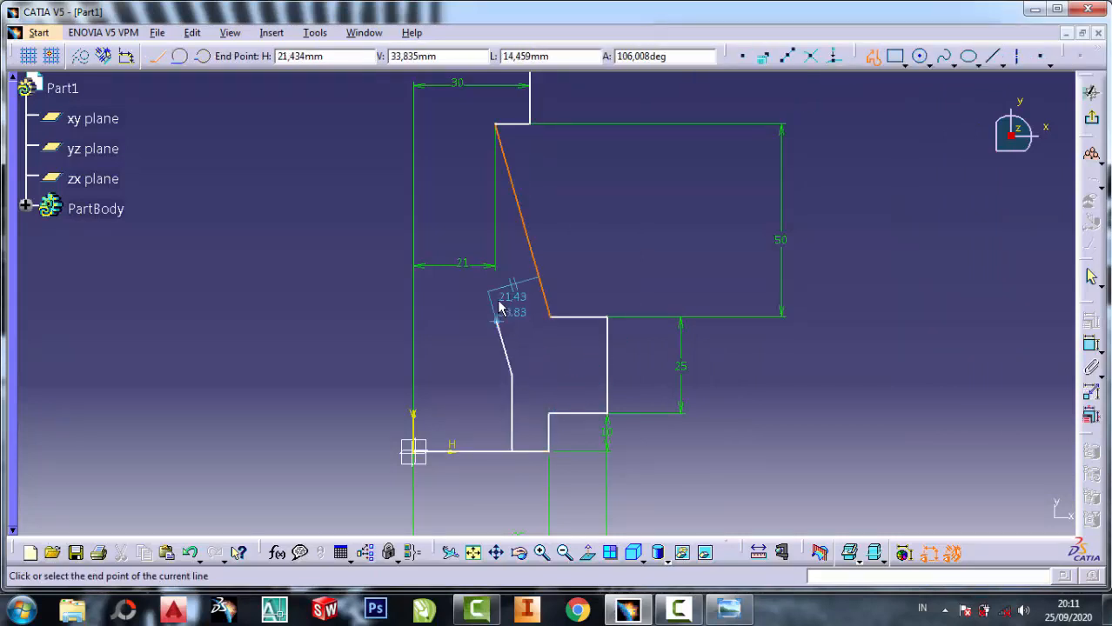
click(478, 213)
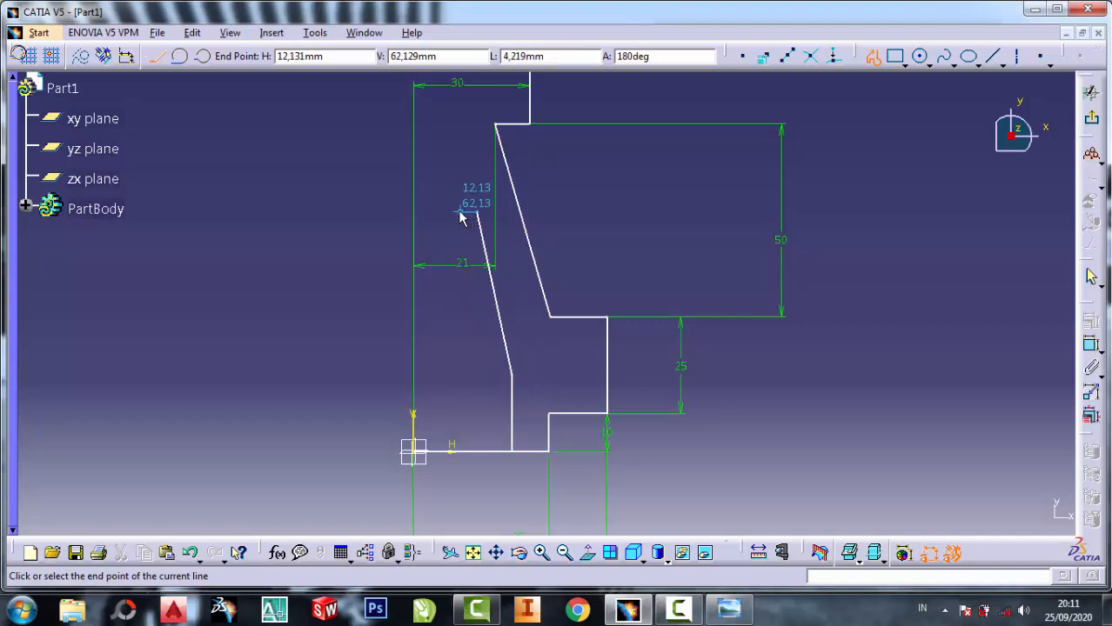
click(459, 213)
middle_drag(465, 115, 462, 183)
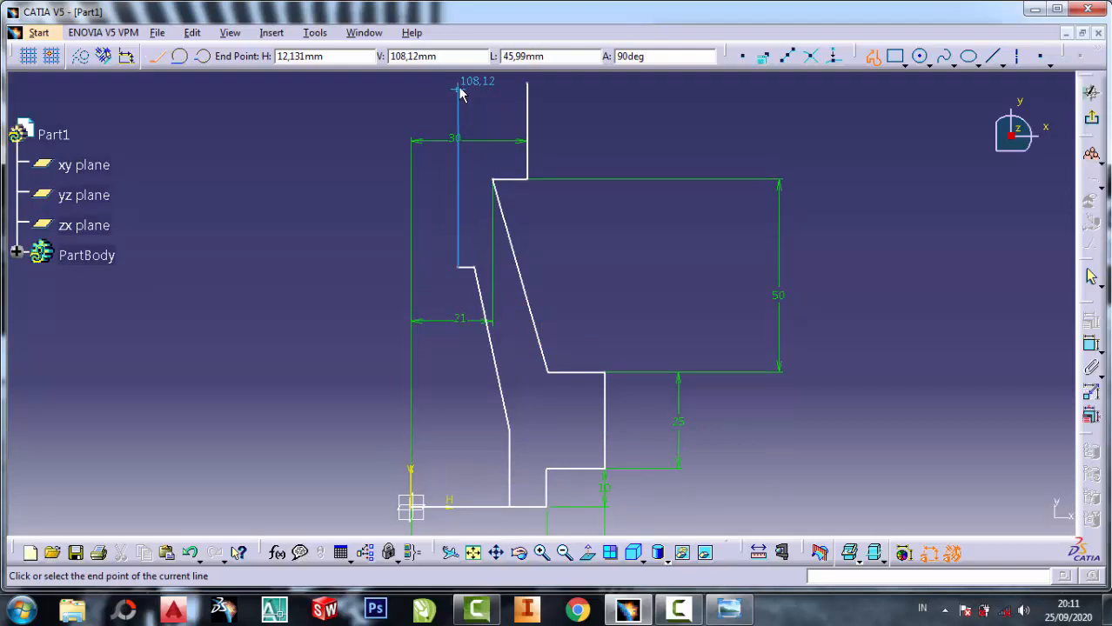
click(459, 84)
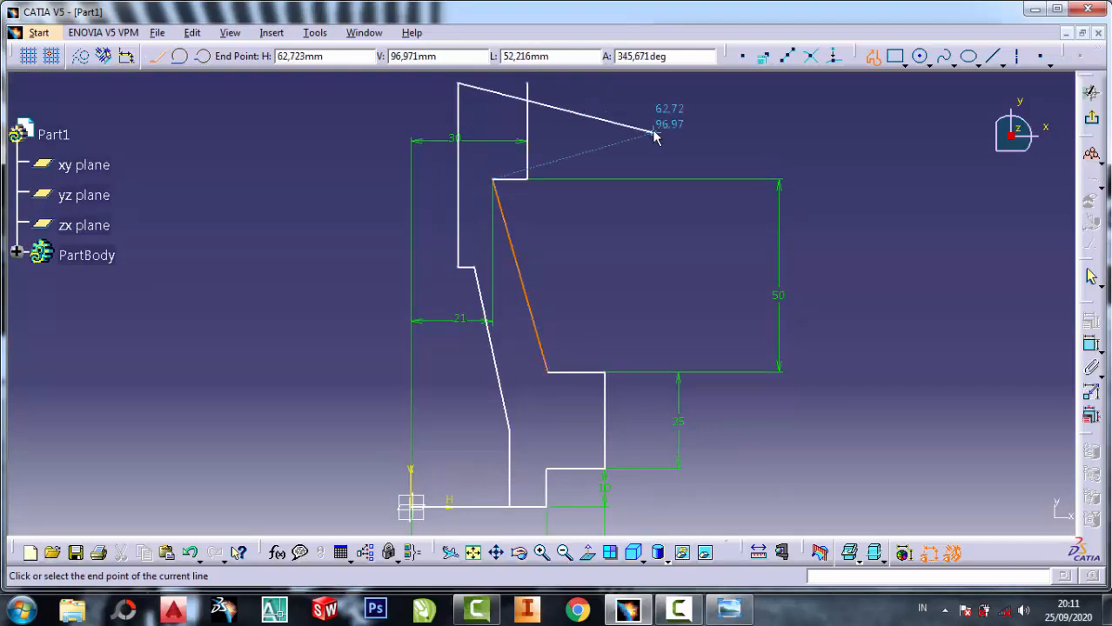
key(Escape)
Step: Dimension the horizontal distance from the vertical axis to the bore profile's lower vertical line and set it to 25 mm per the reference drawing
middle_drag(620, 230, 609, 141)
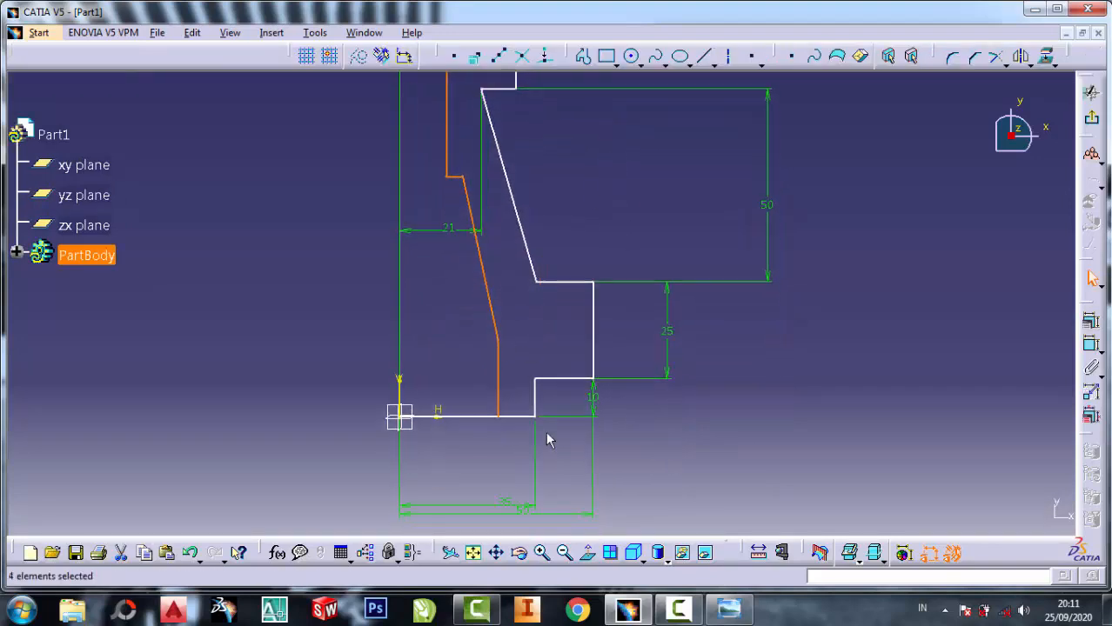
click(719, 614)
scroll(812, 241, up, 3)
click(615, 209)
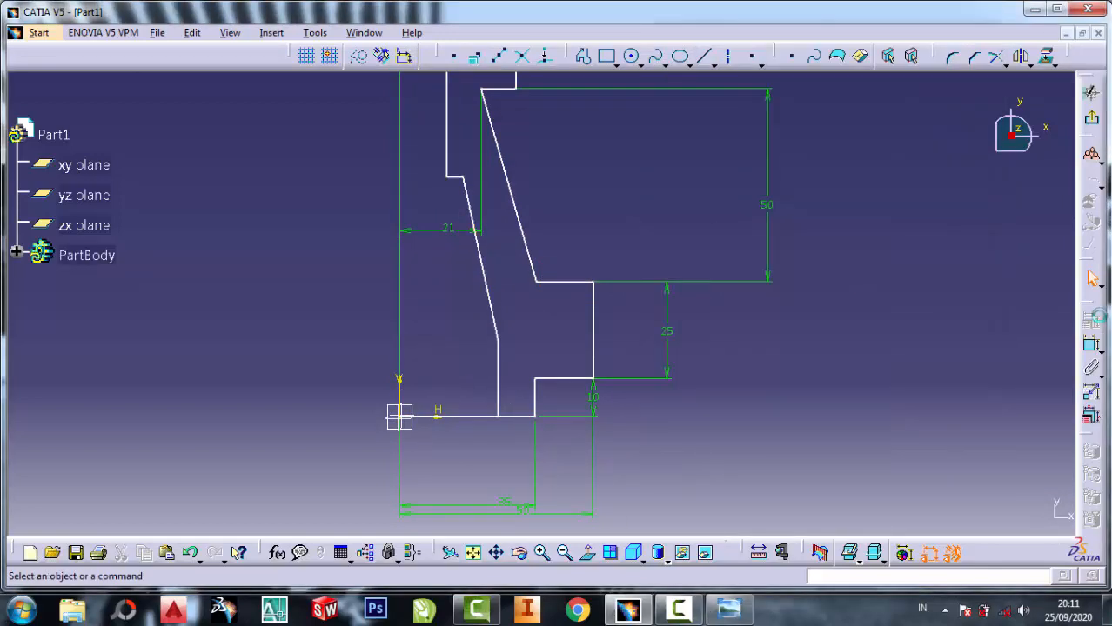
click(1091, 345)
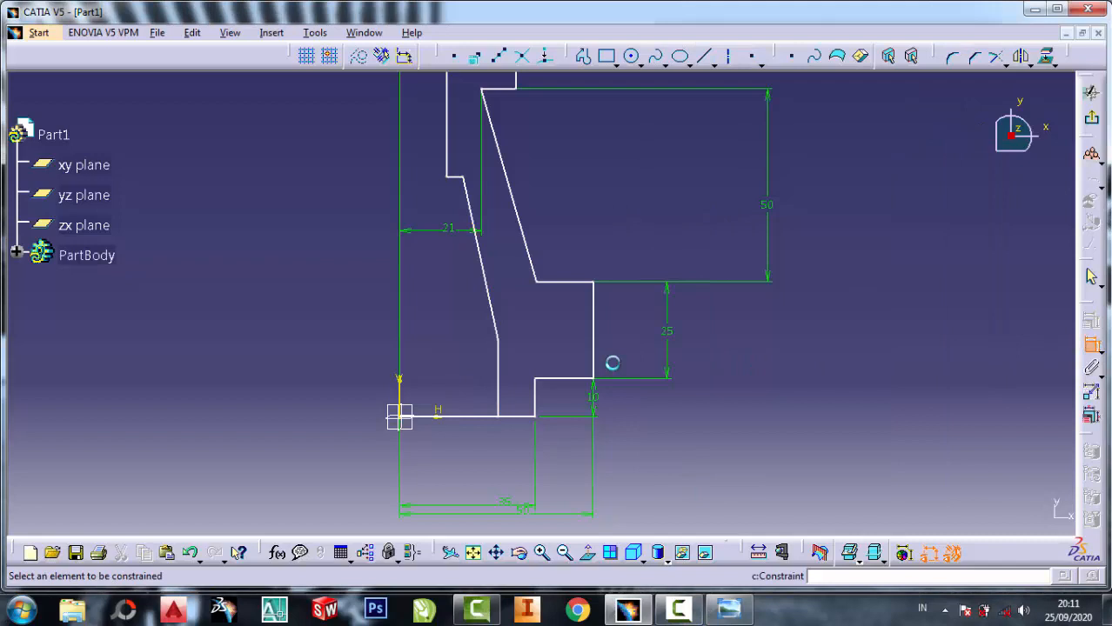
click(503, 383)
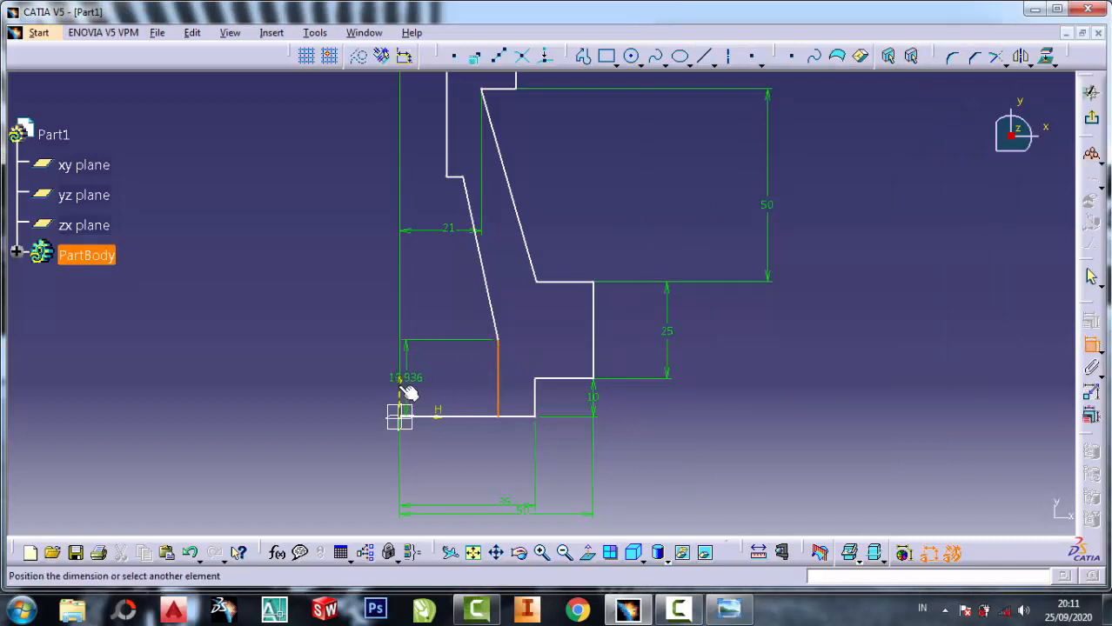
click(444, 347)
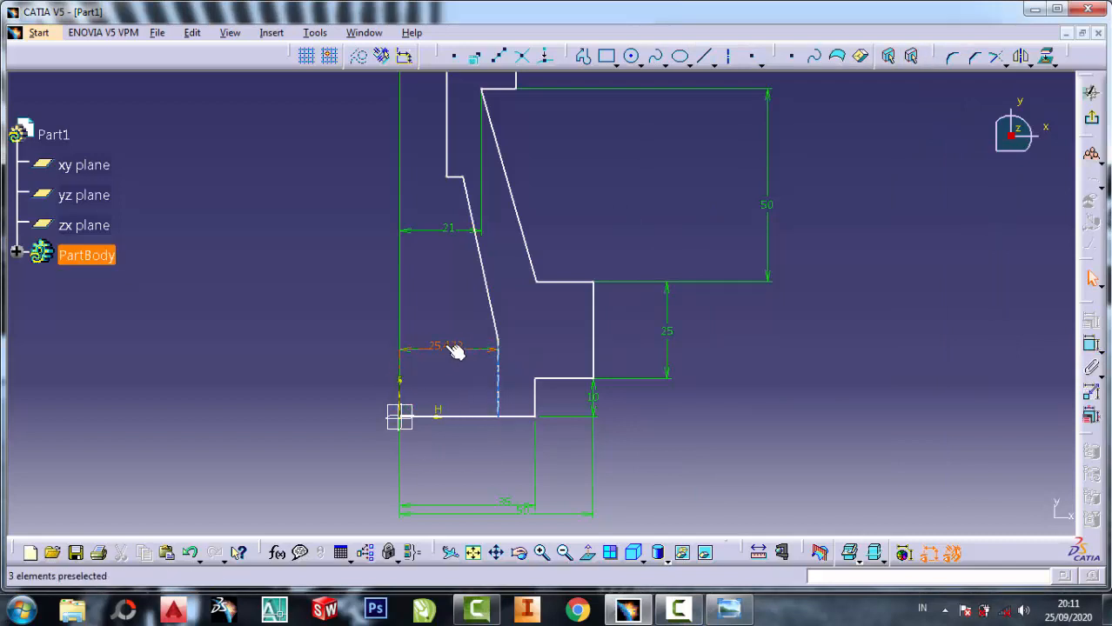
double_click(445, 345)
text(26)
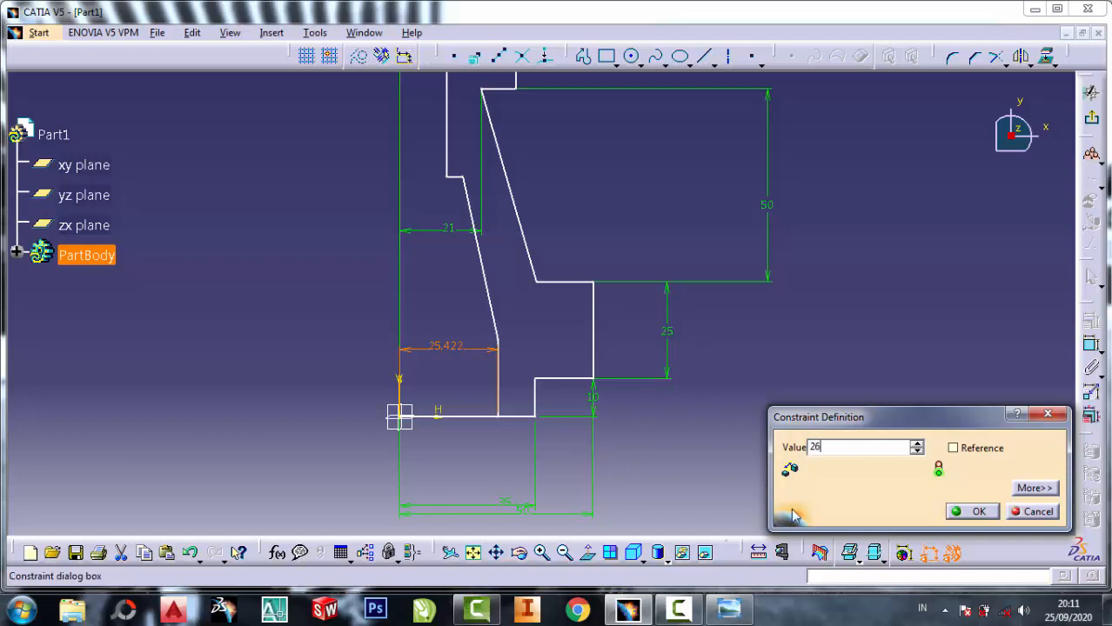
click(955, 513)
middle_drag(530, 287, 540, 324)
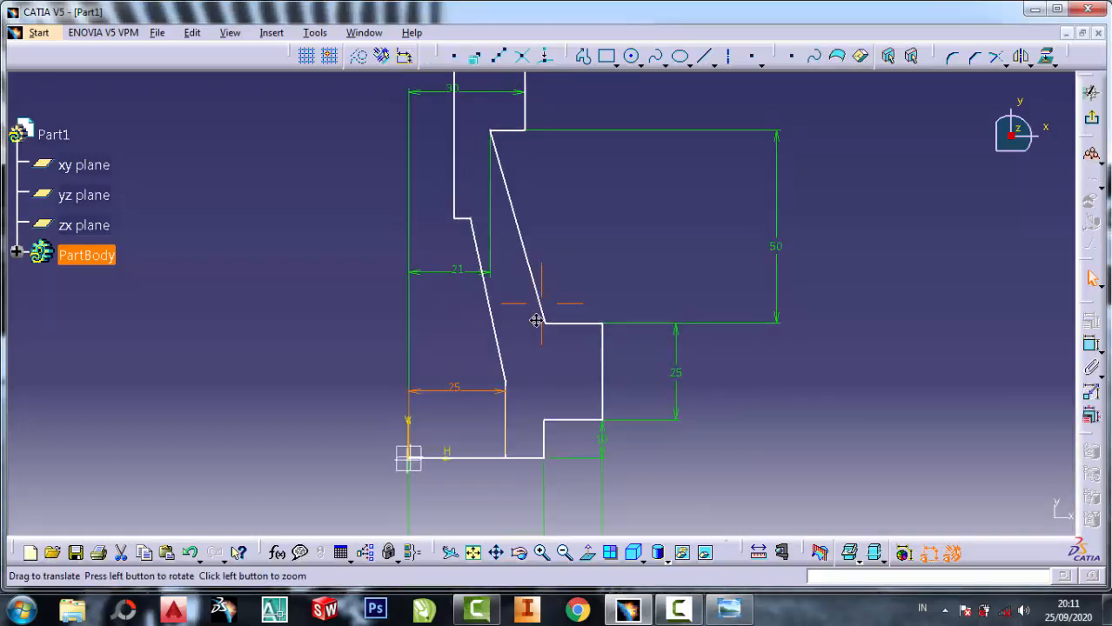
Step: Look up the bore diameter at the slope's upper end in the reference drawing and dimension that endpoint 16.5 mm horizontally from the vertical axis
click(730, 612)
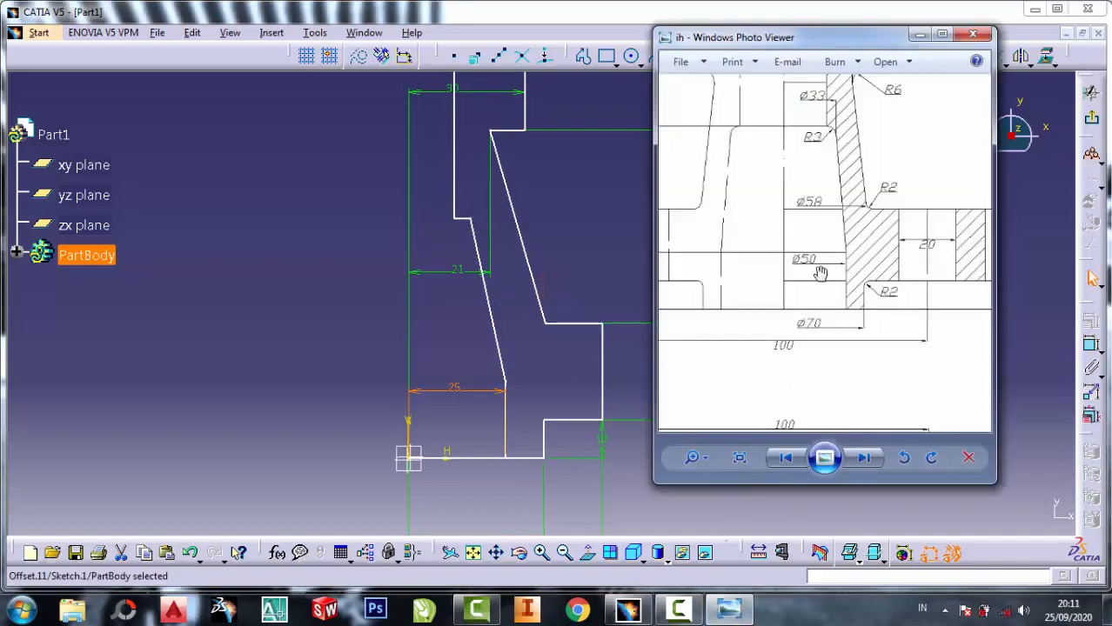
scroll(831, 151, up, 2)
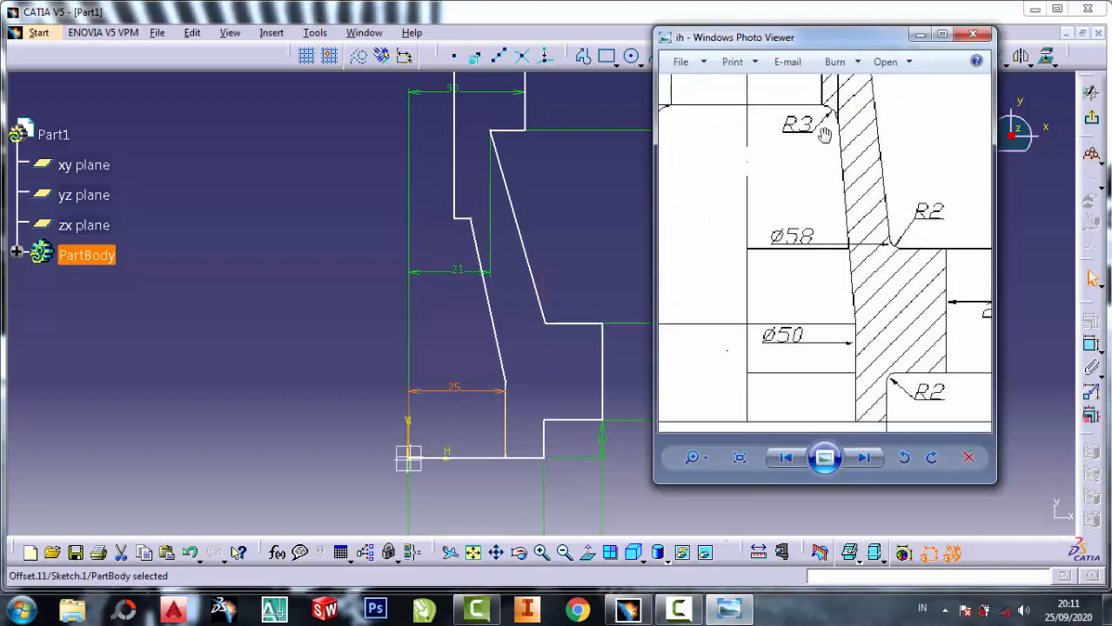
scroll(820, 183, down, 3)
scroll(812, 103, up, 2)
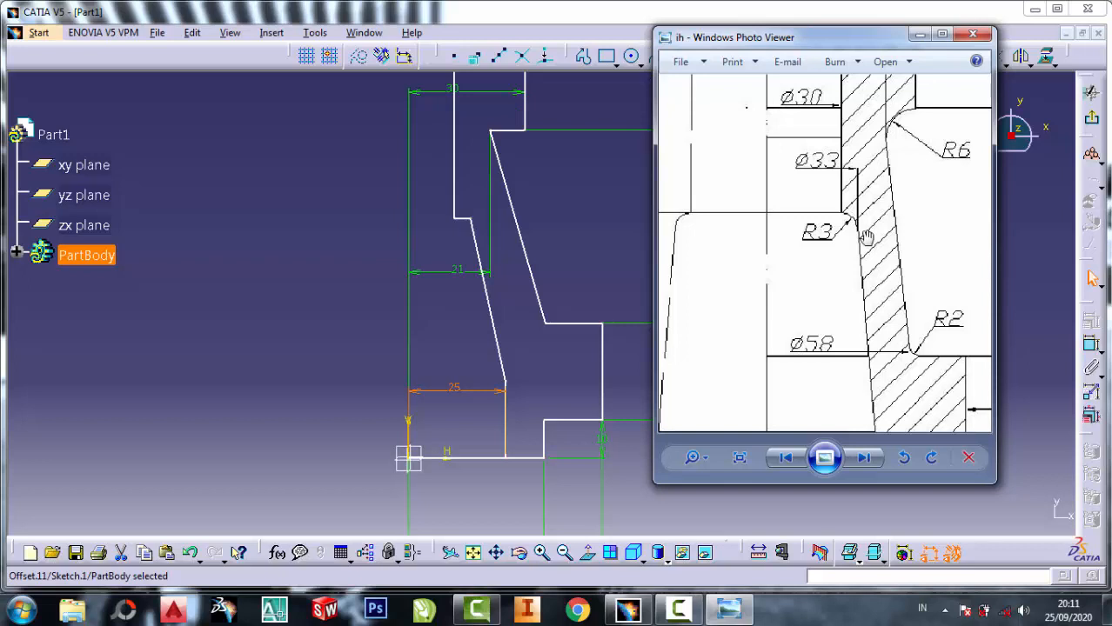
click(920, 34)
click(1091, 344)
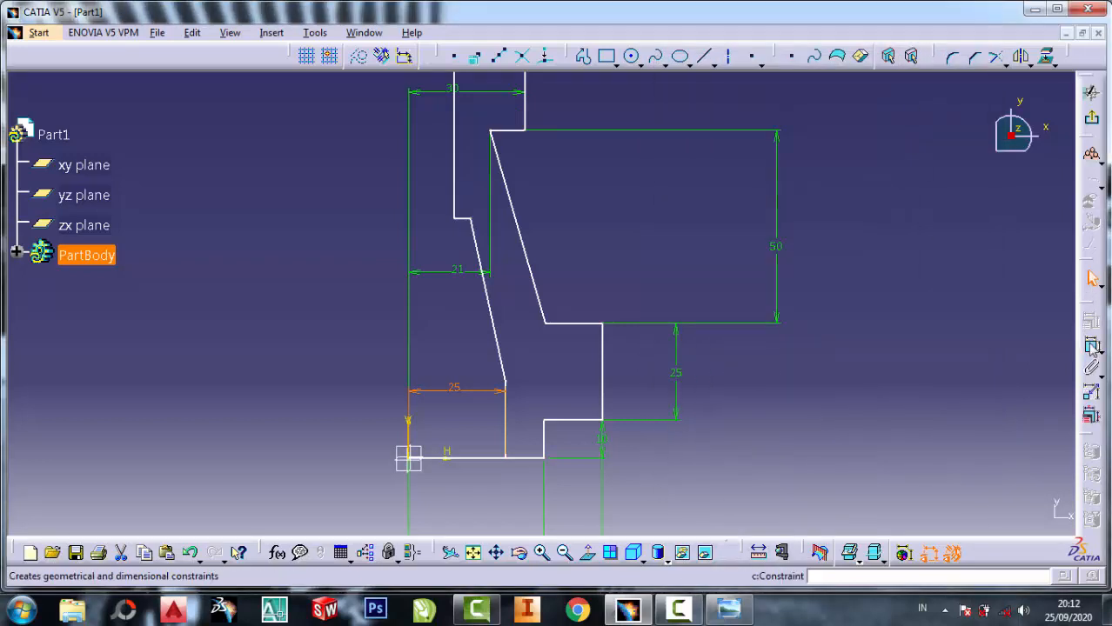
click(474, 221)
click(406, 432)
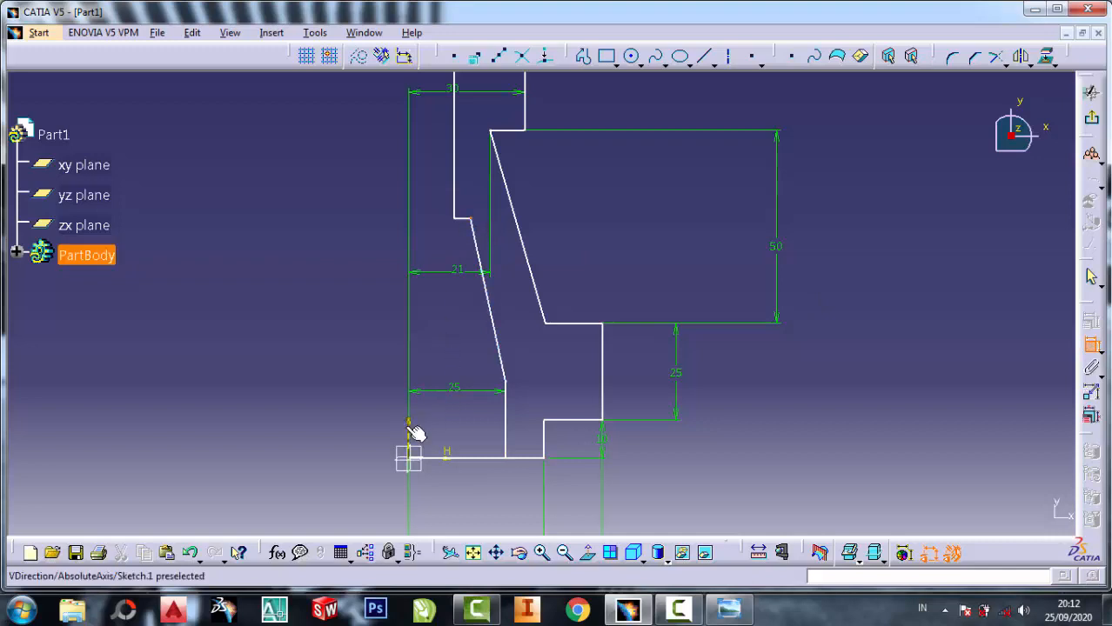
click(441, 334)
double_click(441, 335)
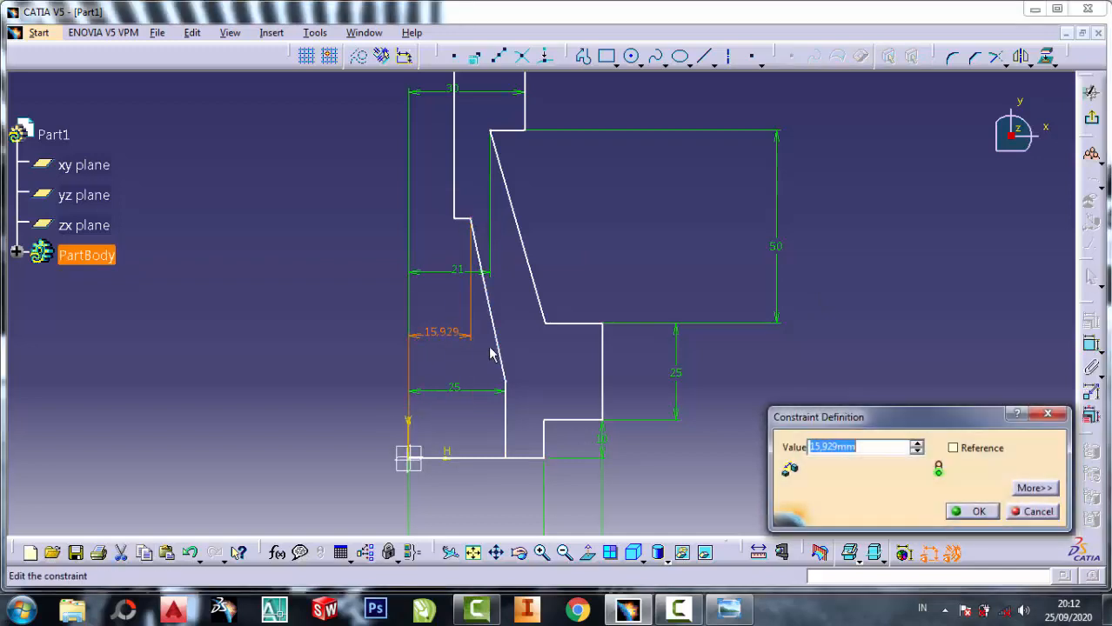
text(16)
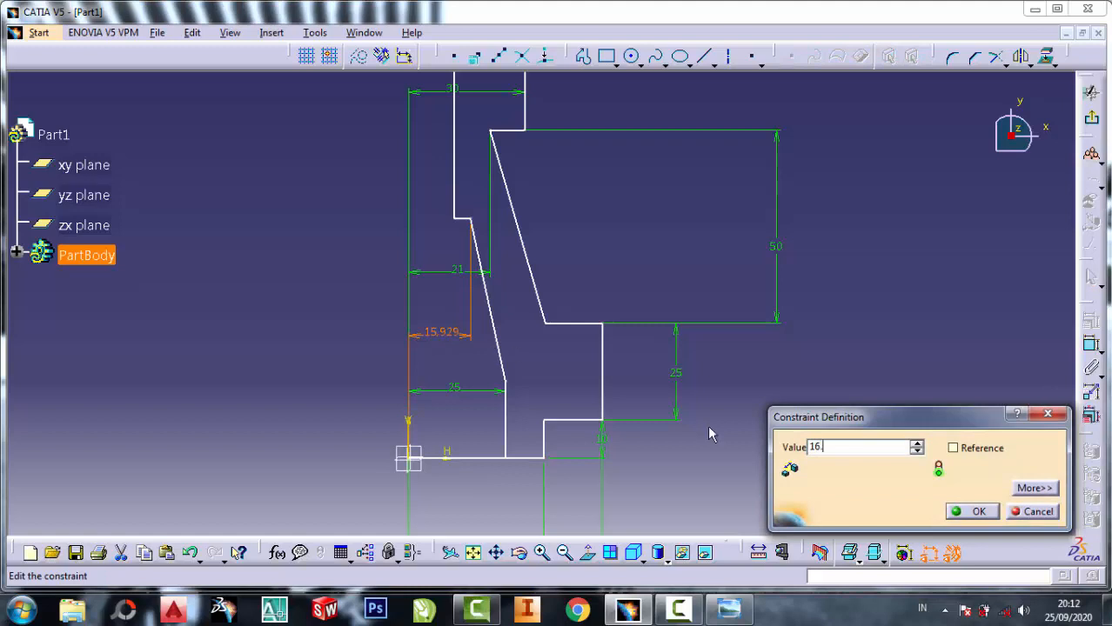
text(.5)
click(974, 513)
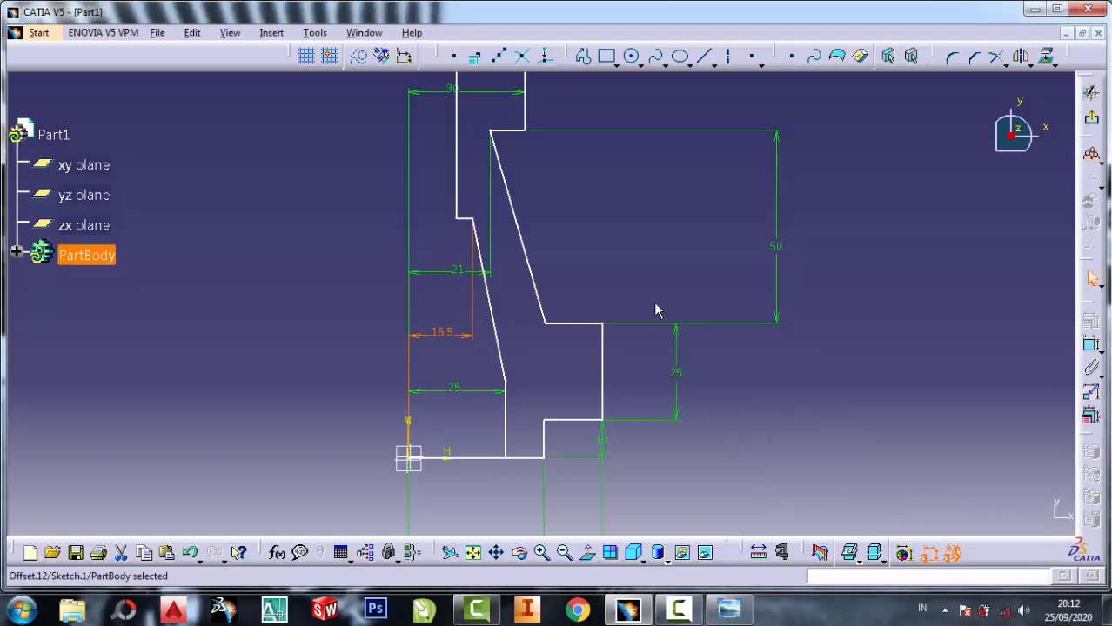
Step: Examine the reference drawing's section view for the diameter of the upper straight bore above the R3 corner
mouse_move(657, 311)
middle_down()
mouse_move(602, 288)
mouse_move(608, 362)
mouse_move(588, 327)
mouse_move(609, 365)
middle_up()
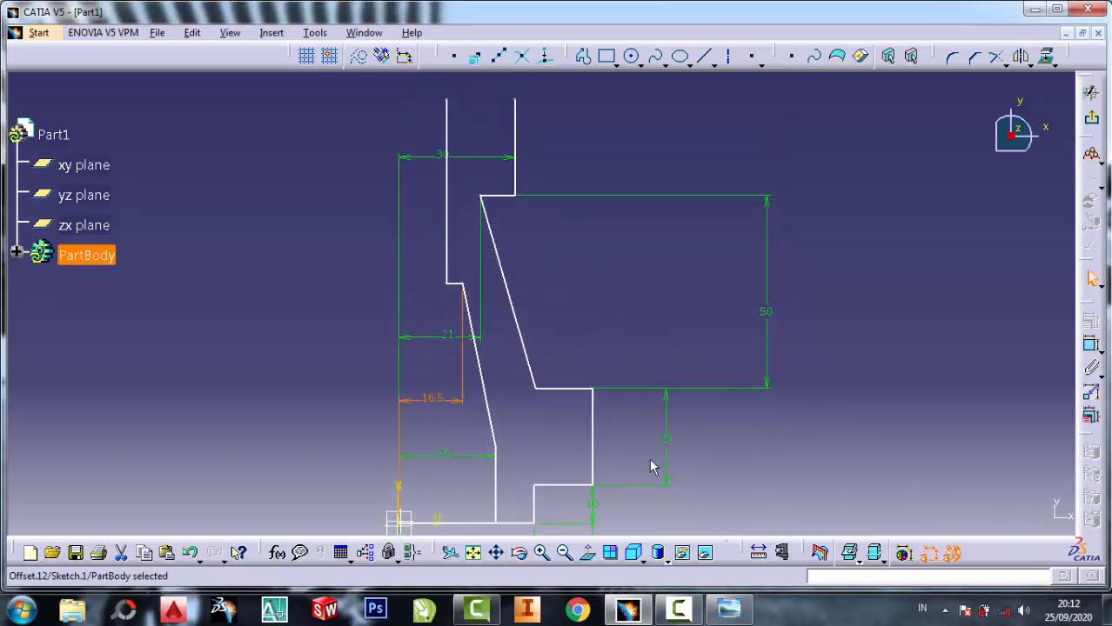
click(728, 609)
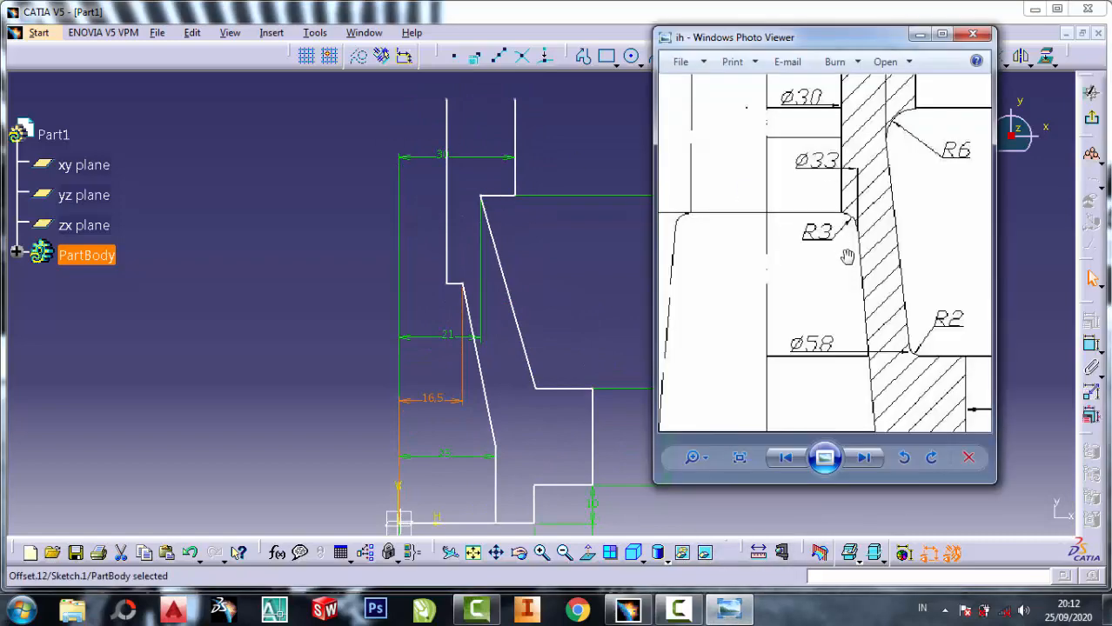
scroll(846, 257, up, 1)
scroll(819, 174, down, 4)
scroll(818, 94, up, 2)
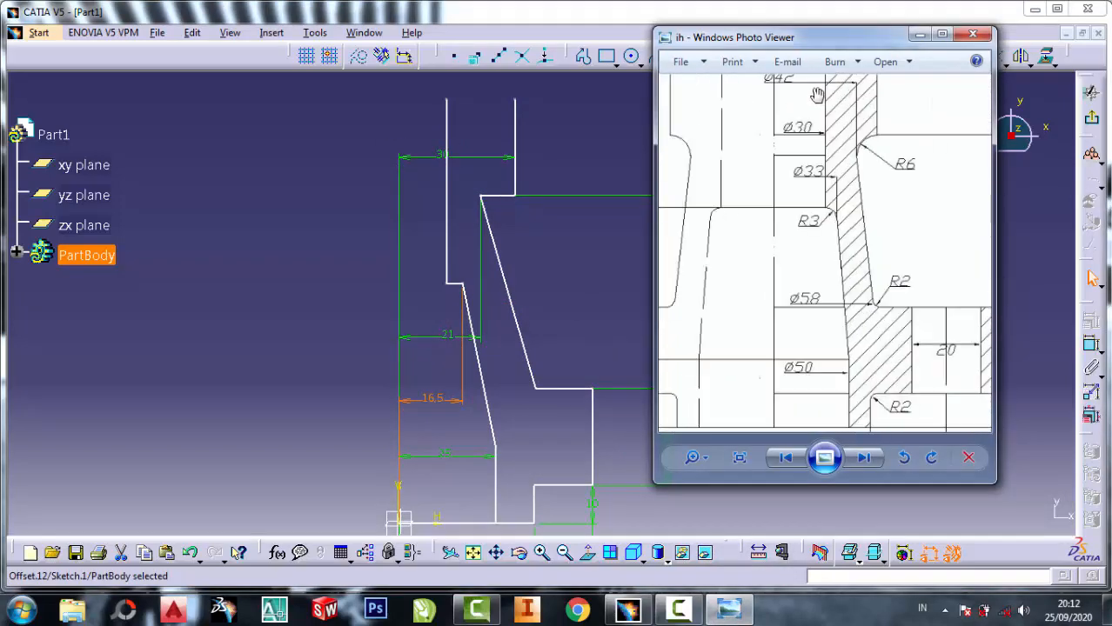
scroll(839, 148, down, 2)
scroll(840, 182, up, 2)
scroll(826, 208, up, 1)
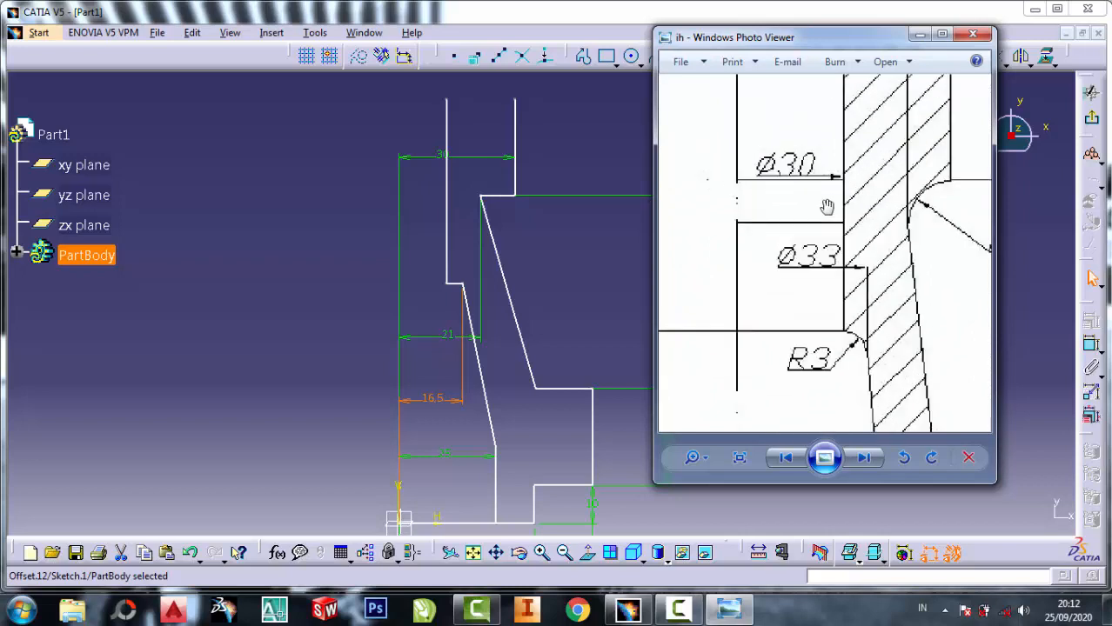
click(597, 141)
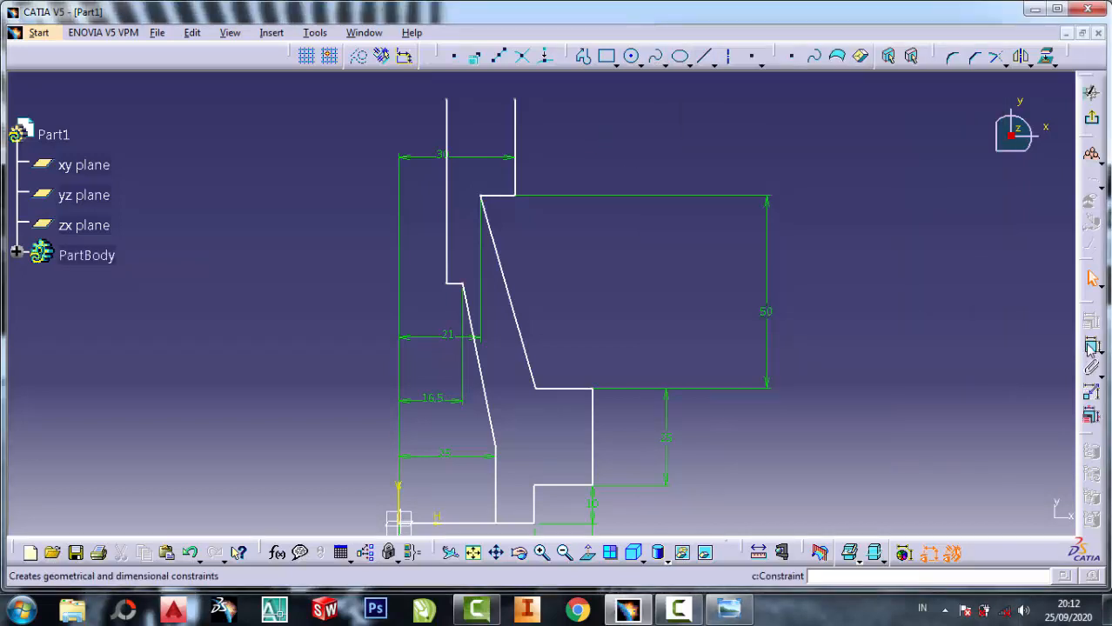
Step: Dimension the distance from the vertical axis to the upper vertical bore line and set it to 15 mm
click(1091, 345)
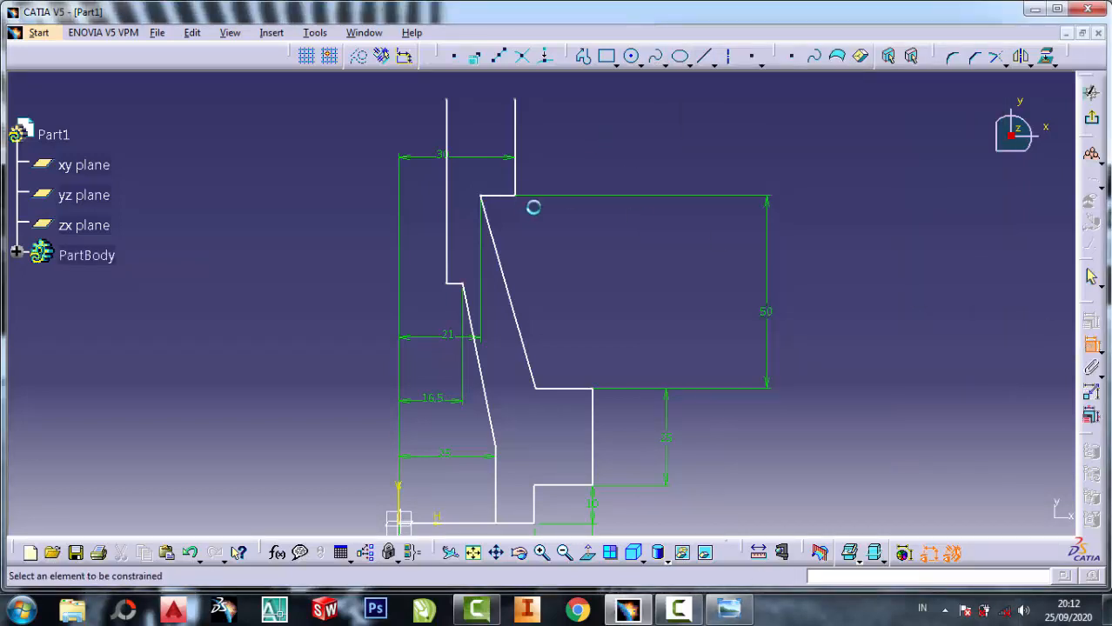
click(449, 214)
middle_drag(479, 345, 480, 140)
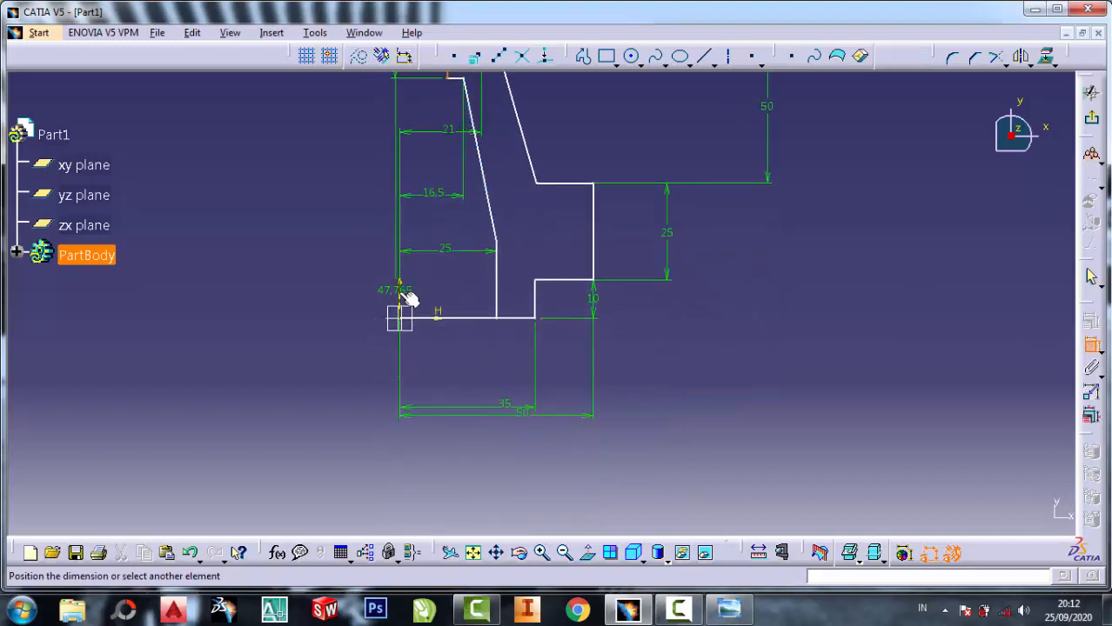
click(403, 292)
middle_drag(422, 217, 426, 370)
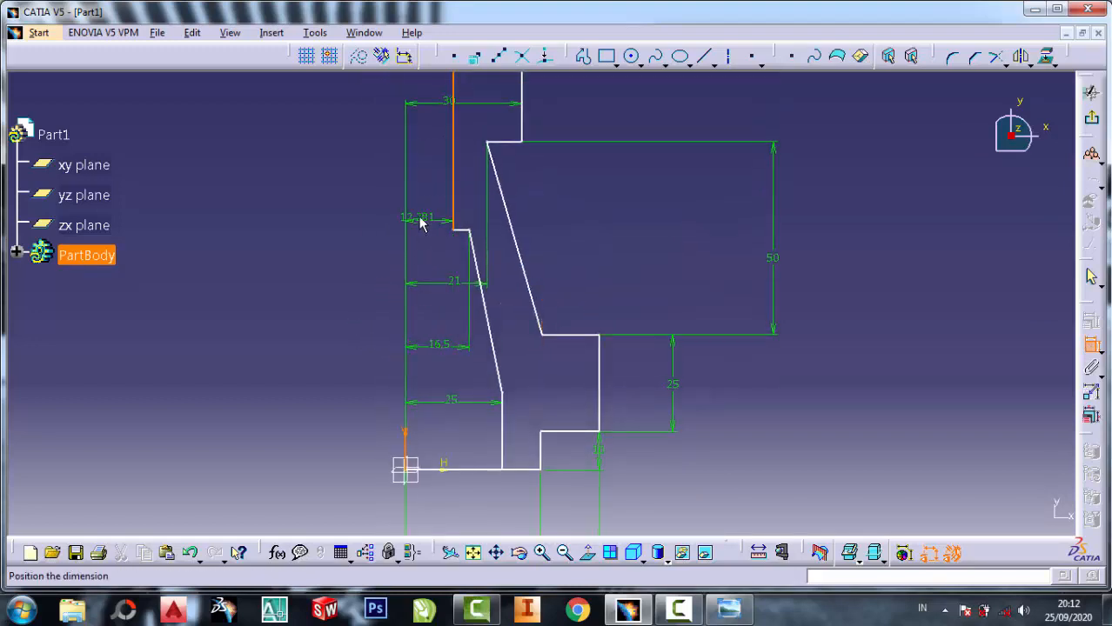
click(426, 211)
double_click(431, 211)
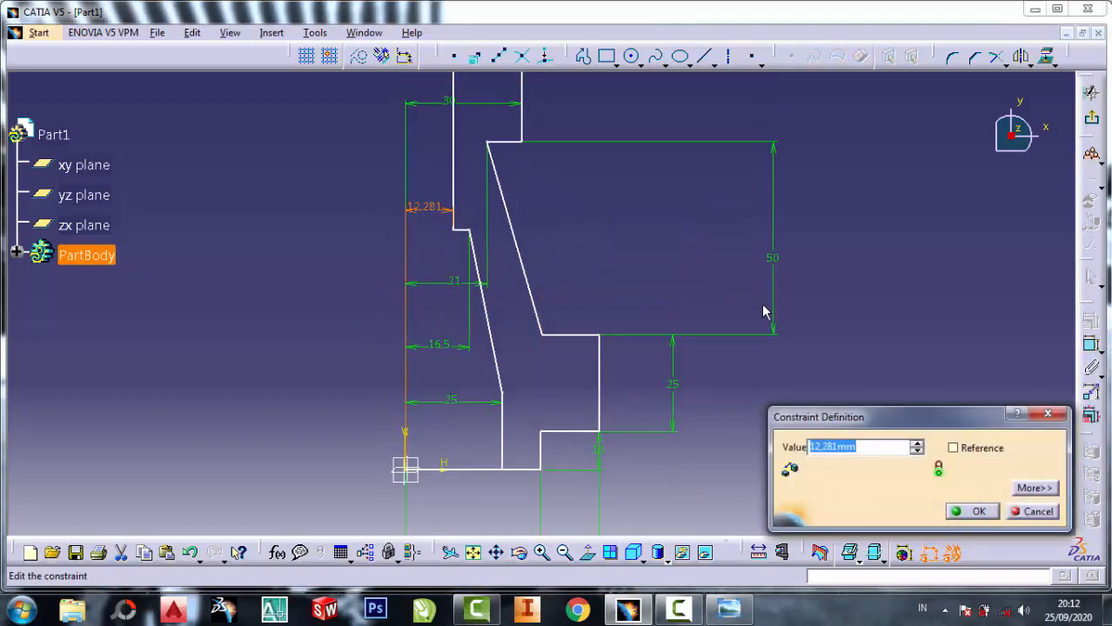
text(15)
click(973, 512)
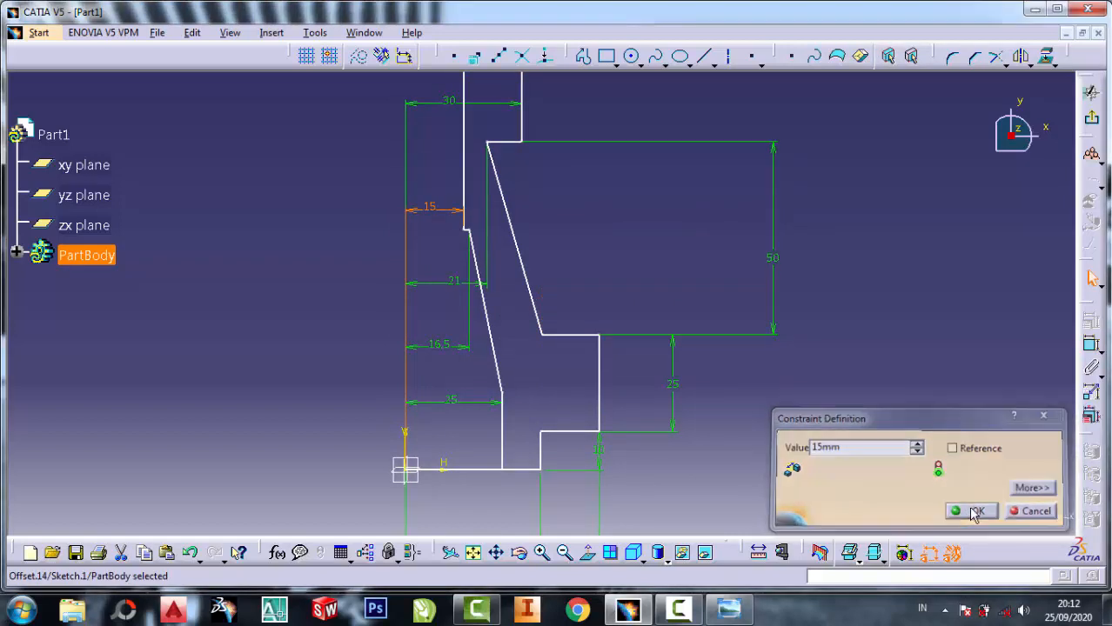
Step: Close the top of the profile with a horizontal line joining the upper ends of the inner and outer vertical lines
middle_drag(526, 246, 524, 330)
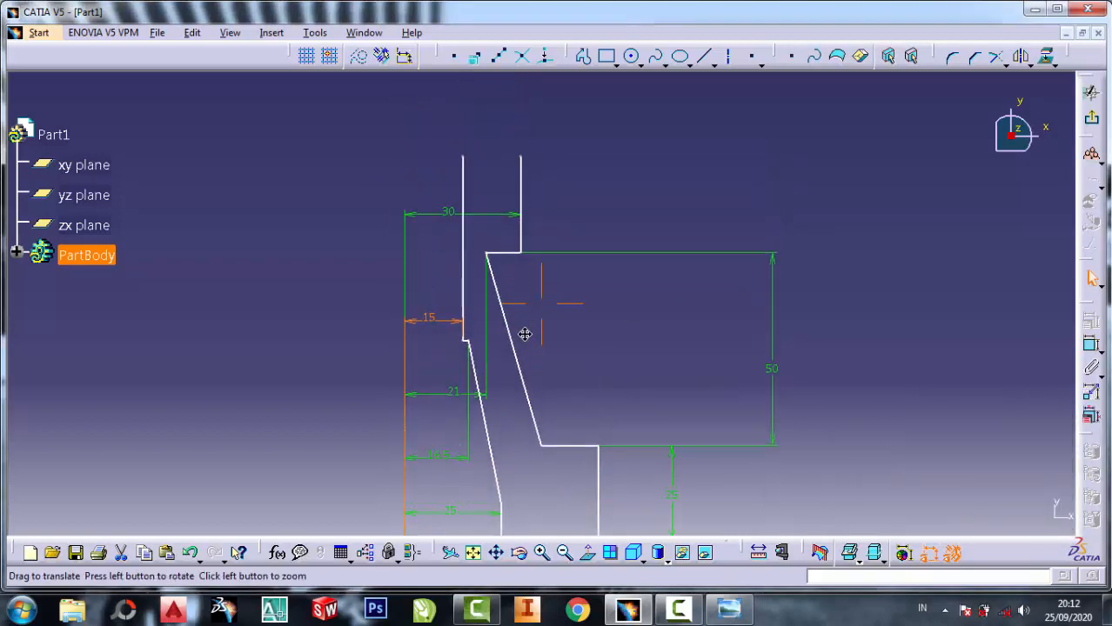
click(729, 56)
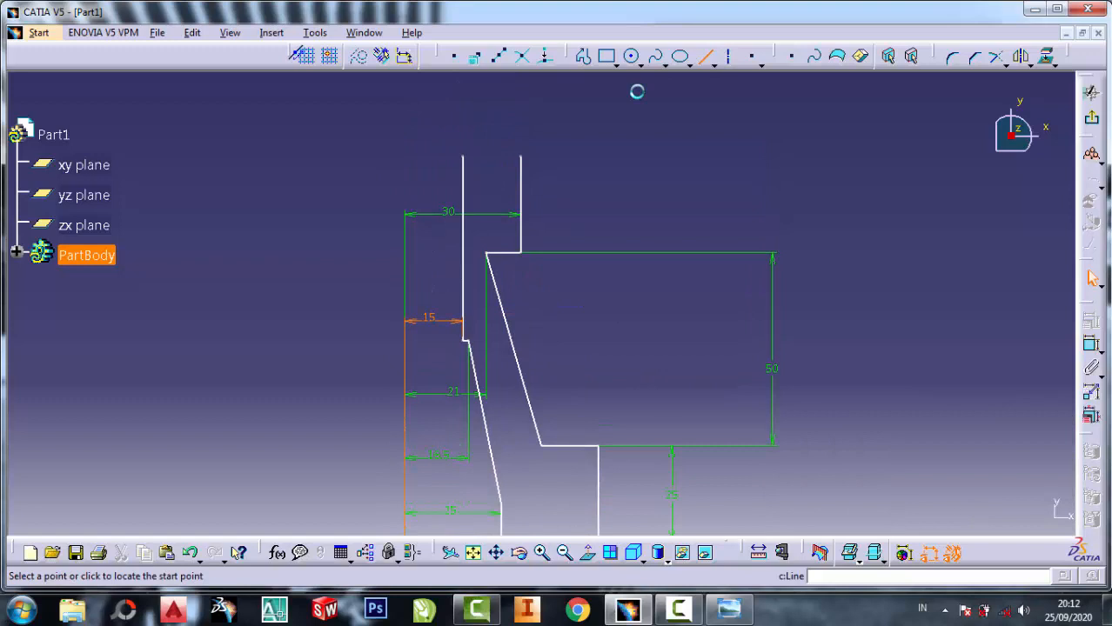
click(463, 156)
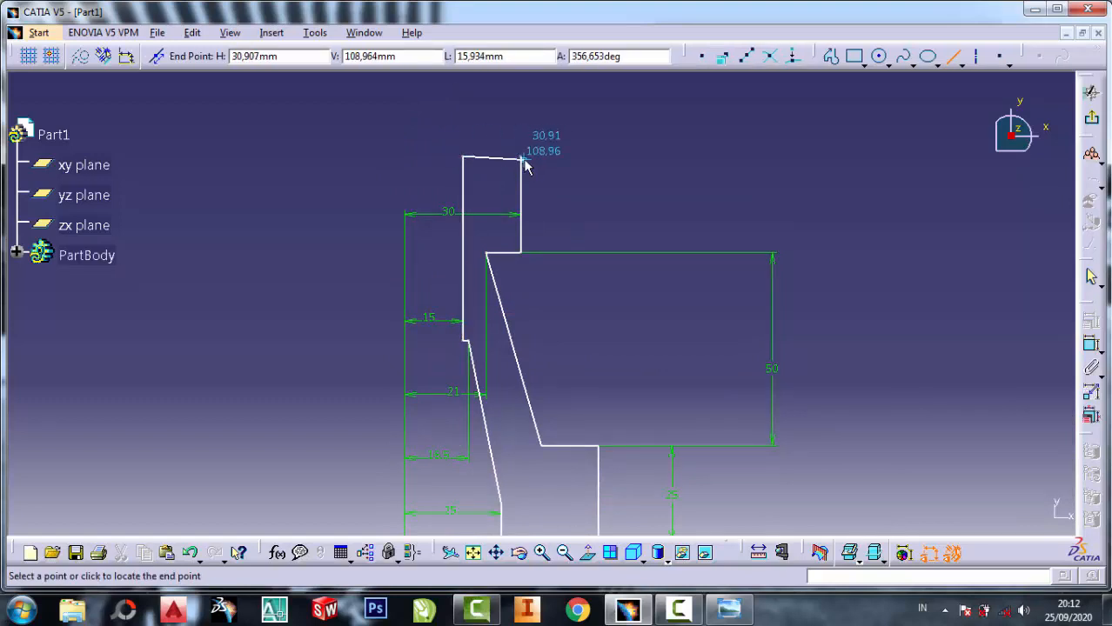
click(521, 158)
click(638, 185)
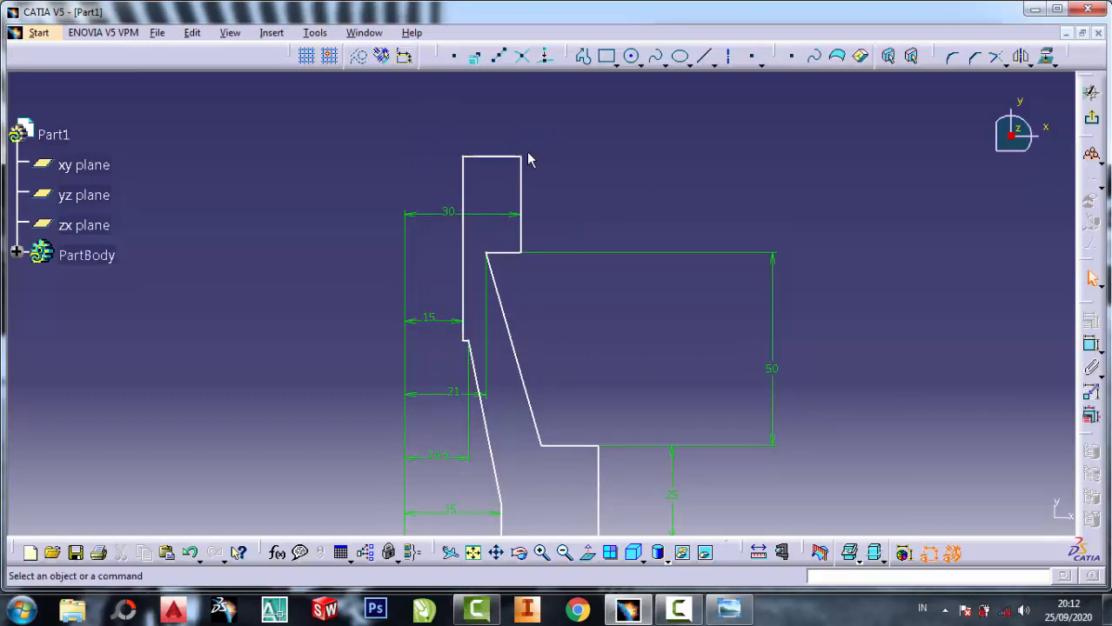
Step: Quick Trim the base line segment between the origin and the bore's lower vertical line, agreeing to convert its length into a distance
scroll(527, 155, up, 1)
scroll(523, 159, down, 2)
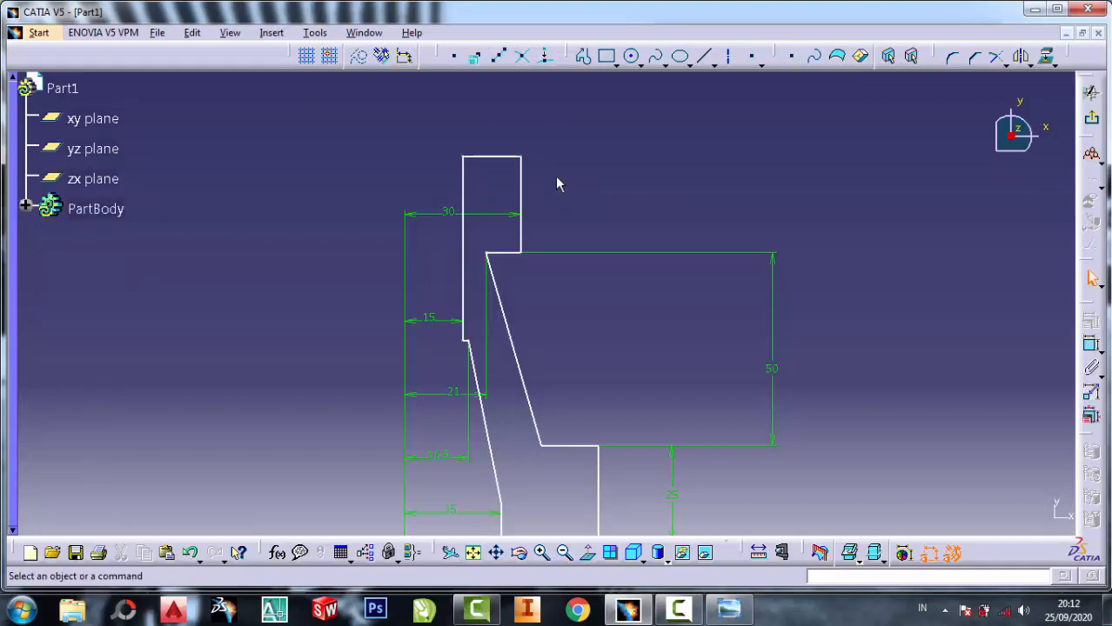
middle_drag(561, 327, 488, 92)
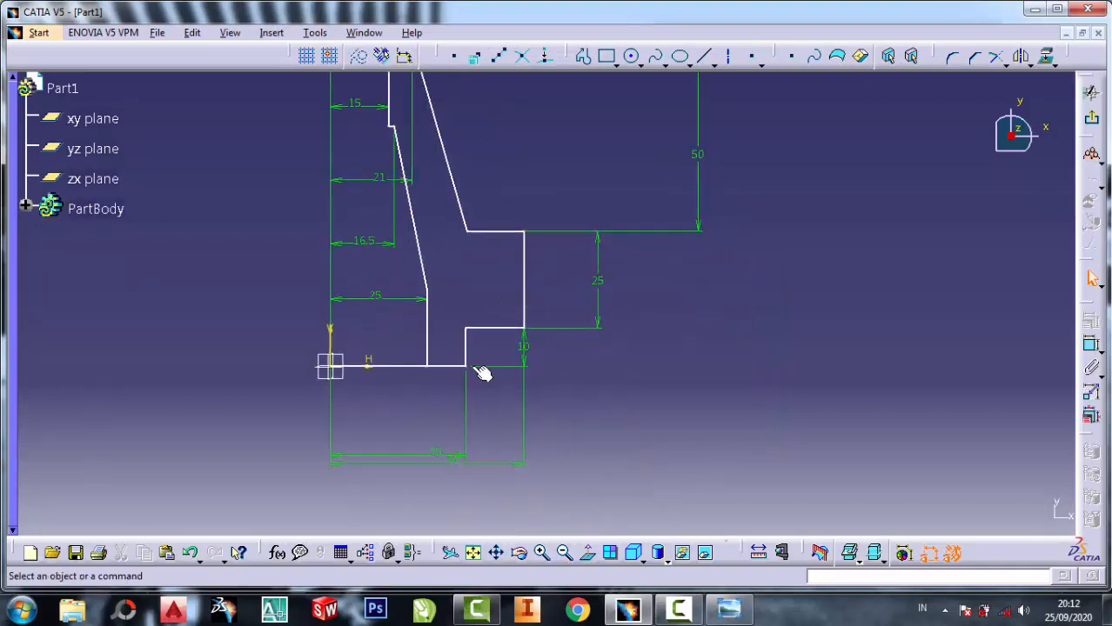
middle_drag(447, 303, 469, 330)
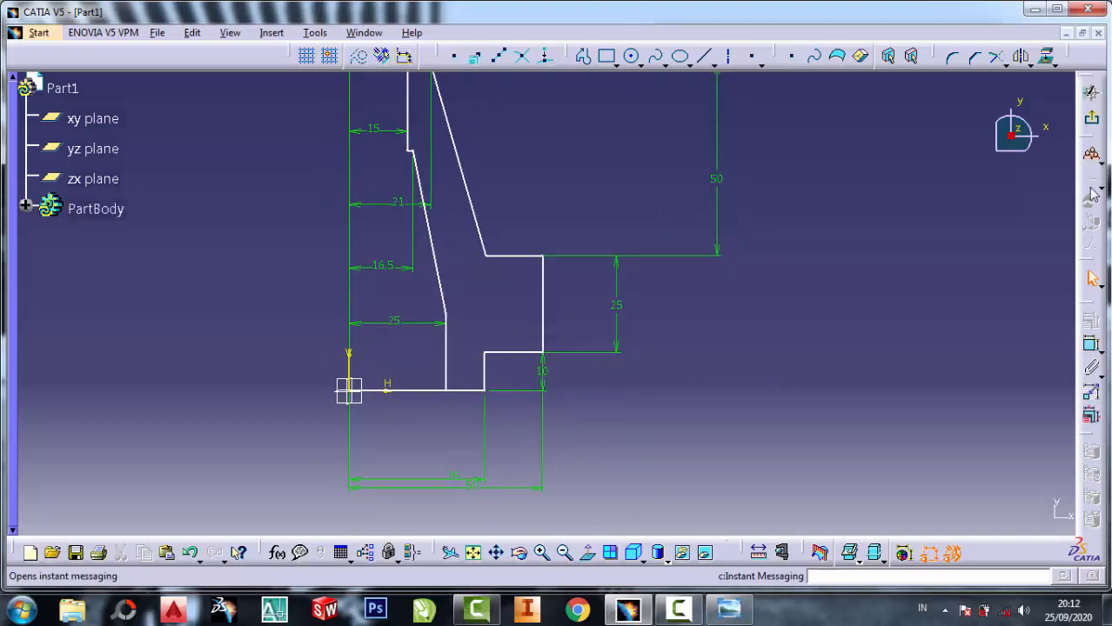
click(1006, 63)
click(1024, 129)
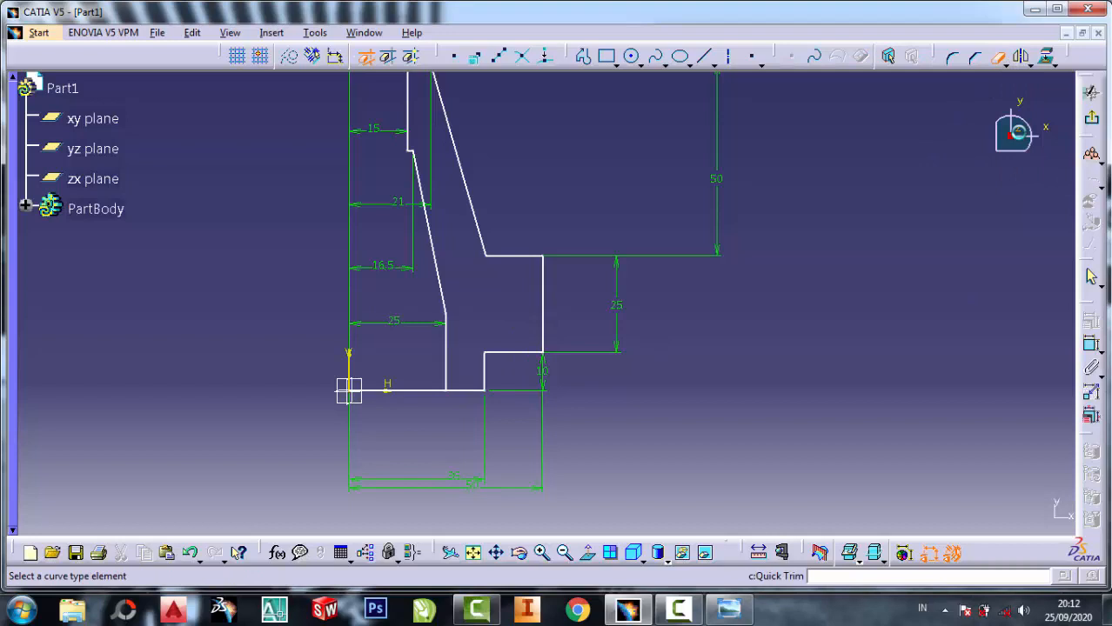
click(391, 397)
click(569, 345)
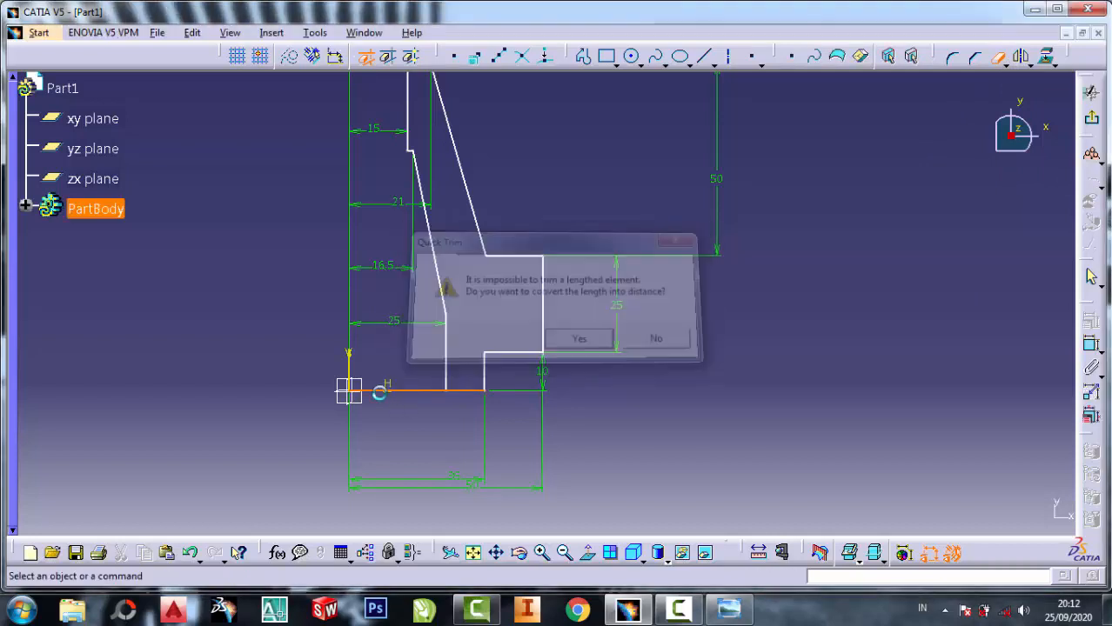
Step: Inspect the closed half-section profile from its lower end up to the top collar
mouse_move(479, 151)
middle_down()
mouse_move(464, 191)
mouse_move(467, 304)
middle_up()
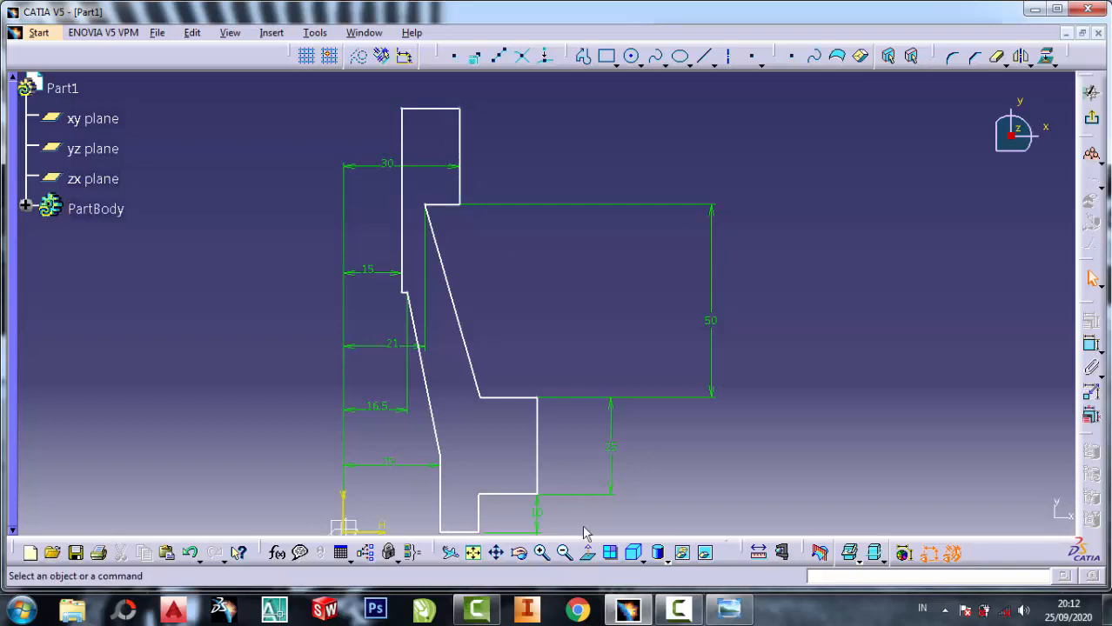
click(541, 555)
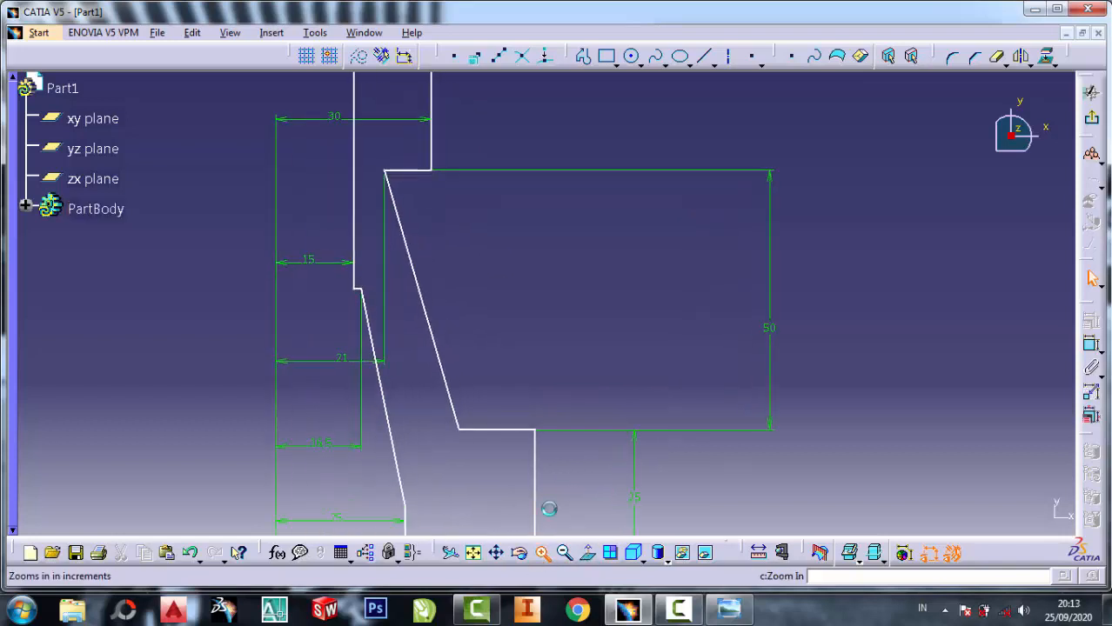
middle_drag(433, 175, 458, 391)
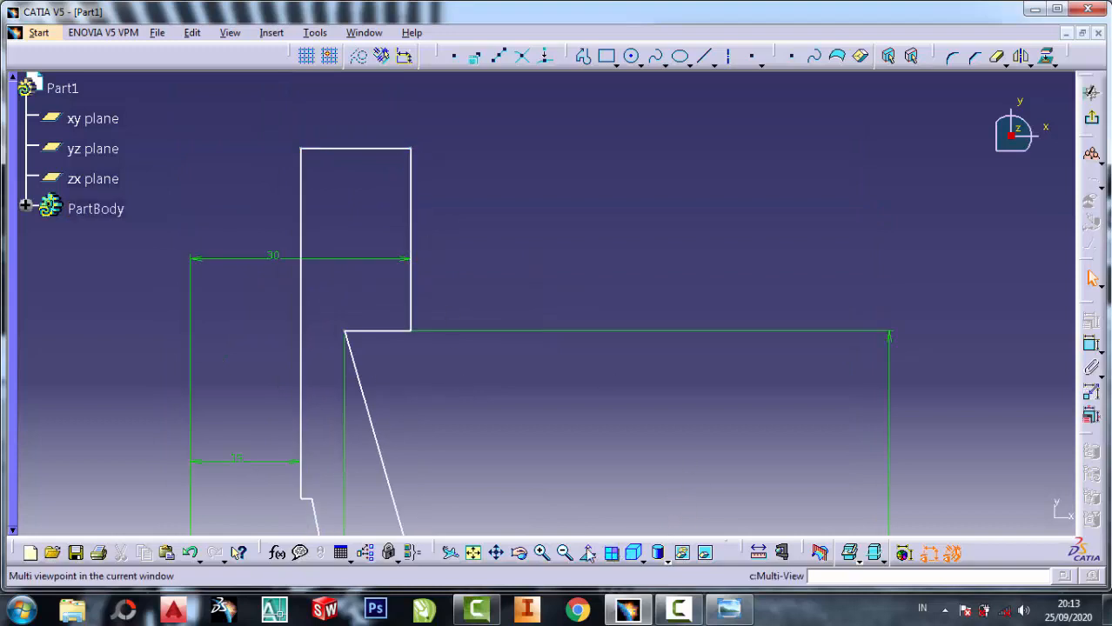
click(564, 554)
click(565, 555)
click(565, 554)
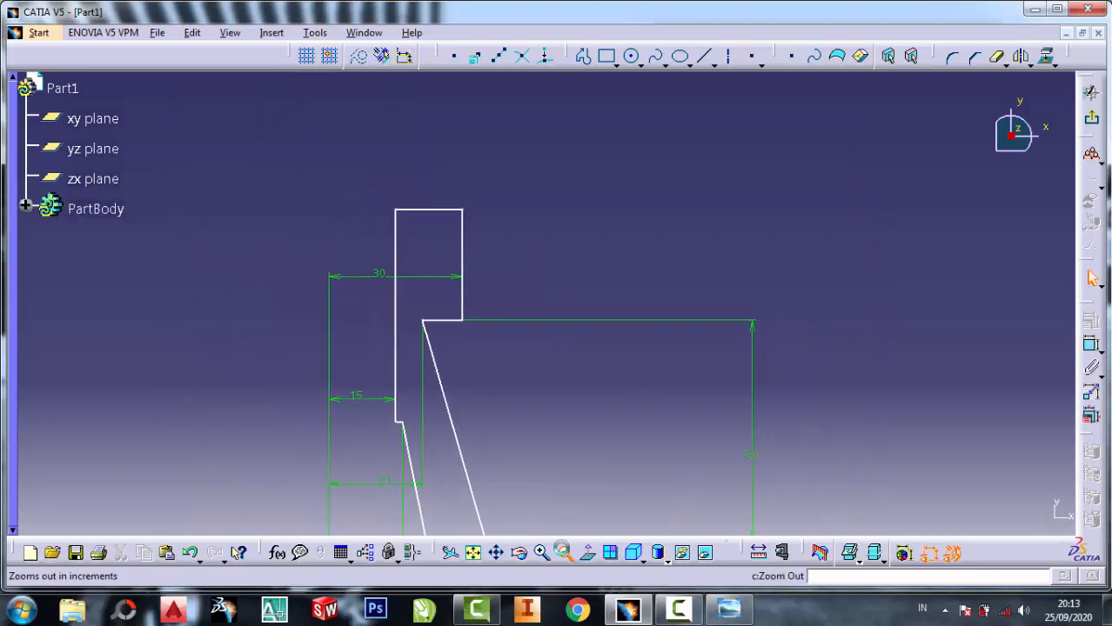
click(565, 554)
mouse_move(566, 372)
middle_down()
mouse_move(554, 363)
mouse_move(520, 231)
mouse_move(518, 261)
middle_up()
Step: Compare the sketched profile with the reference drawing's section view, checking its diameters, heights and corner radii
click(739, 613)
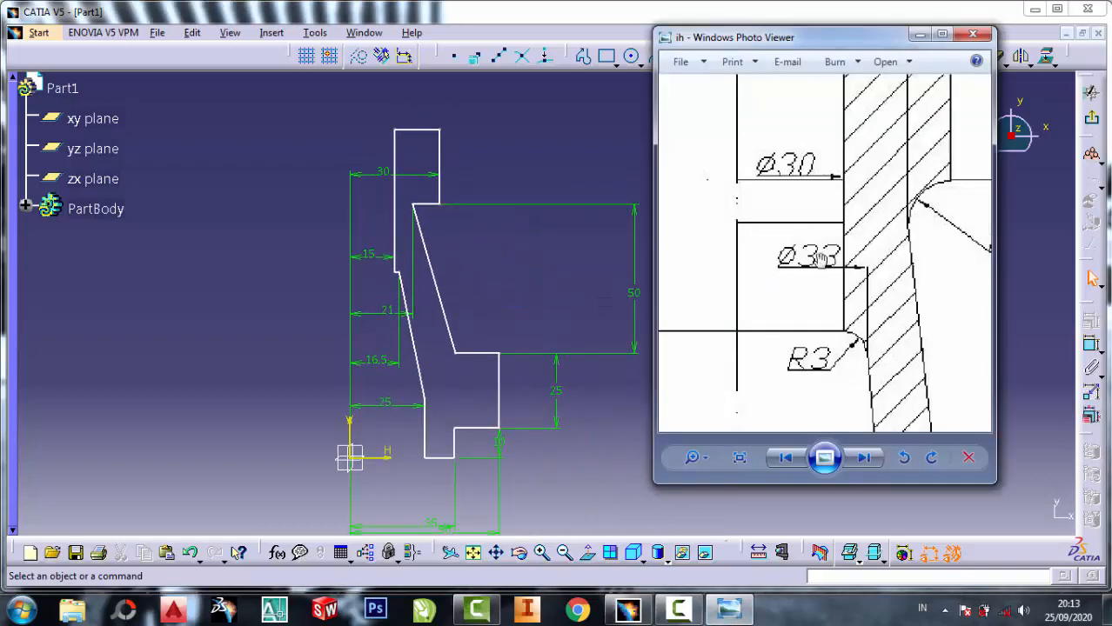
scroll(921, 201, down, 3)
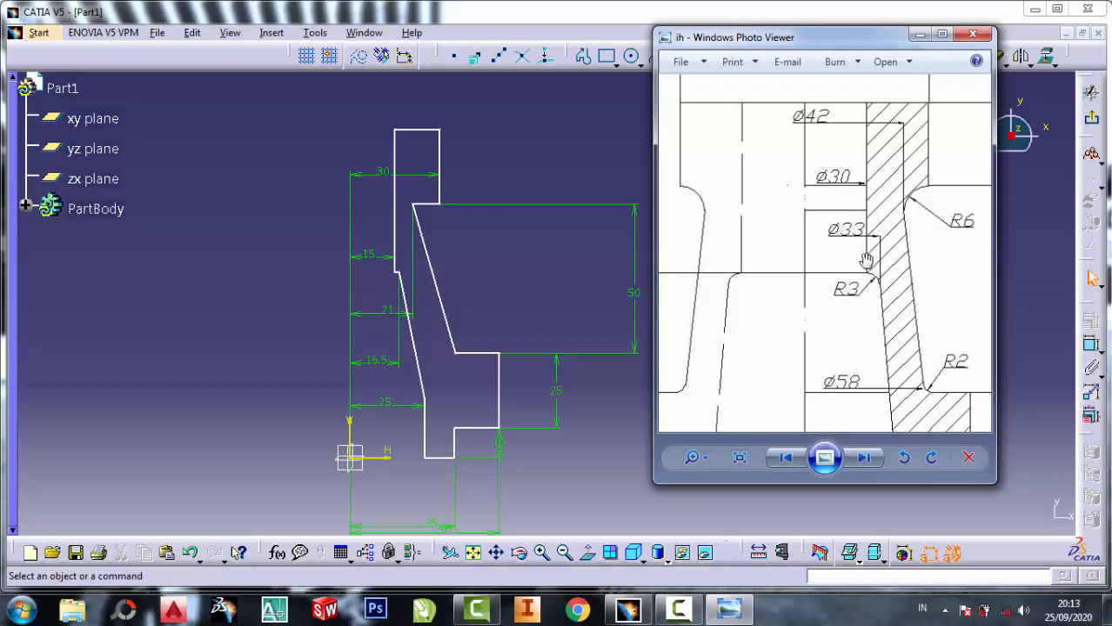
scroll(839, 209, down, 2)
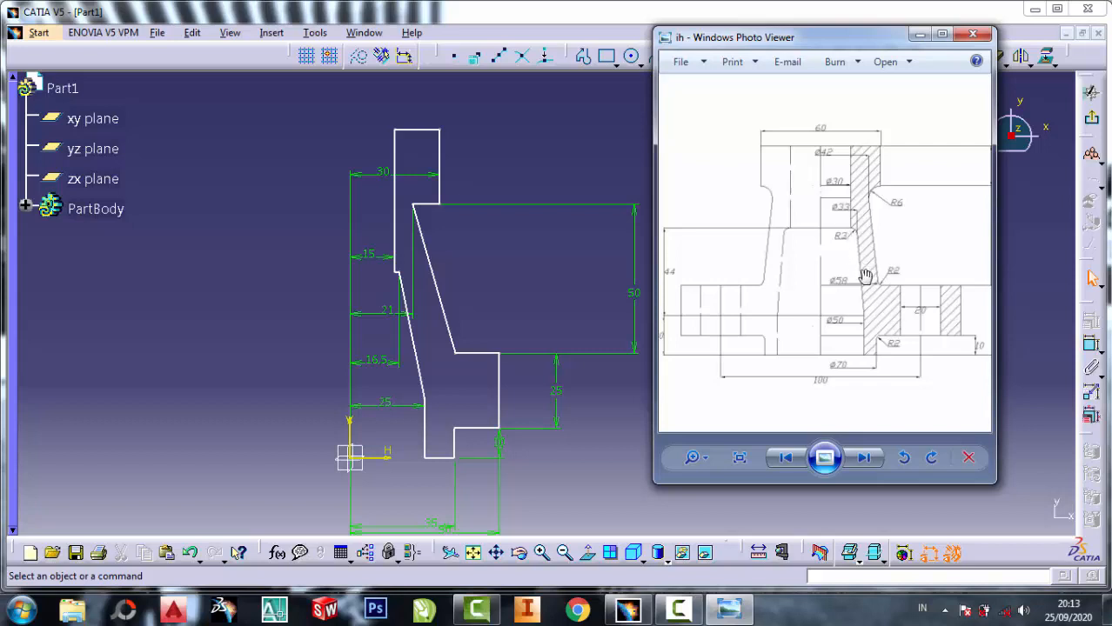
scroll(811, 196, down, 1)
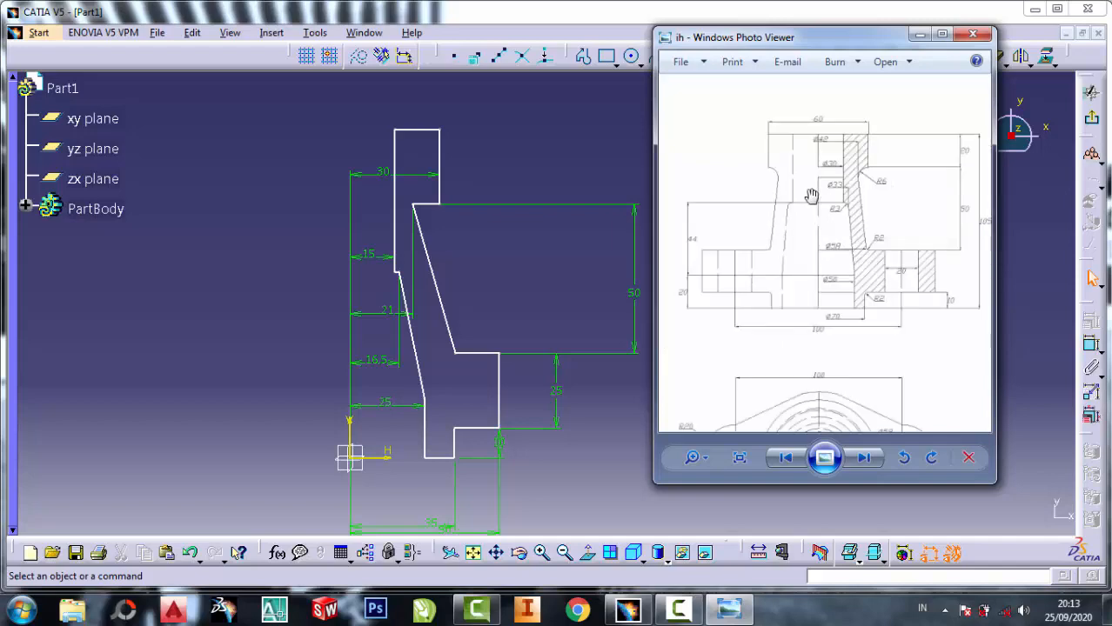
scroll(902, 125, up, 1)
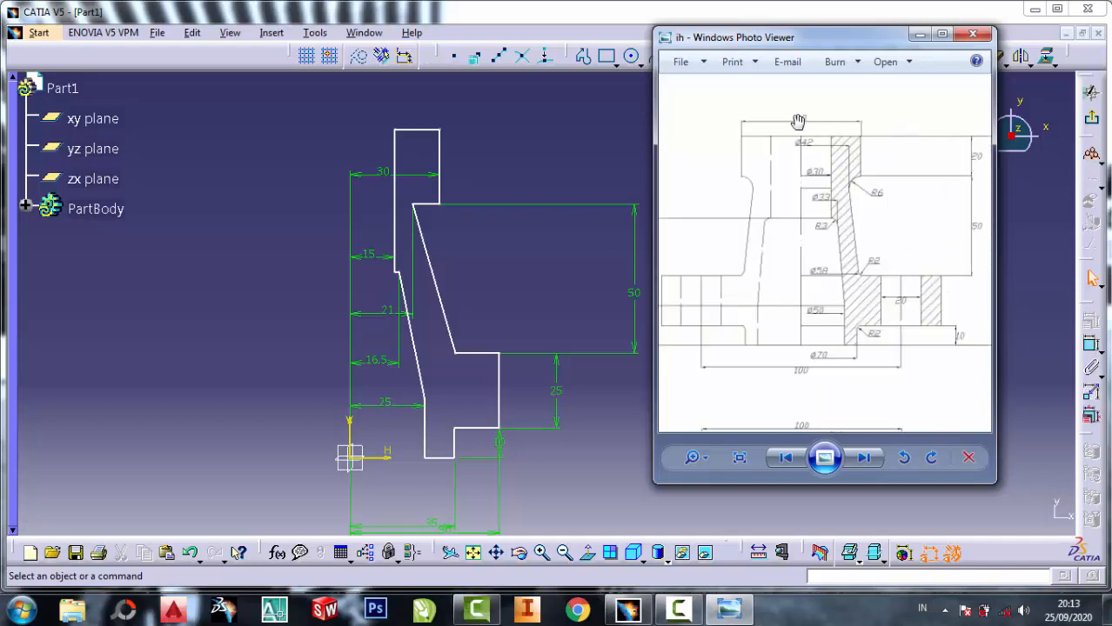
scroll(804, 107, up, 1)
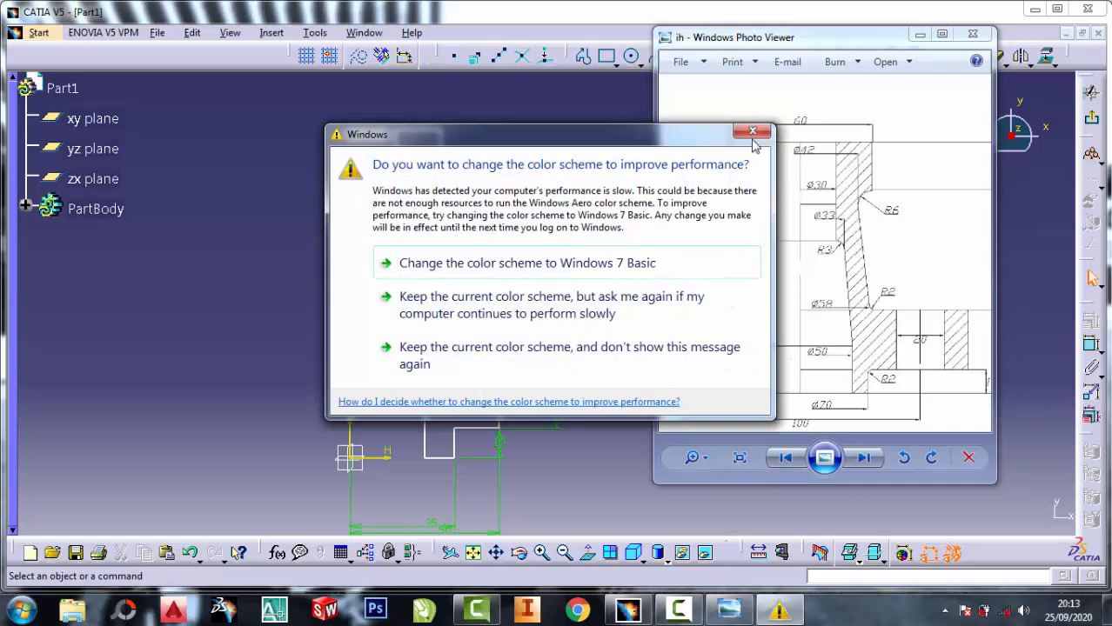
click(753, 137)
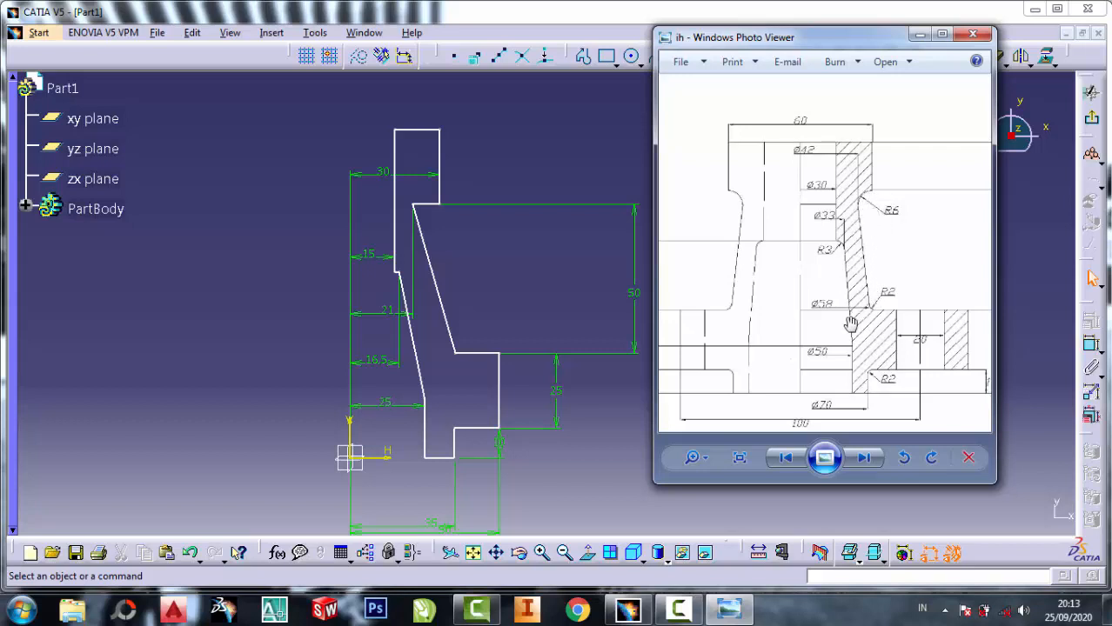
scroll(824, 181, down, 1)
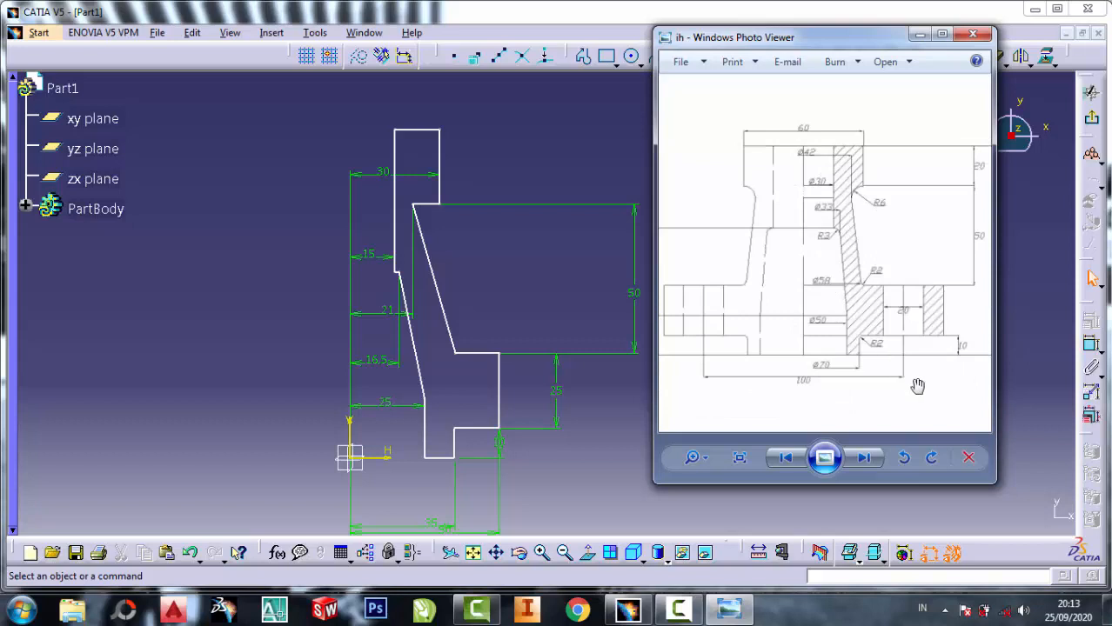
scroll(917, 385, up, 3)
scroll(785, 260, down, 1)
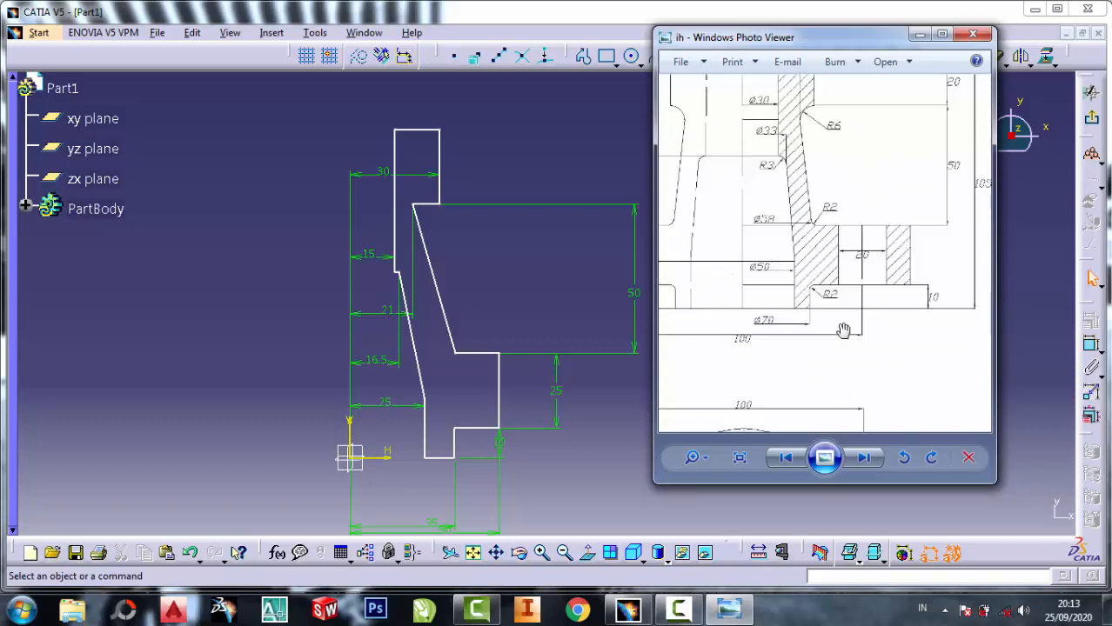
scroll(950, 314, down, 1)
scroll(831, 329, up, 1)
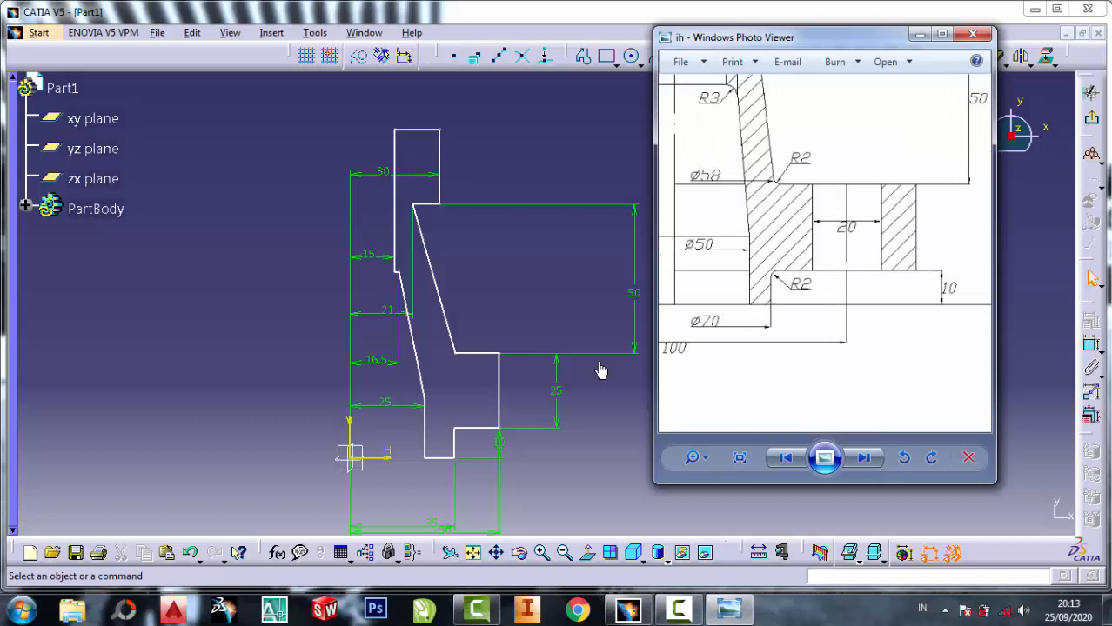
Step: Exit the sketch and revolve the closed profile 360 degrees about the sketch's vertical axis with the Shaft command
click(598, 454)
middle_drag(423, 525, 432, 439)
scroll(429, 444, up, 1)
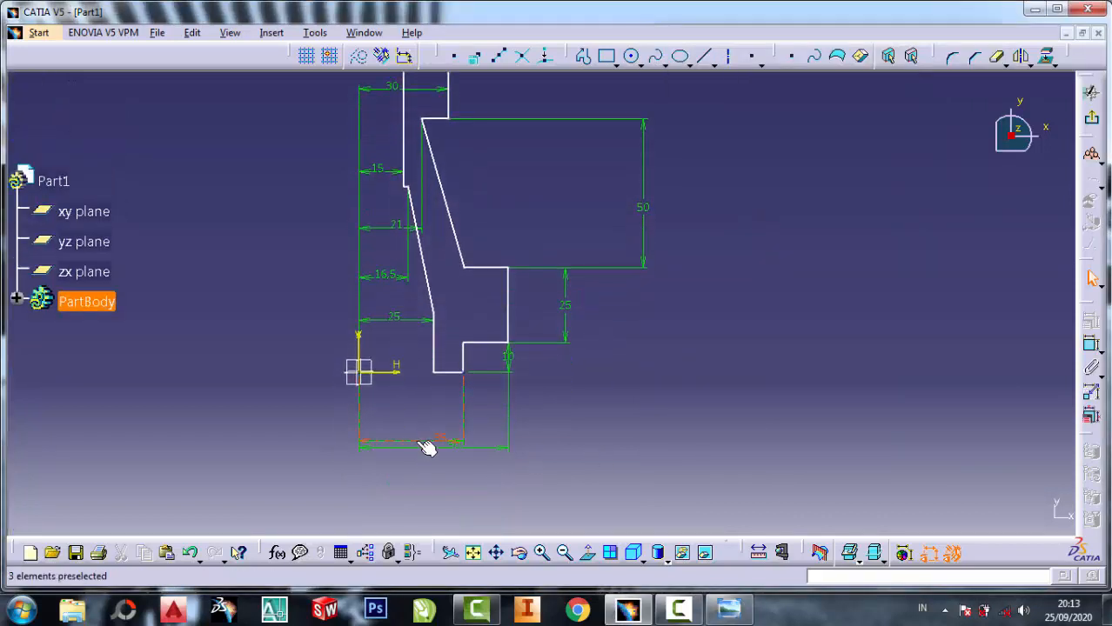
scroll(429, 326, down, 1)
middle_drag(514, 182, 529, 275)
click(1090, 119)
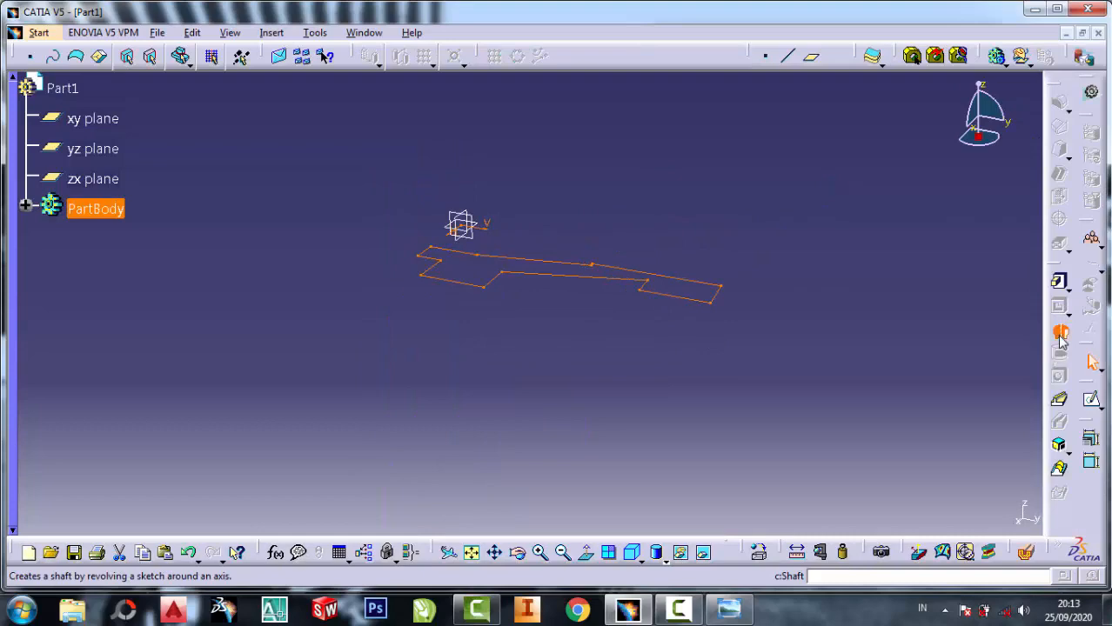
click(1061, 332)
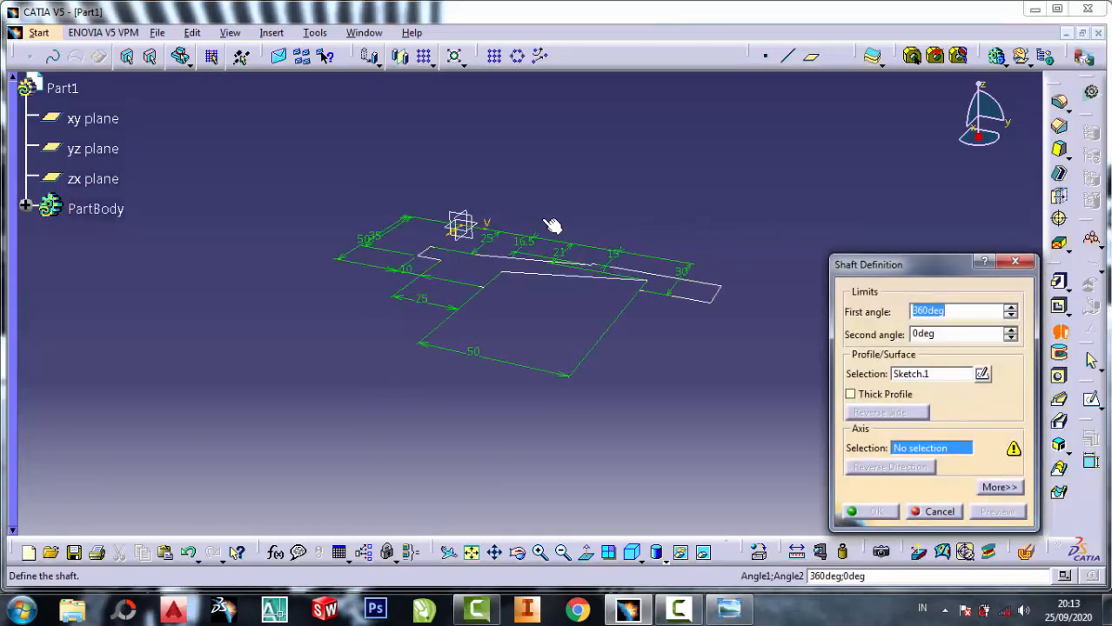
click(493, 225)
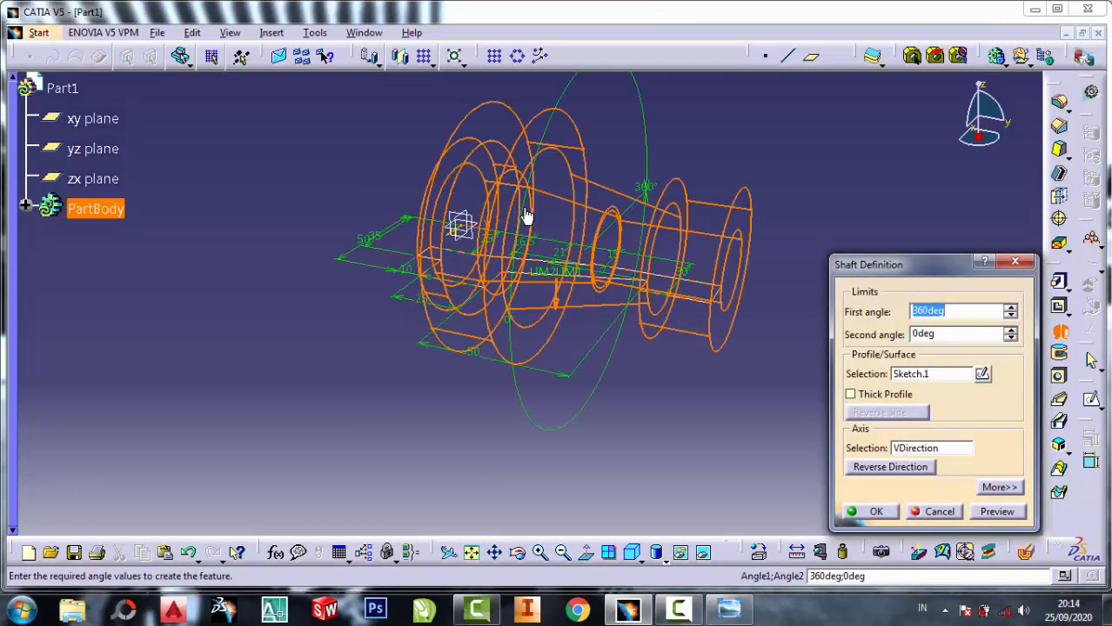
click(875, 512)
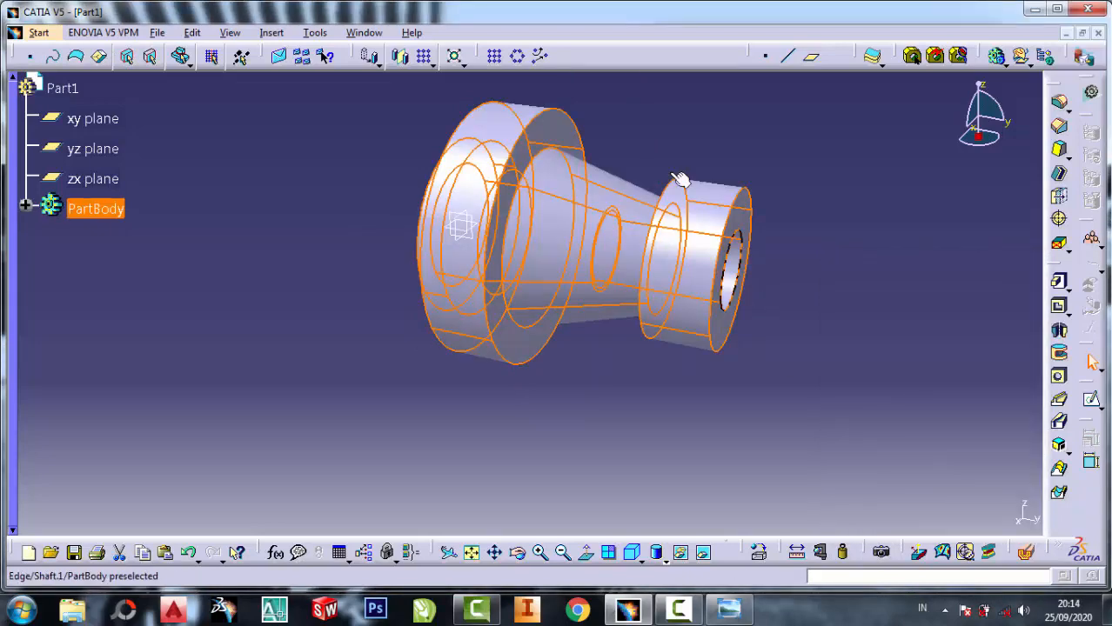
Step: Examine the revolved hub and the reference drawing's plan view for the flange outline and its end lugs
click(519, 554)
drag(609, 464, 412, 357)
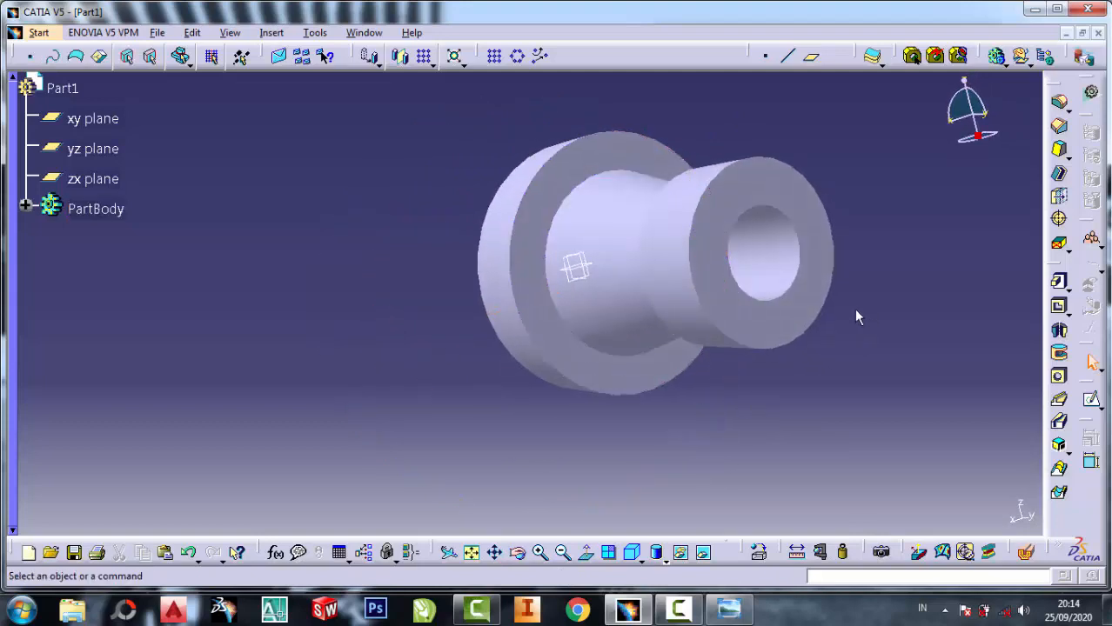
middle_drag(853, 308, 725, 332)
click(729, 611)
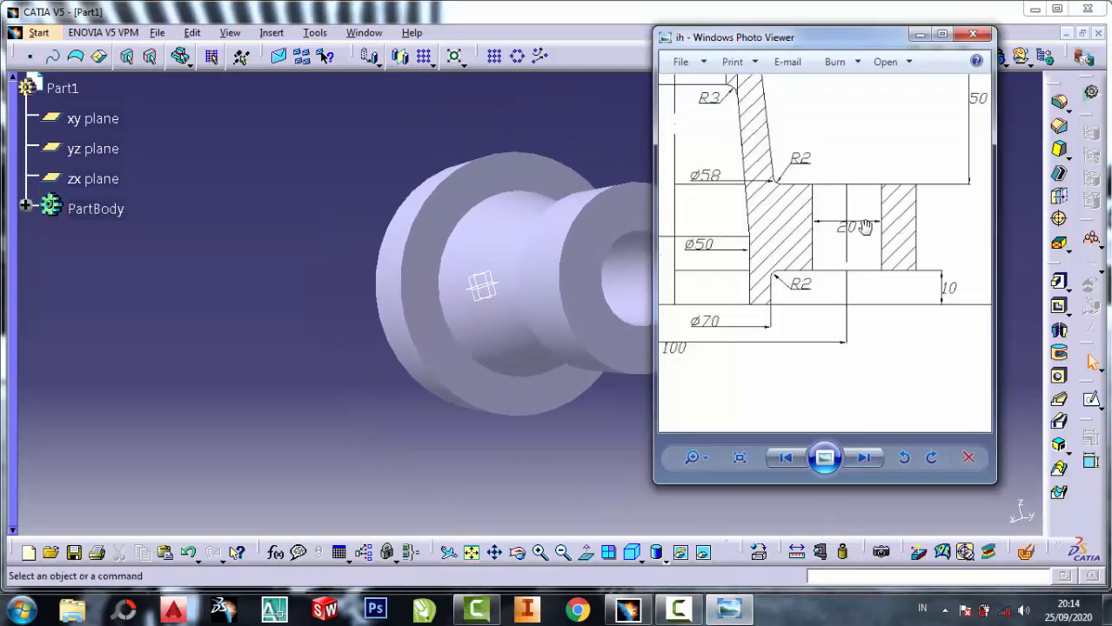
scroll(710, 105, down, 3)
scroll(772, 124, up, 1)
scroll(773, 130, down, 2)
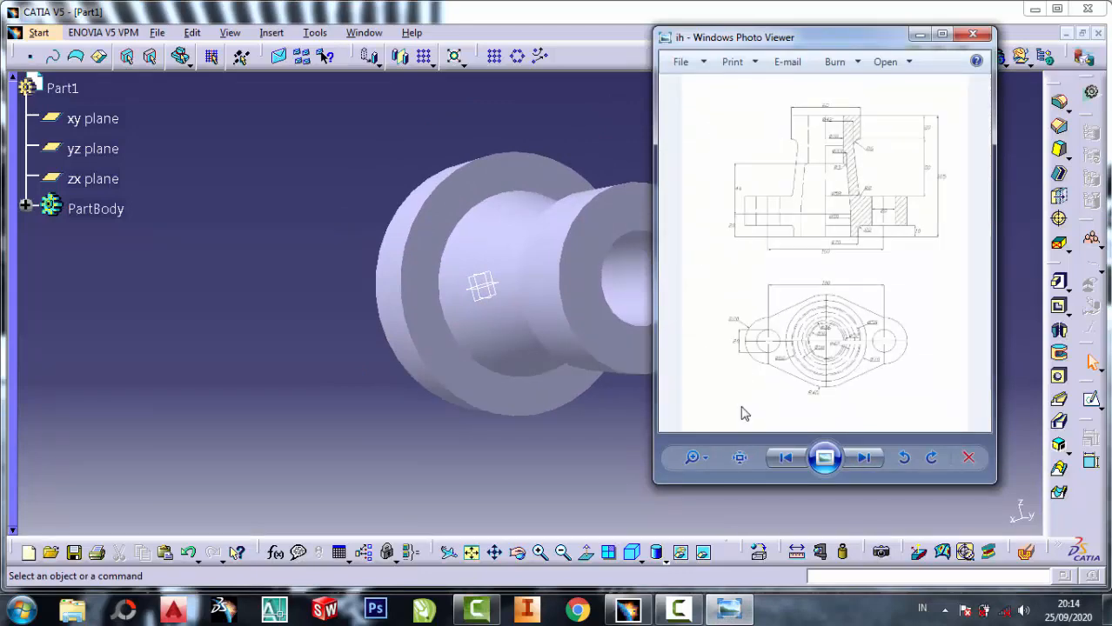
scroll(877, 382, up, 1)
scroll(813, 340, up, 1)
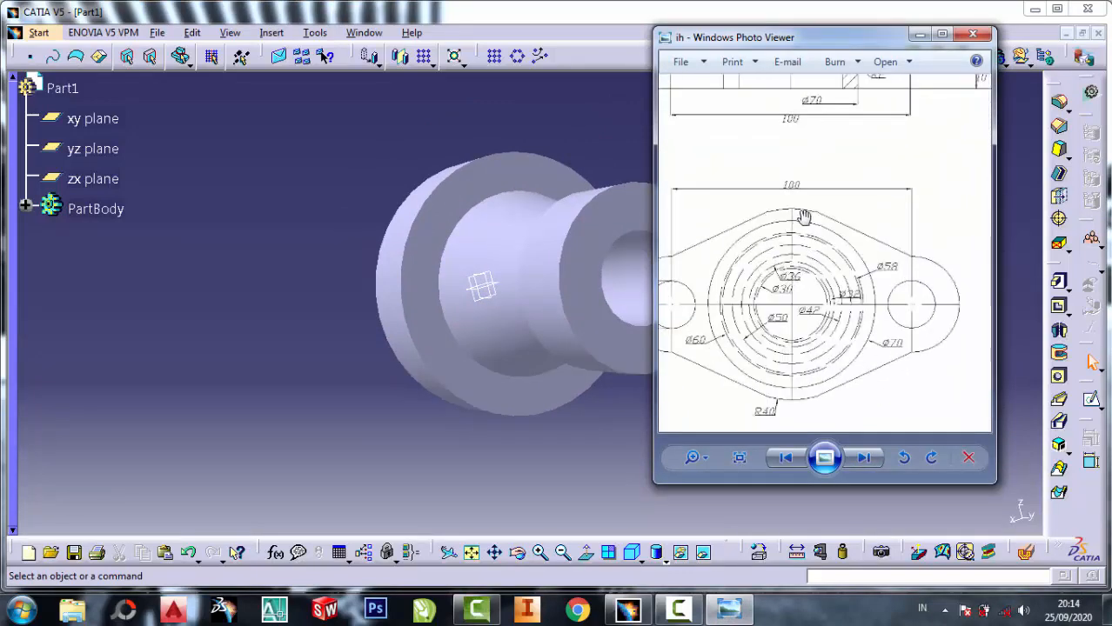
Step: Start a sketch on the large flange's flat face beside the tapered neck and project its outer circular edge into it
click(413, 129)
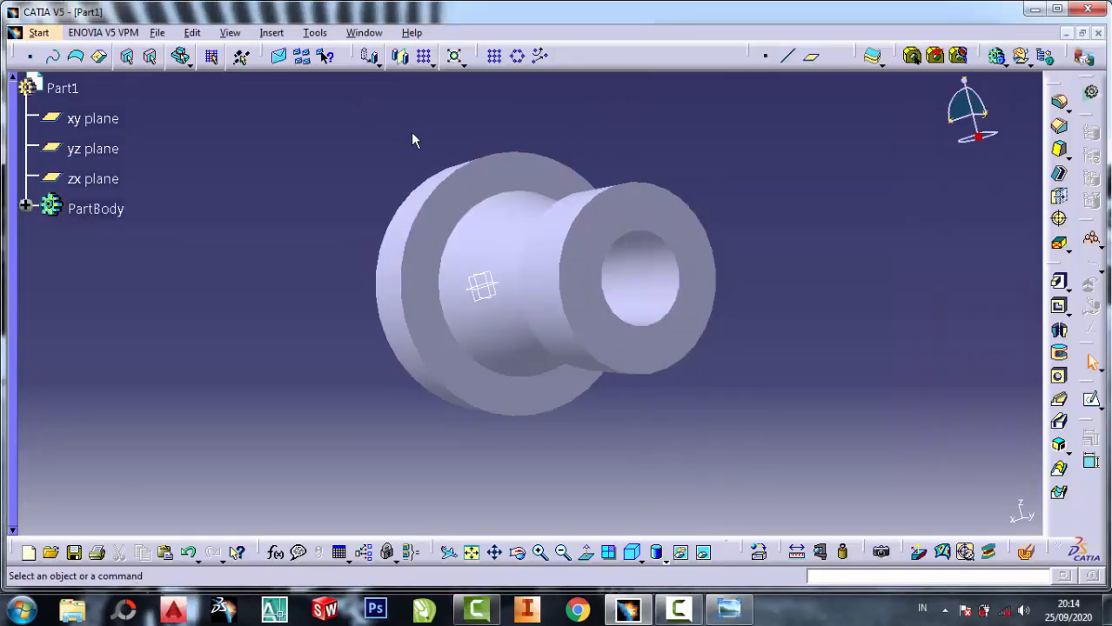
click(512, 185)
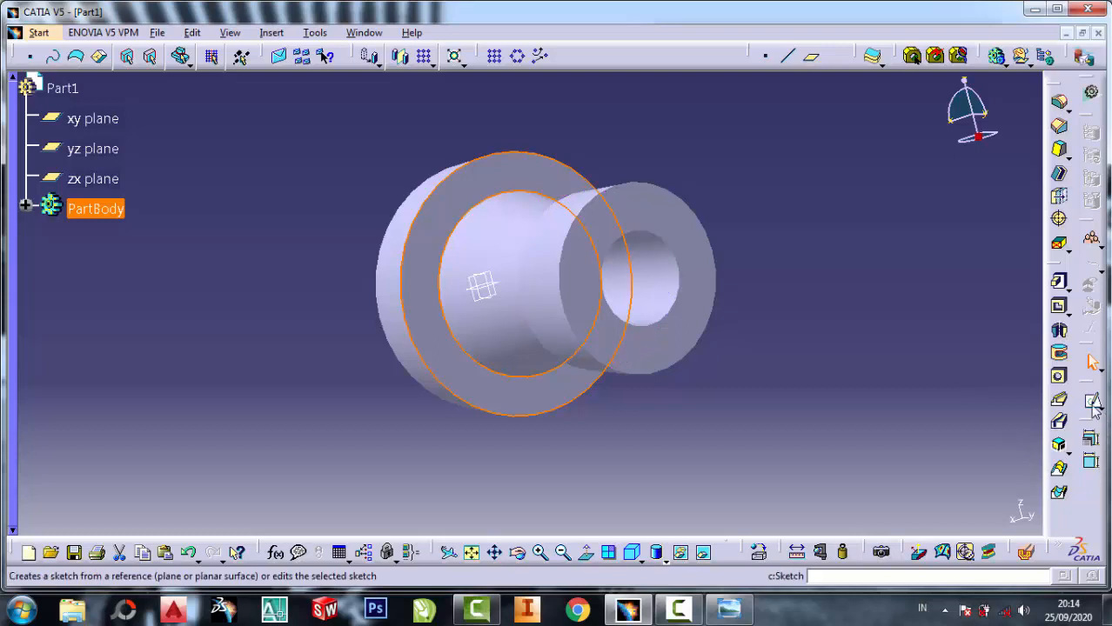
click(1090, 399)
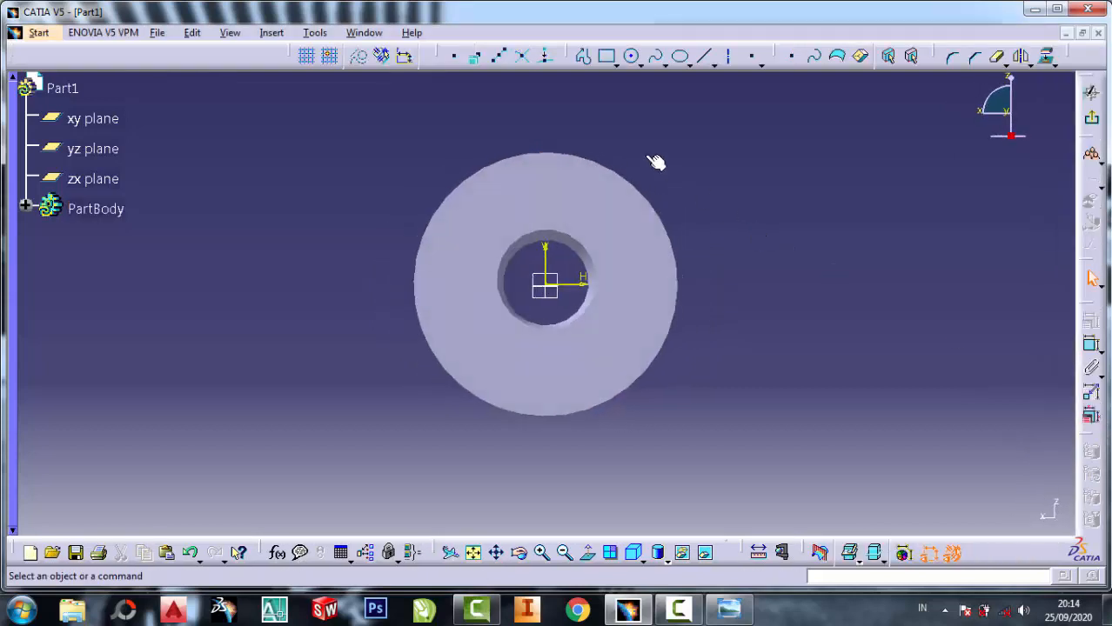
click(633, 56)
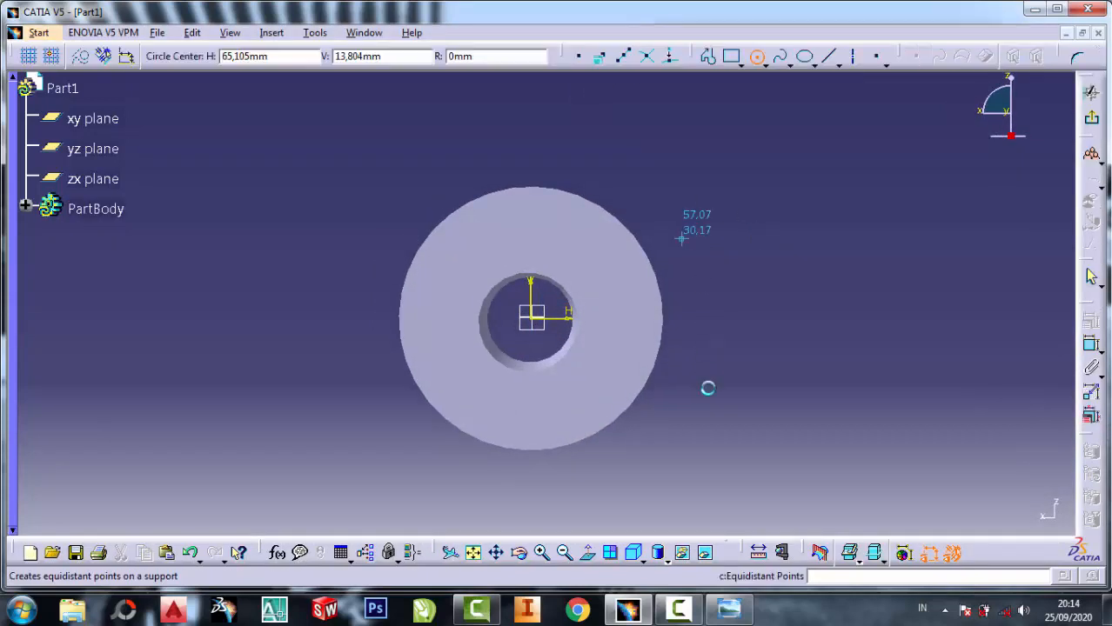
key(Escape)
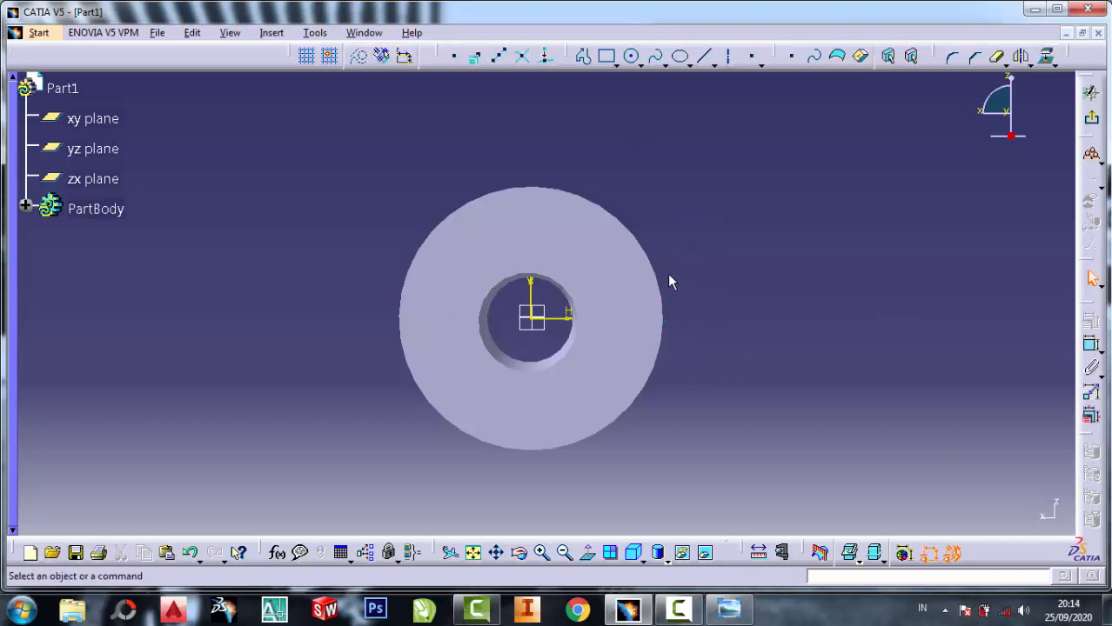
click(666, 297)
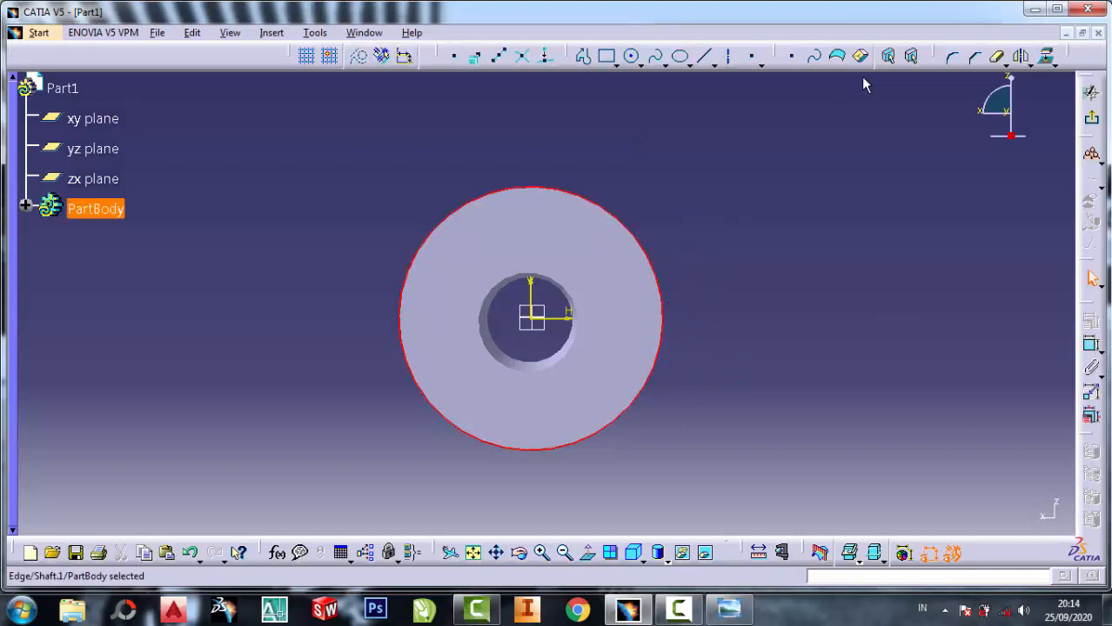
click(1045, 56)
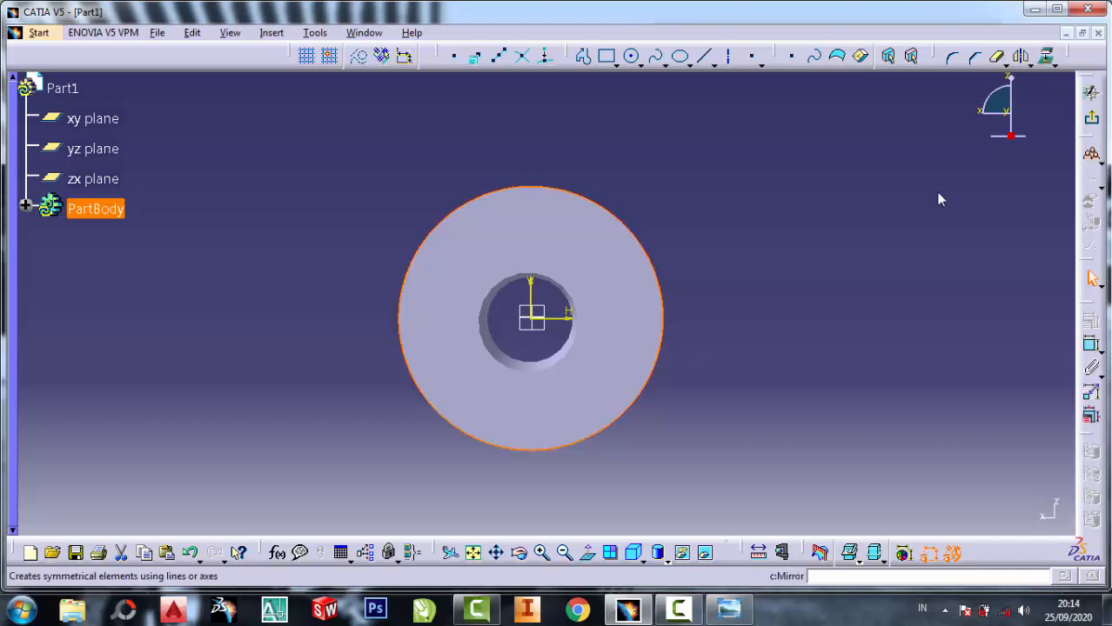
click(678, 207)
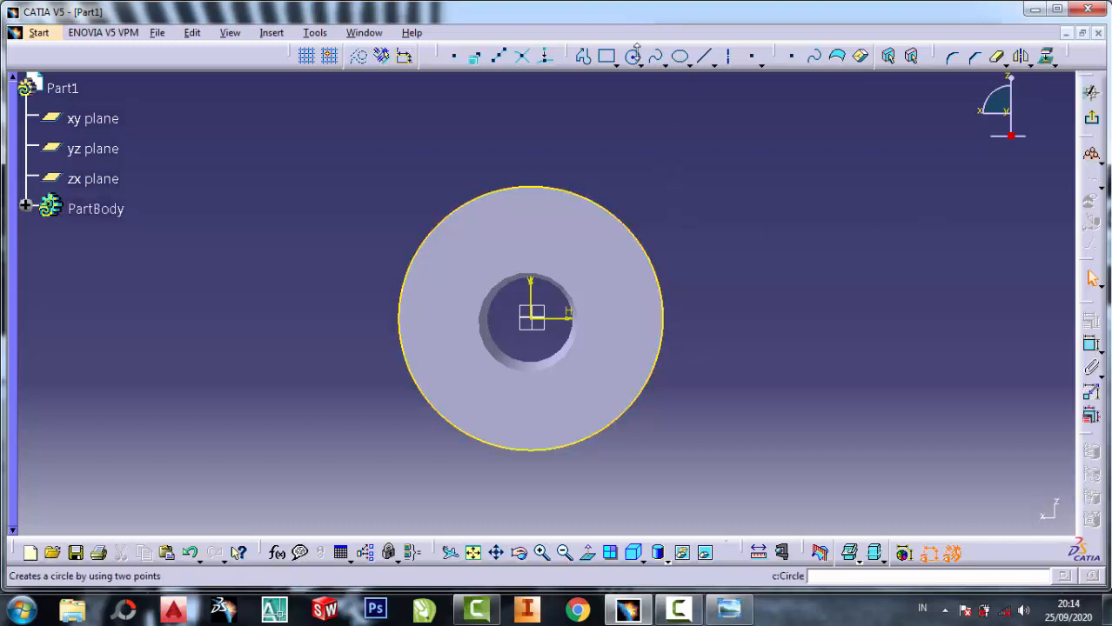
Step: Draw a circle about 62 mm in diameter centred on the projected flange edge at H 50 mm, V 0 mm
click(630, 56)
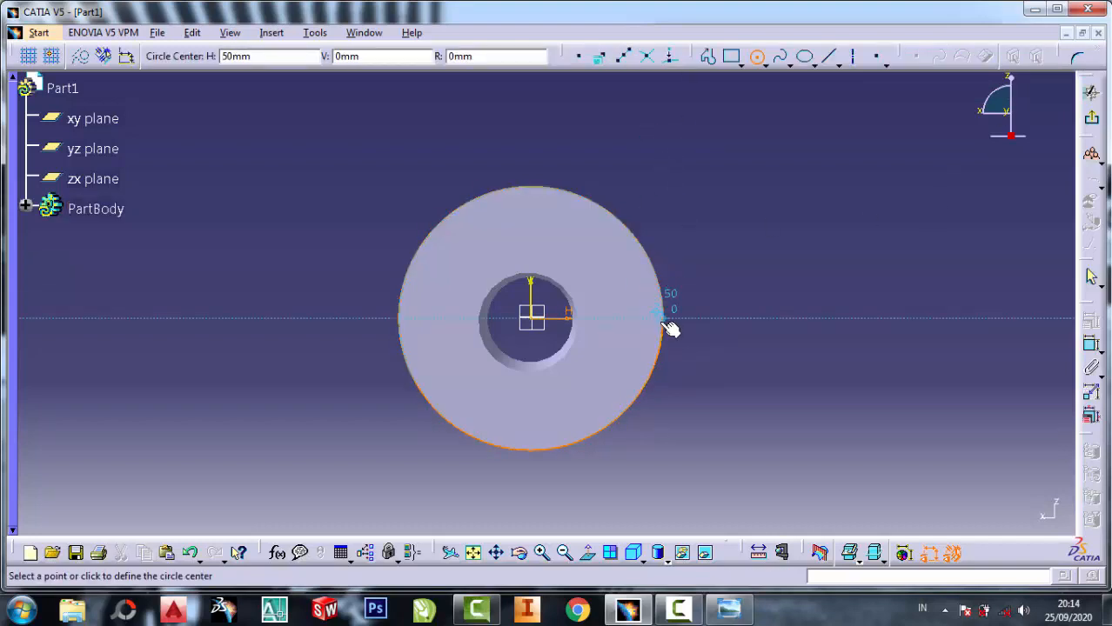
click(665, 322)
click(679, 238)
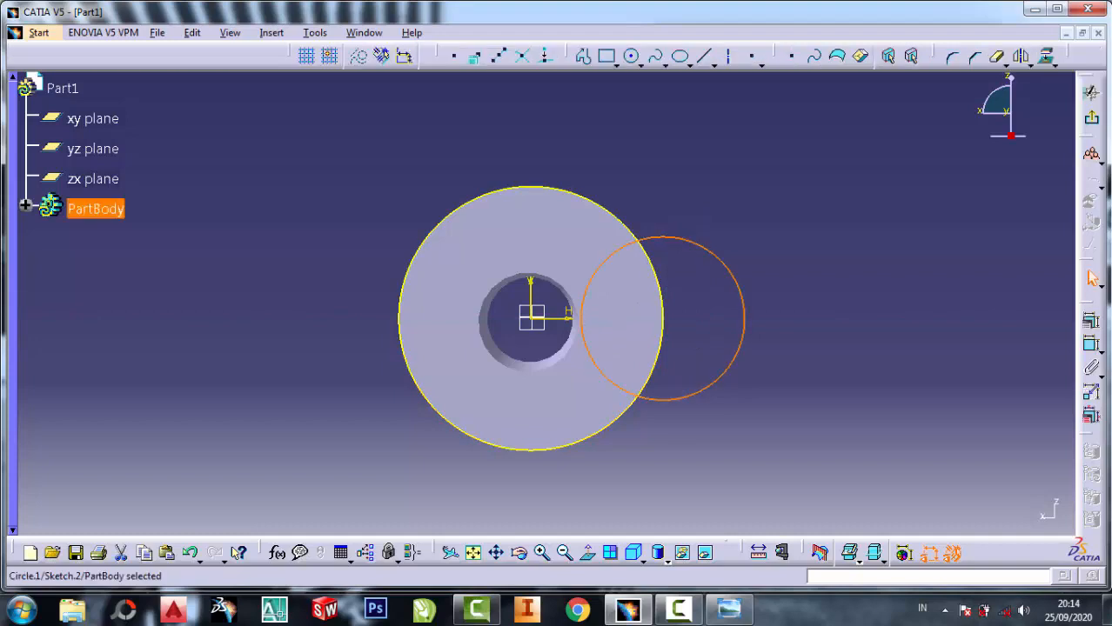
Step: Constrain the circle centred on the projected flange edge to a radius of 20 mm, following the reference drawing's lug dimension
click(1090, 345)
double_click(876, 275)
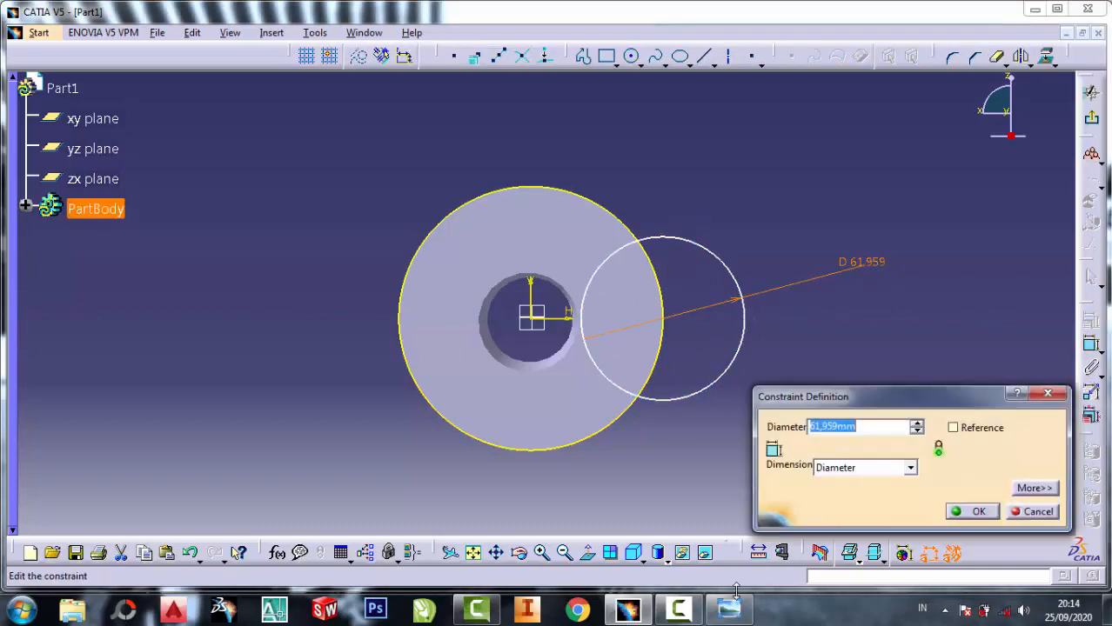
click(729, 610)
scroll(841, 264, down, 3)
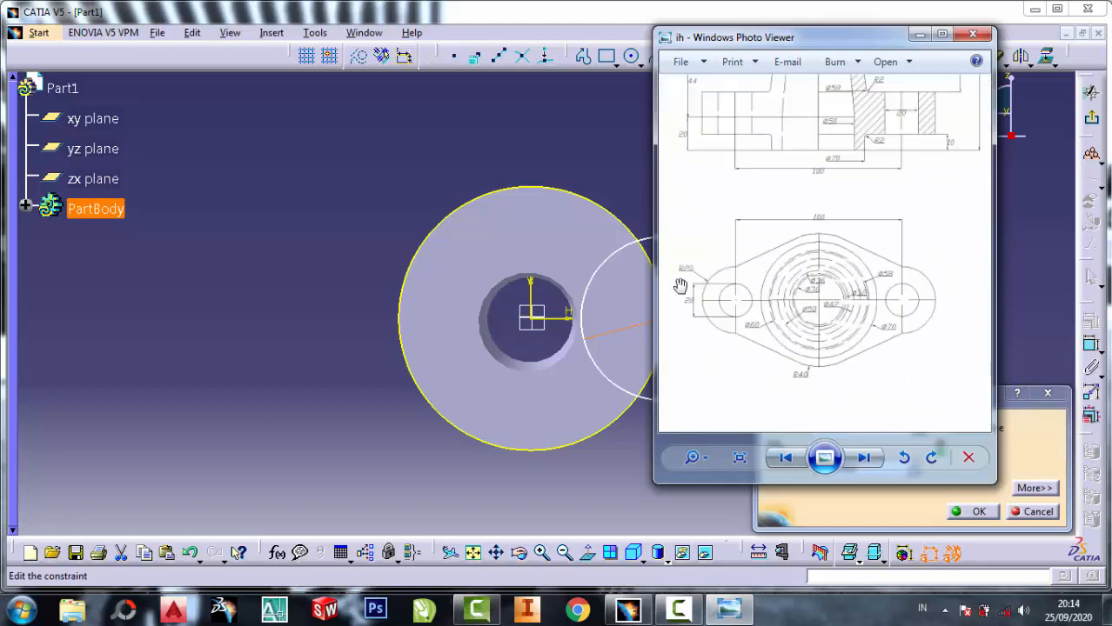
scroll(683, 285, up, 3)
click(920, 34)
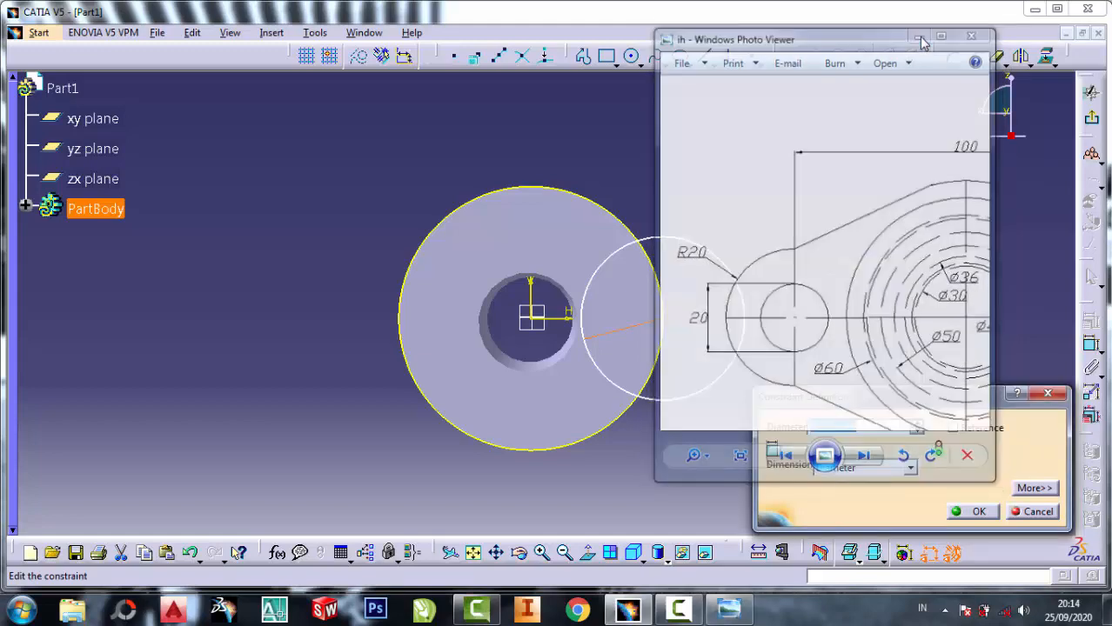
click(910, 468)
click(873, 484)
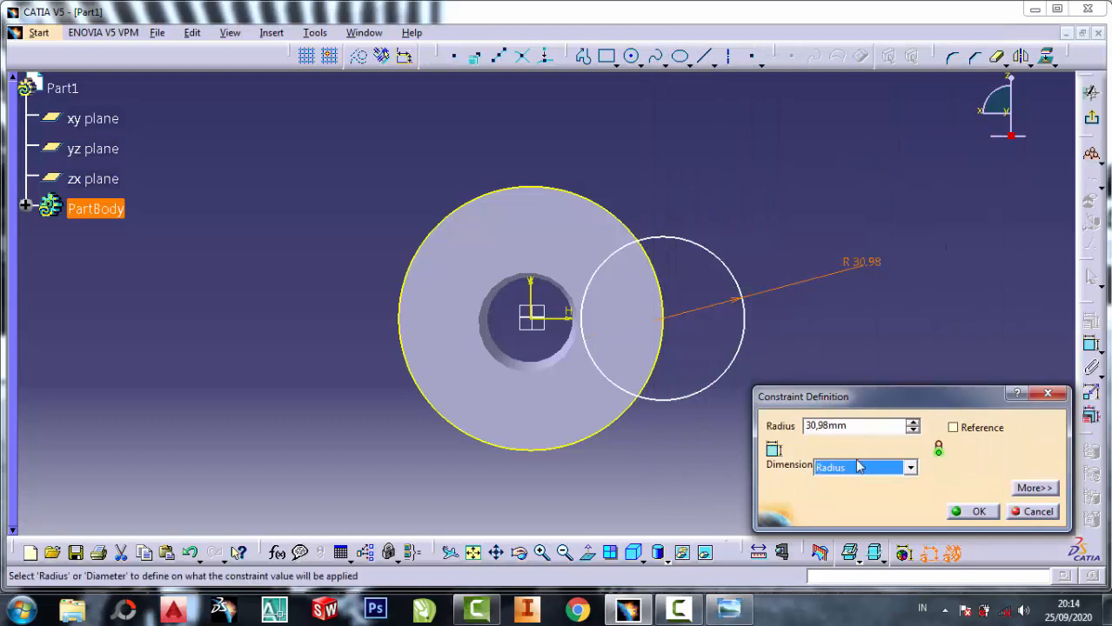
drag(858, 427, 770, 435)
text(20)
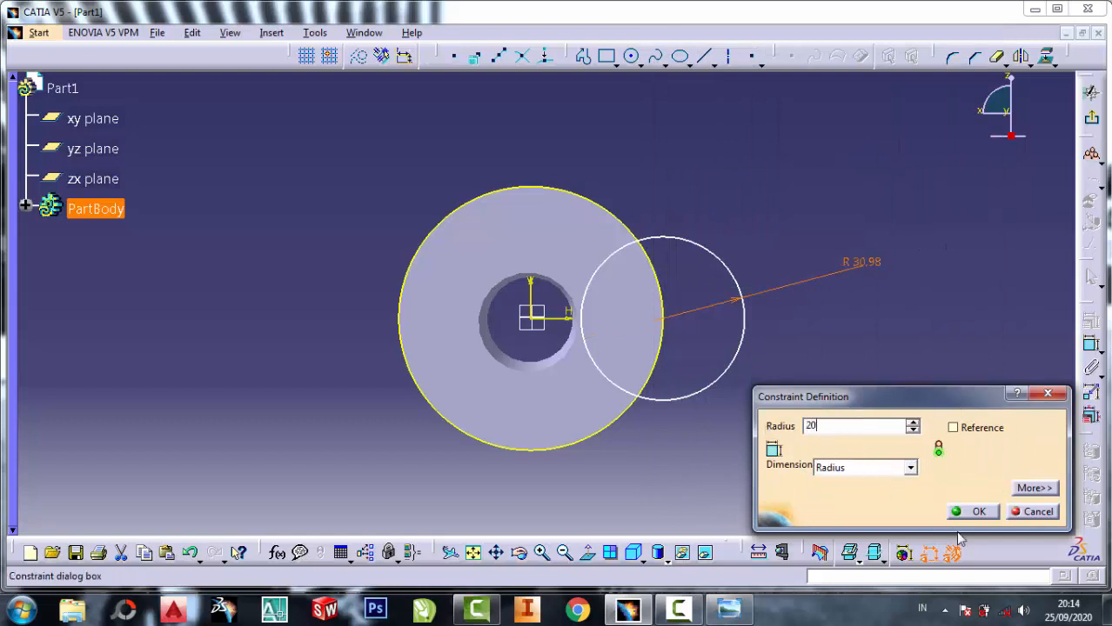
click(976, 511)
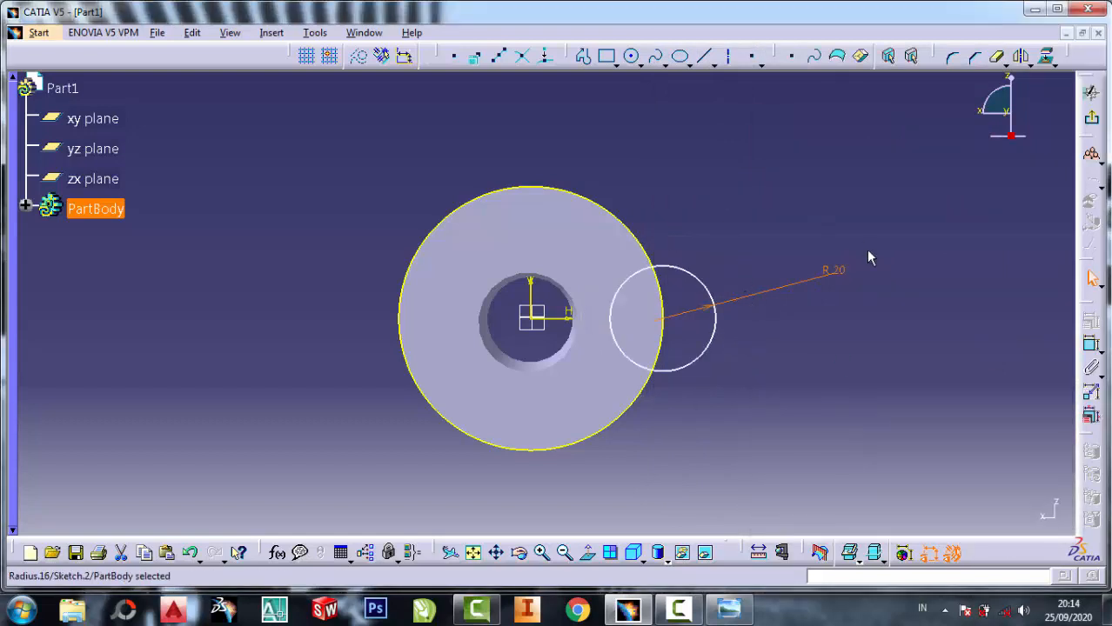
Step: Draw a slanted line from the upper part of the projected flange edge to the upper-right side of the R20 circle
click(705, 56)
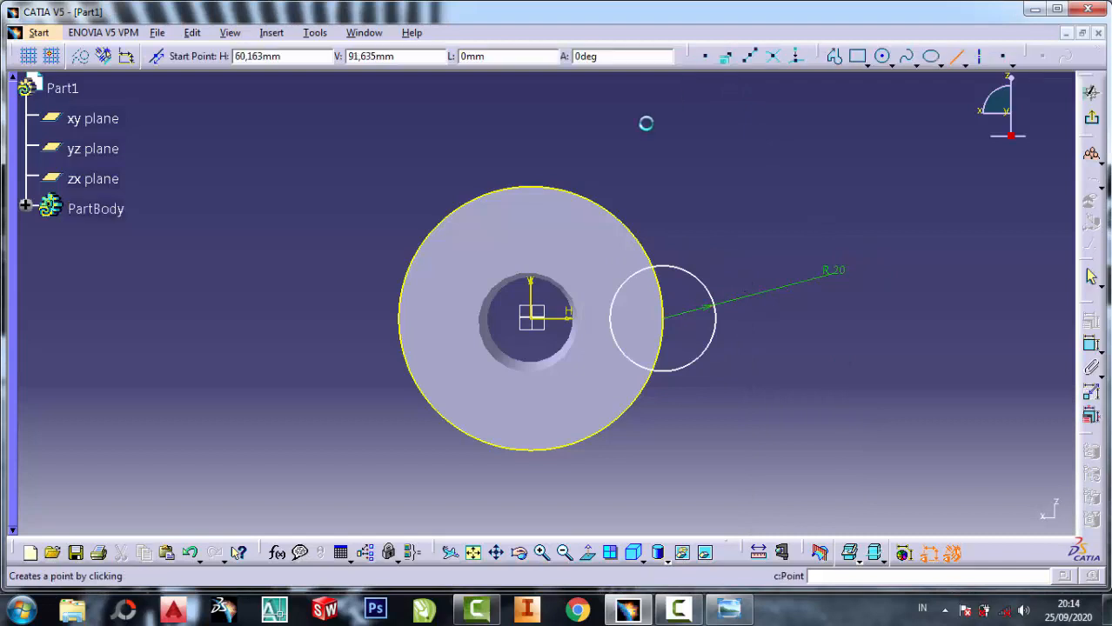
click(565, 190)
click(689, 271)
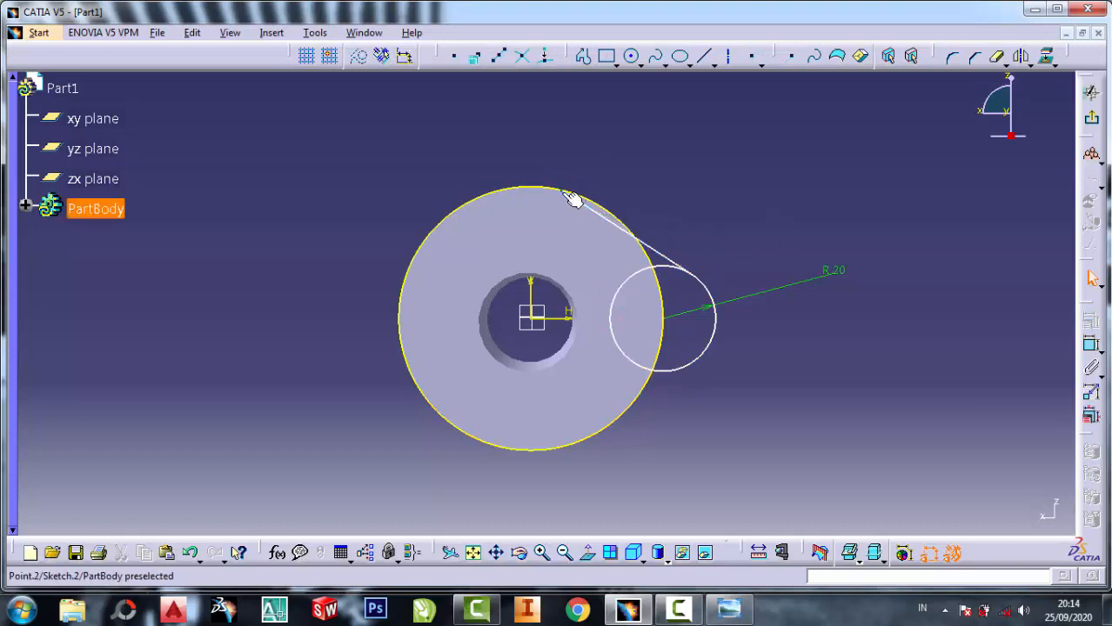
click(543, 554)
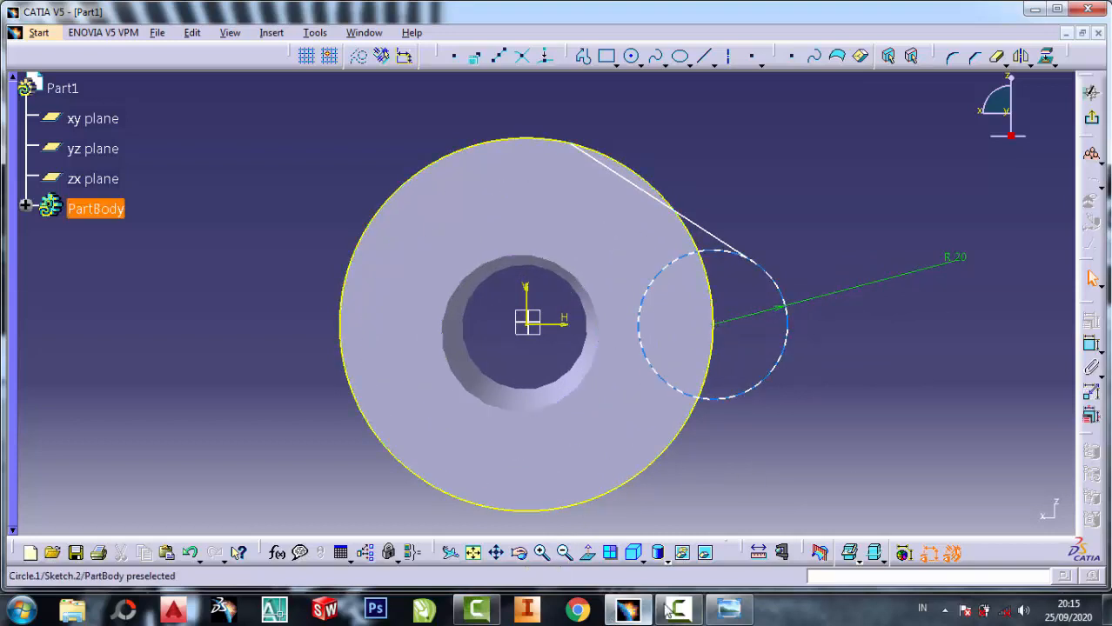
Step: Check the lug's slanted edge in the reference drawing and remove the slanted line from the sketch
click(728, 609)
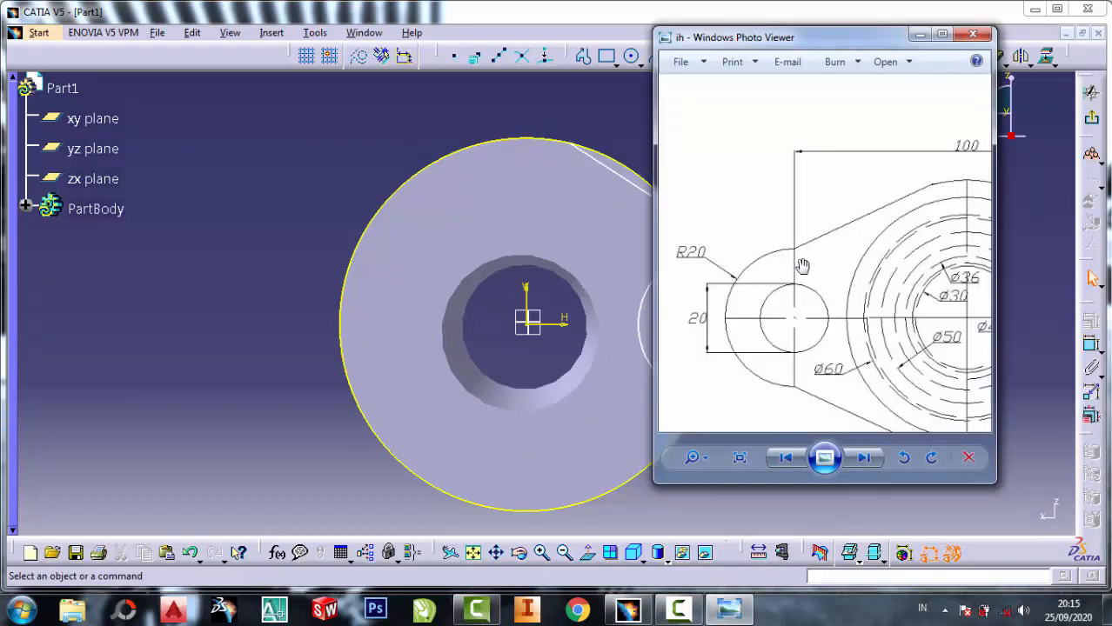
click(625, 138)
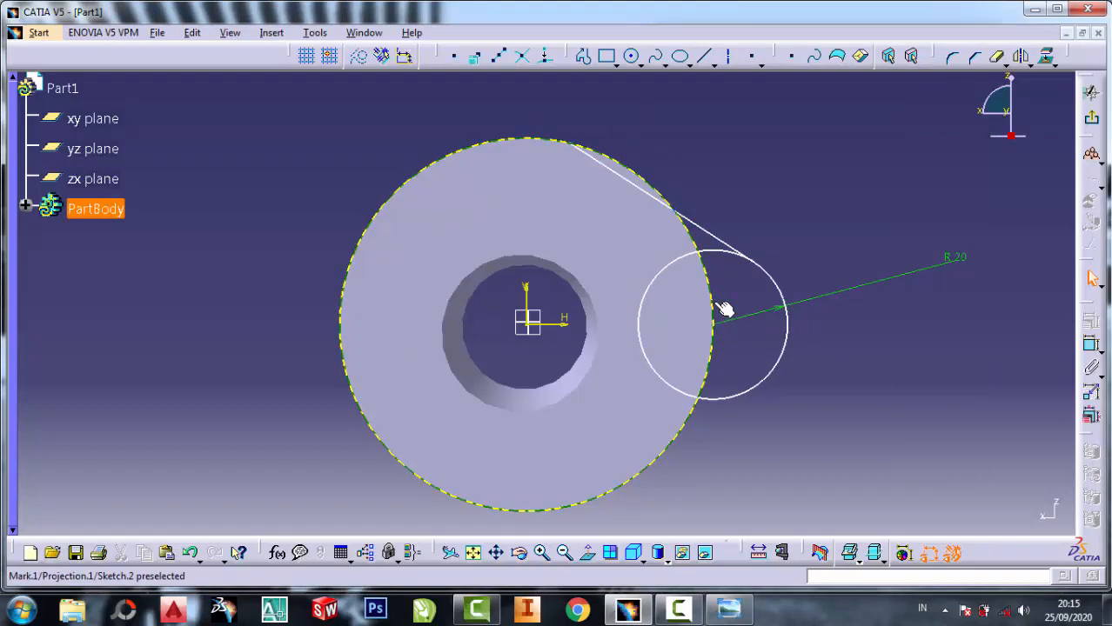
right_click(717, 240)
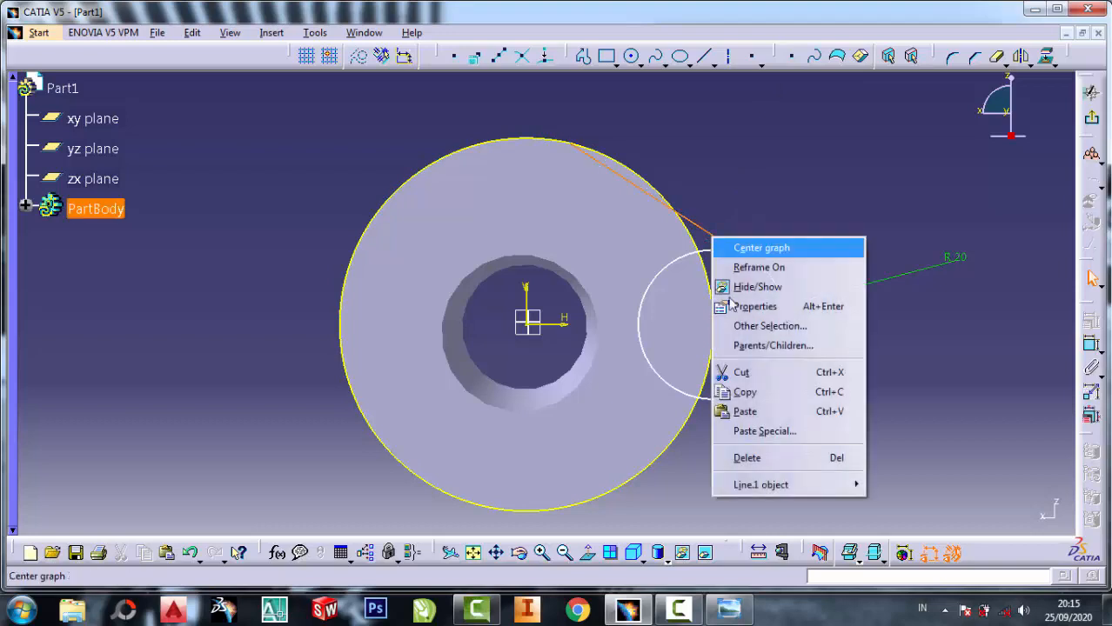
click(741, 437)
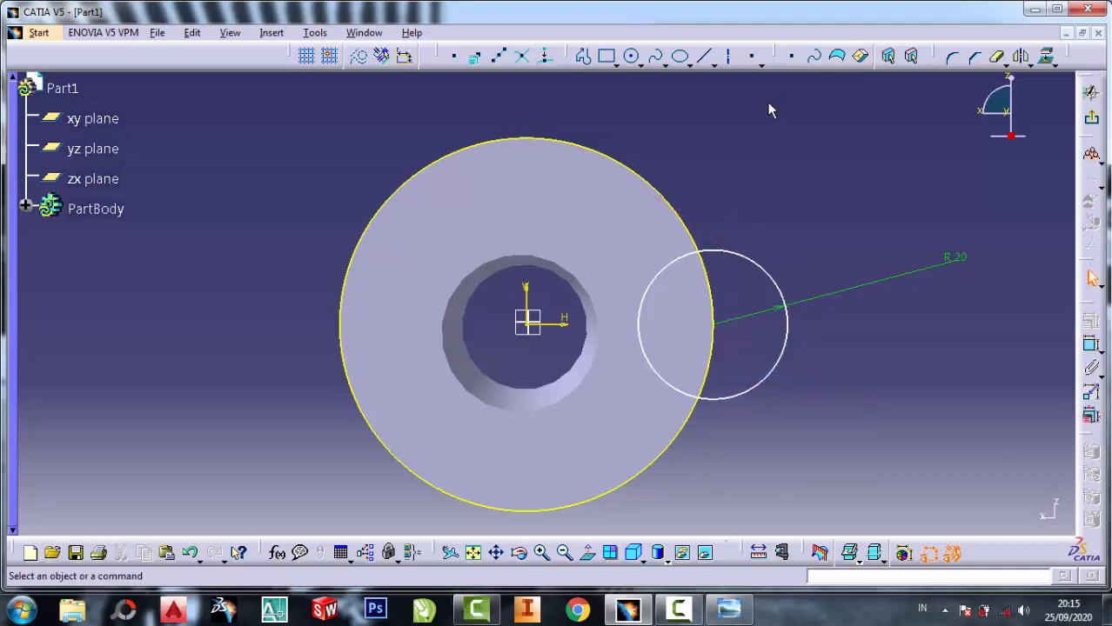
Step: Draw a slanted line from the upper part of the projected flange edge to the R20 circle's top and compare it with the reference drawing
click(704, 59)
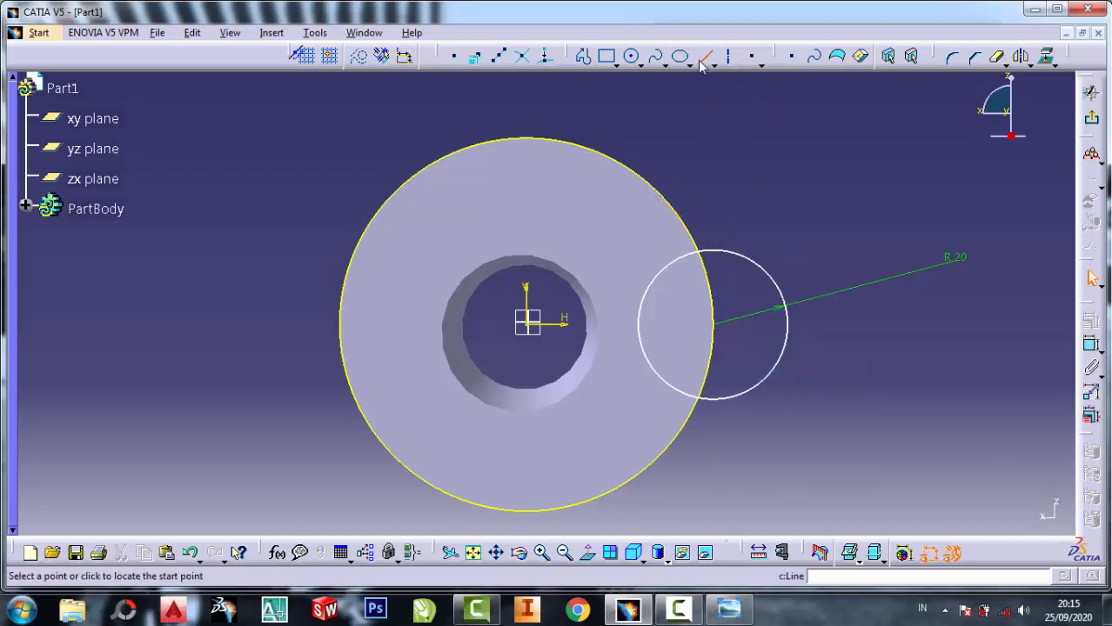
click(565, 141)
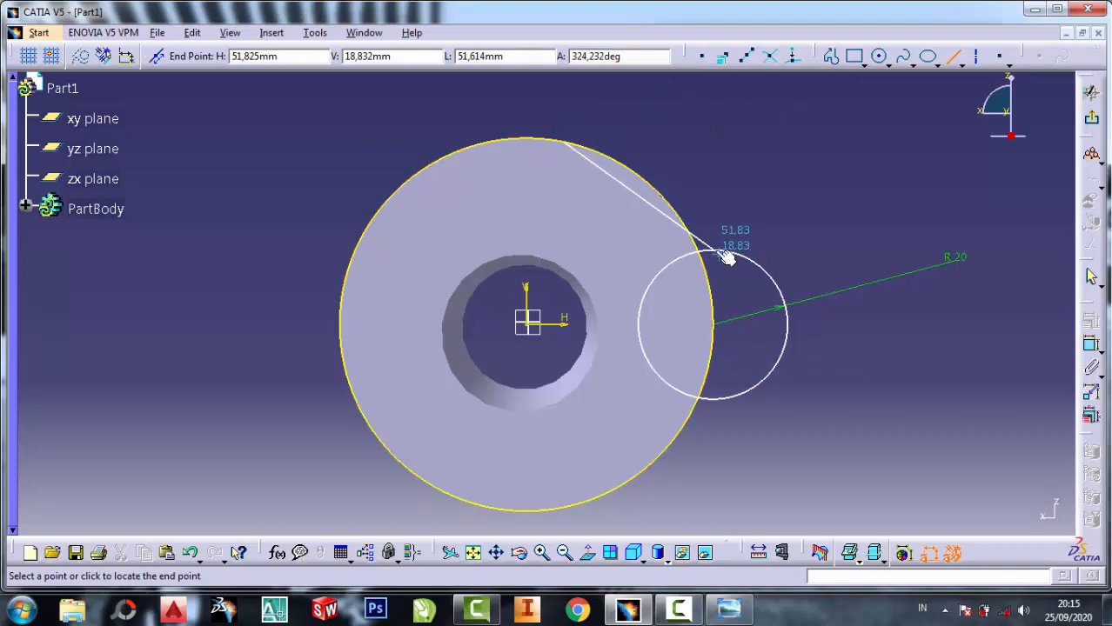
click(720, 249)
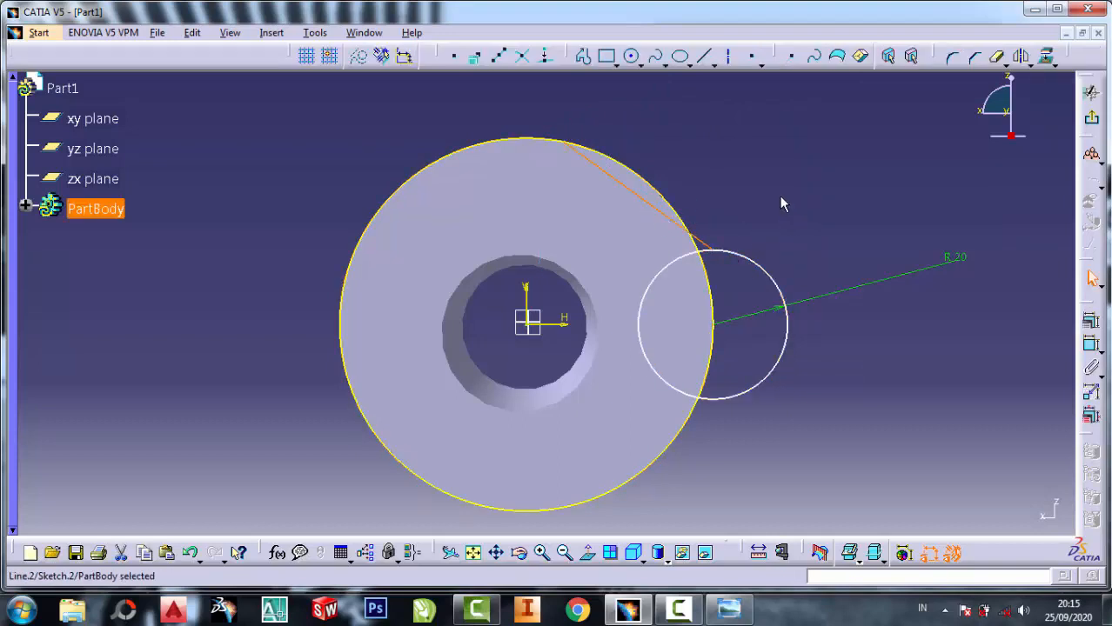
click(729, 609)
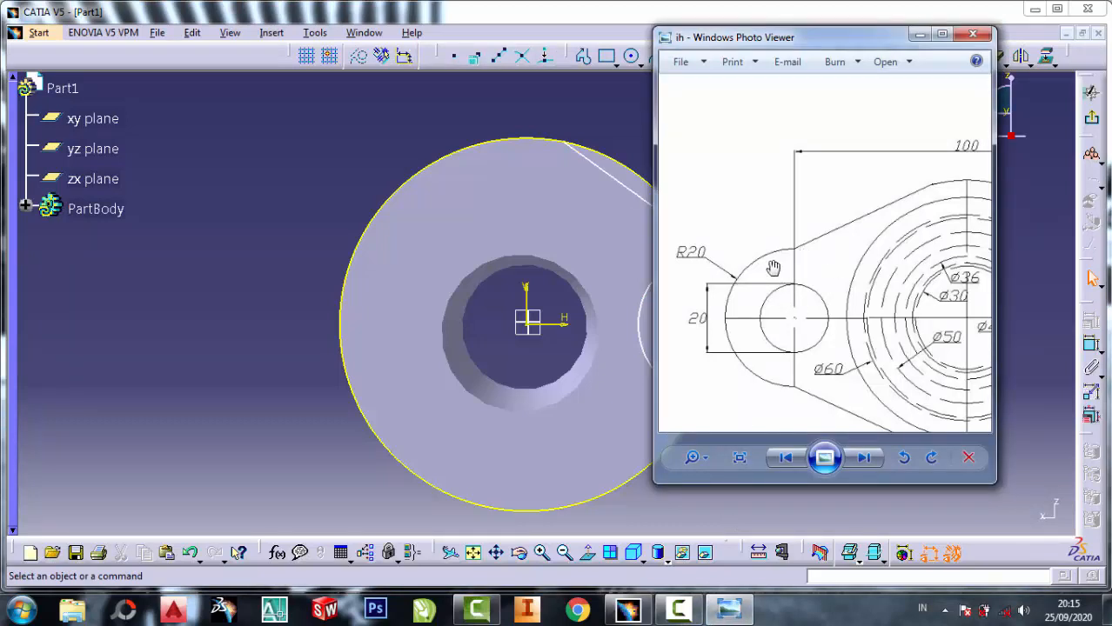
click(619, 117)
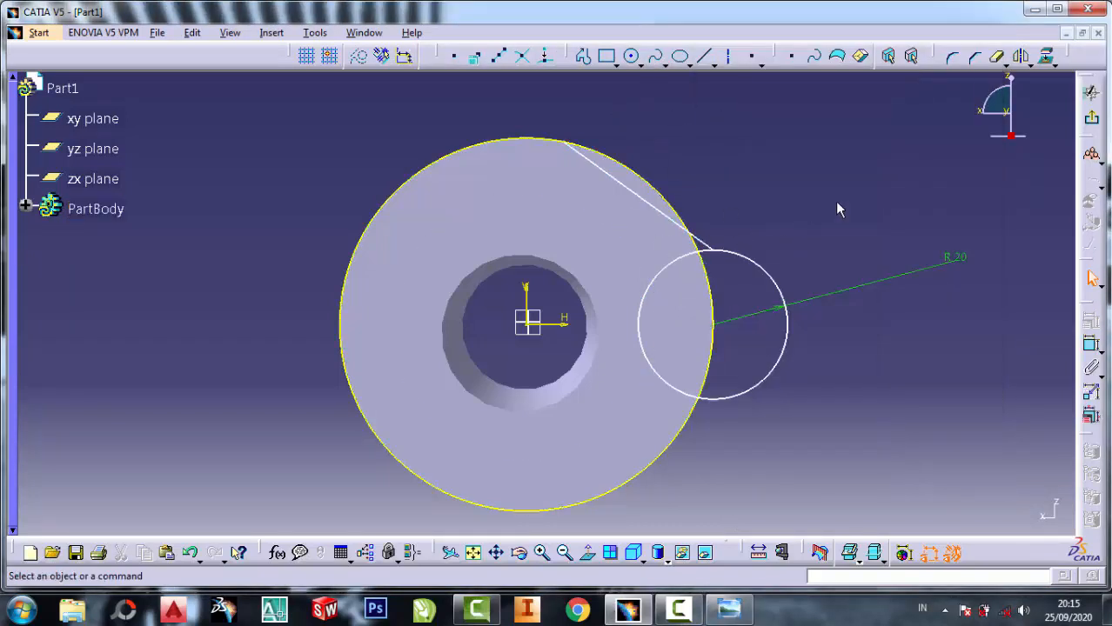
Step: Mirror the slanted line about the sketch's horizontal axis
click(1020, 55)
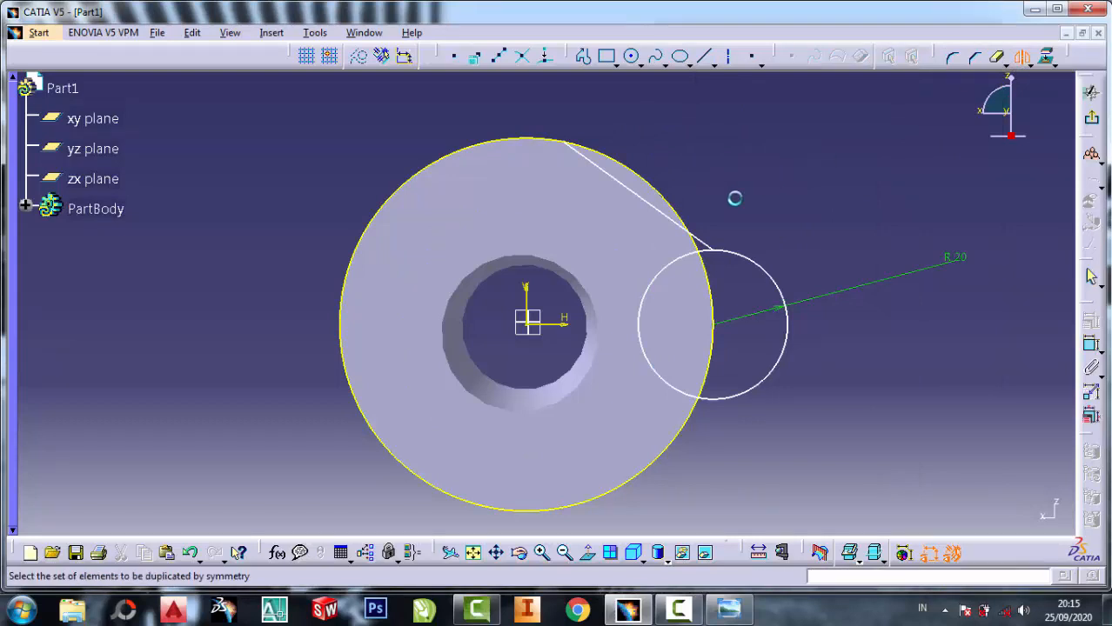
click(706, 246)
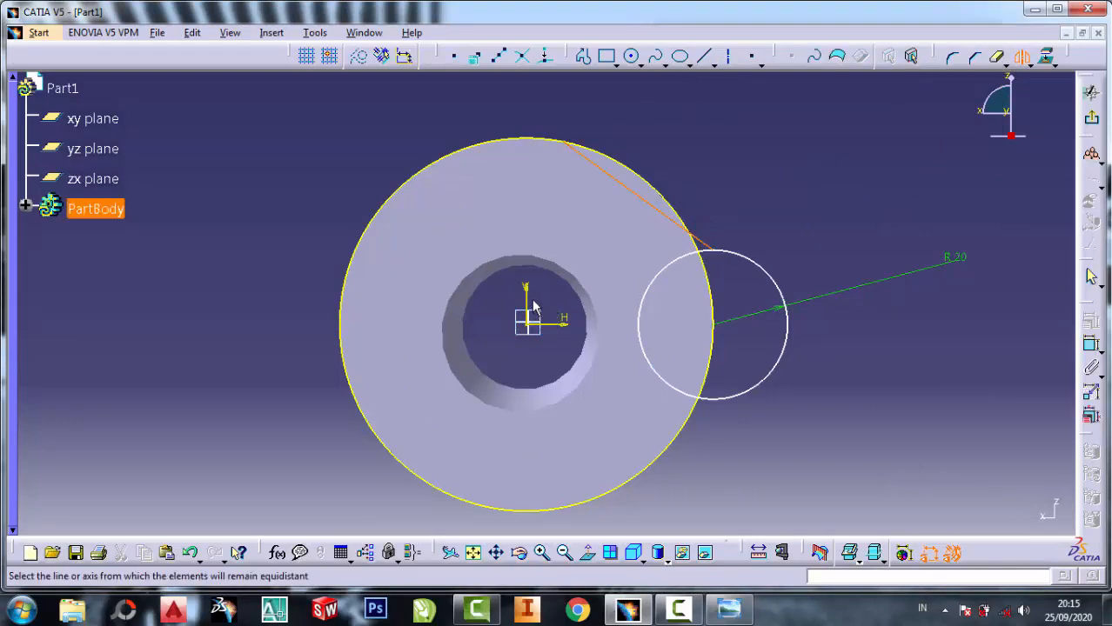
click(564, 326)
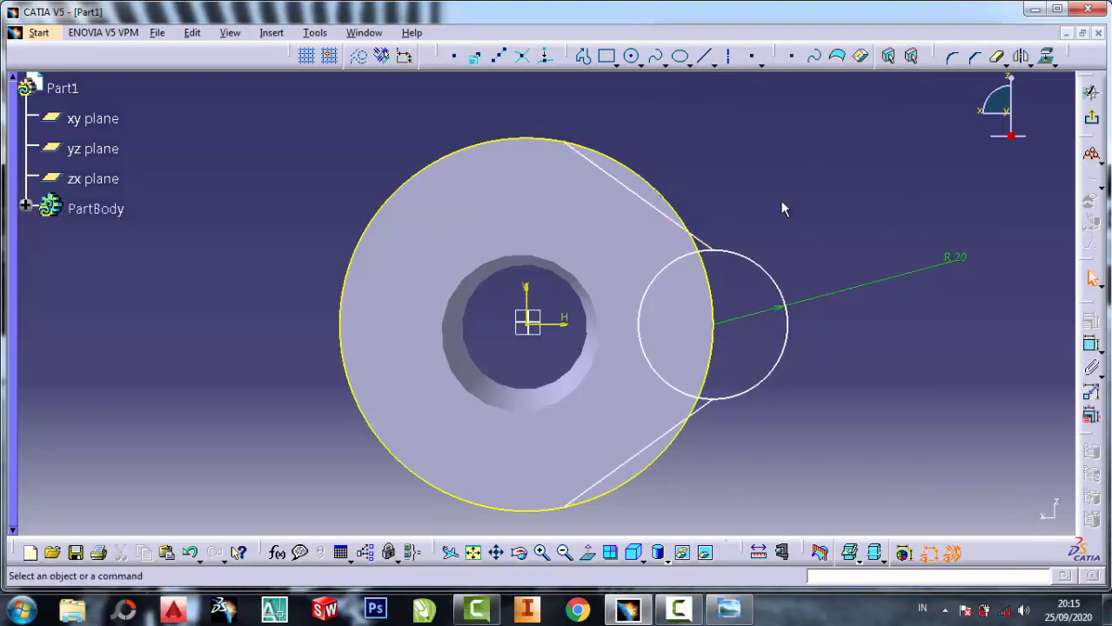
Step: Mirror the upper and lower slanted lines about the sketch's vertical axis to the opposite side of the flange
click(996, 56)
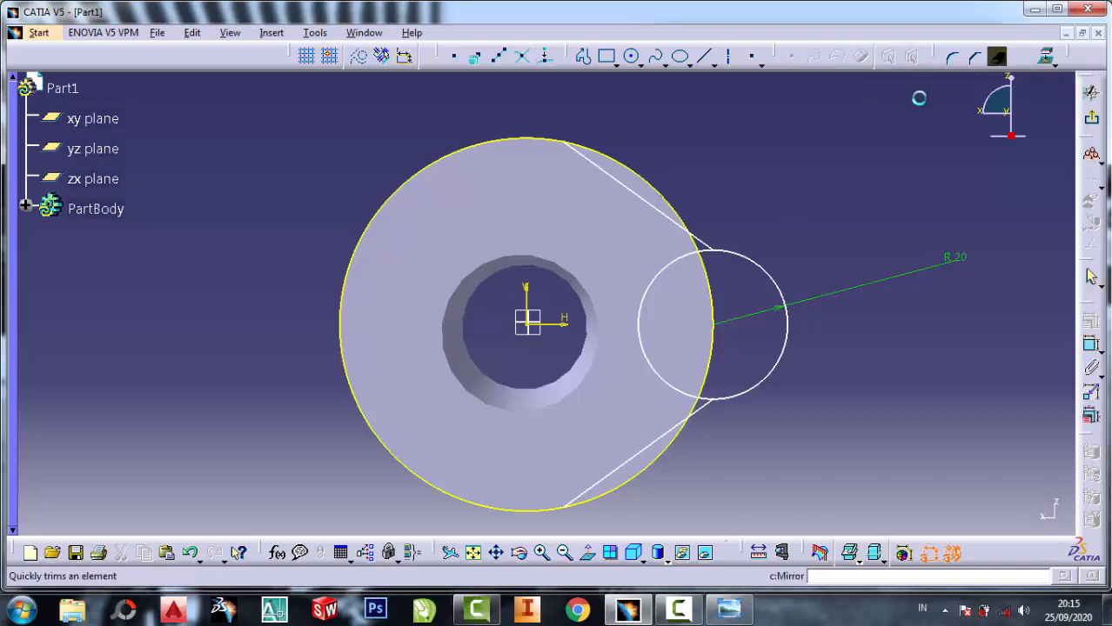
click(668, 221)
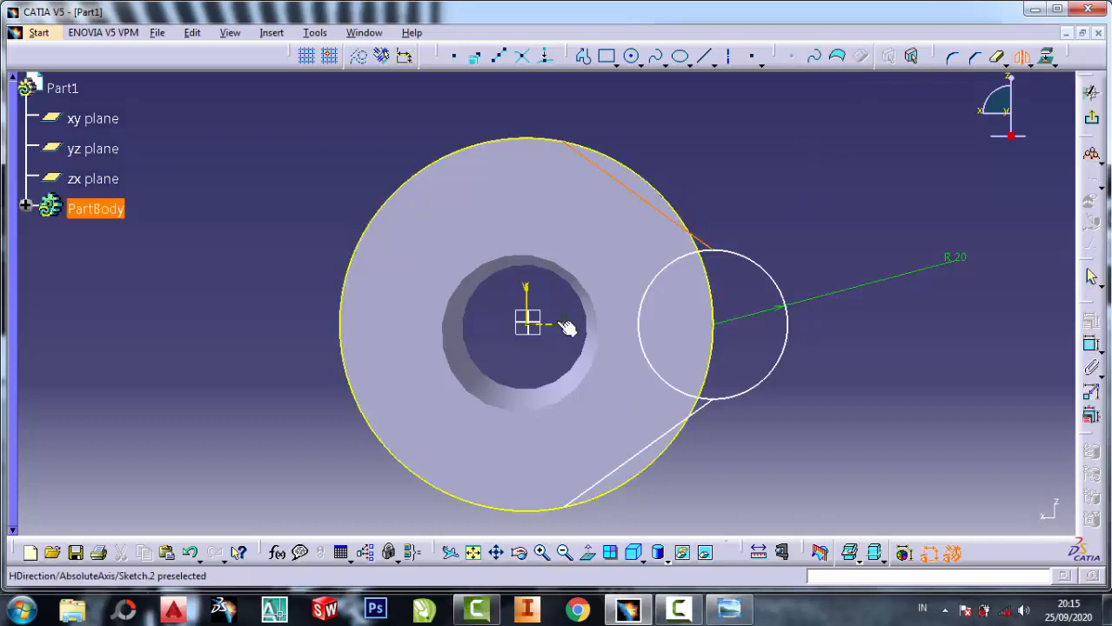
click(527, 292)
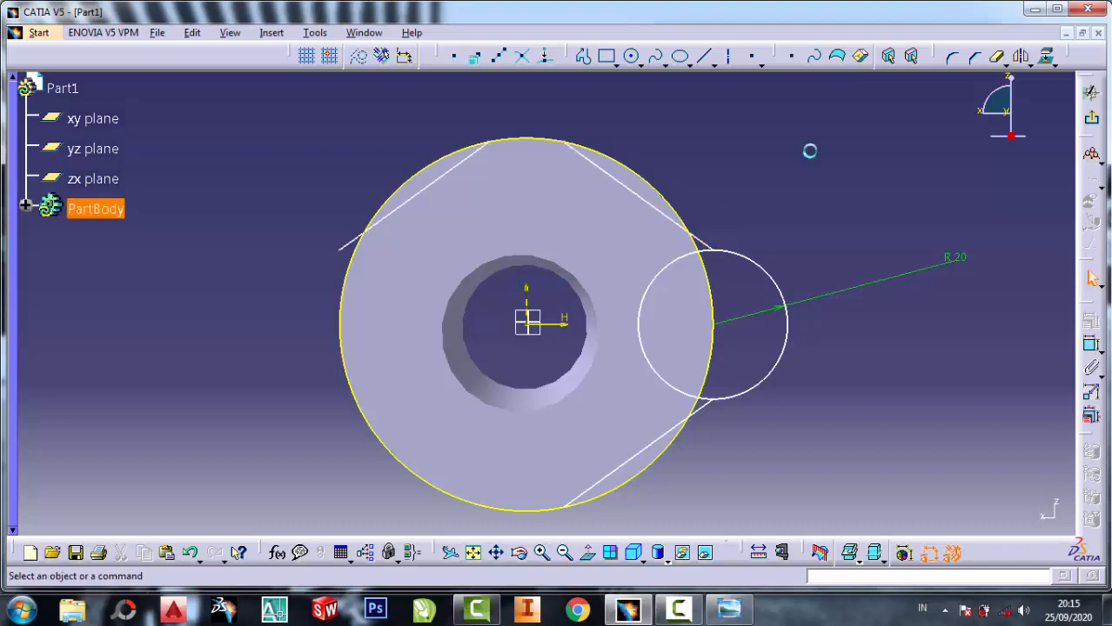
click(1019, 58)
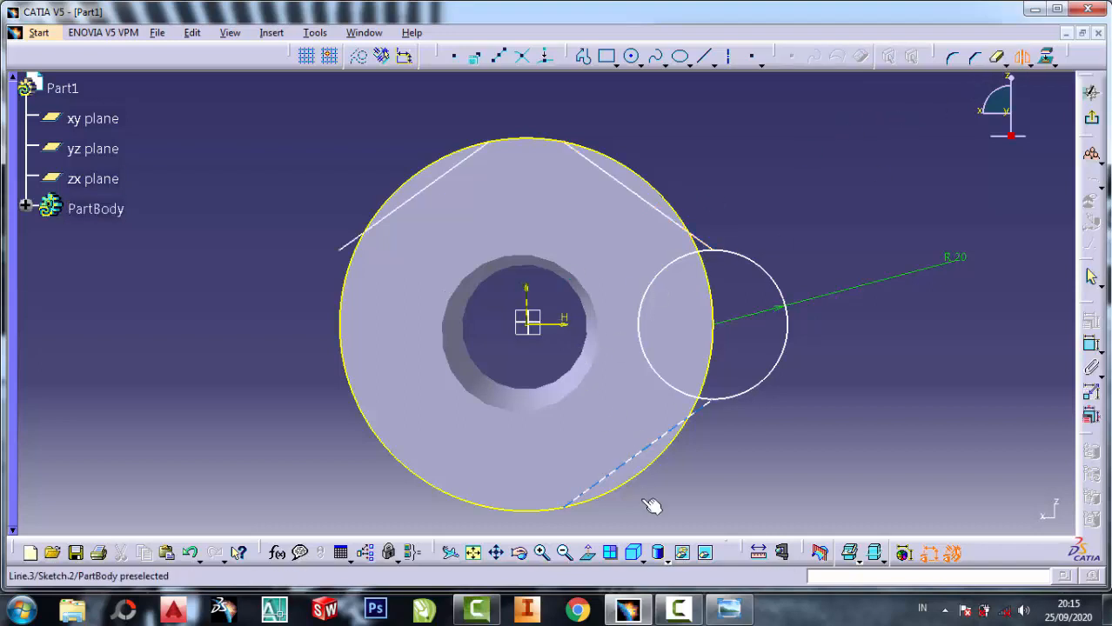
click(638, 459)
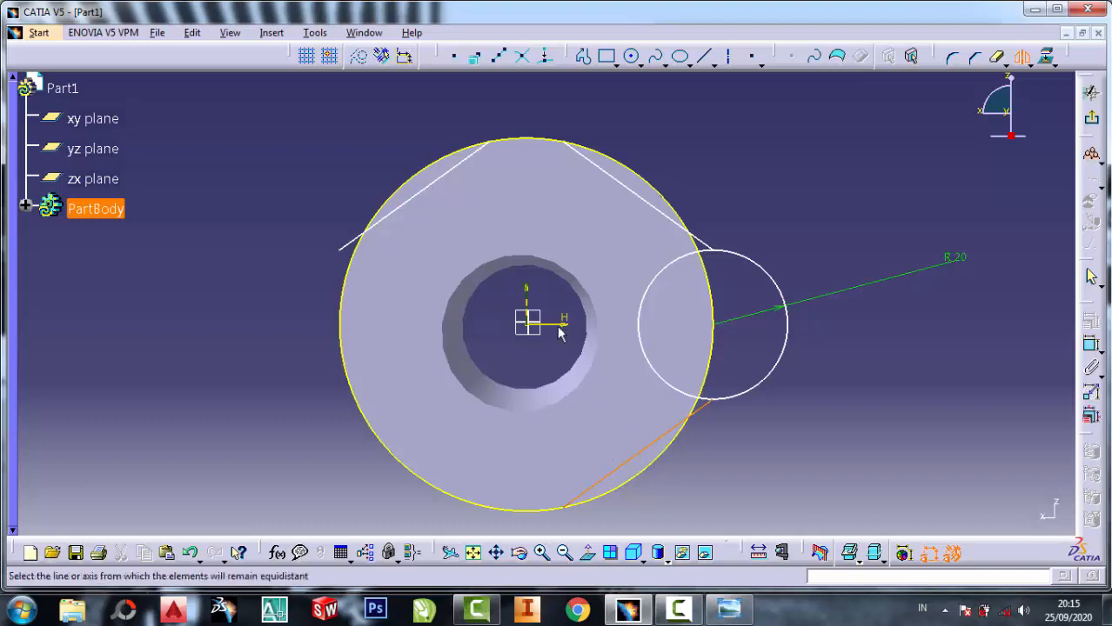
click(527, 306)
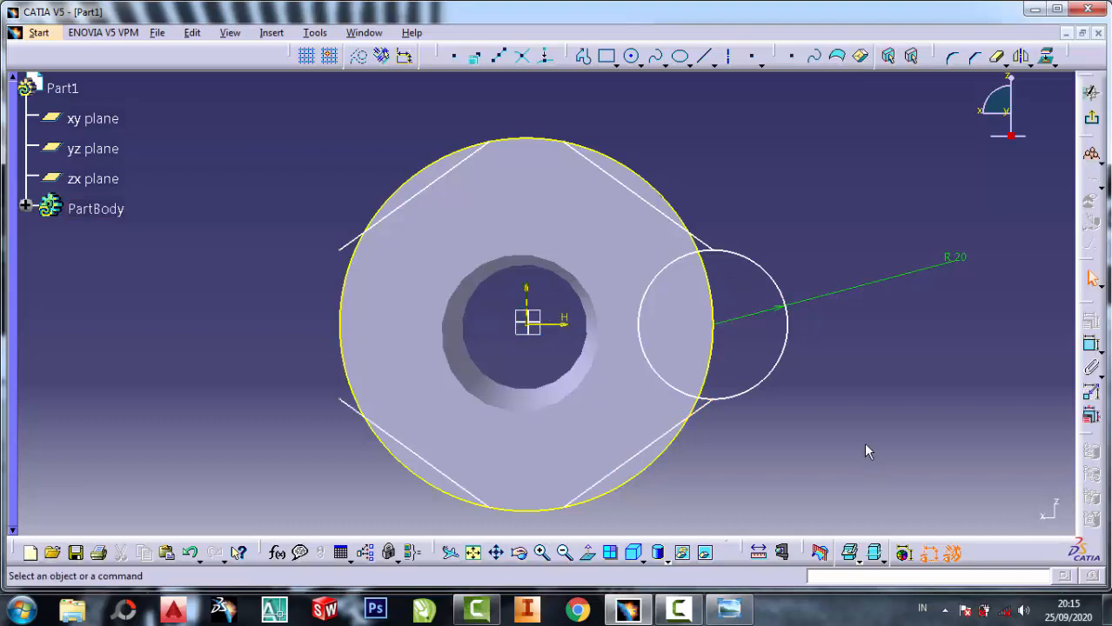
Step: Remove the R20 circle from the sketch and trim the upper-right line's end that extends beyond the projected flange edge
right_click(787, 324)
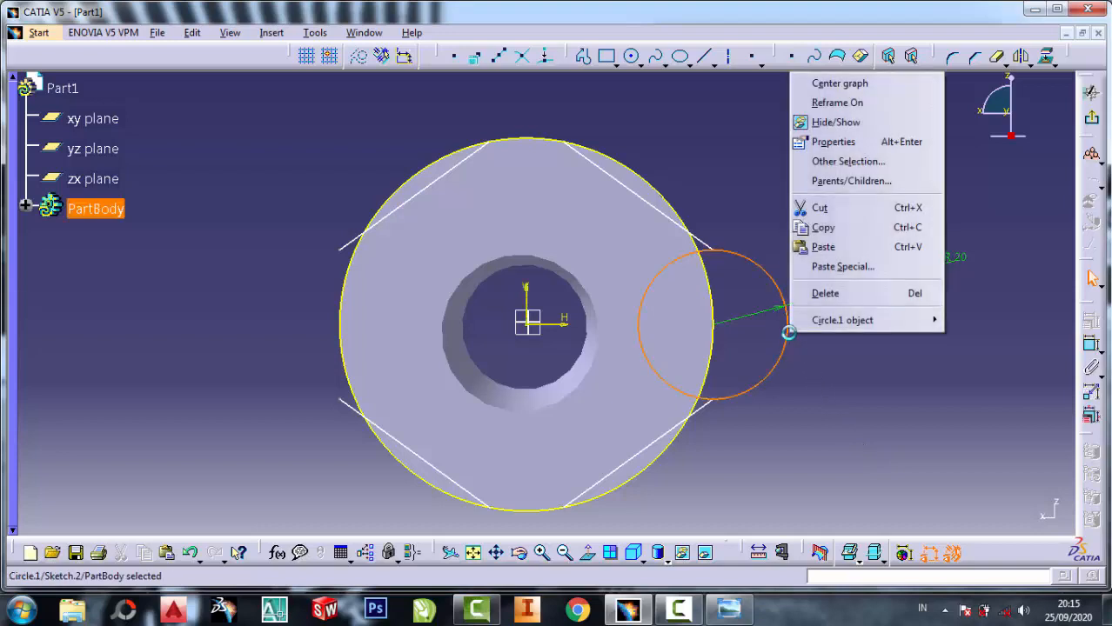
click(835, 210)
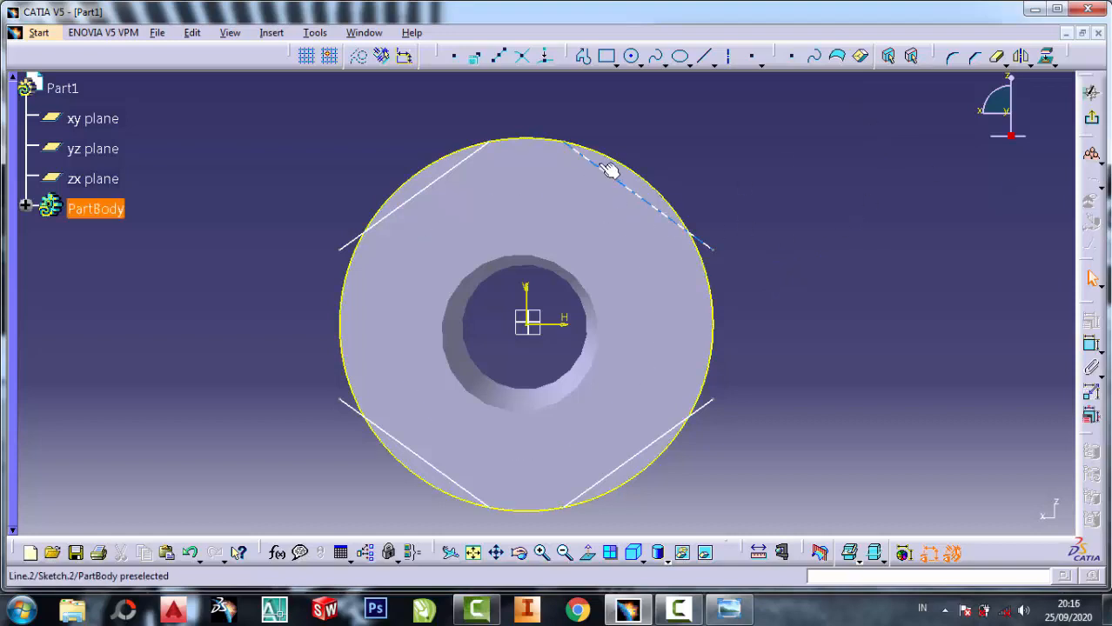
click(998, 58)
click(709, 246)
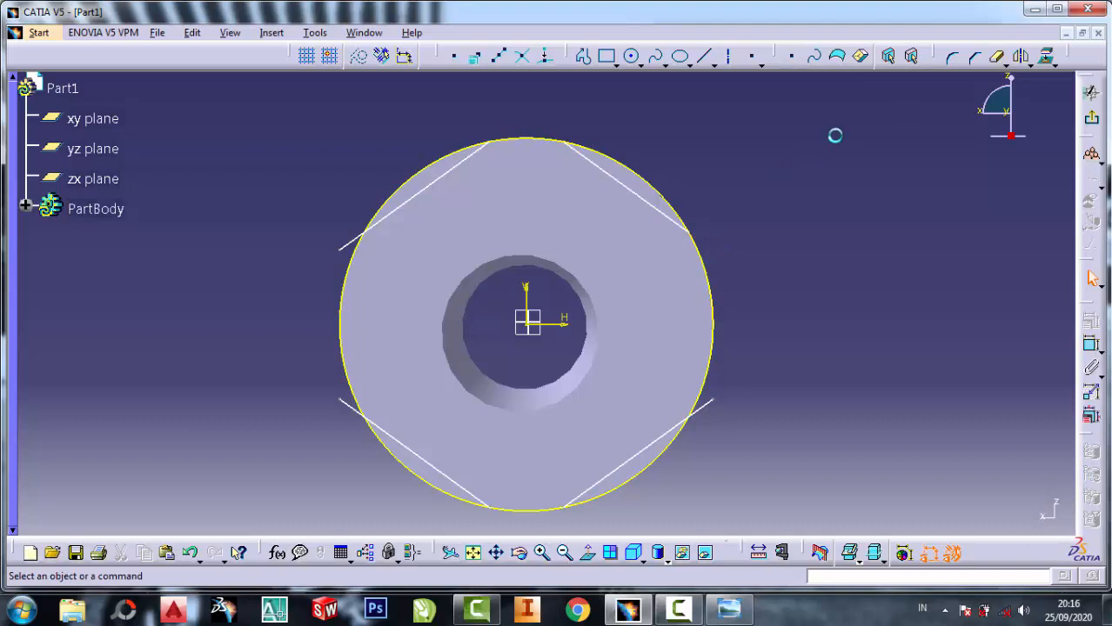
Step: Trim away the projected flange edge's right and top arcs and the upper-left line's end extending beyond the edge
click(1005, 64)
click(998, 59)
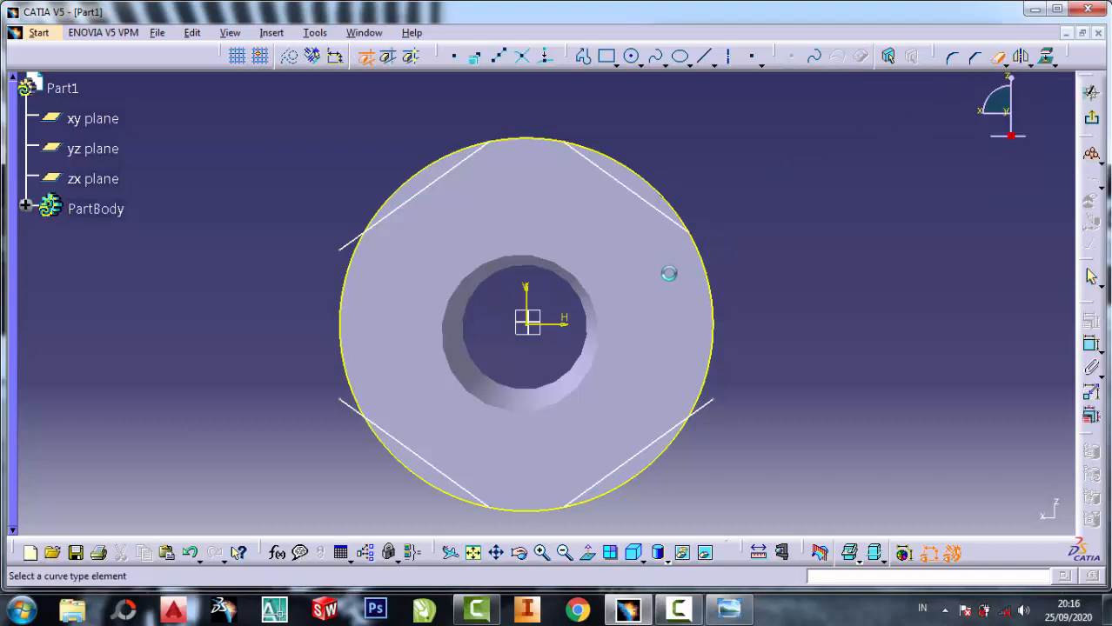
click(713, 282)
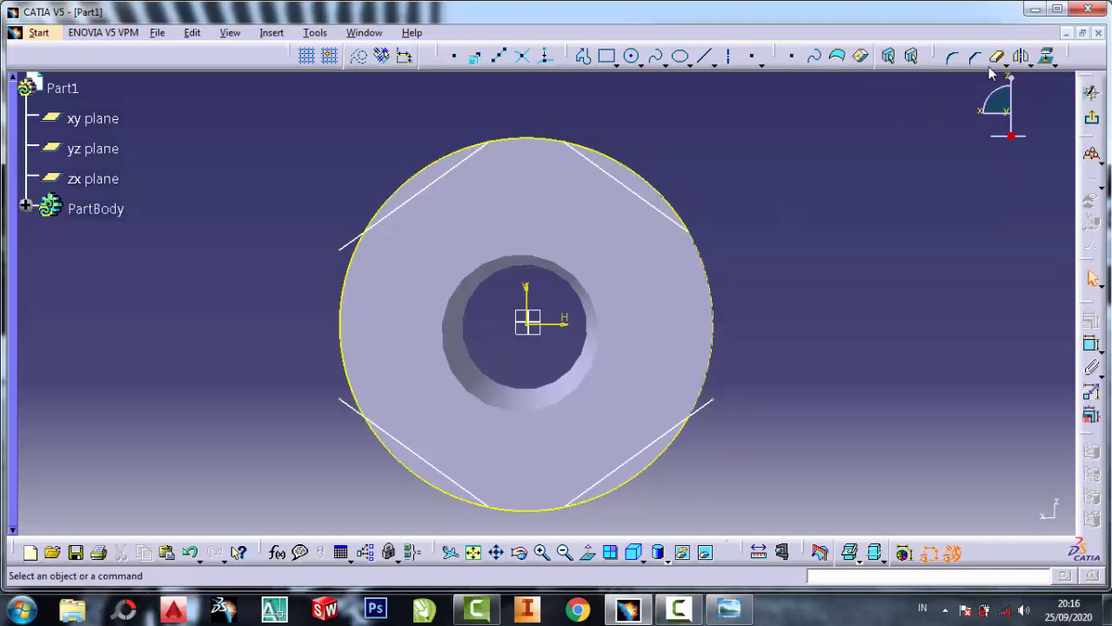
click(526, 142)
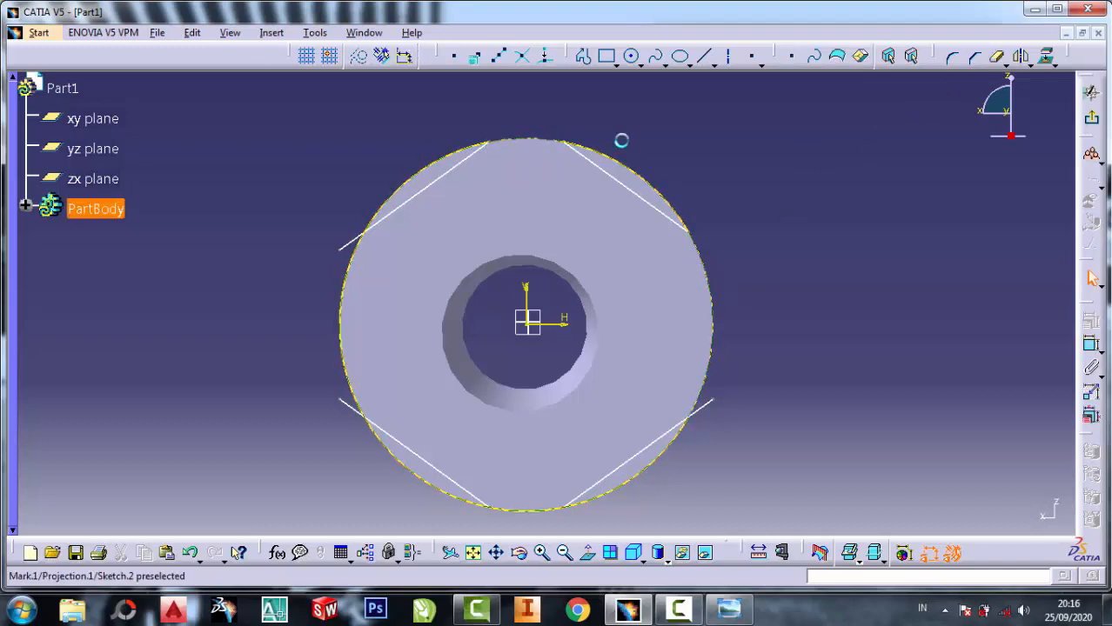
click(998, 58)
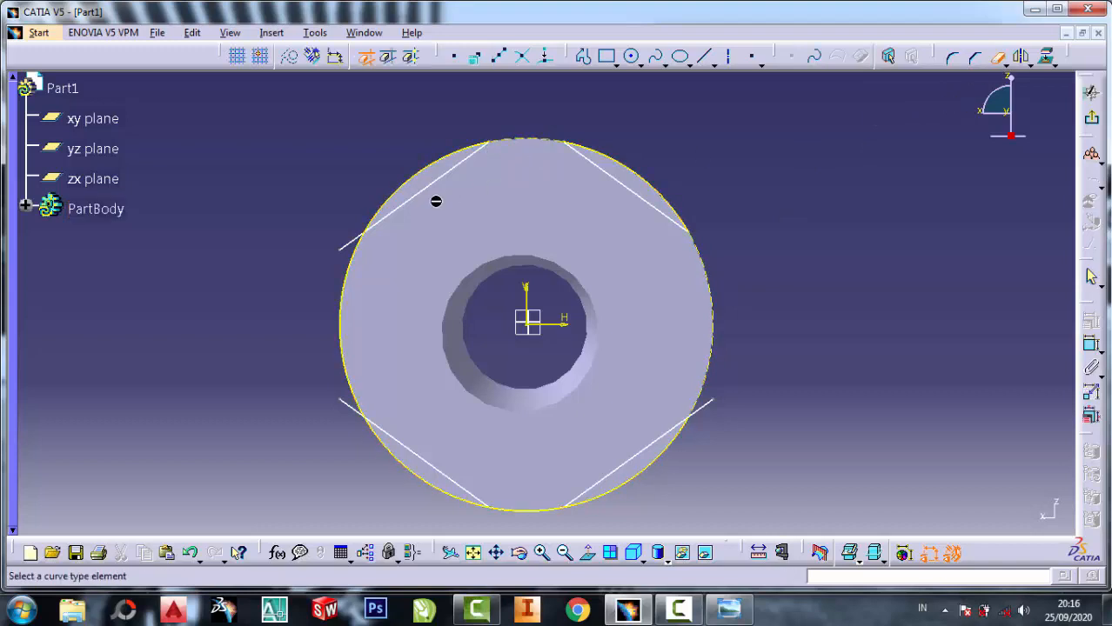
click(351, 242)
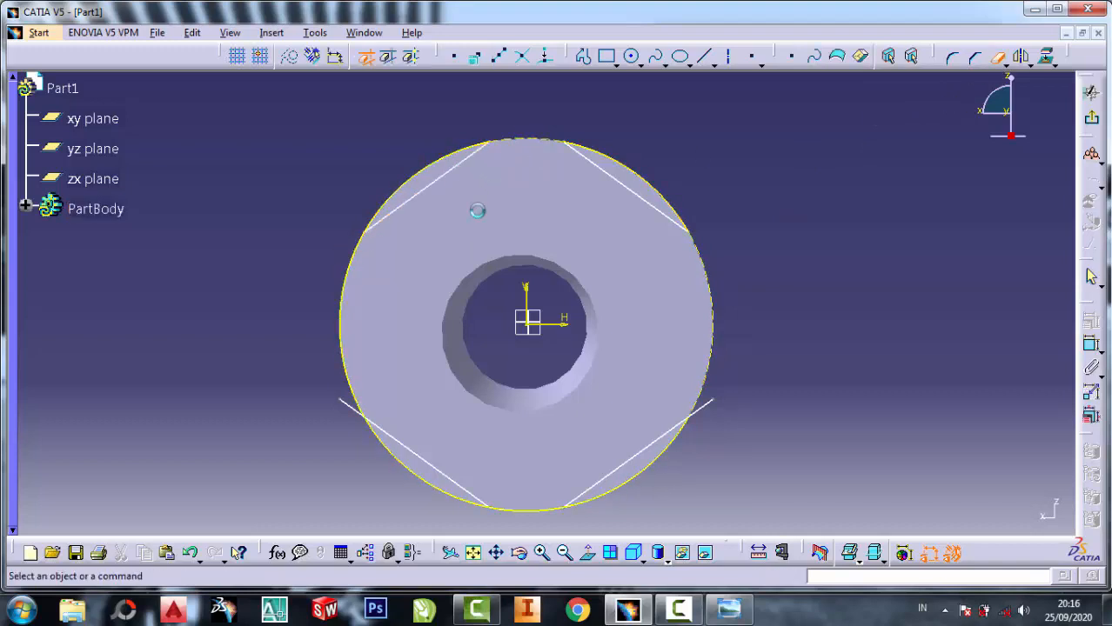
Step: Trim away the projected flange edge's left and bottom arcs and both lower slanted lines' ends extending beyond the edge
click(998, 58)
click(352, 291)
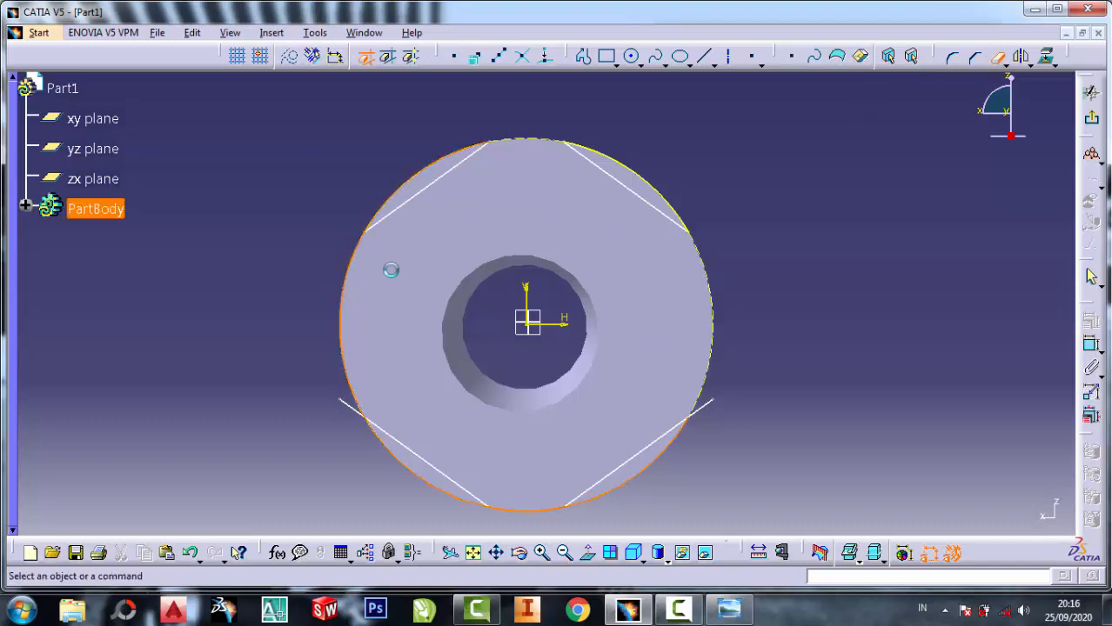
click(712, 404)
click(999, 59)
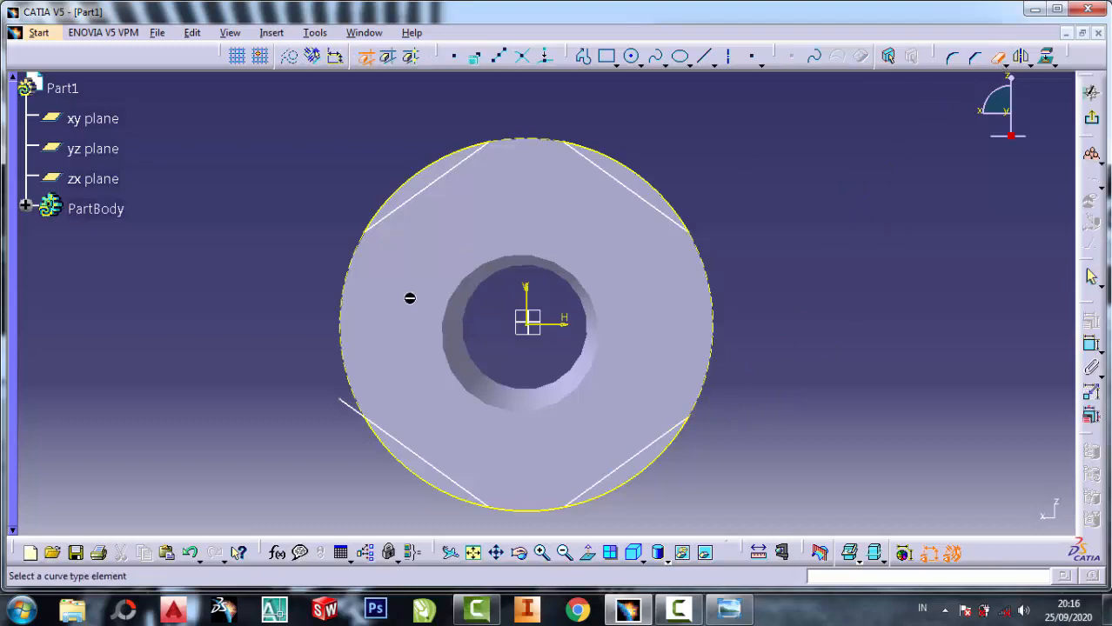
click(354, 406)
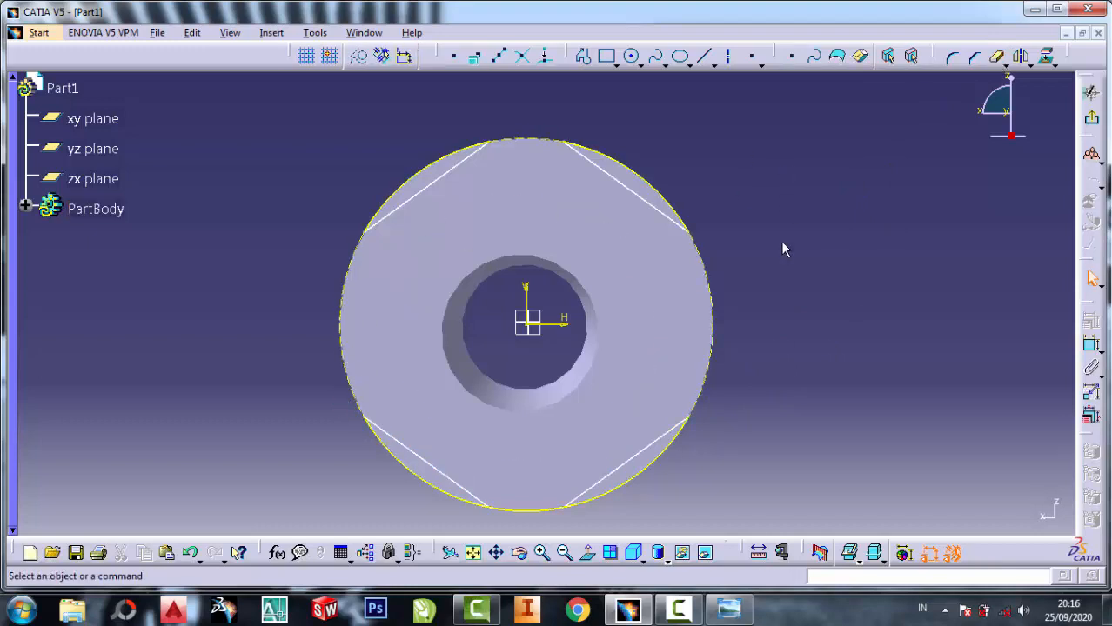
click(997, 58)
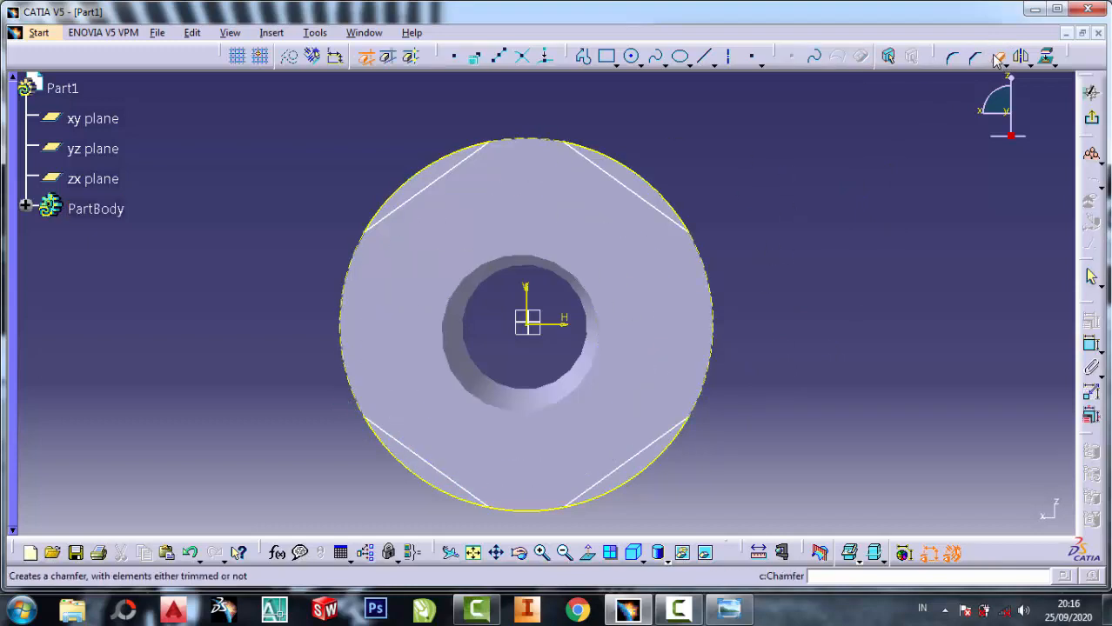
click(529, 511)
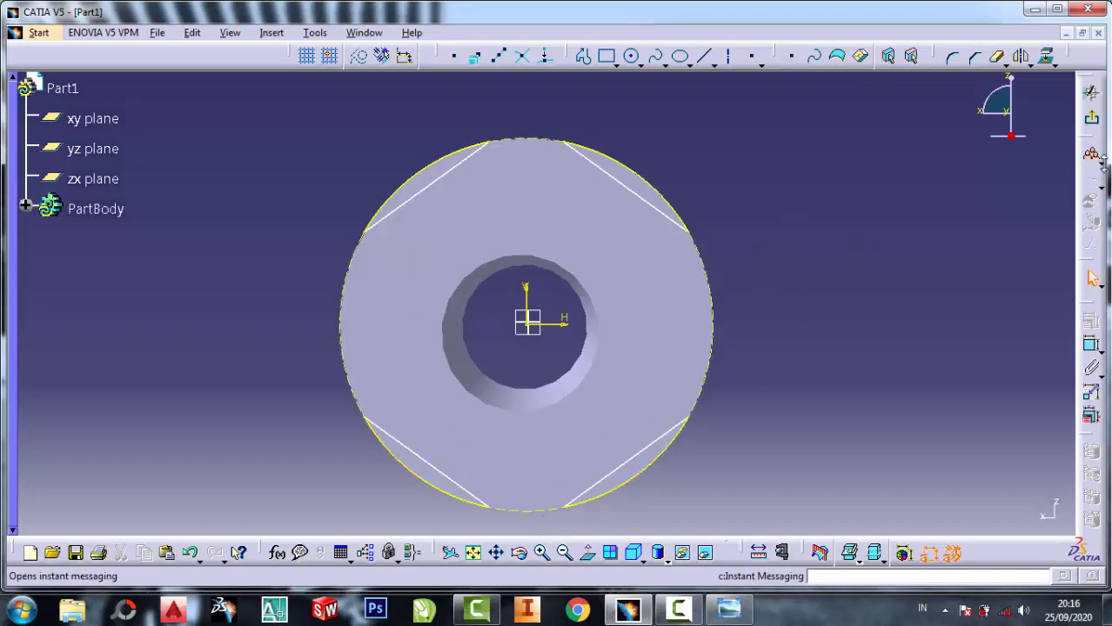
Step: Finish the sketch and cut its four edge segments from the flange with a 20 mm deep pocket
click(1091, 92)
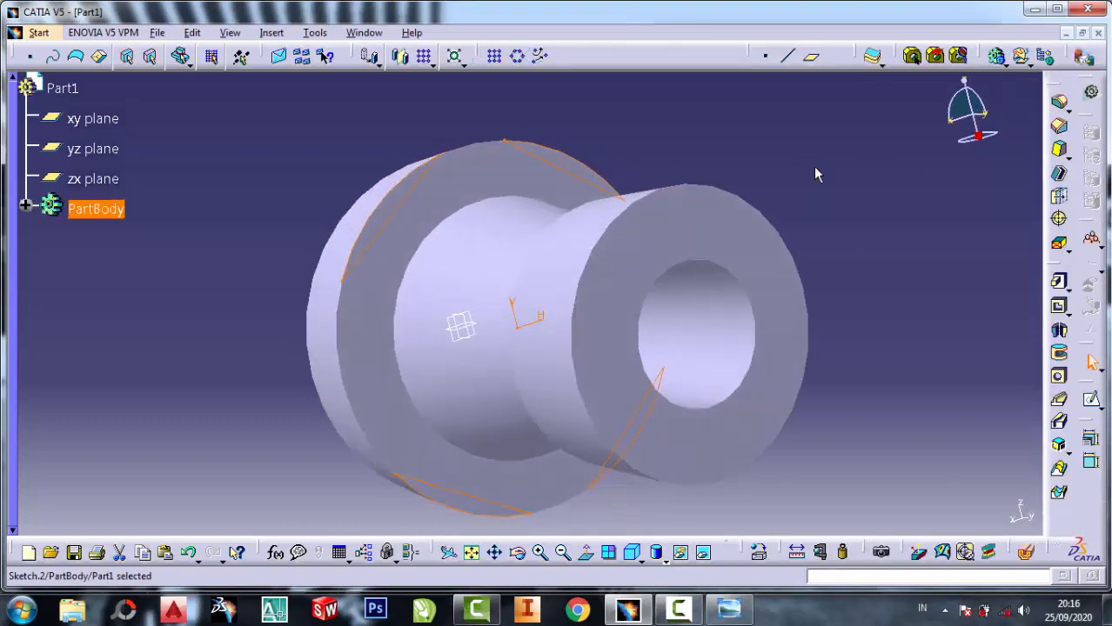
click(1059, 305)
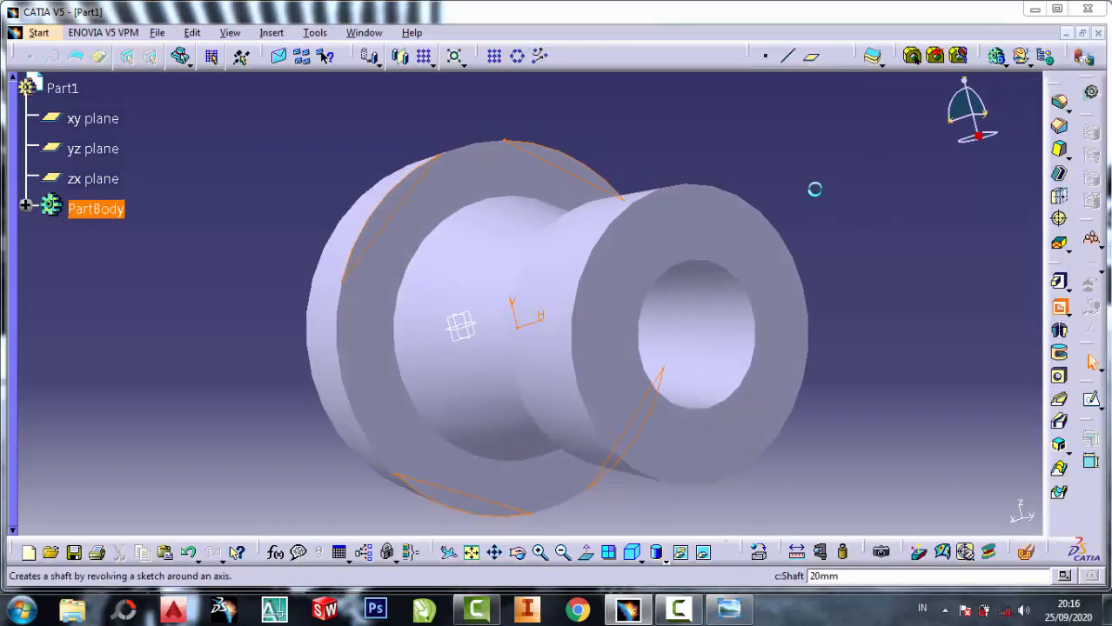
drag(939, 318, 859, 318)
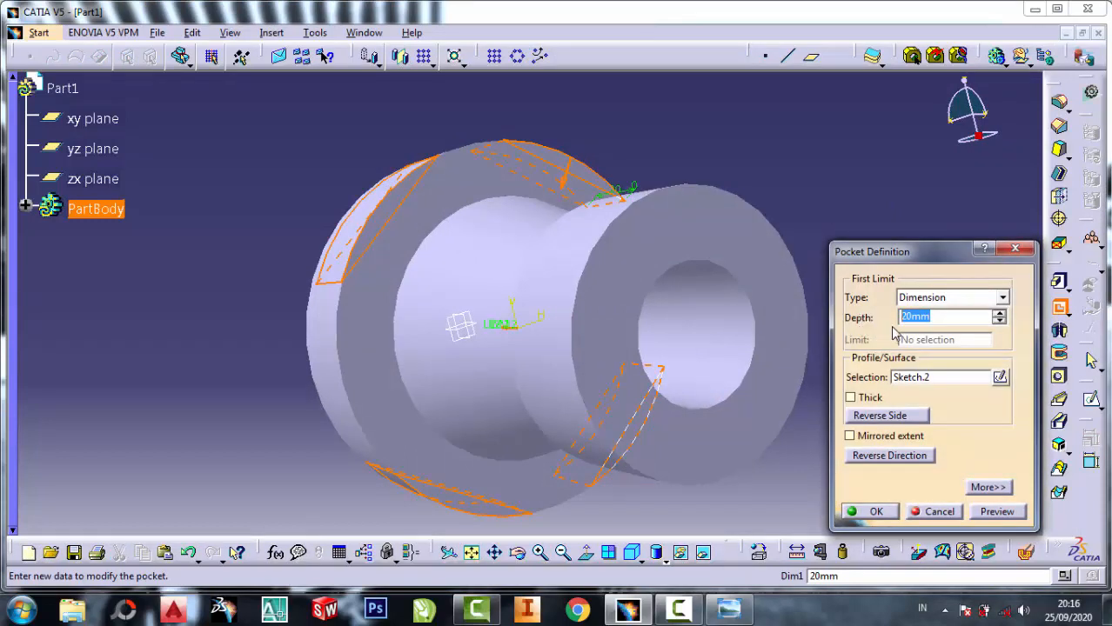
click(875, 512)
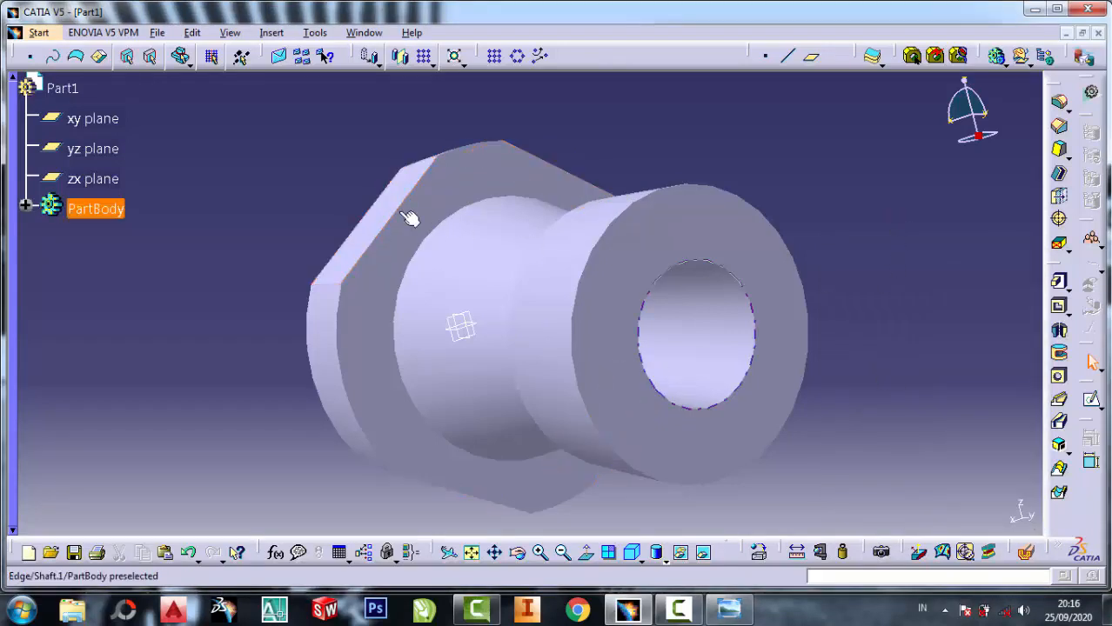
Step: Start a sketch on the flange's hub-side face and project the flange's right outer arc into it
middle_drag(789, 204, 781, 167)
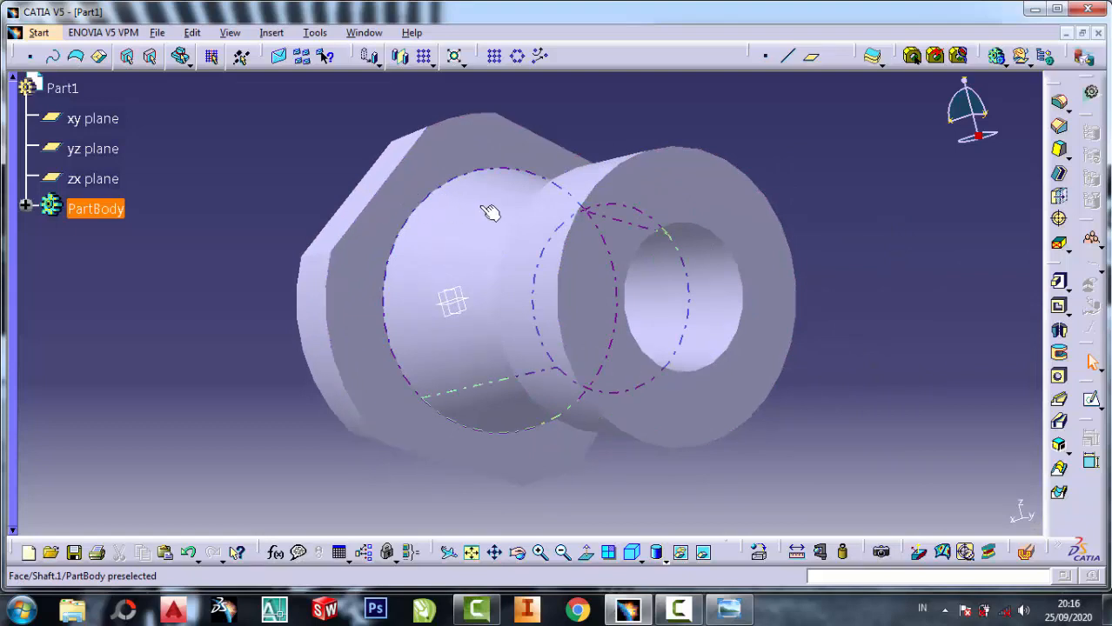
middle_drag(490, 213, 481, 216)
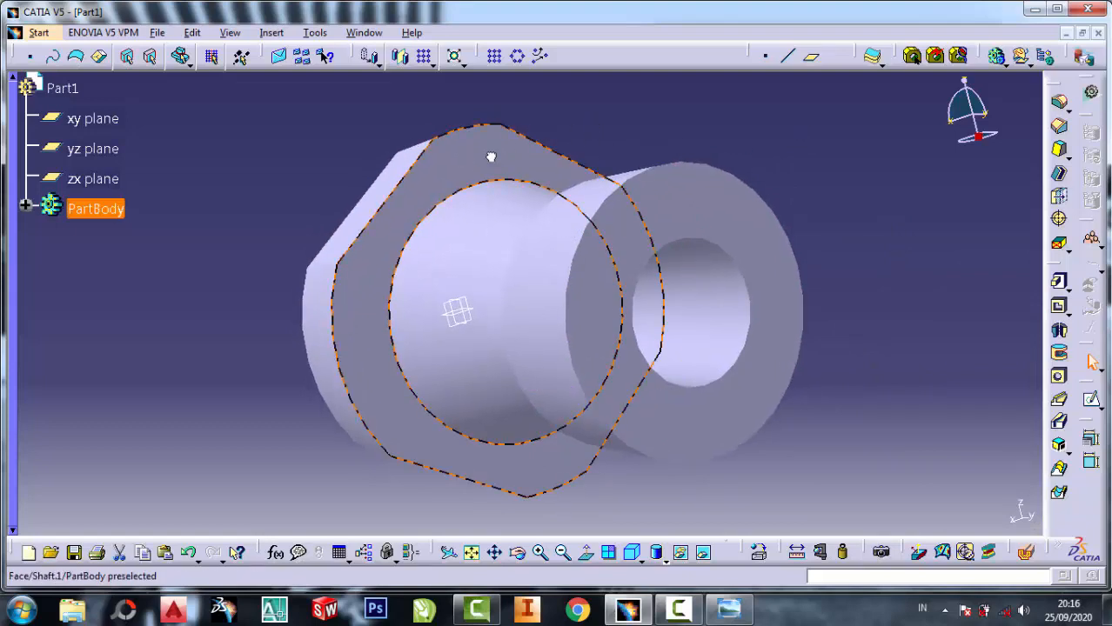
click(490, 157)
click(1091, 399)
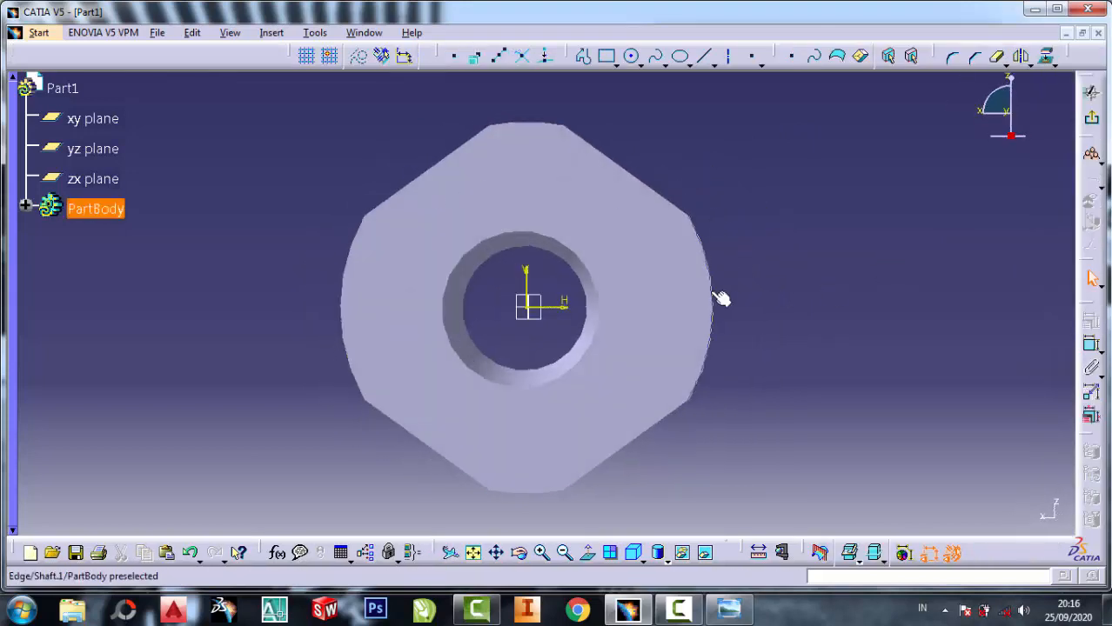
click(711, 298)
click(873, 175)
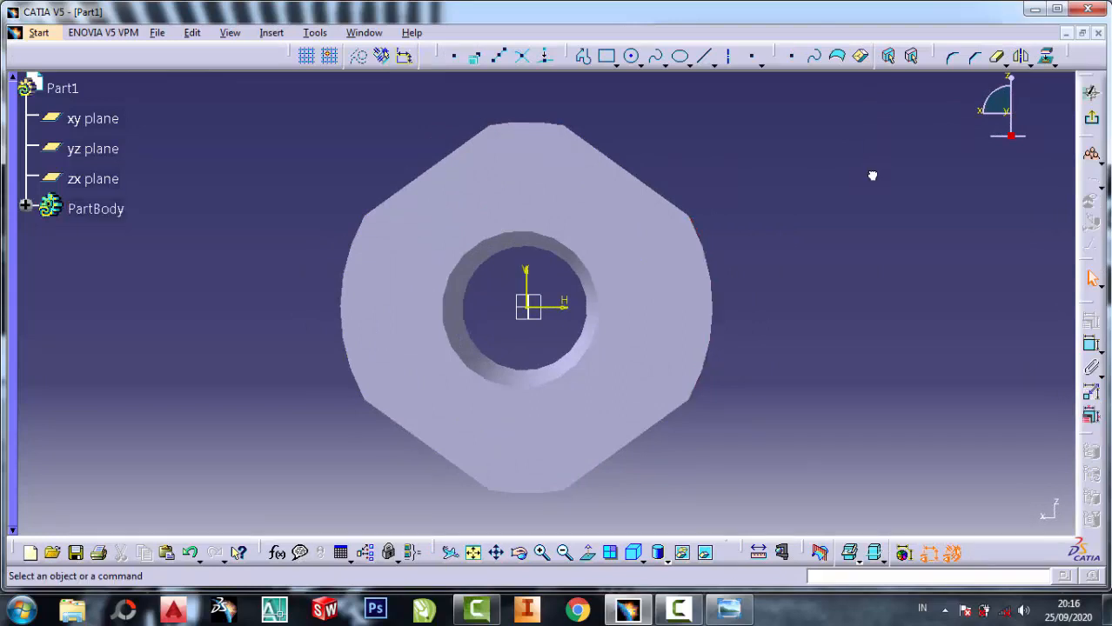
click(715, 312)
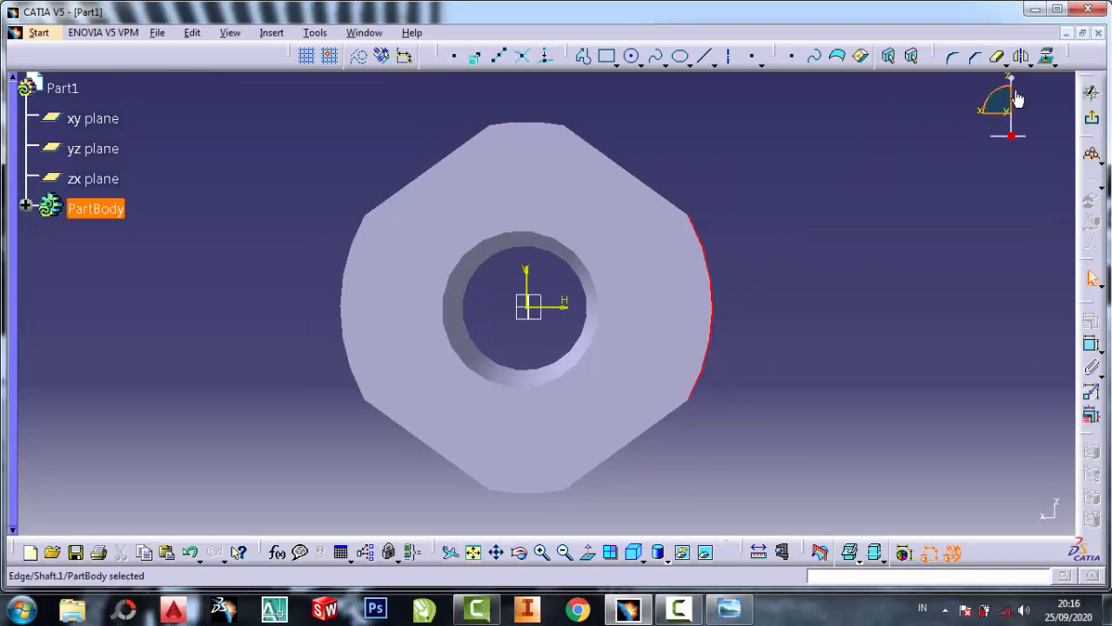
click(853, 216)
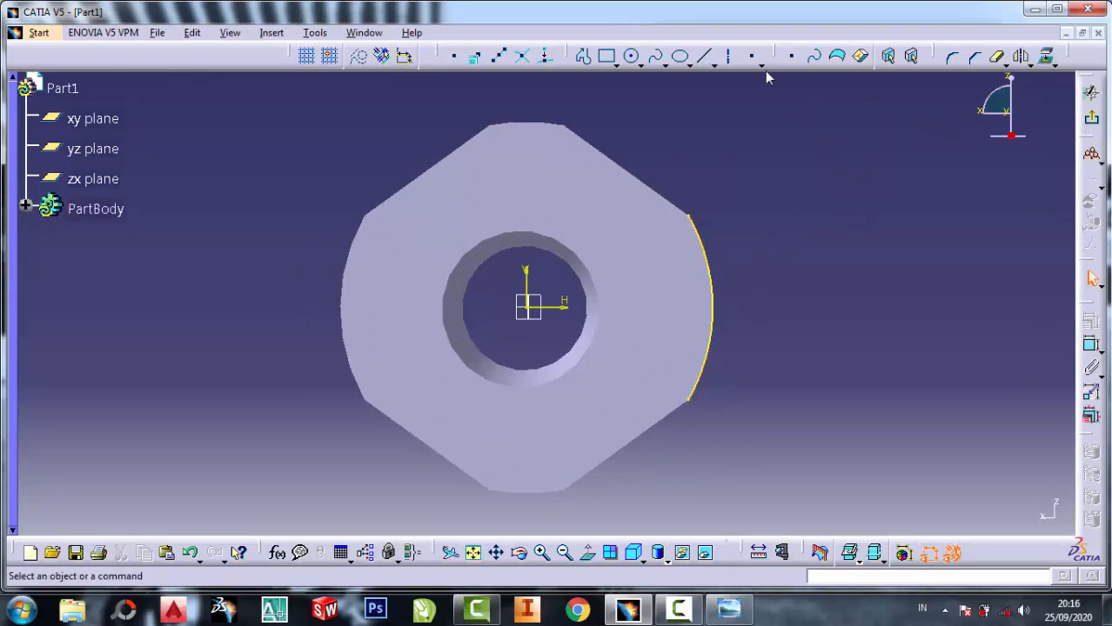
Step: Draw a circle centred on the projected right arc, level with the horizontal axis, and set its radius to 20 mm
click(631, 56)
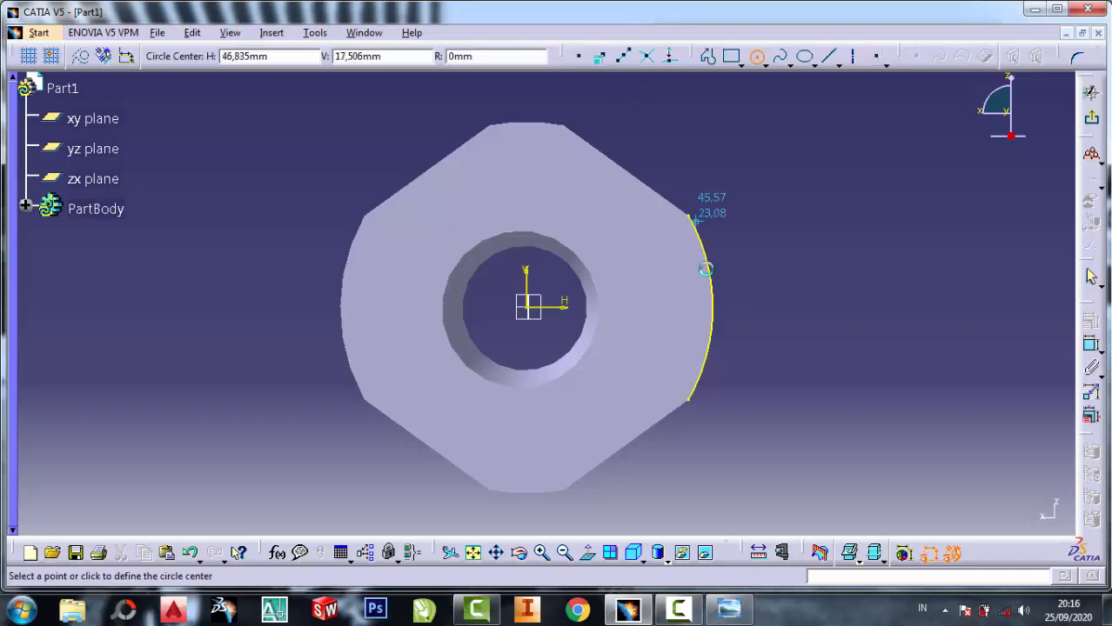
click(715, 308)
click(715, 236)
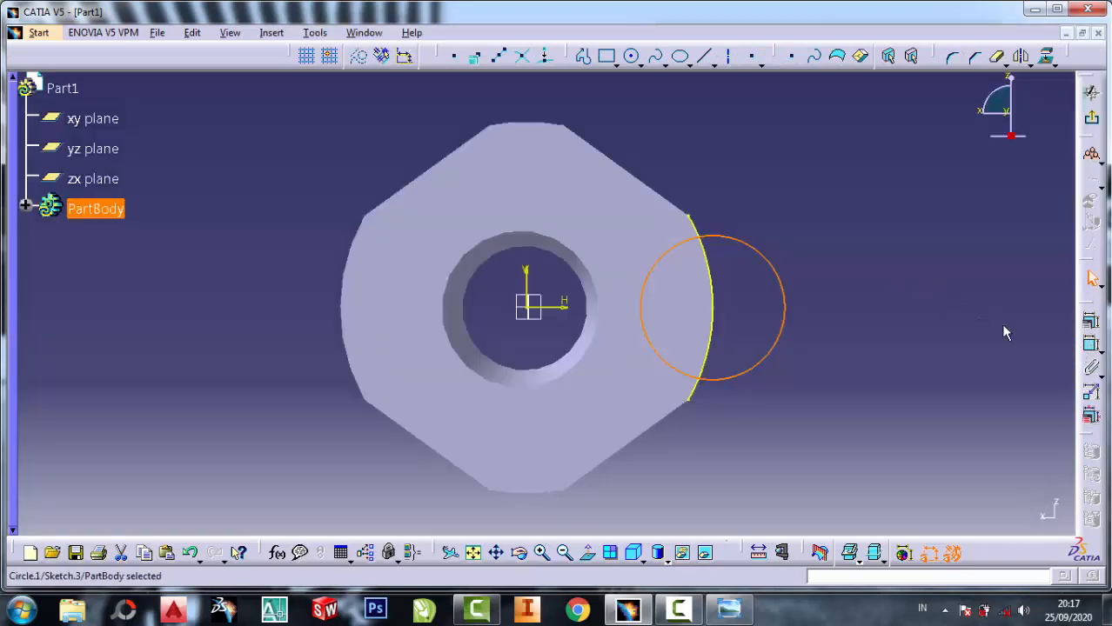
click(1090, 344)
click(900, 295)
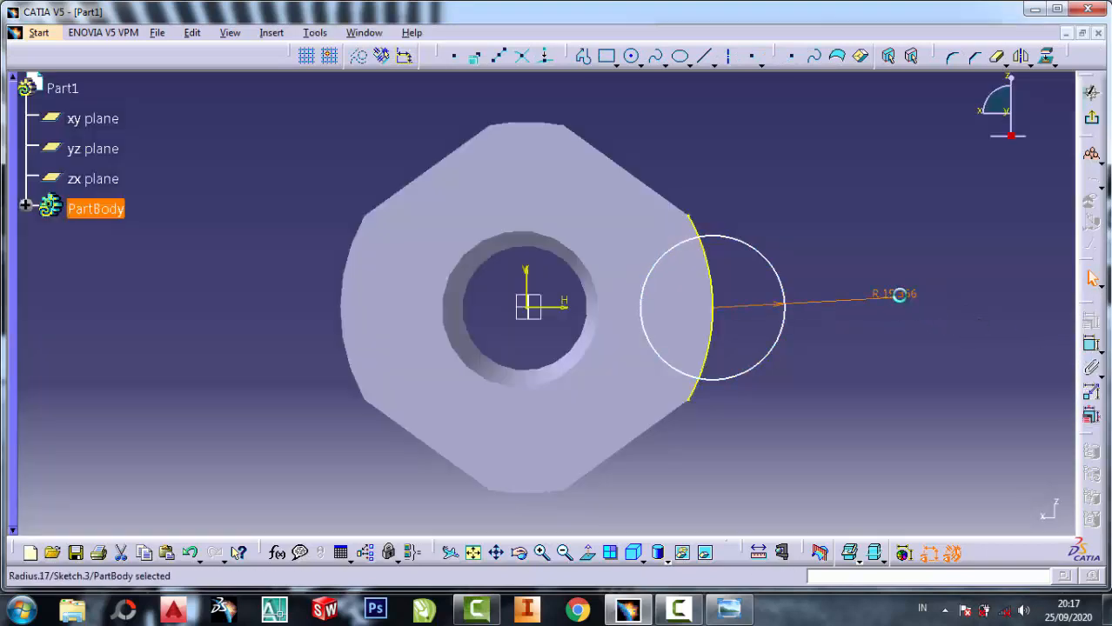
double_click(900, 294)
text(20)
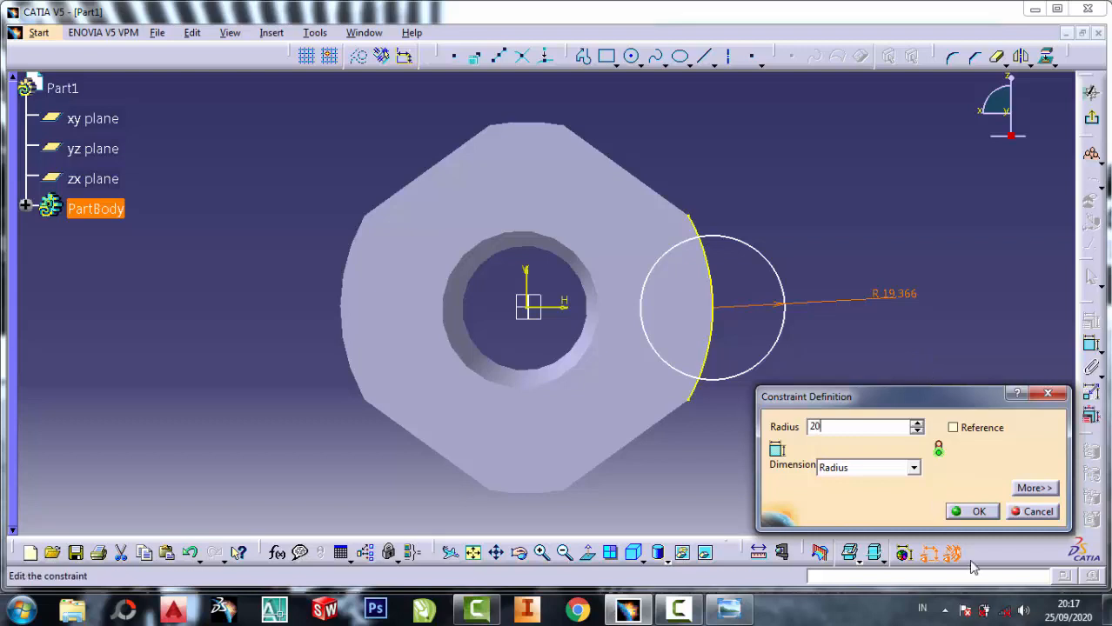
click(972, 511)
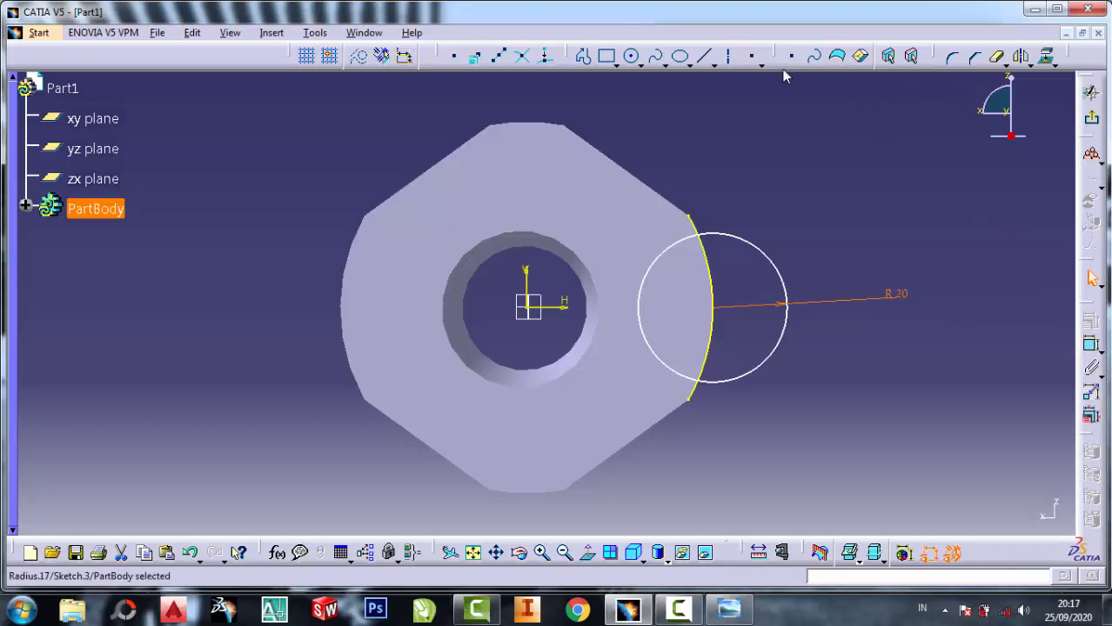
Step: Project the flange's top and bottom edge arcs into the sketch
click(703, 55)
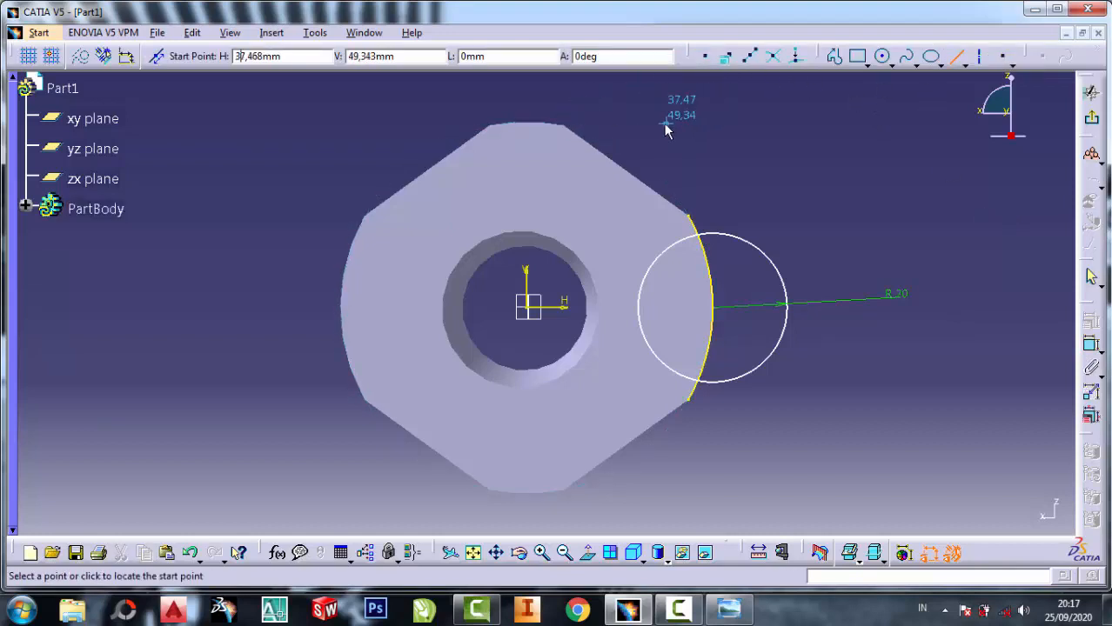
key(Escape)
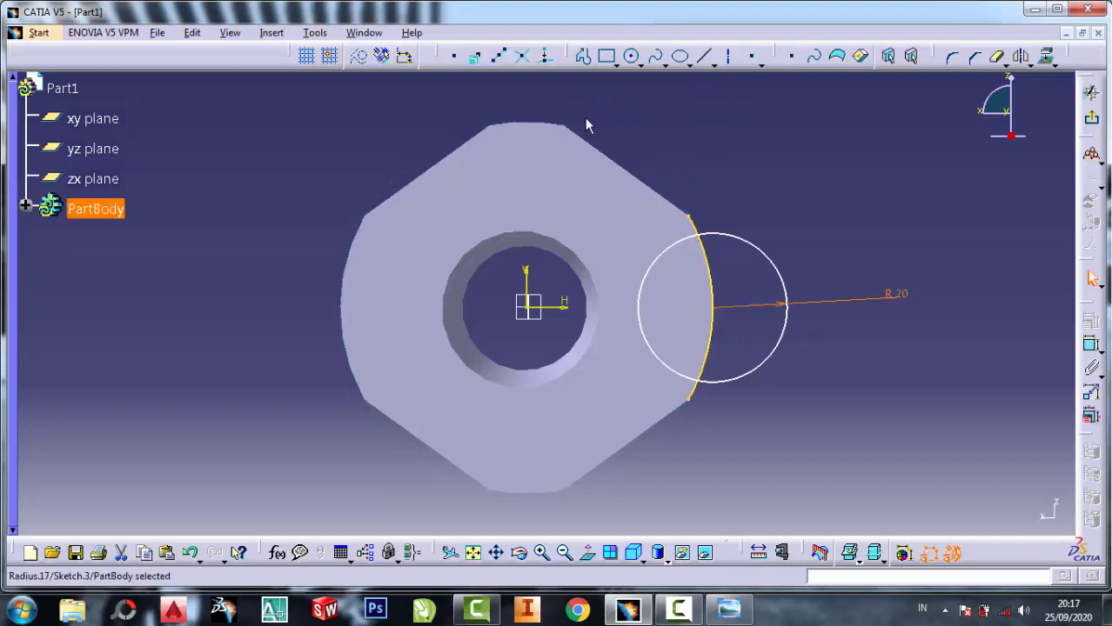
click(563, 127)
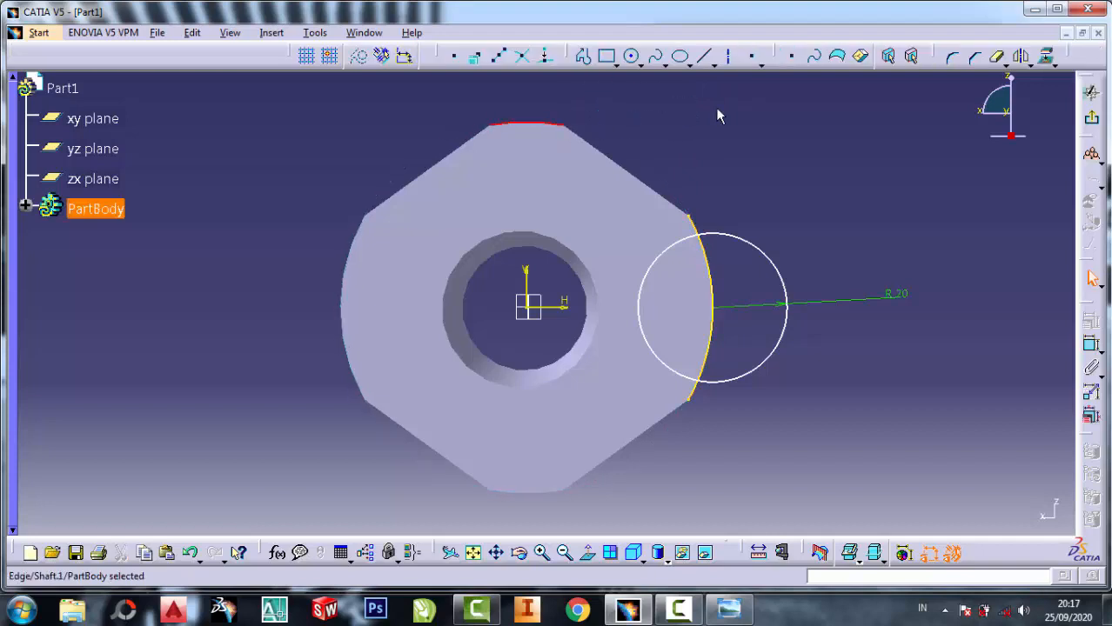
click(1020, 57)
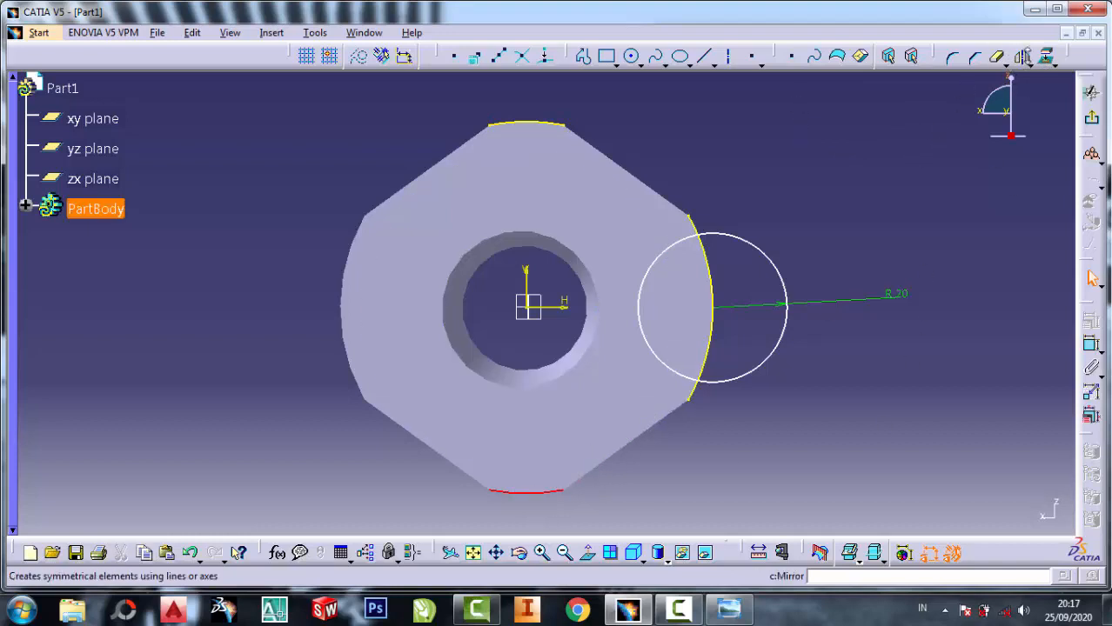
click(1046, 57)
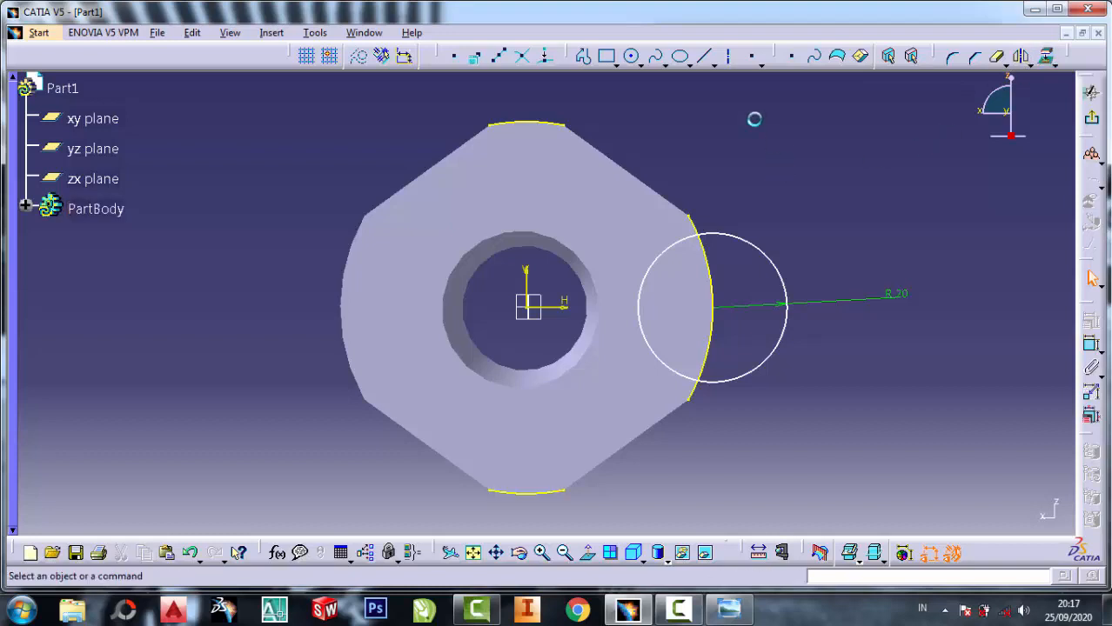
Step: Draw a line from the top arc's right end to the upper side of the R20 circle and mirror it about the horizontal axis
click(704, 57)
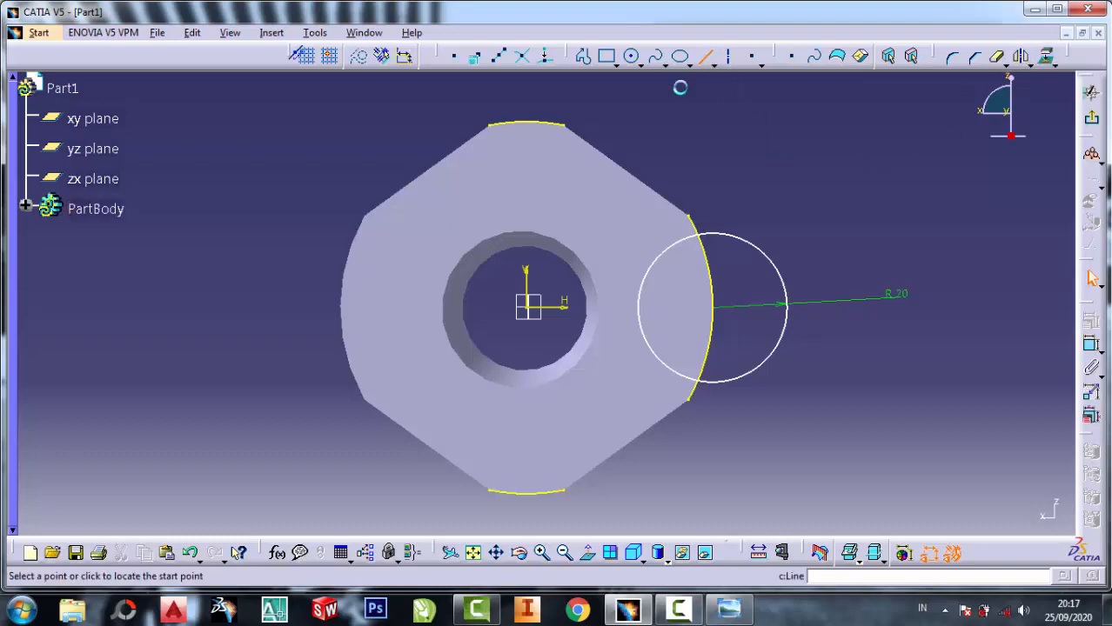
click(573, 129)
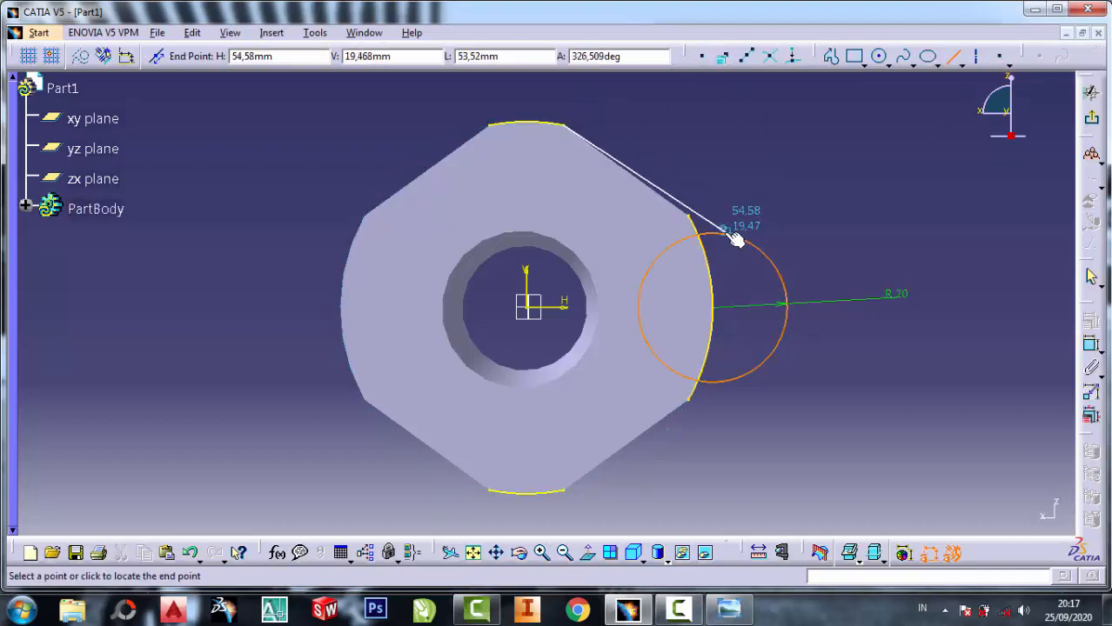
click(715, 232)
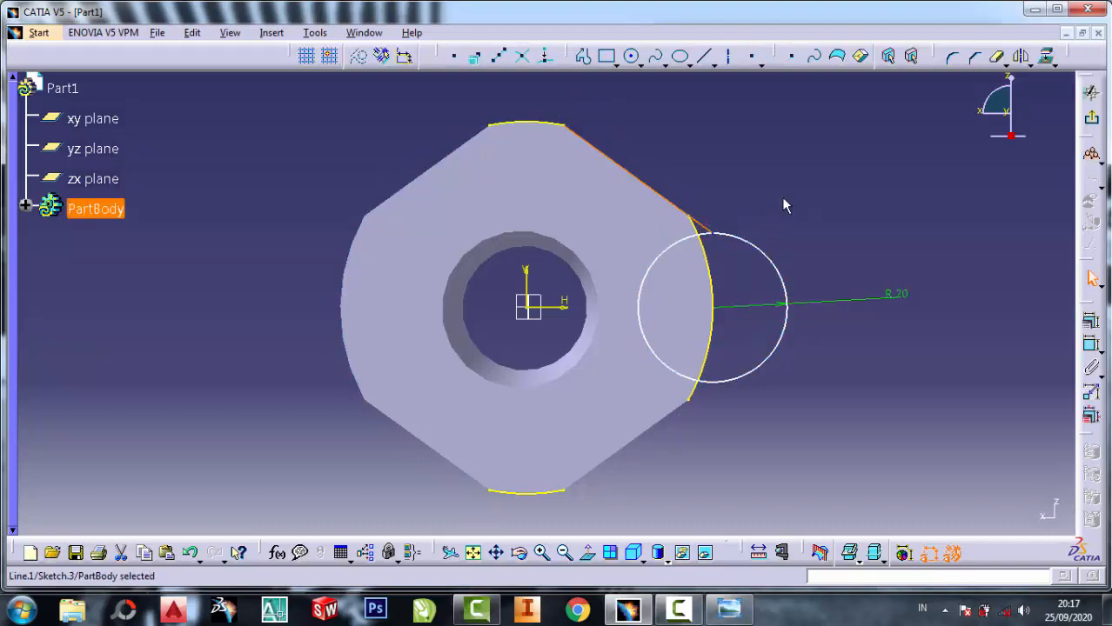
click(1021, 56)
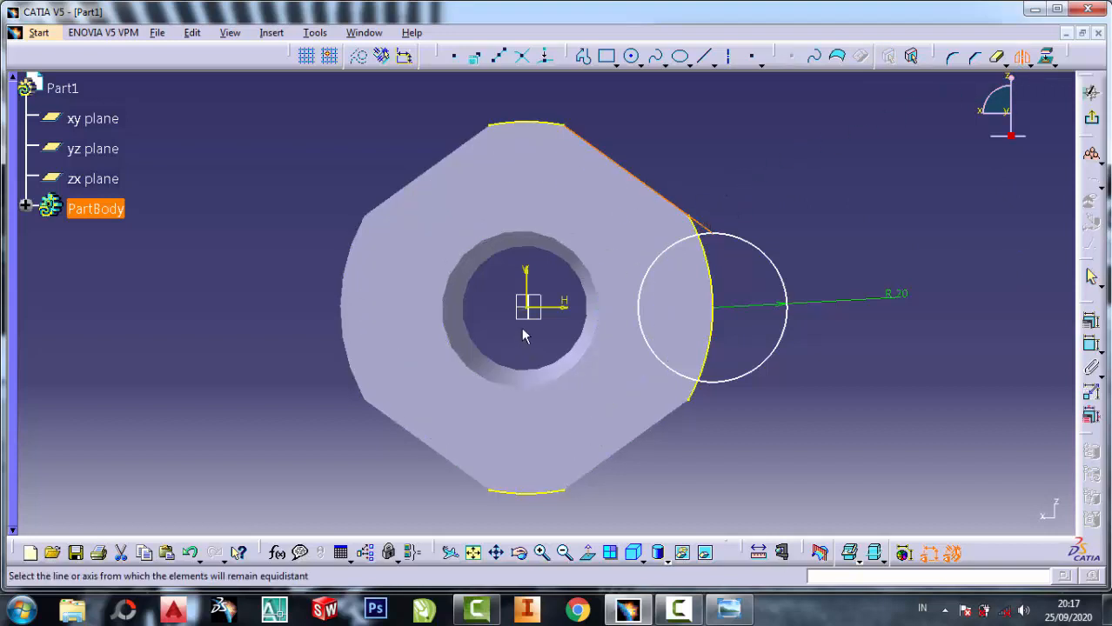
click(561, 308)
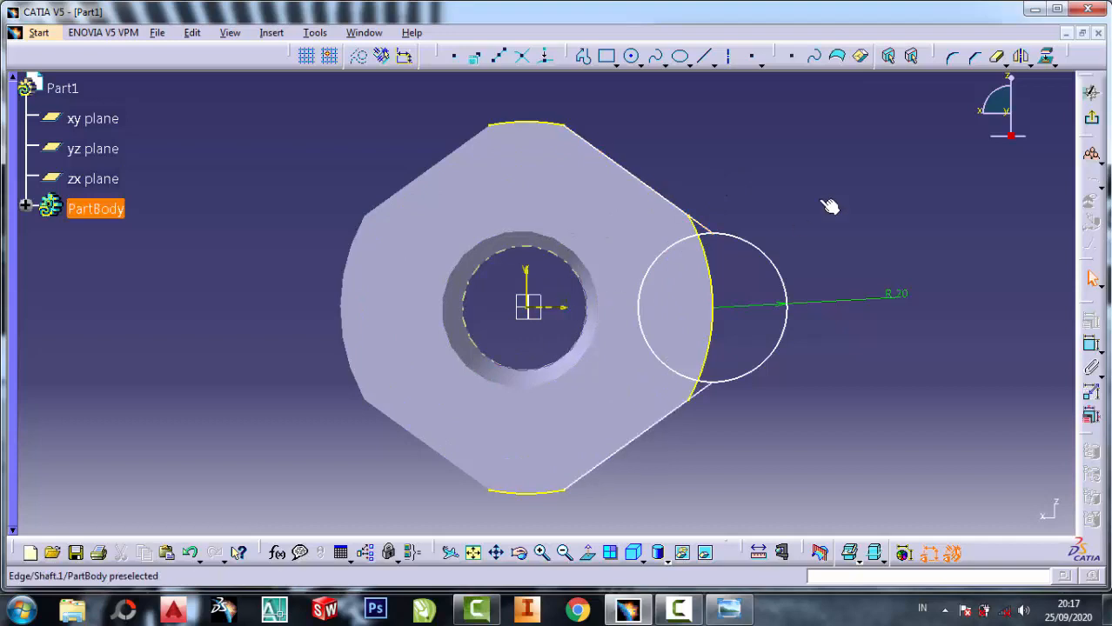
Step: Mirror the upper-right and lower-right slanted lines about the sketch's vertical axis
click(1019, 56)
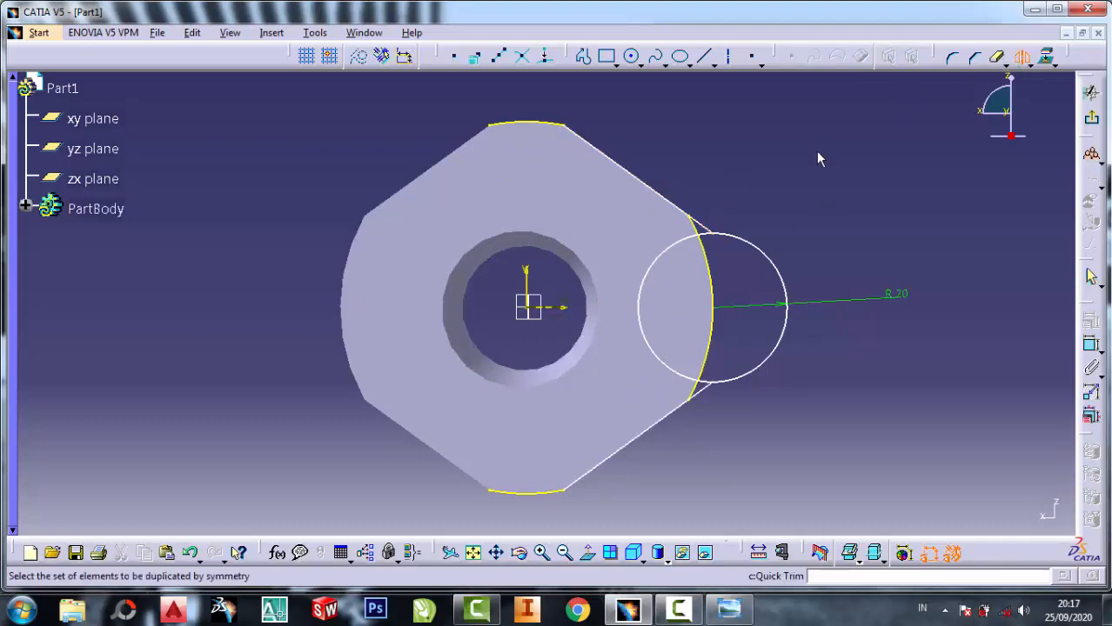
click(712, 231)
click(525, 277)
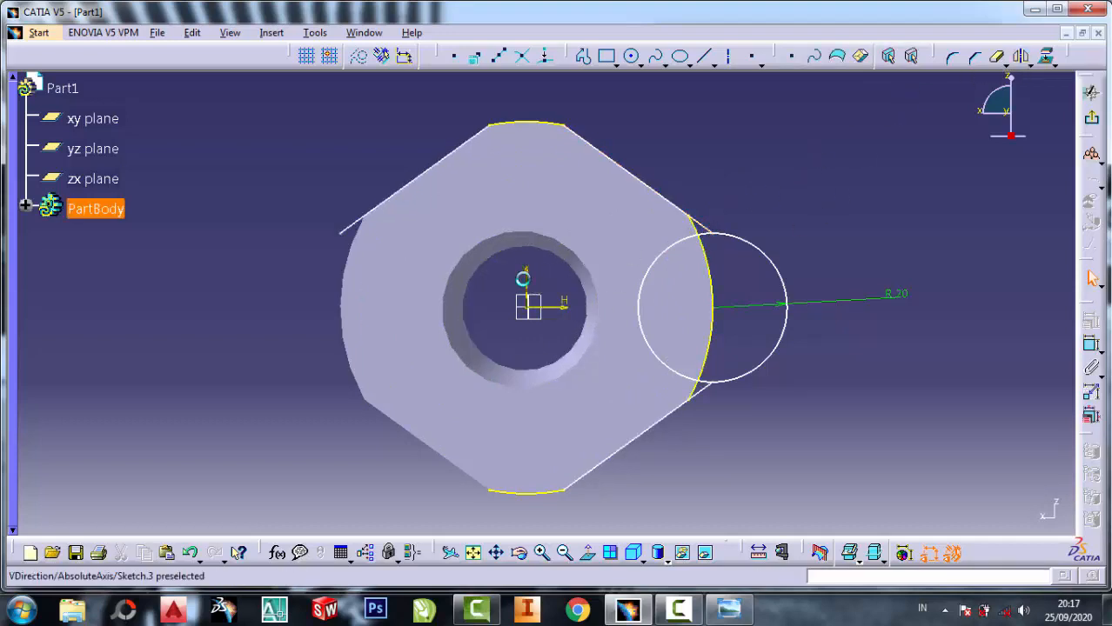
click(1020, 56)
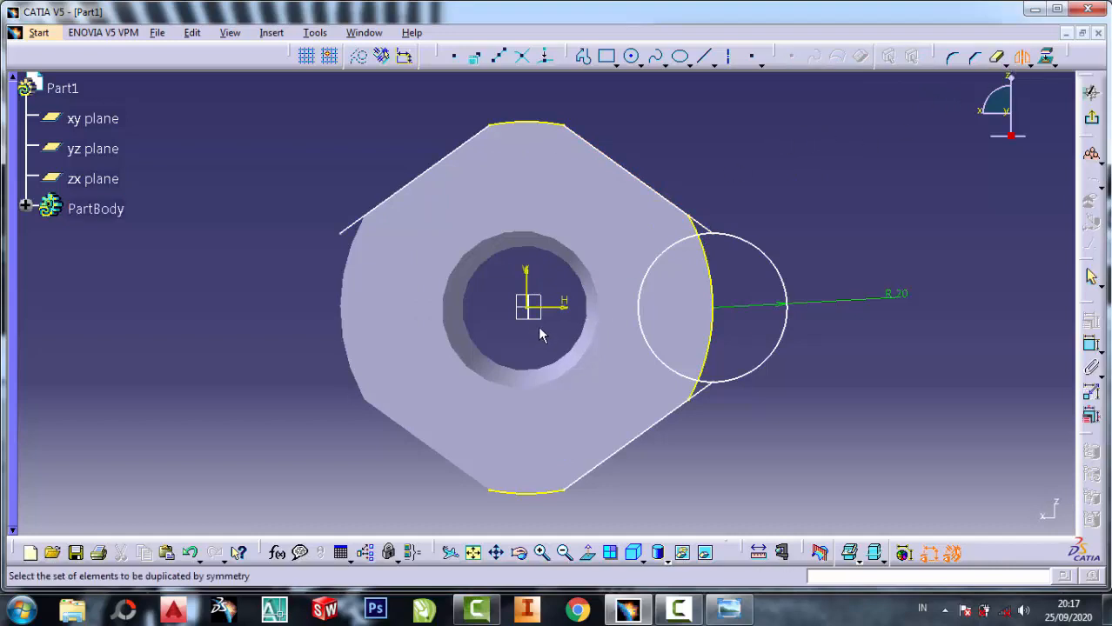
click(705, 400)
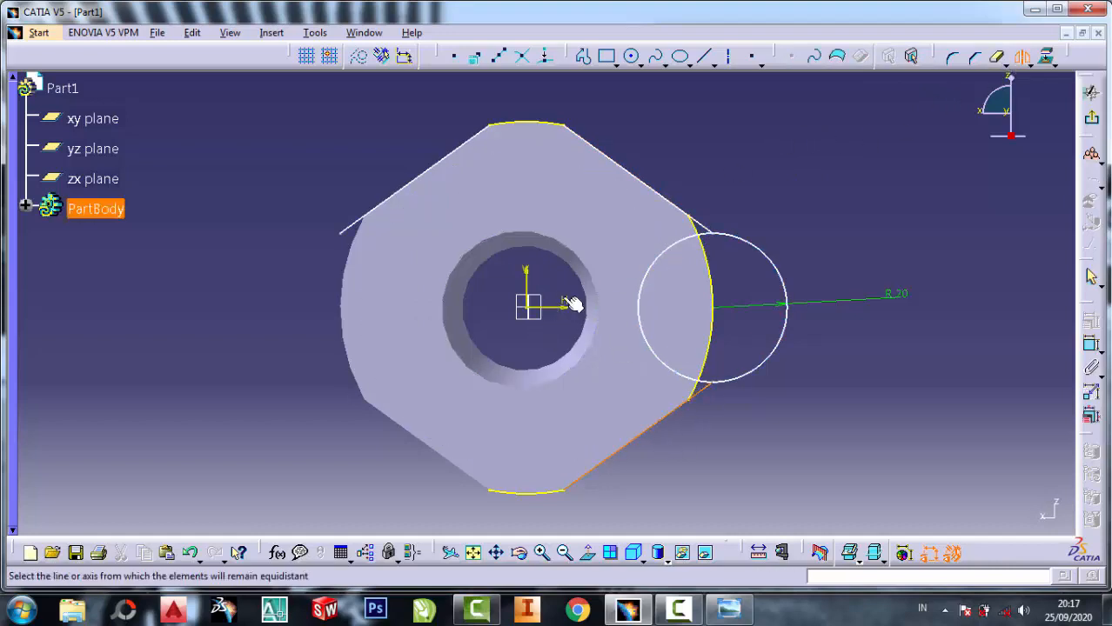
click(528, 277)
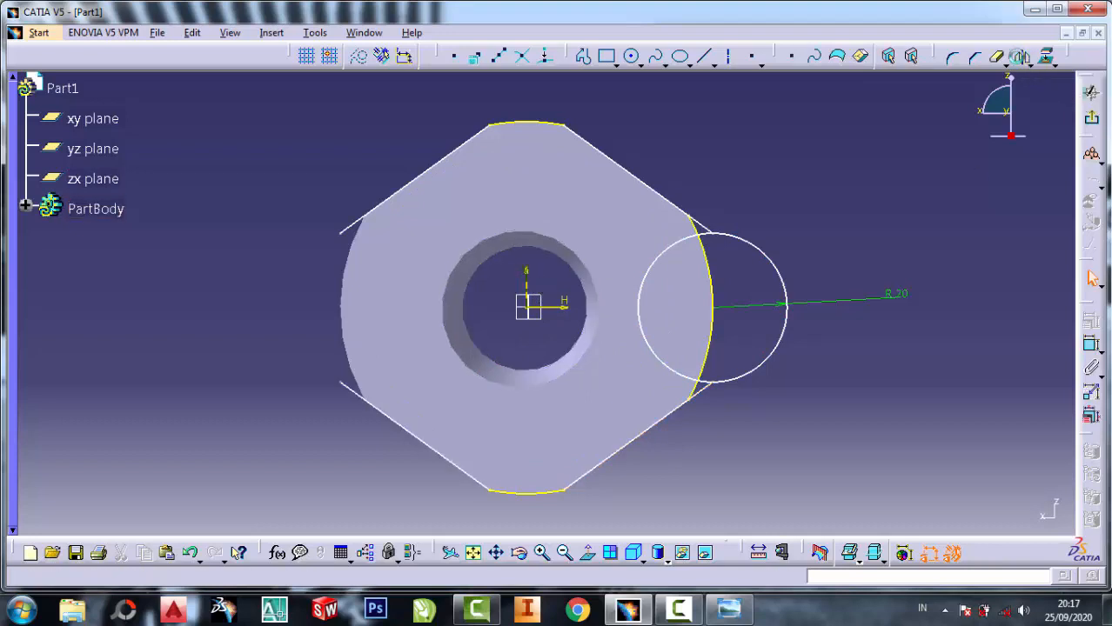
Step: Mirror the right R20 circle about the sketch's vertical axis
click(1019, 56)
click(785, 284)
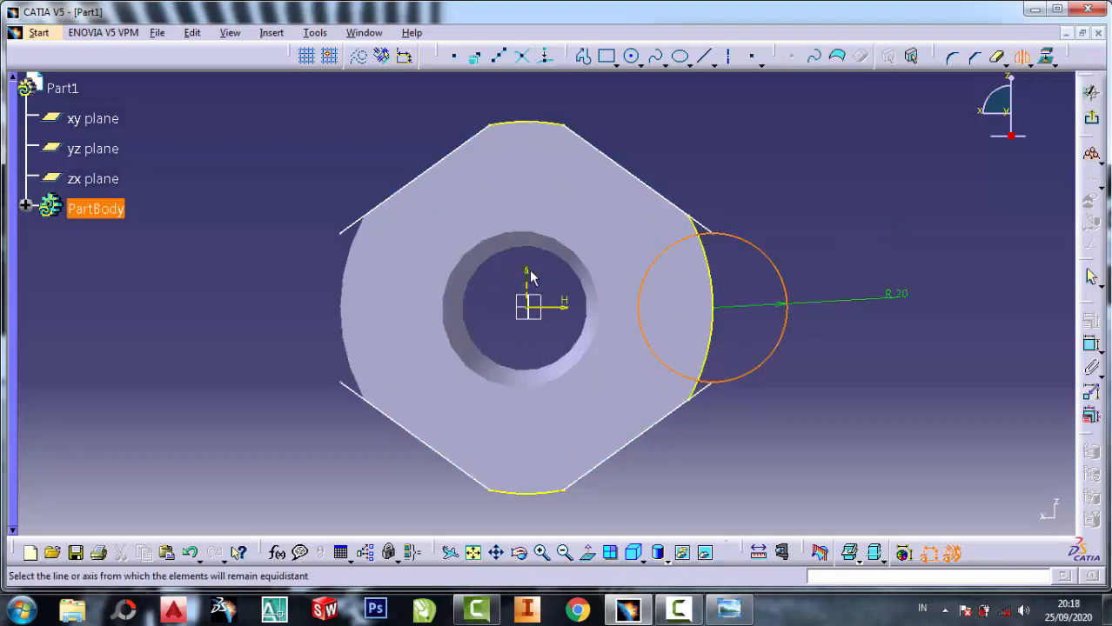
click(528, 277)
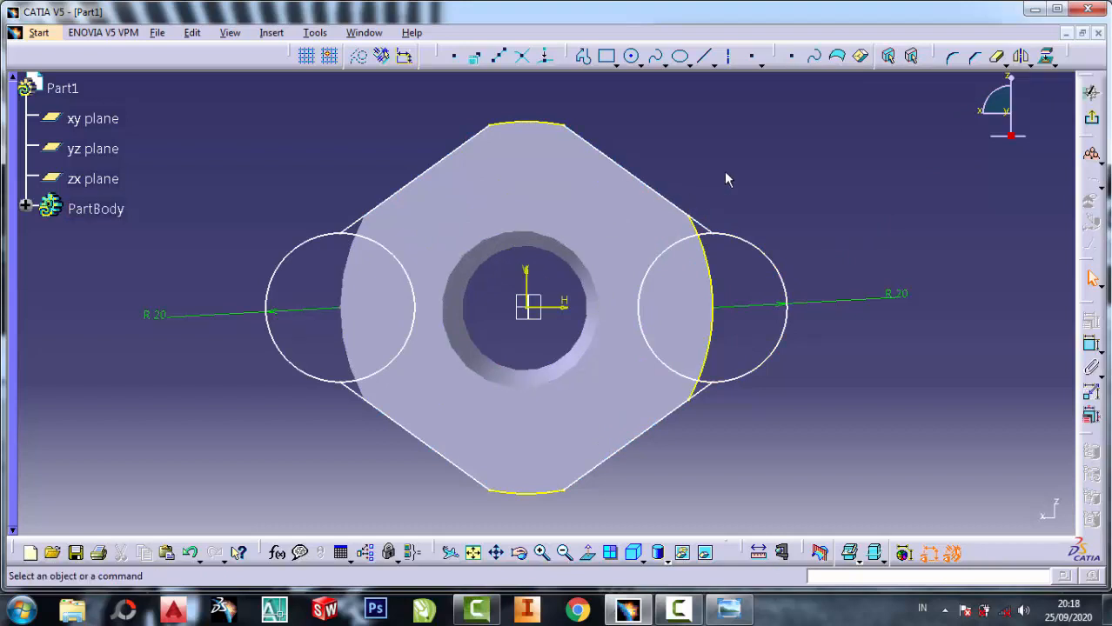
Step: Use Quick Trim to remove the right circle's inner portion and the projected right arc between the circle's cut ends
click(997, 56)
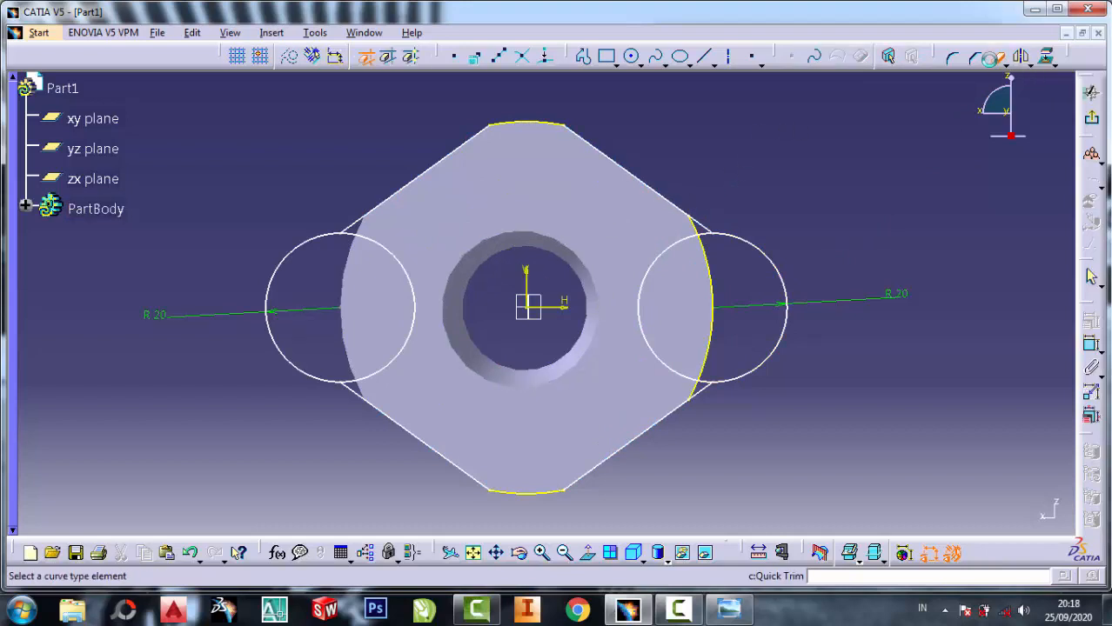
click(659, 274)
click(997, 63)
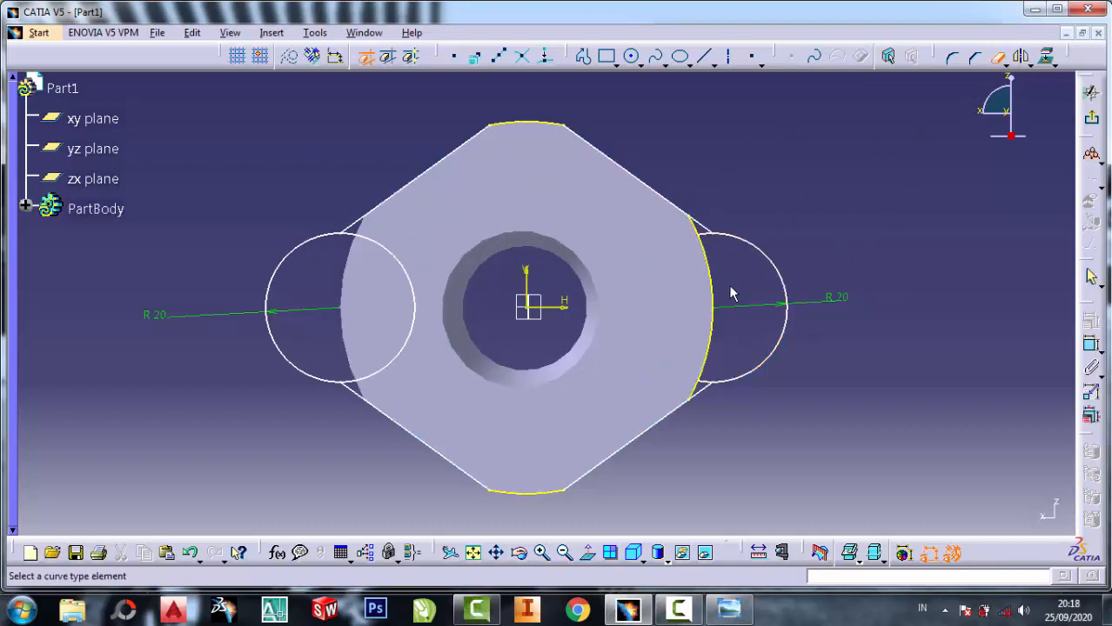
click(717, 286)
click(997, 59)
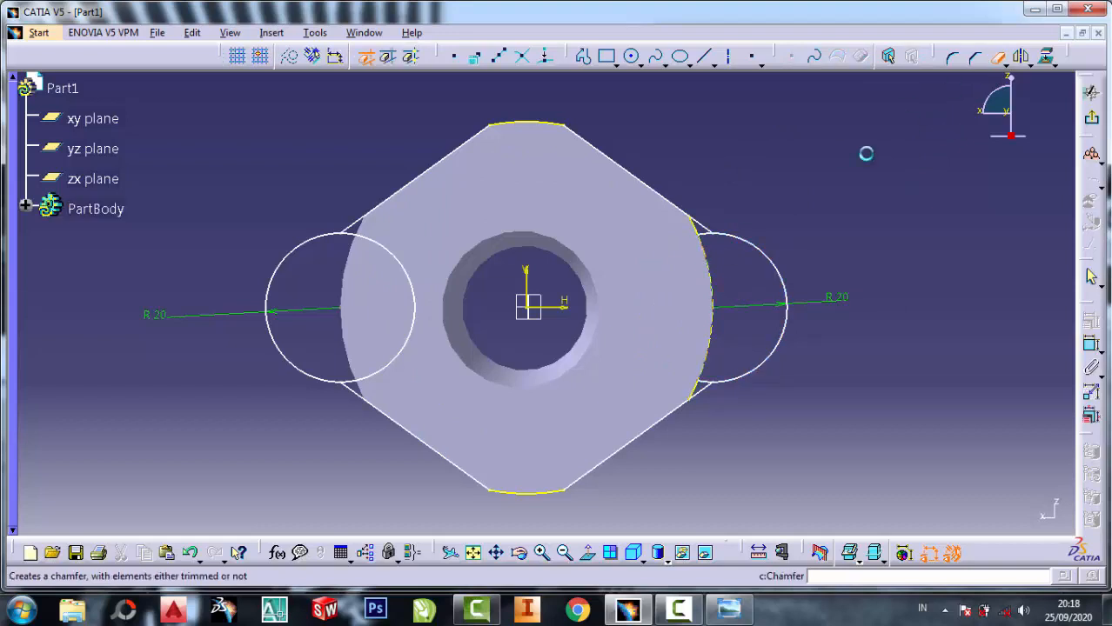
click(704, 236)
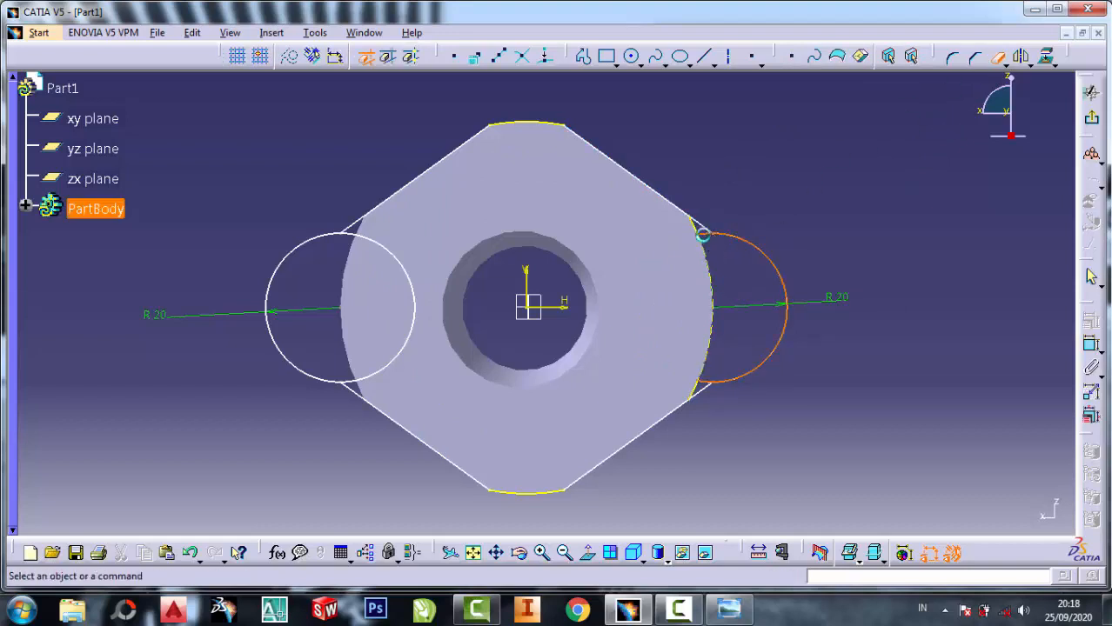
Step: Trim the leftover overlaps where the right circle meets the slanted lines, and remove the left circle's inner portion
click(1000, 59)
click(699, 235)
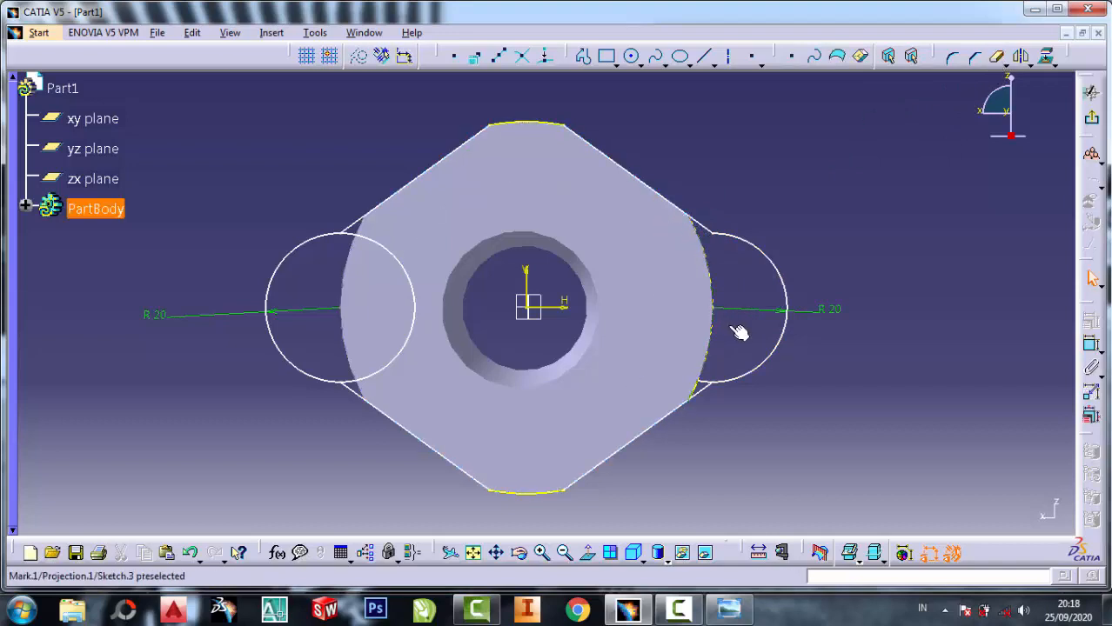
click(998, 57)
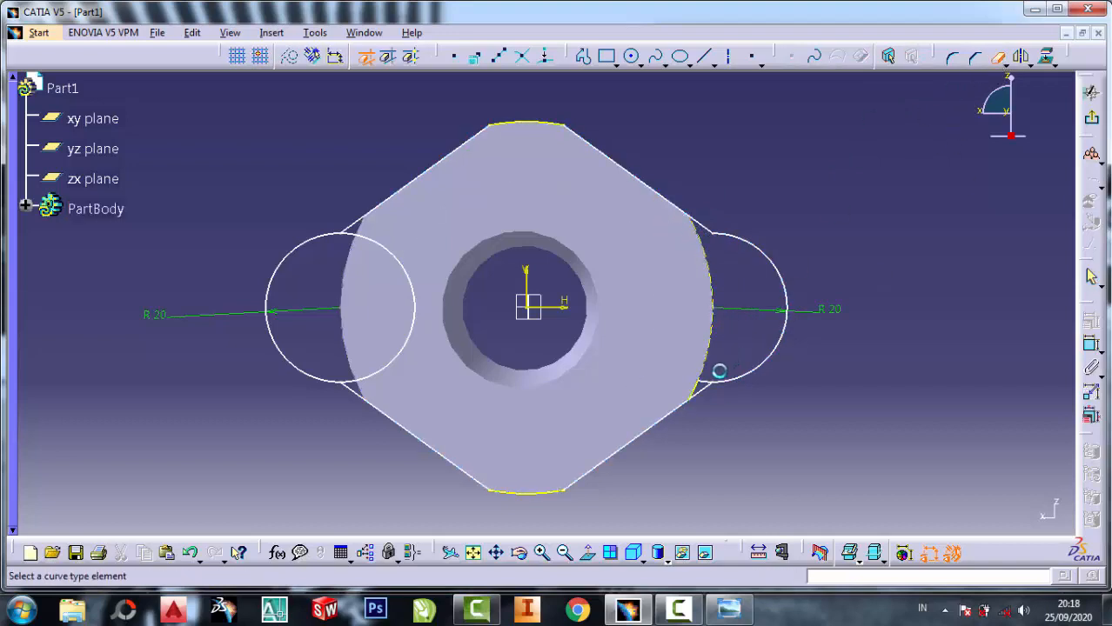
click(712, 391)
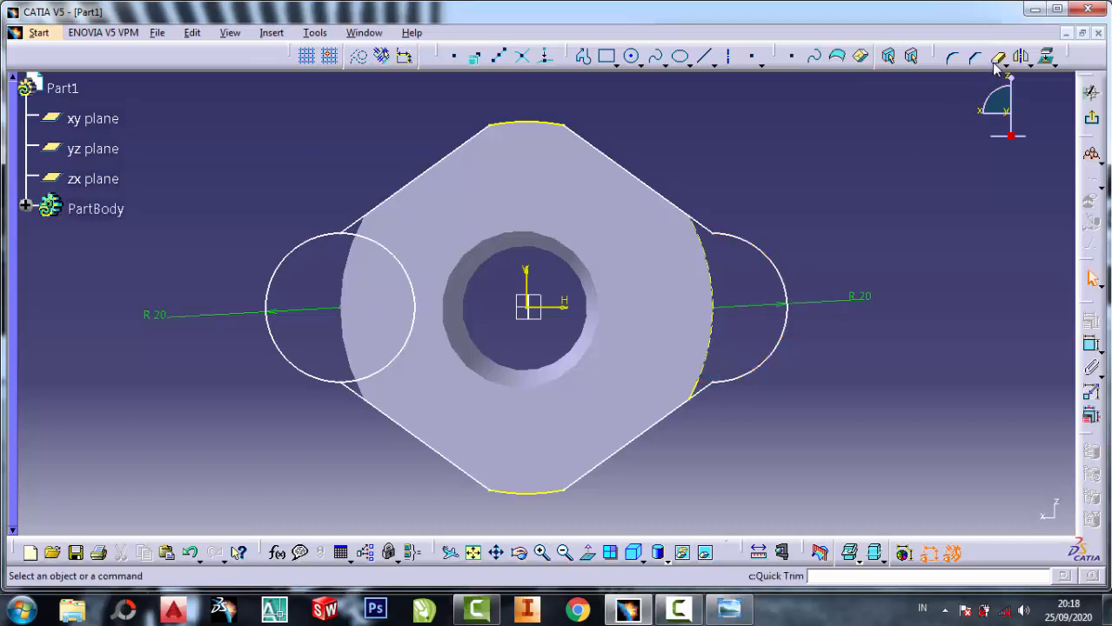
click(997, 59)
click(701, 388)
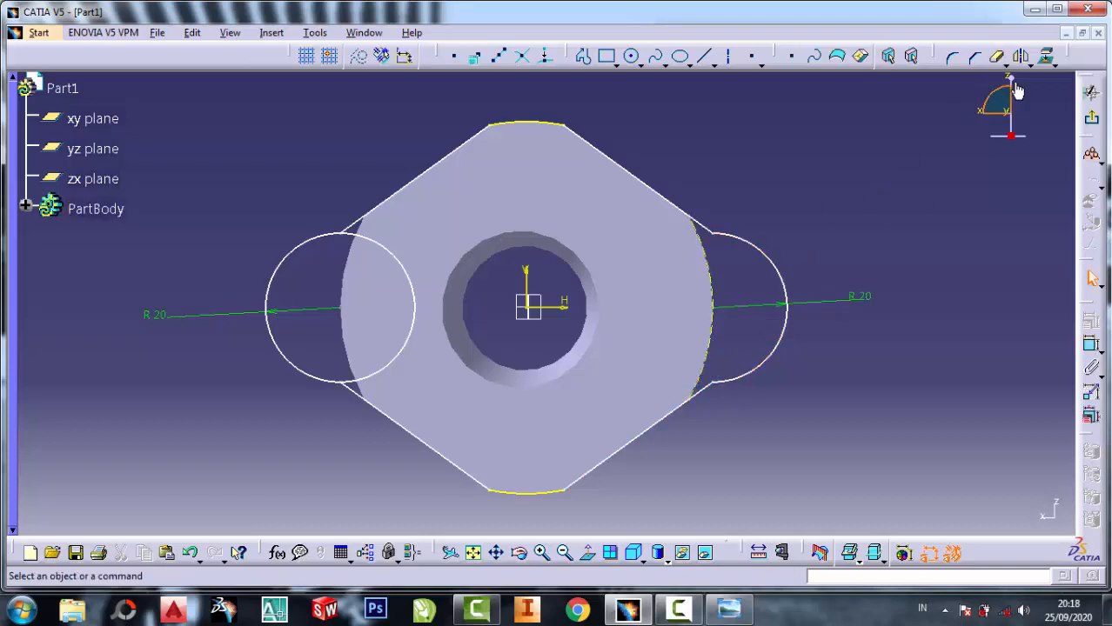
click(998, 57)
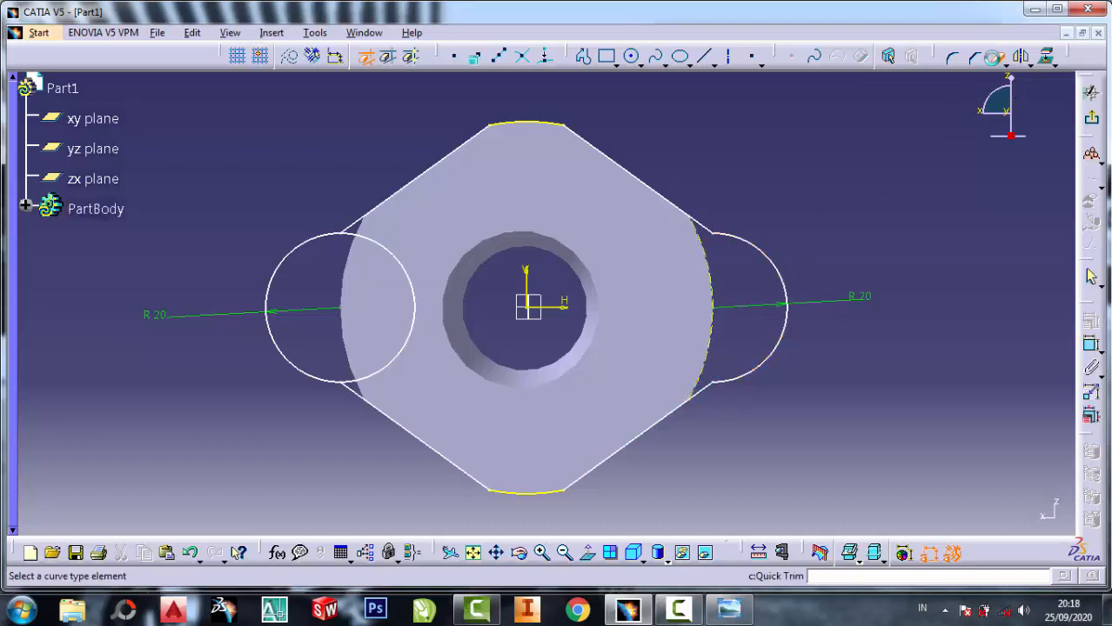
click(387, 253)
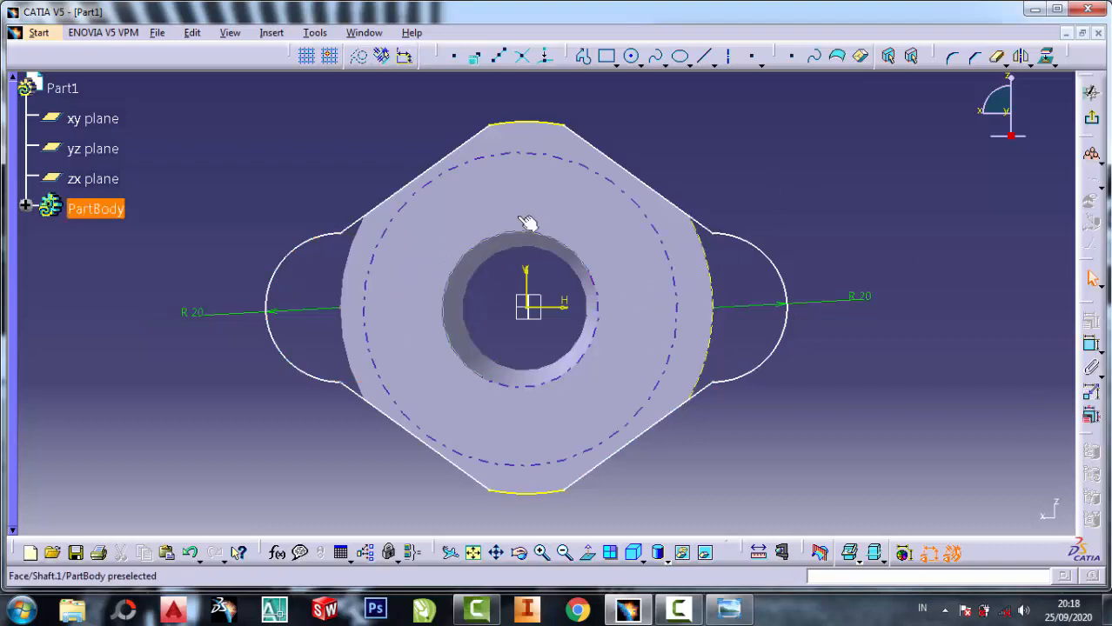
Step: Project the circular edge where the conical neck meets the flange into the sketch and exit the sketch
middle_drag(507, 409, 651, 407)
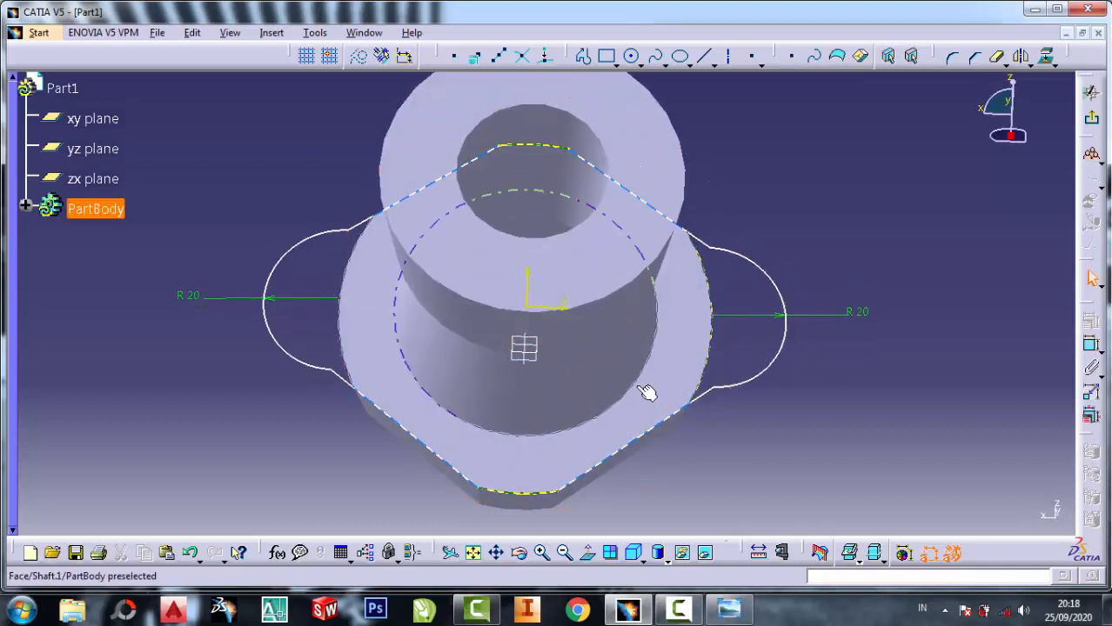
click(1044, 58)
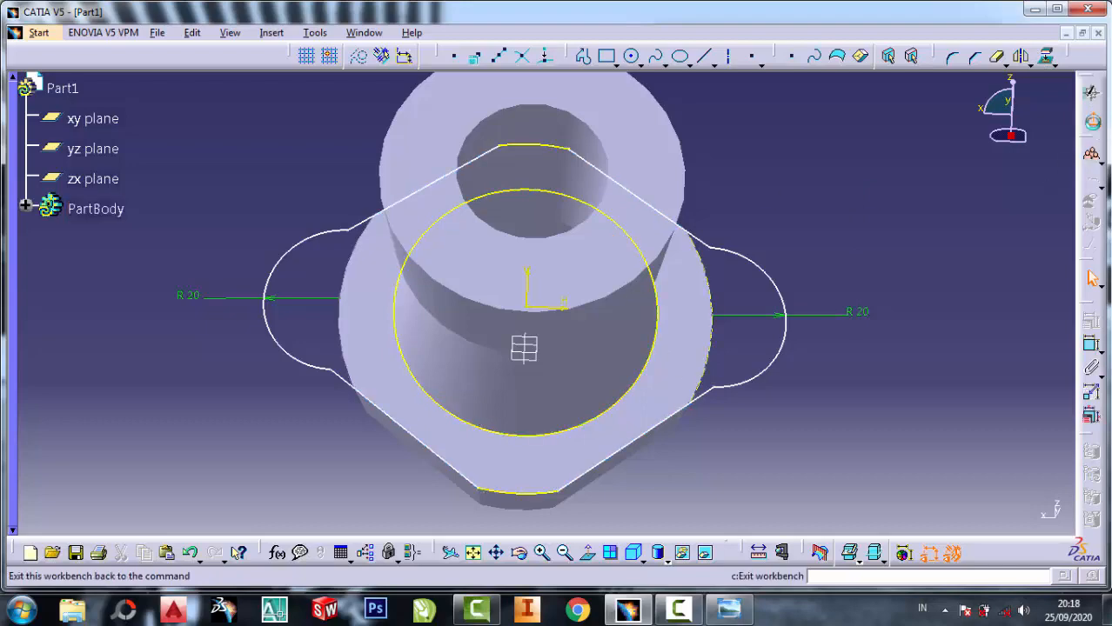
click(1091, 116)
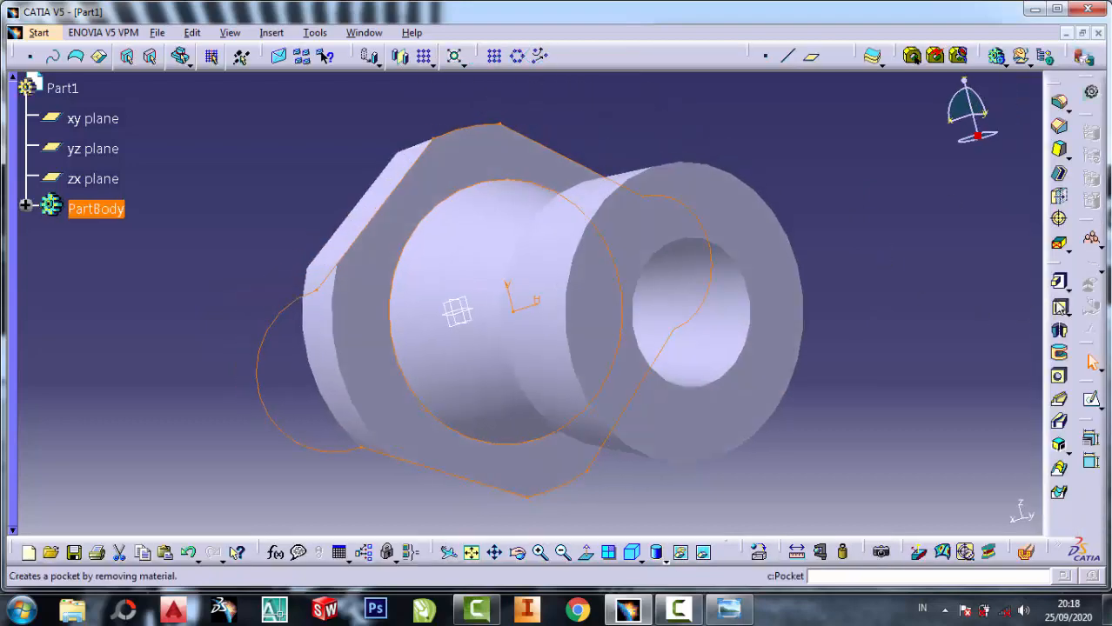
Step: Pad the ear profile 25 mm, with the direction reversed into the flange
click(1058, 282)
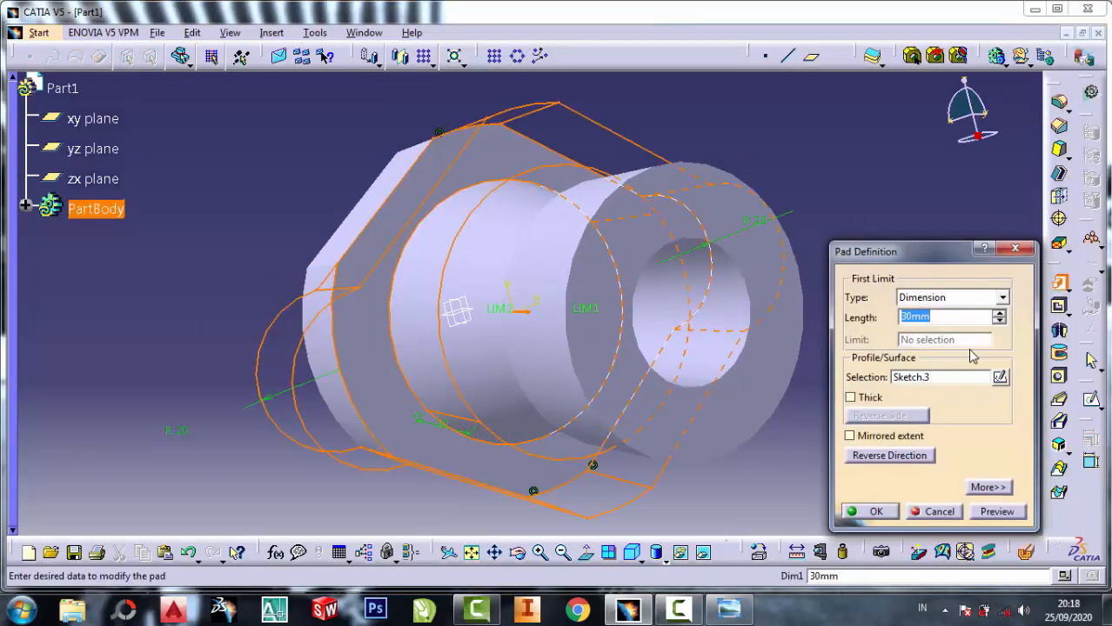
click(535, 319)
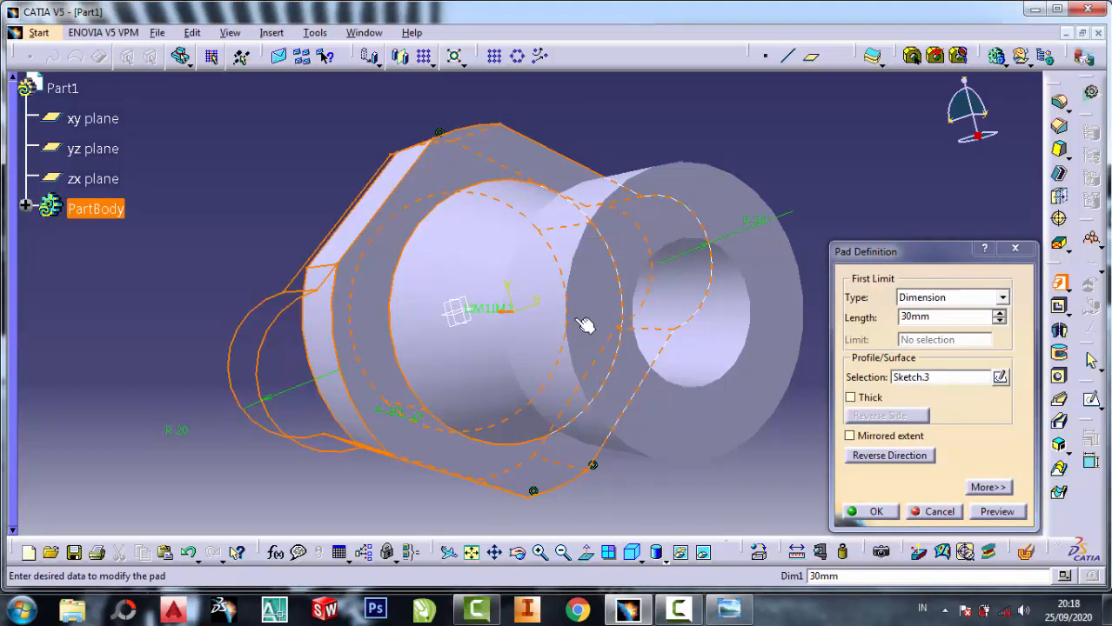
click(518, 555)
drag(355, 353, 485, 391)
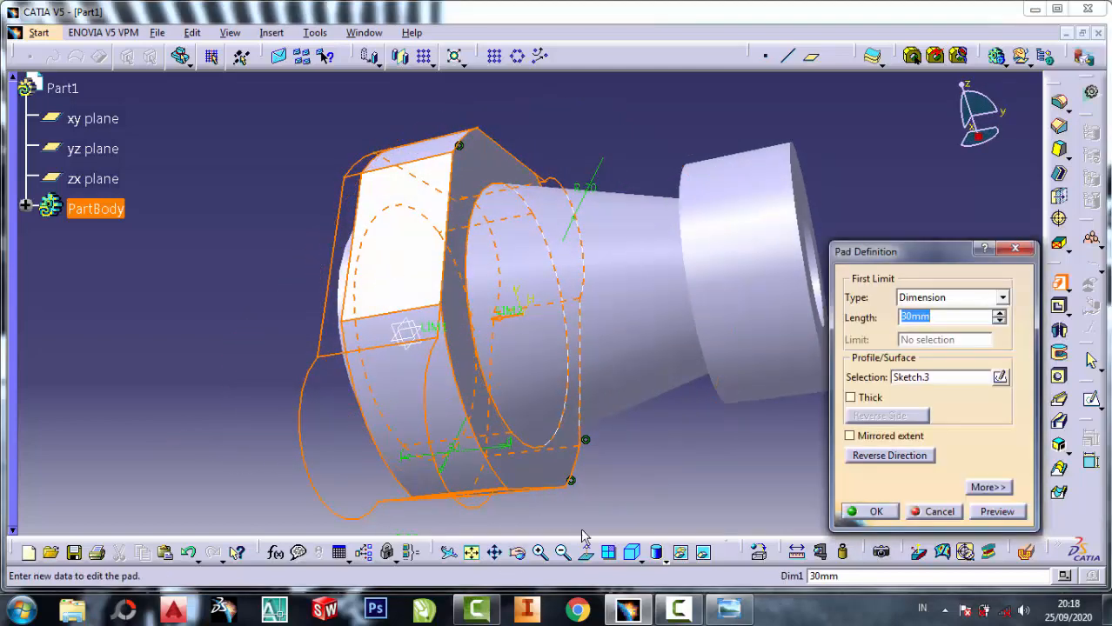
click(970, 315)
text(2)
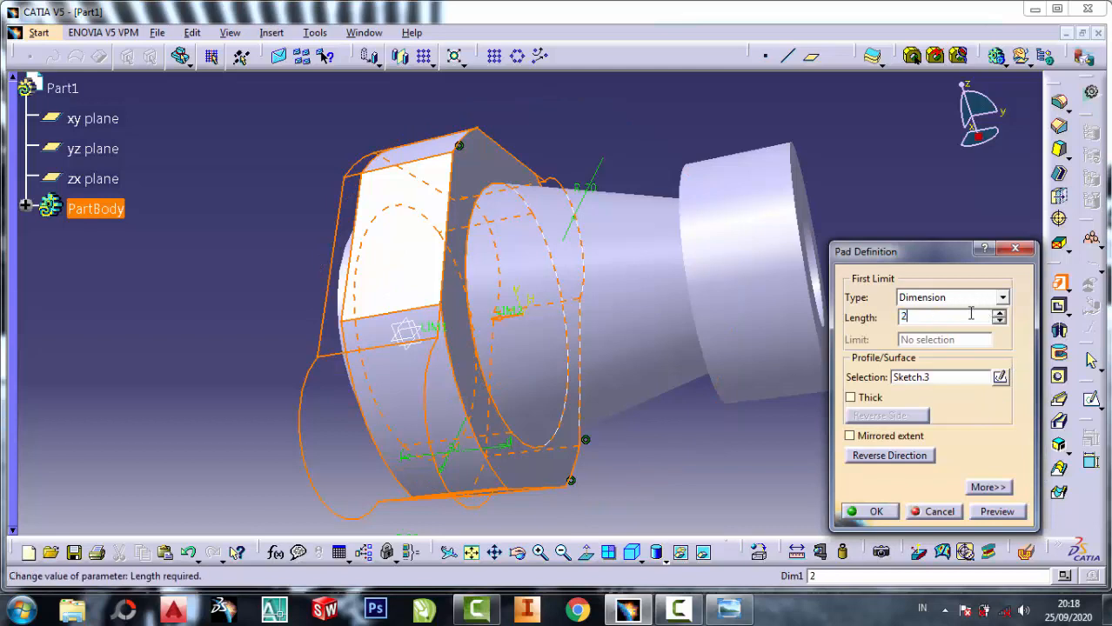
text(5)
click(873, 515)
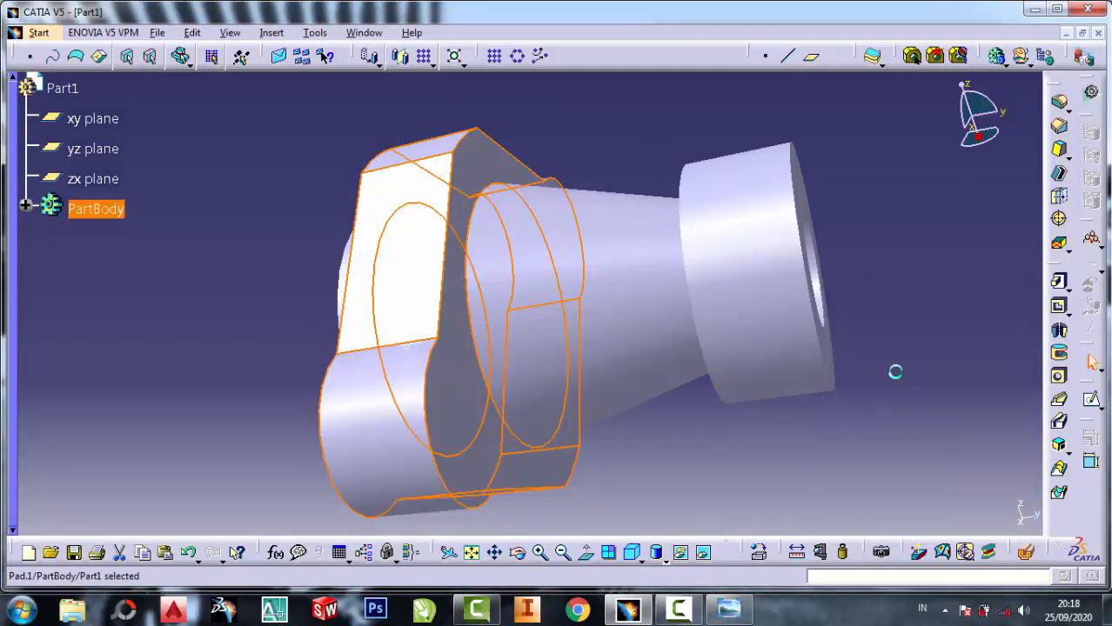
Step: Start a sketch on the flange's flat face and draw an axis about 88 mm long from the origin past the right ear
click(1093, 401)
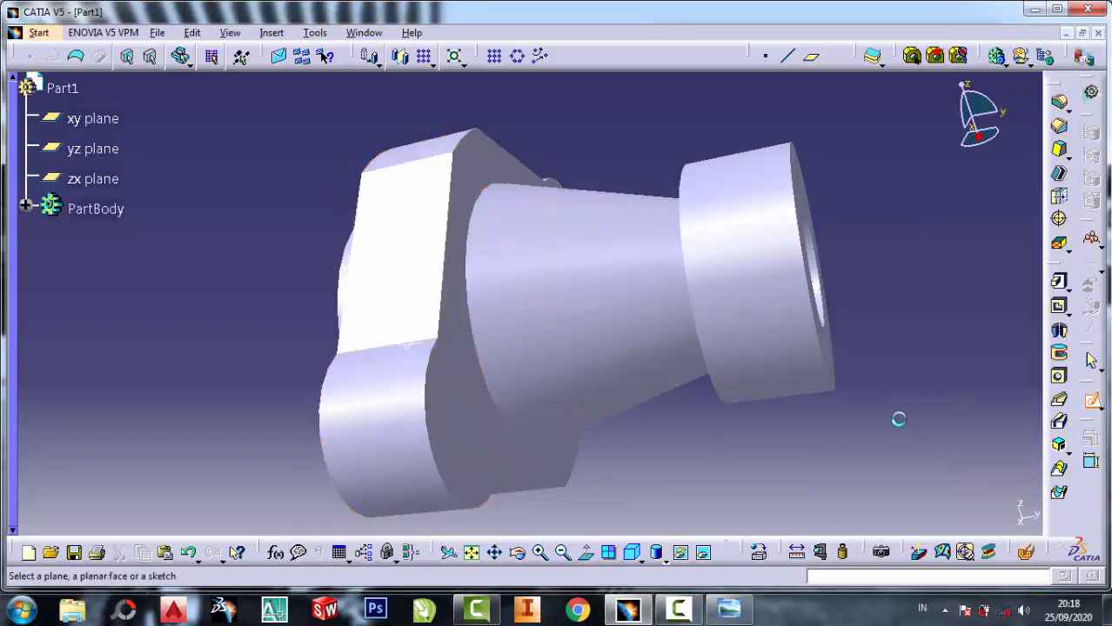
middle_drag(668, 469, 400, 331)
click(344, 274)
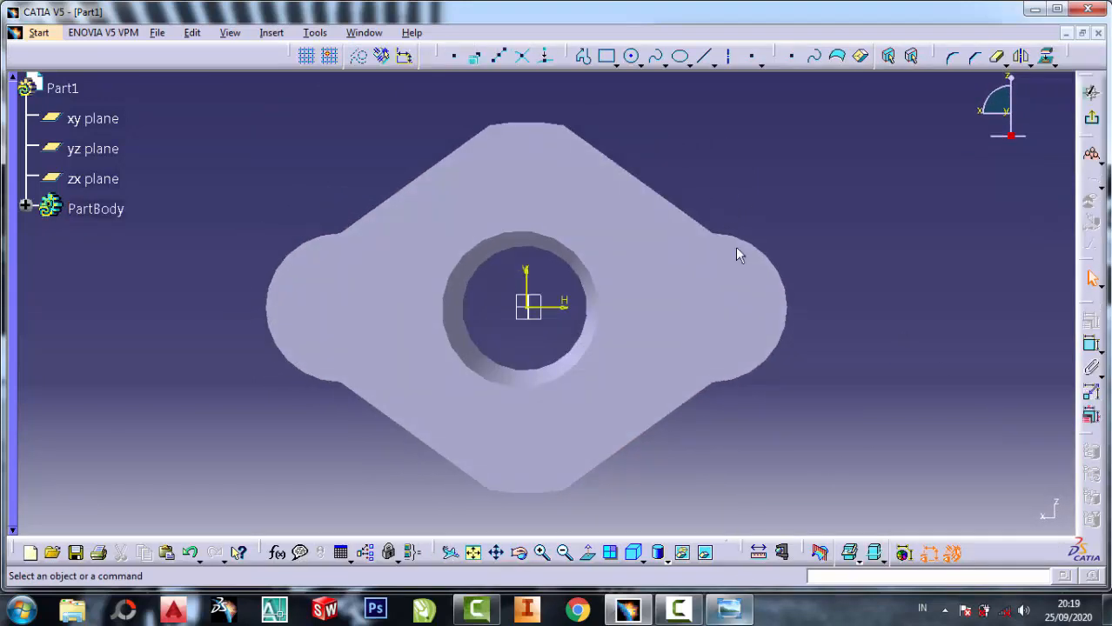
click(727, 56)
click(530, 312)
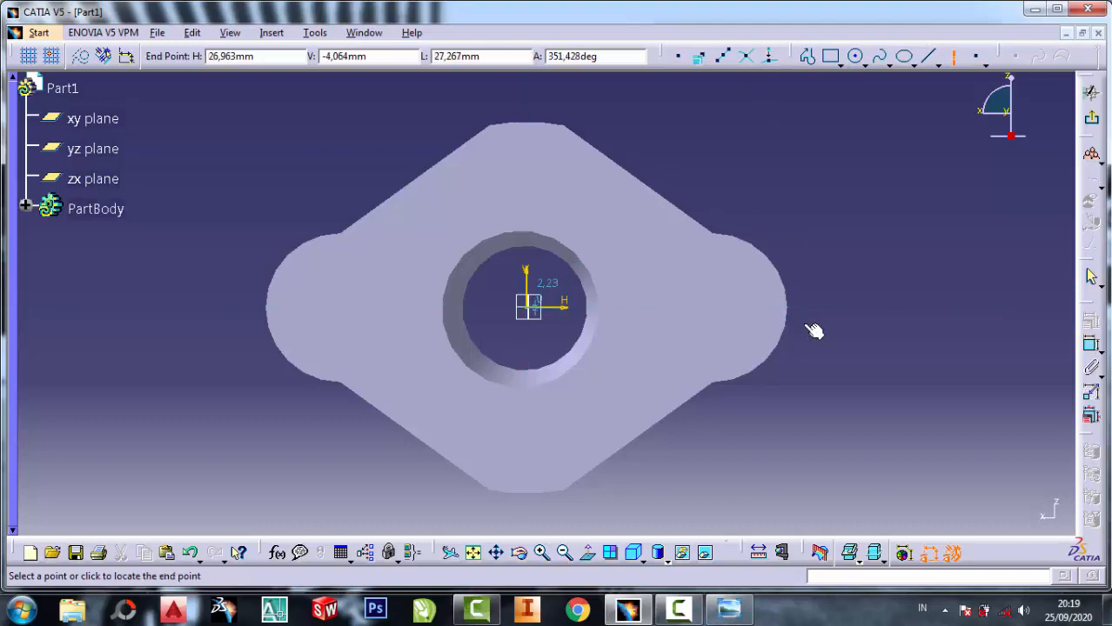
click(853, 297)
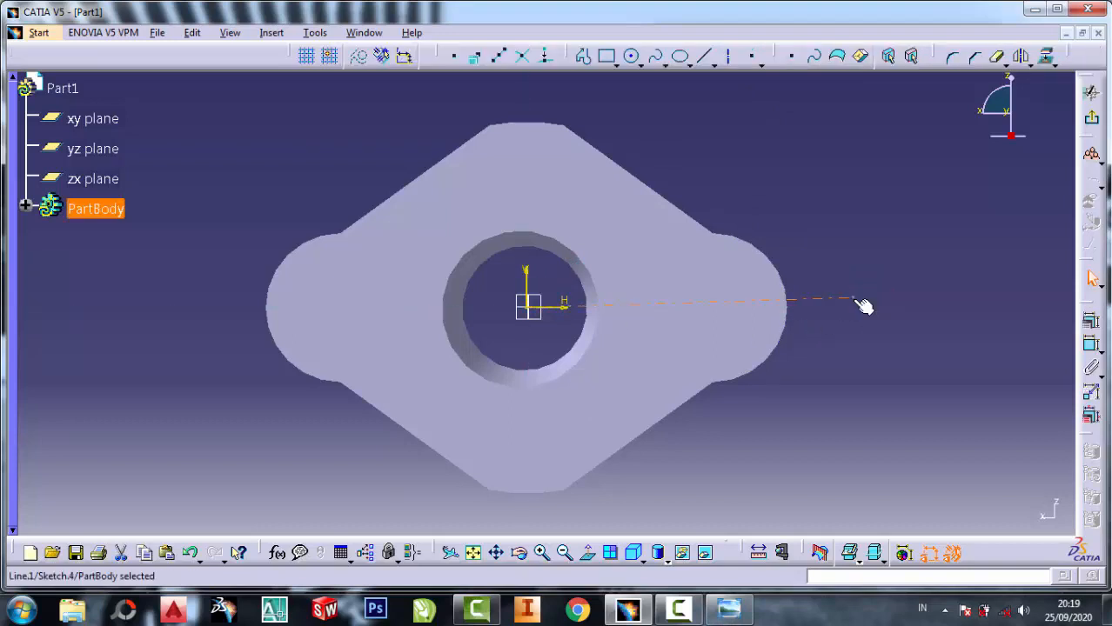
Step: Dimension the axis and set its length to 50 mm
click(1091, 345)
click(814, 417)
double_click(803, 416)
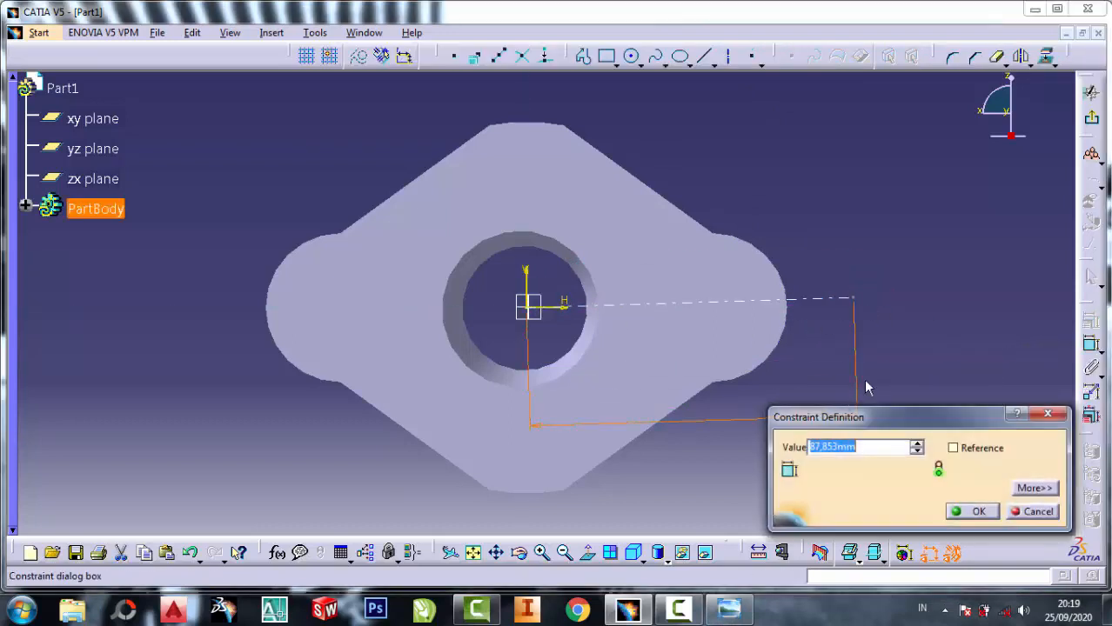
click(976, 520)
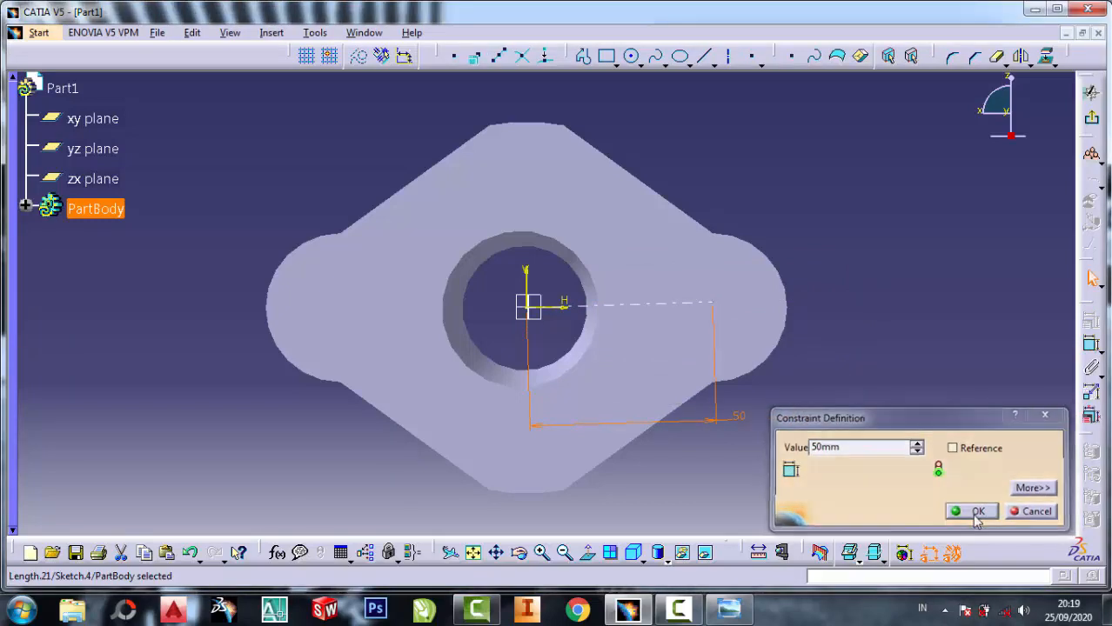
Step: Check the ear hole in the reference drawing and draw a circle of about 9 mm radius centred on the axis's outer end
click(729, 609)
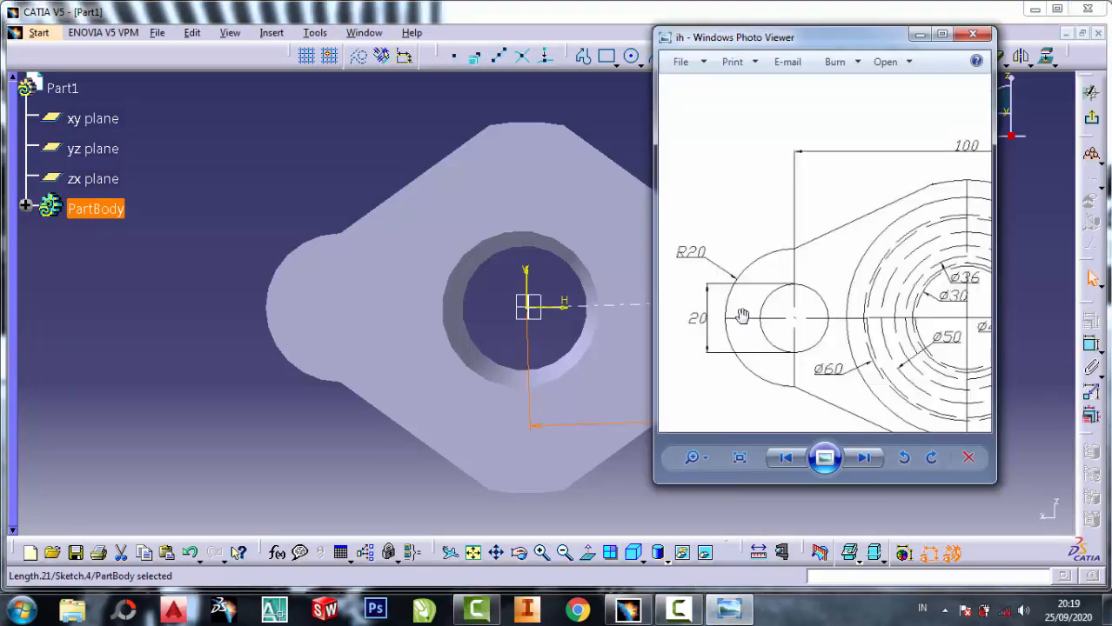
click(603, 125)
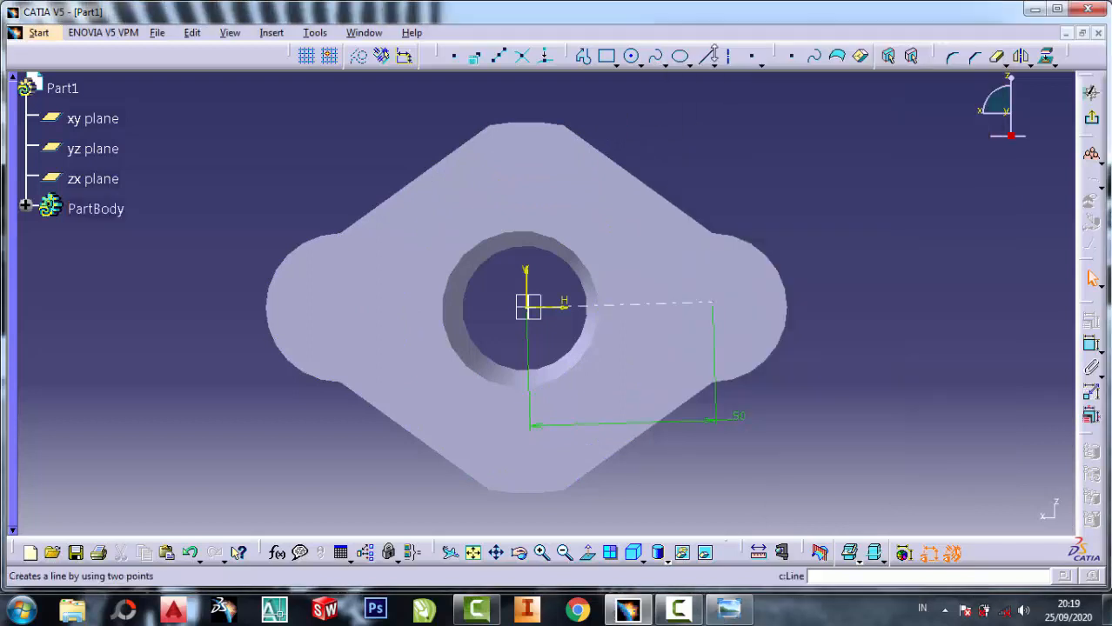
click(632, 57)
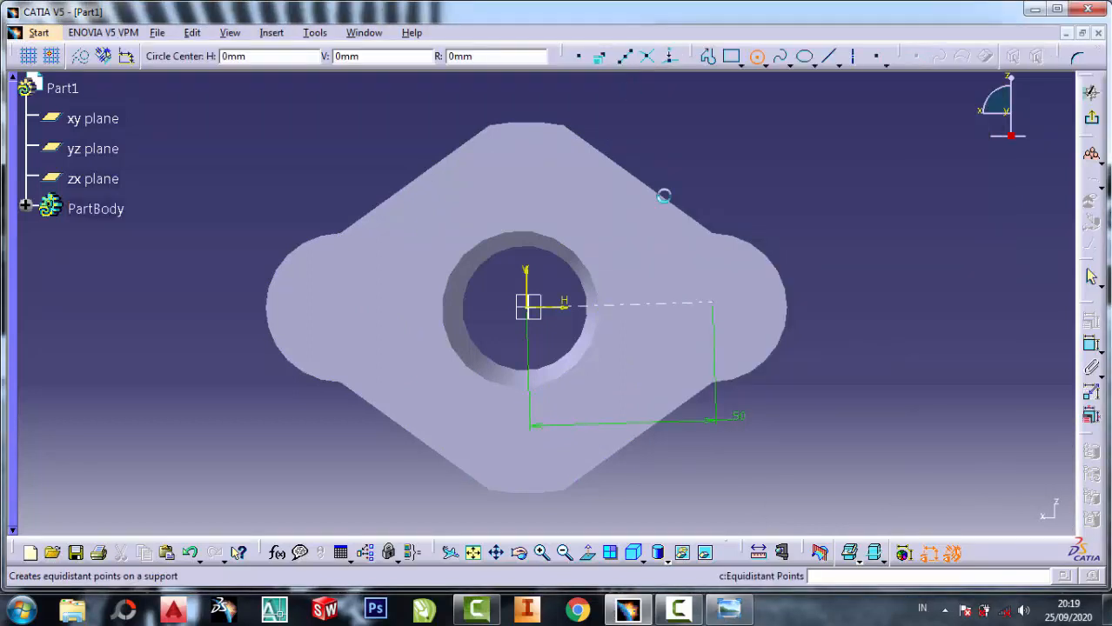
click(714, 303)
click(715, 269)
Step: Dimension the ear hole circle as a diameter and set it to 20 mm
click(1091, 348)
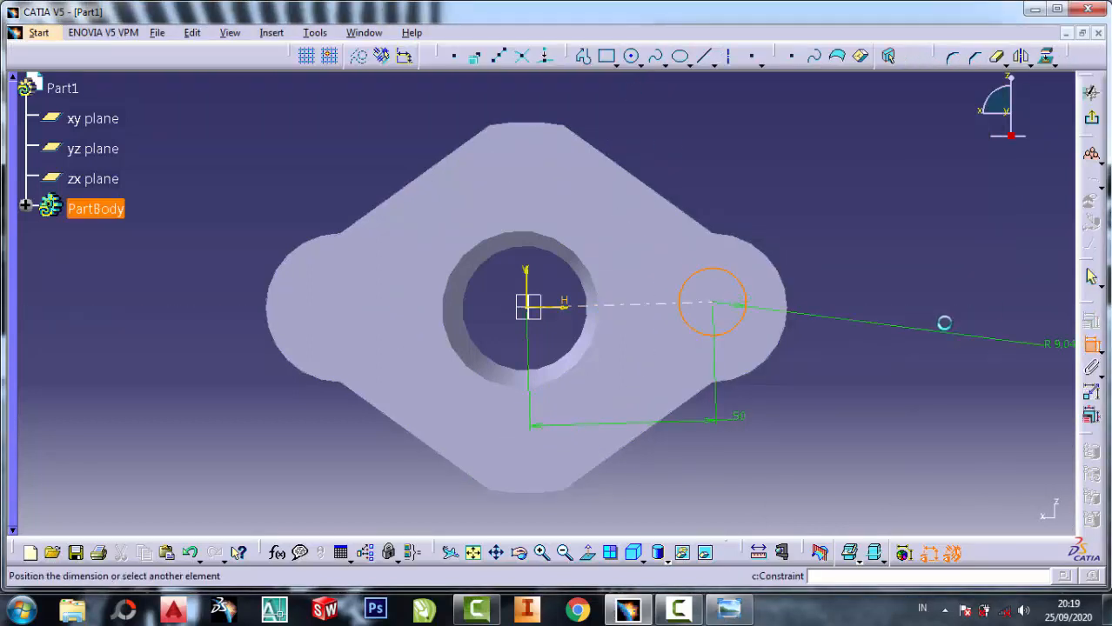
click(931, 307)
double_click(924, 307)
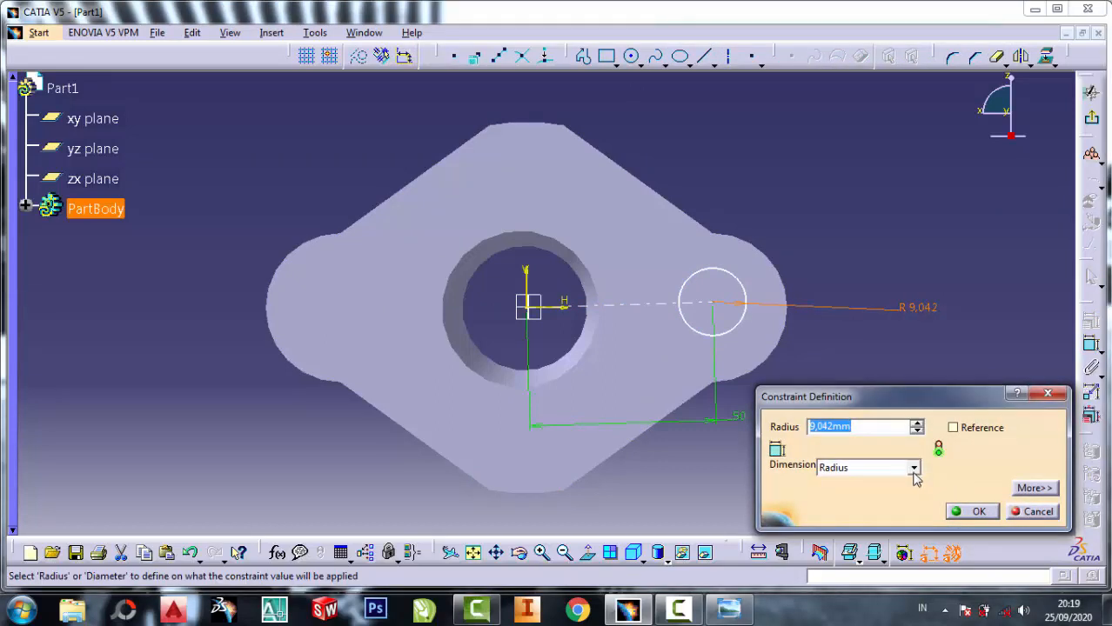
click(914, 468)
click(883, 495)
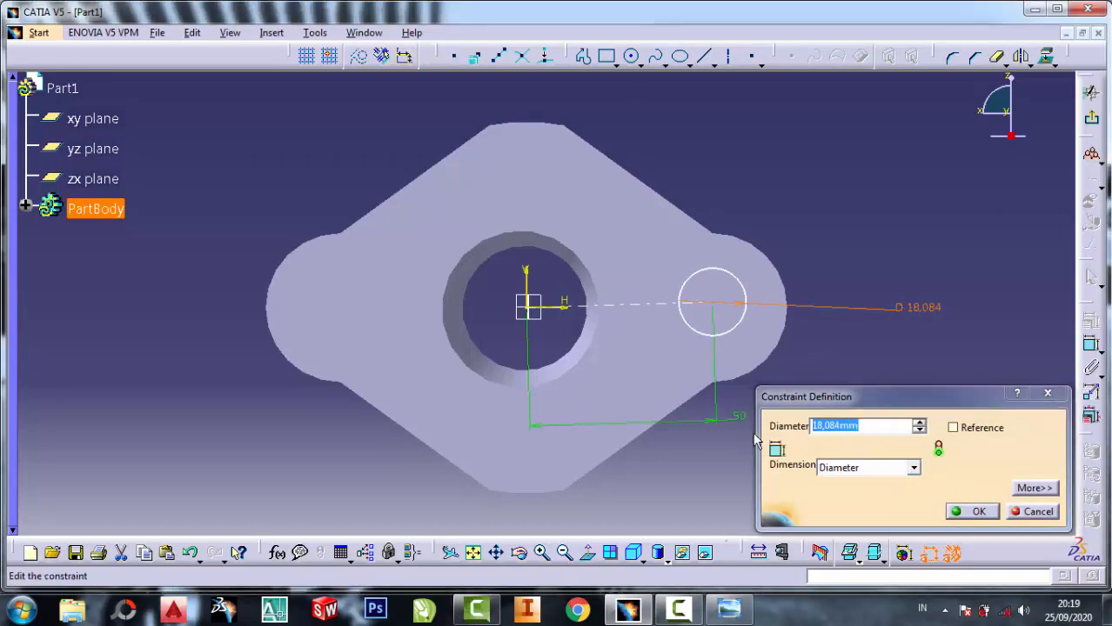
text(20)
click(980, 515)
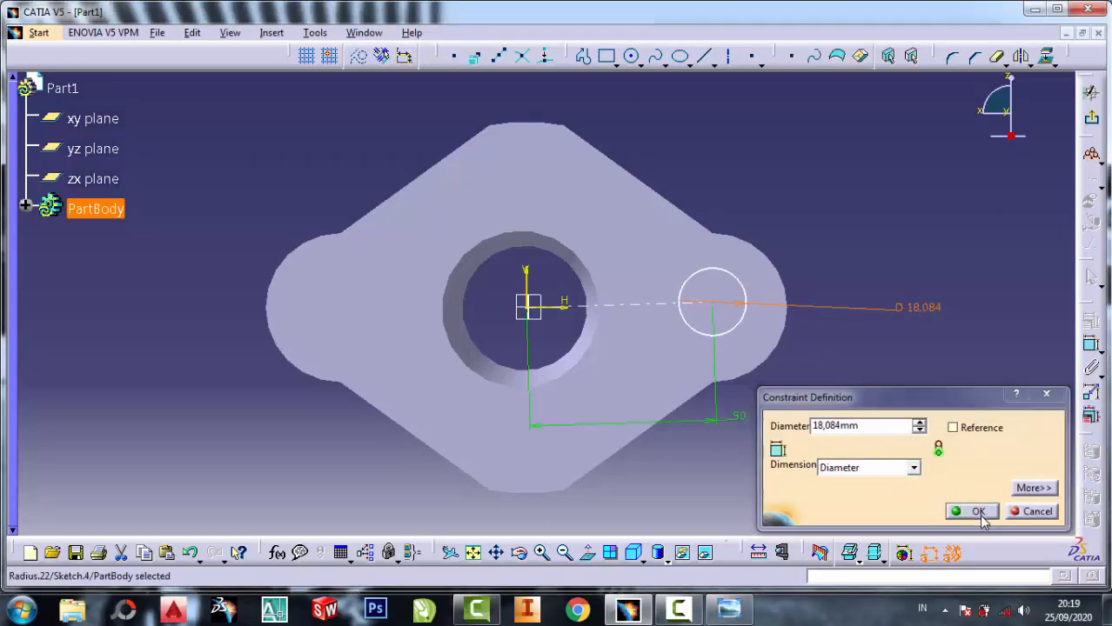
double_click(918, 319)
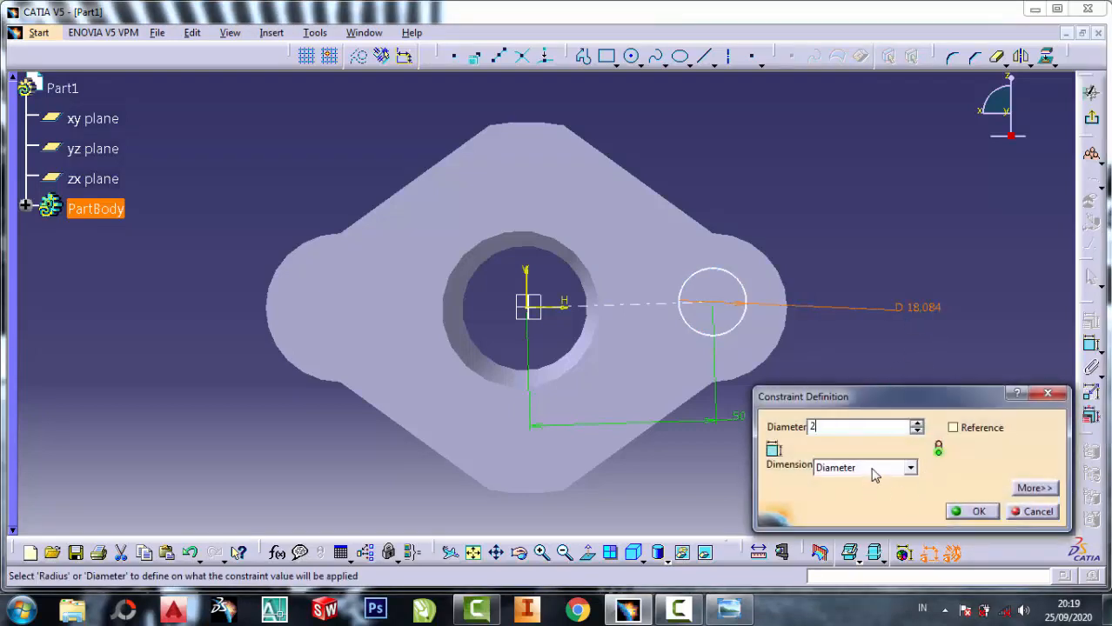
click(973, 510)
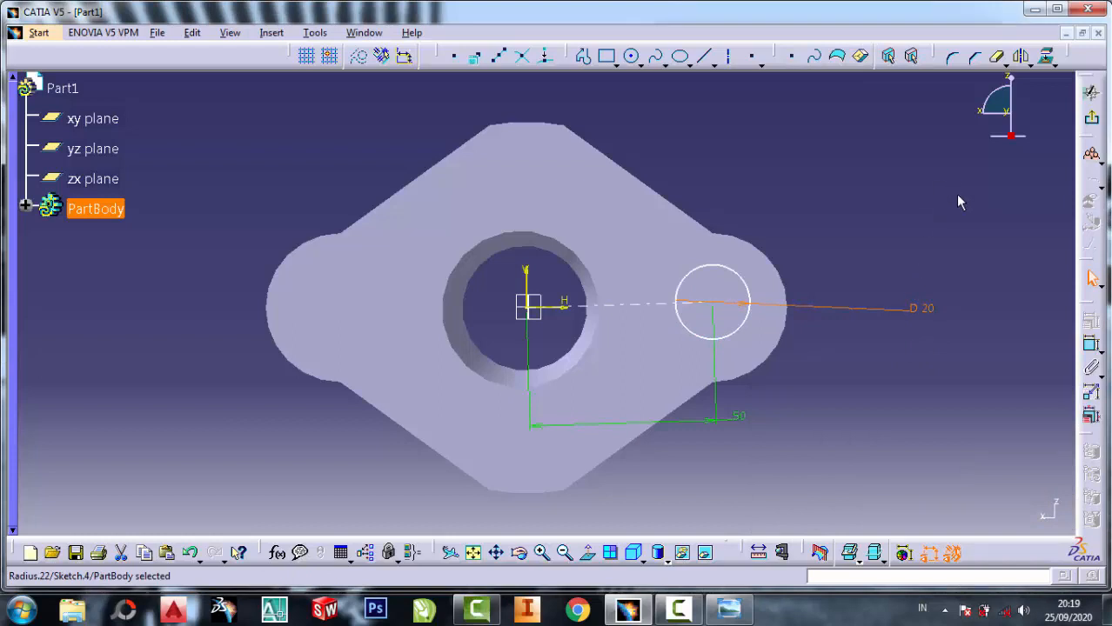
Step: Mirror the 20 mm ear hole circle about the sketch's vertical axis and cut the horizontal construction axis from the sketch
click(1022, 59)
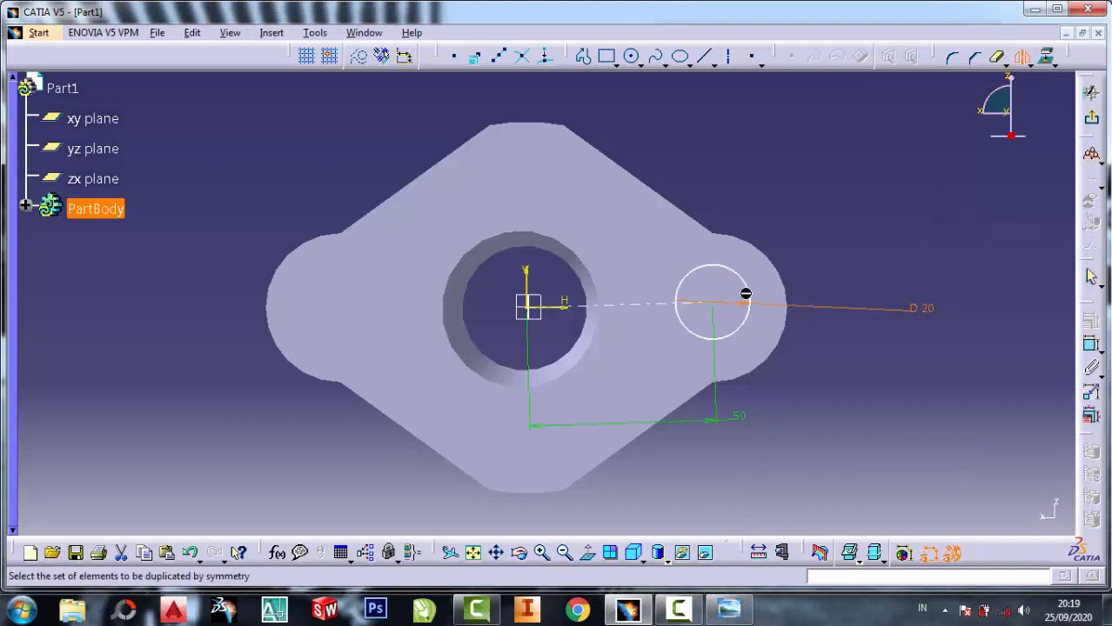
click(752, 286)
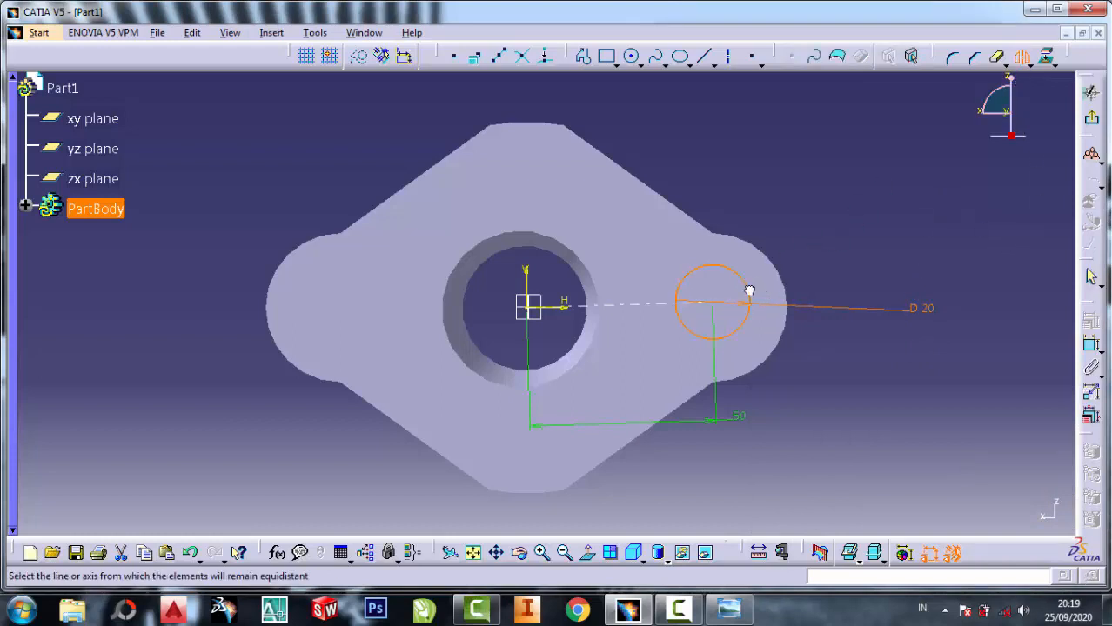
click(526, 276)
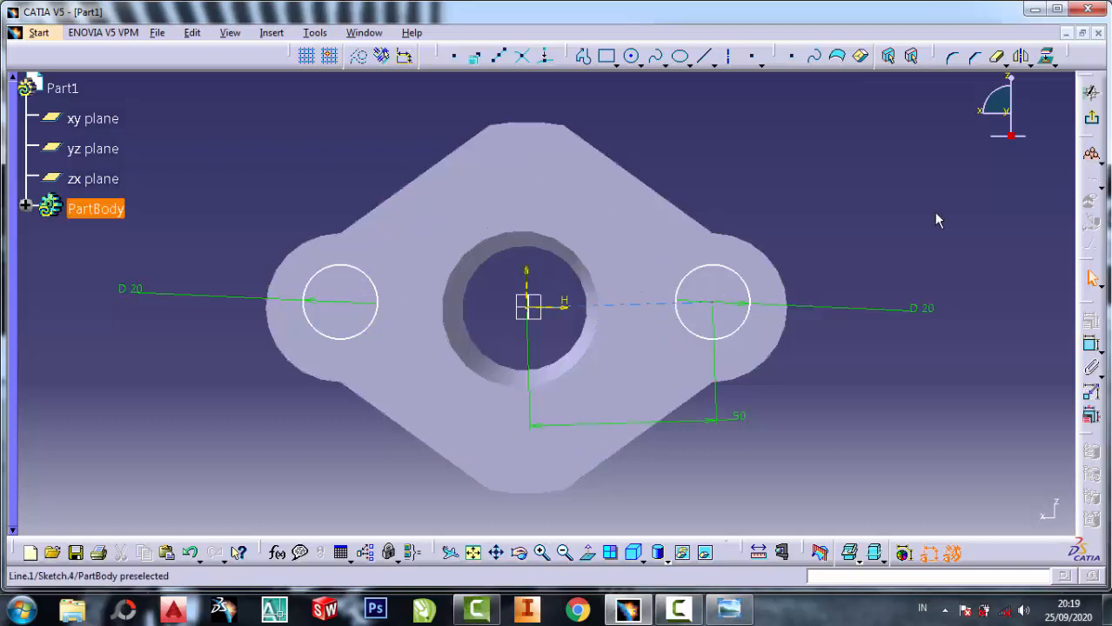
right_click(577, 307)
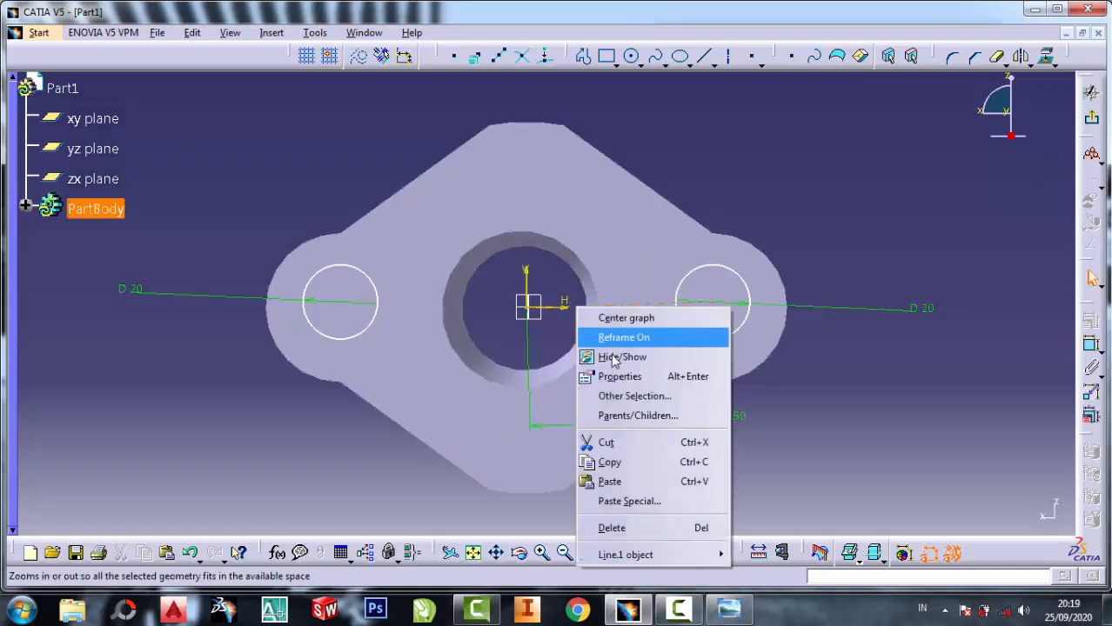
click(639, 446)
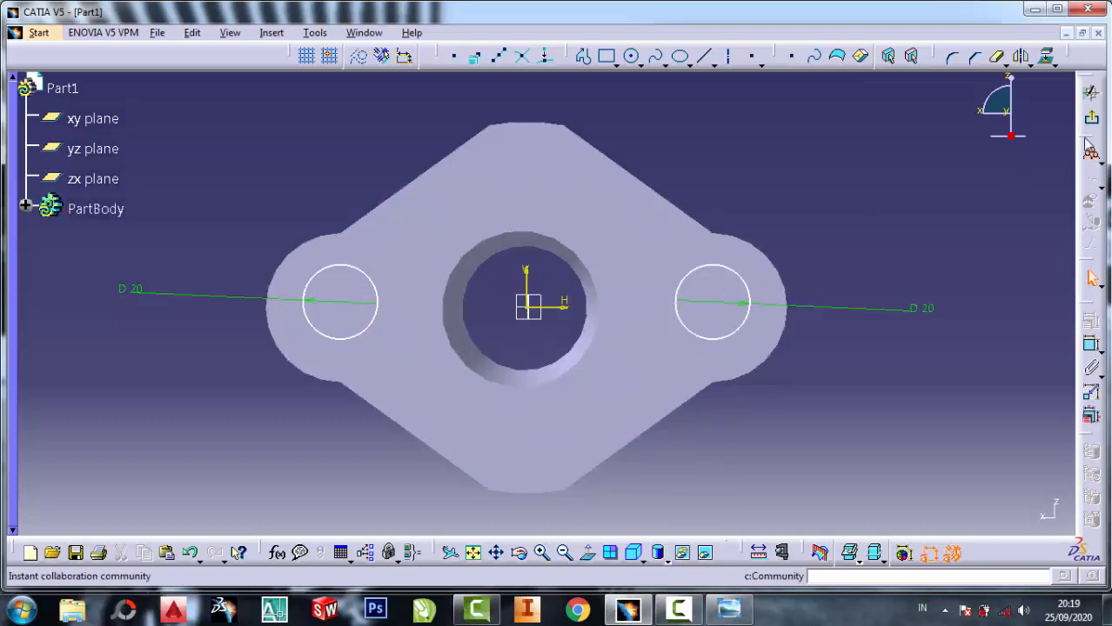
Step: Finish the sketch and pocket the two ear hole circles through the flange to a depth of 25 mm
click(1091, 92)
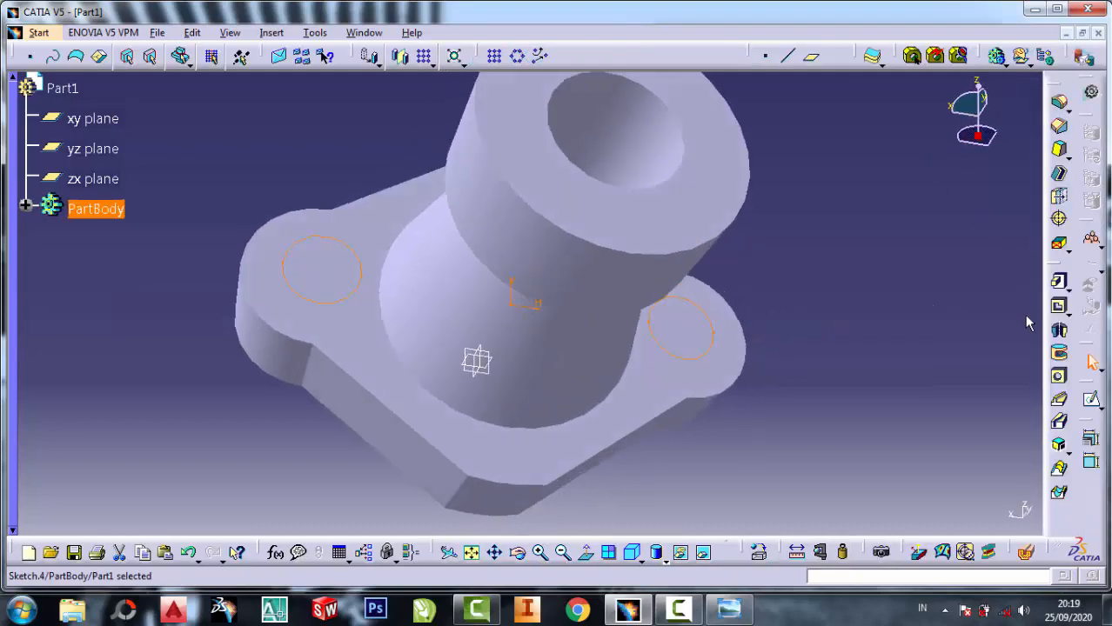
click(1059, 306)
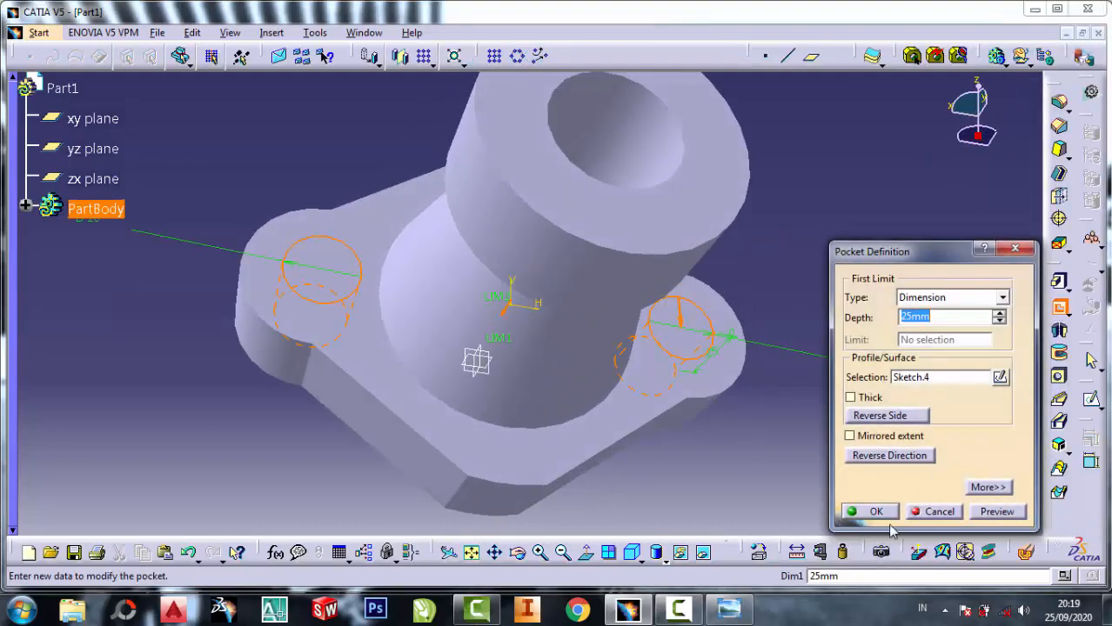
click(871, 511)
middle_drag(733, 444, 726, 422)
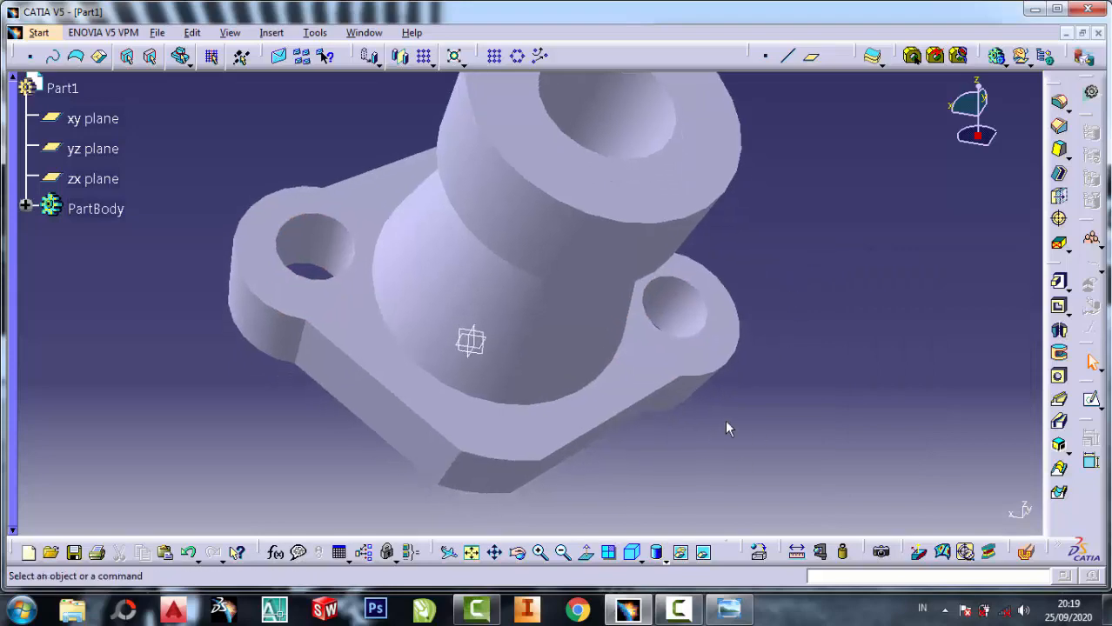
Step: Check the edge radii in the reference drawing and chamfer the edge where the cone meets the flange 2 mm at 45°
click(519, 554)
drag(544, 398, 444, 252)
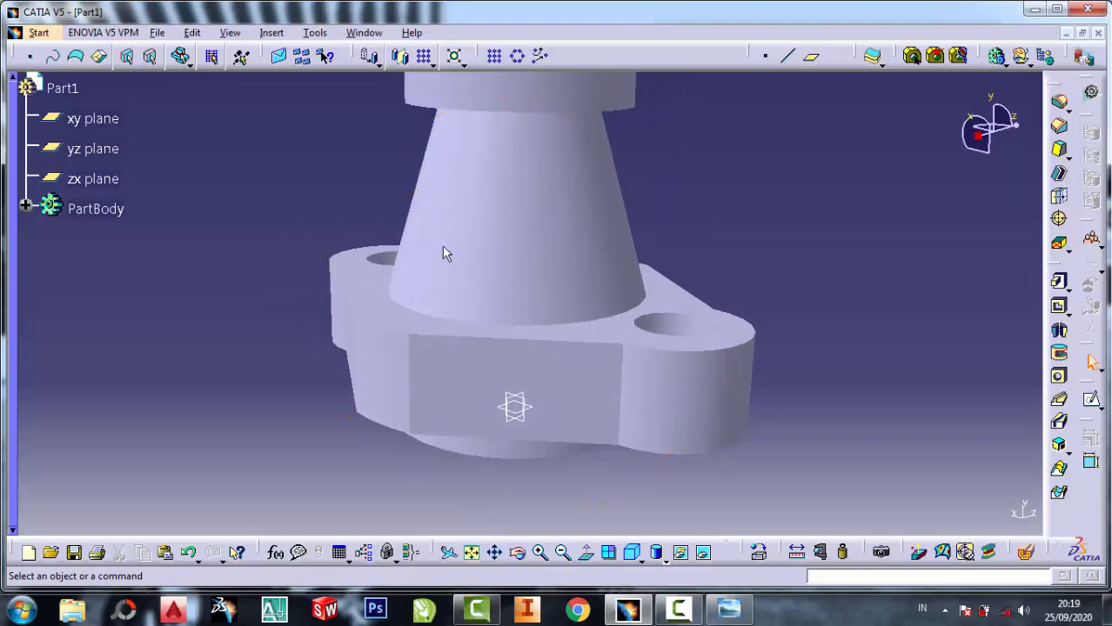
click(729, 609)
scroll(886, 186, down, 3)
scroll(882, 187, up, 6)
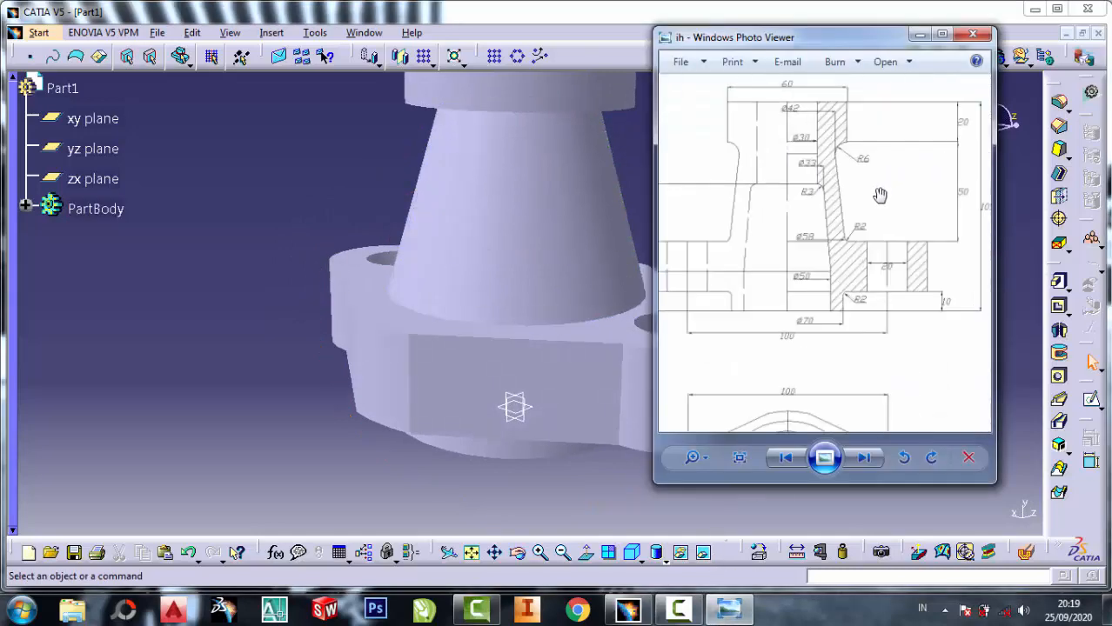
click(647, 178)
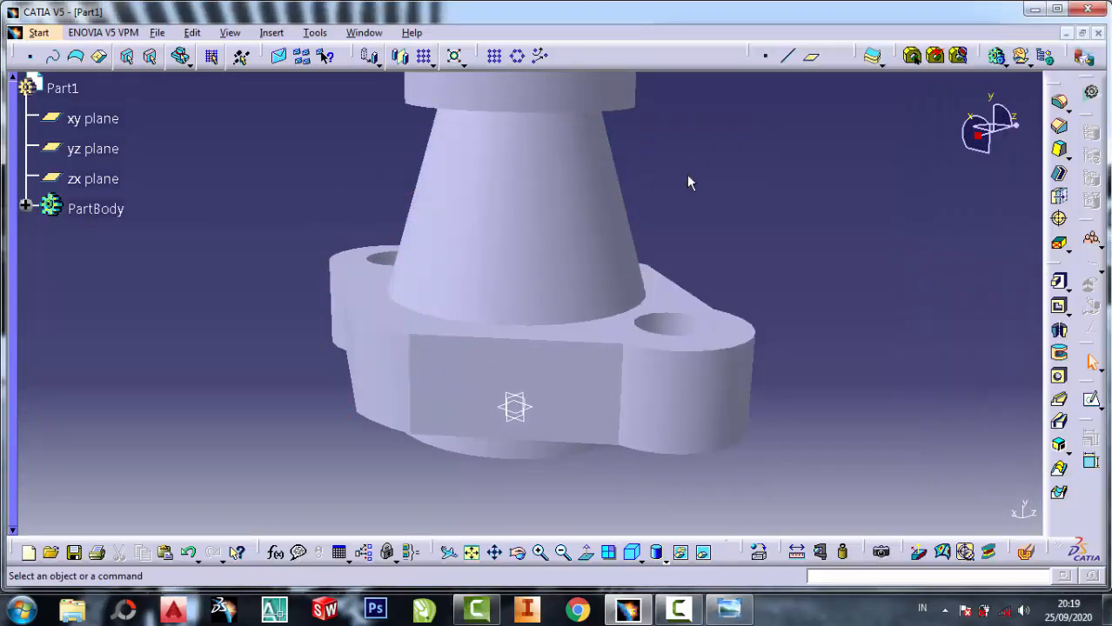
click(1059, 127)
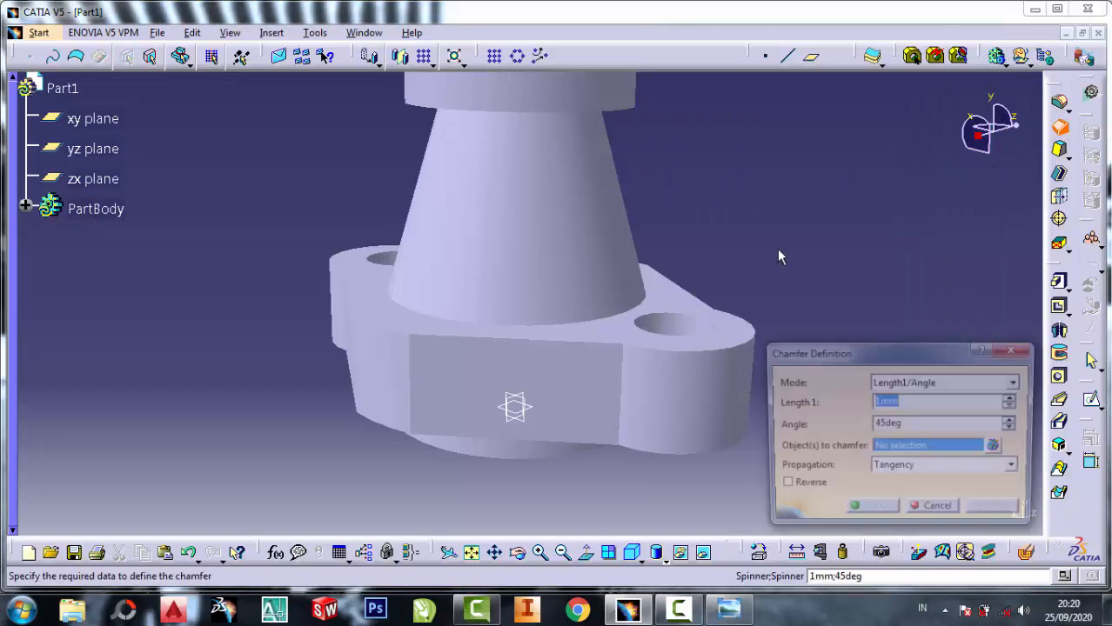
click(643, 315)
text(2)
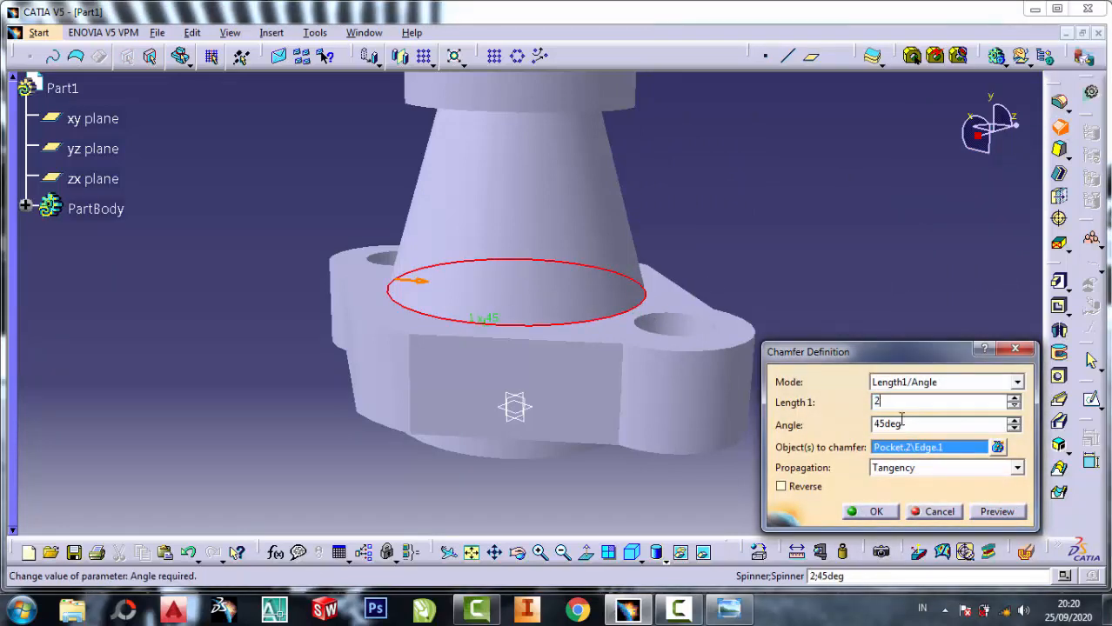
click(873, 513)
Step: Check the reference drawing and chamfer the edge where the cone meets the top collar 6 mm at 45°
middle_drag(715, 181, 765, 269)
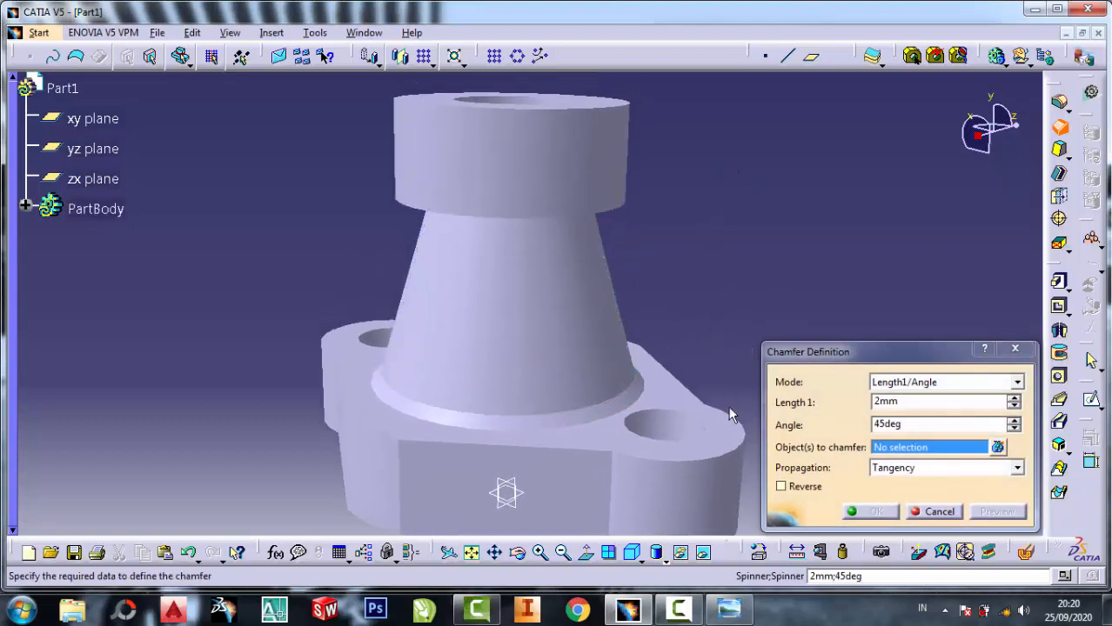
middle_drag(689, 352, 636, 385)
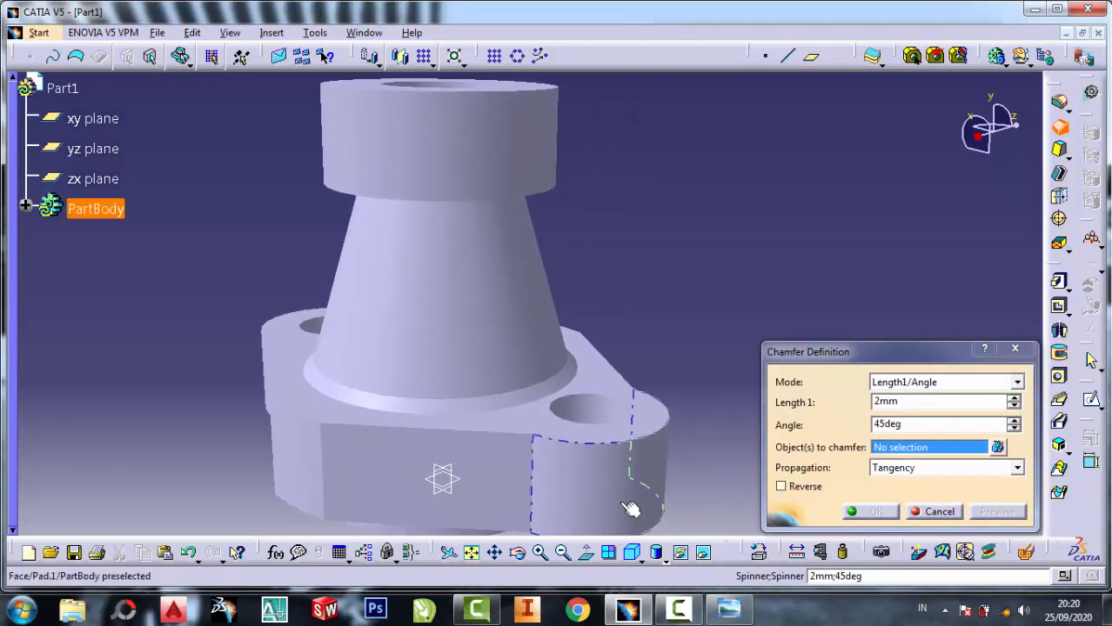
click(520, 557)
drag(592, 300, 613, 192)
click(657, 182)
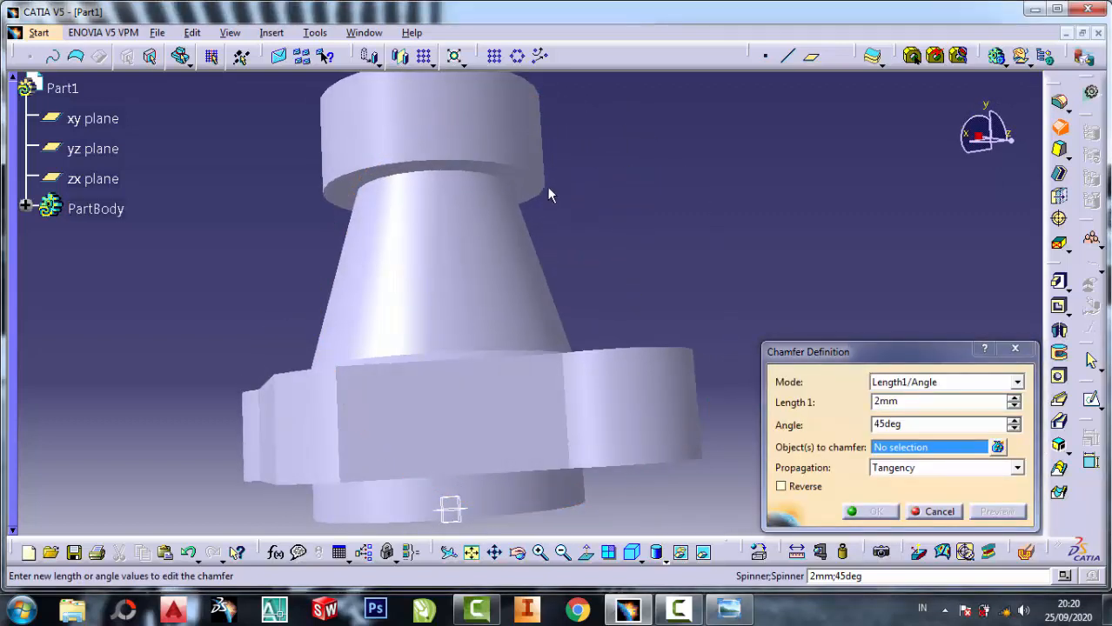
click(509, 185)
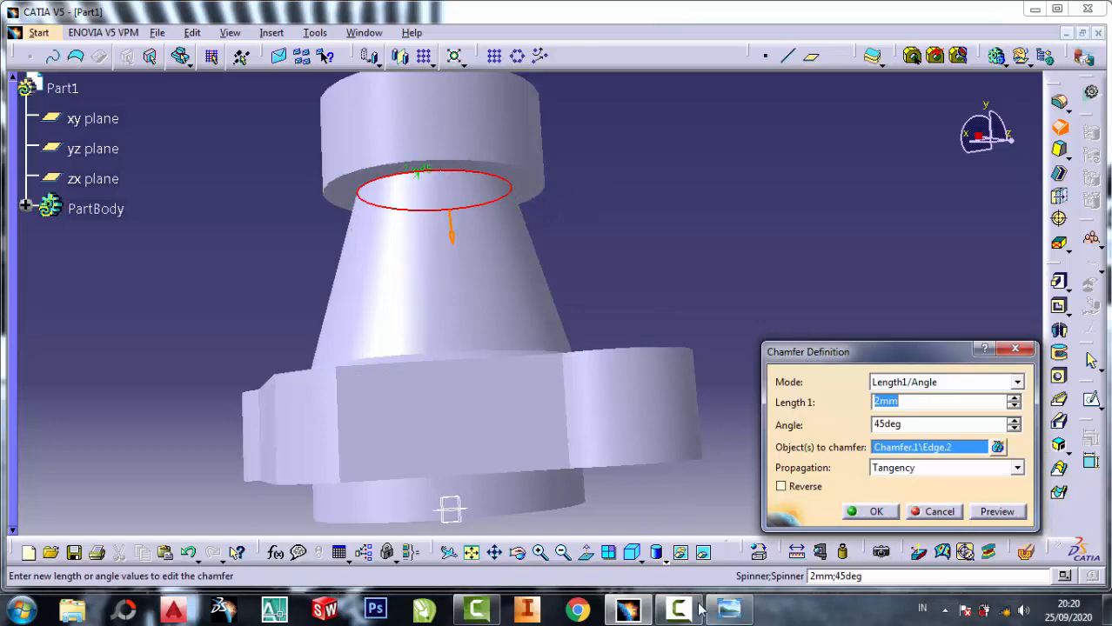
click(729, 609)
scroll(833, 235, down, 2)
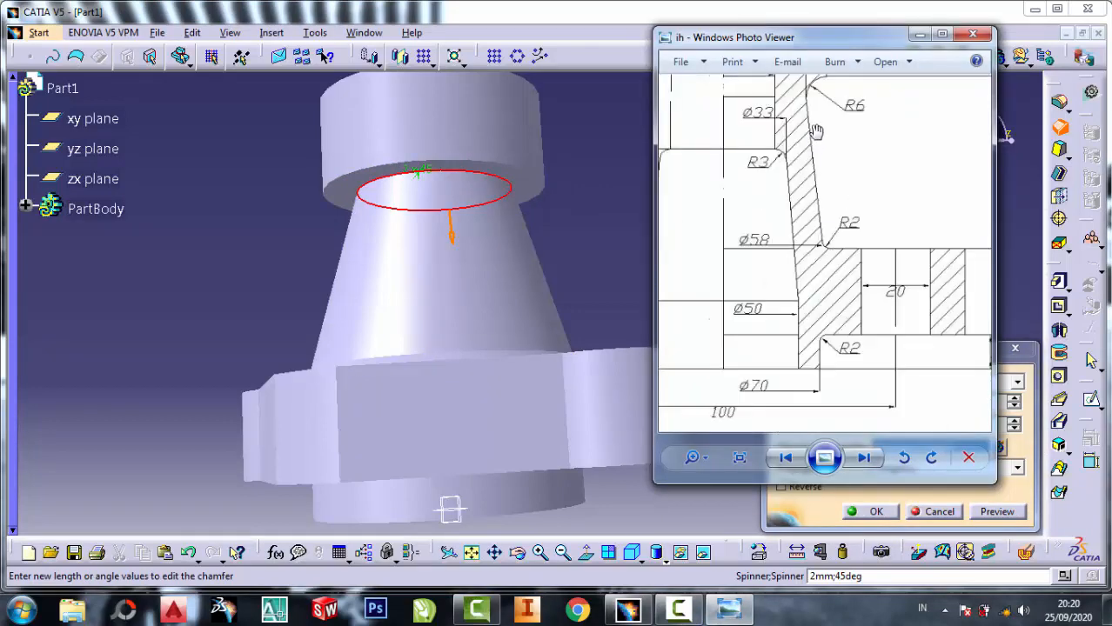
click(918, 35)
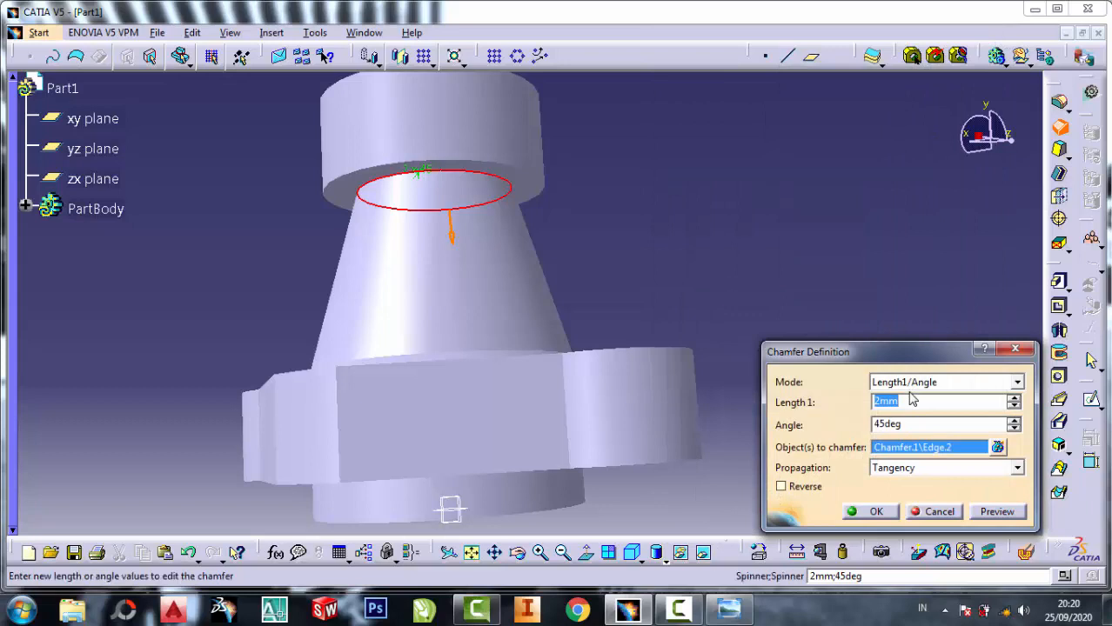
click(874, 512)
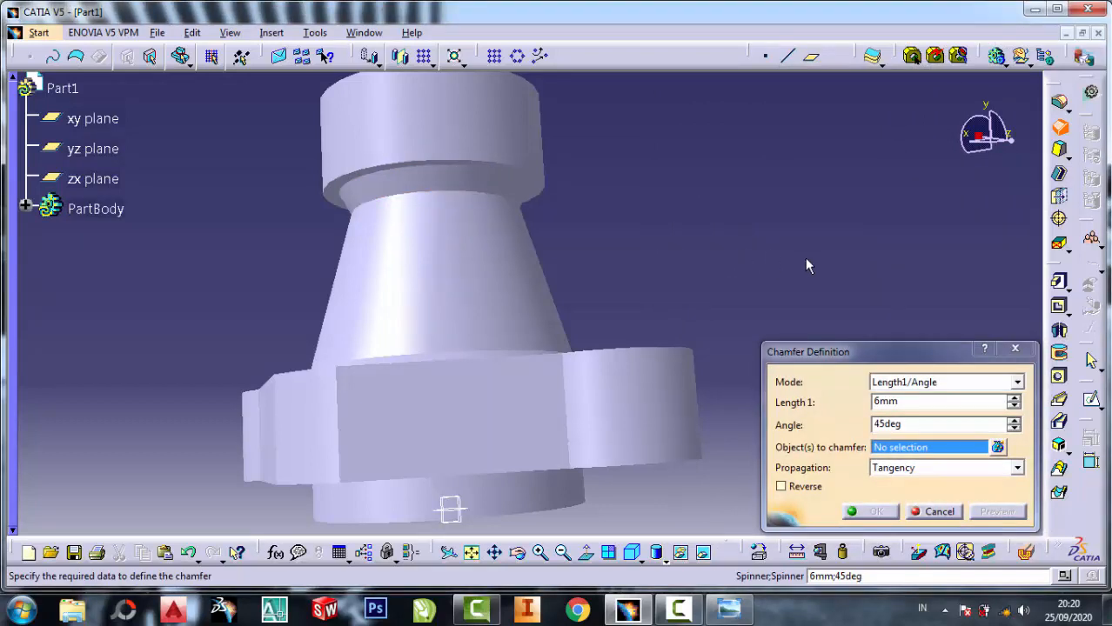
Step: Check the reference drawing and chamfer the edge where the lower boss meets the flange's underside 2 mm at 45°
middle_drag(621, 297, 605, 169)
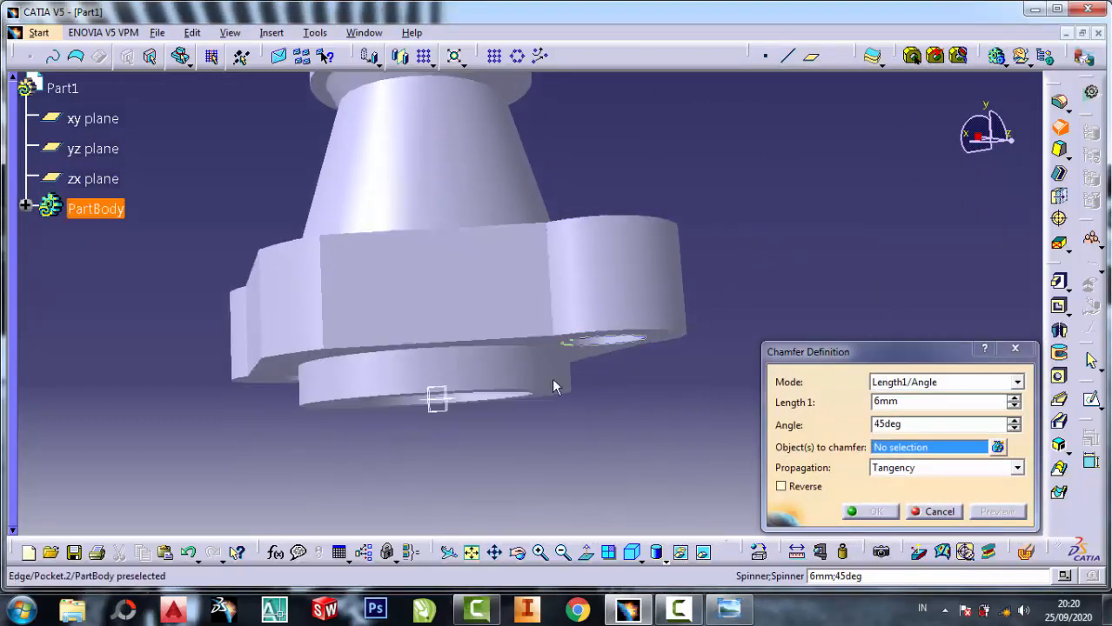
click(526, 351)
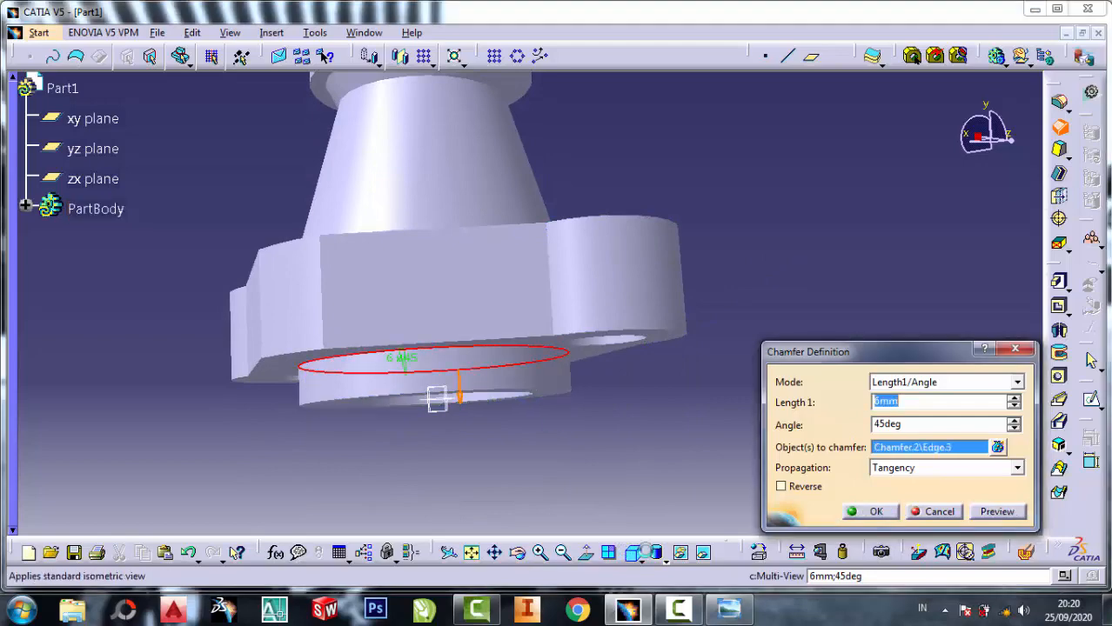
click(731, 611)
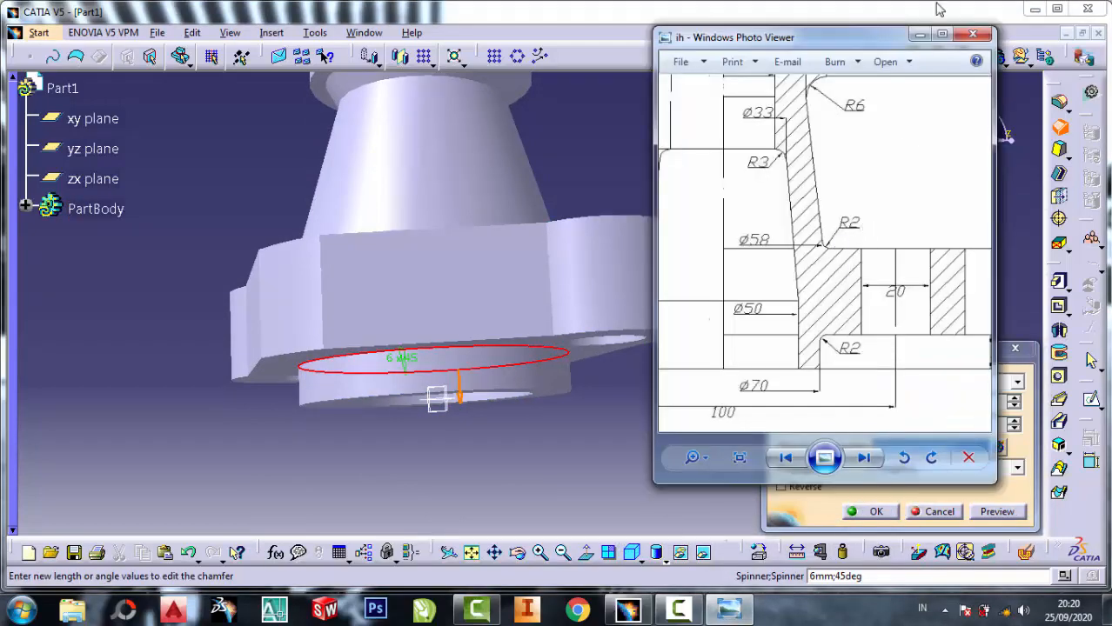
click(918, 35)
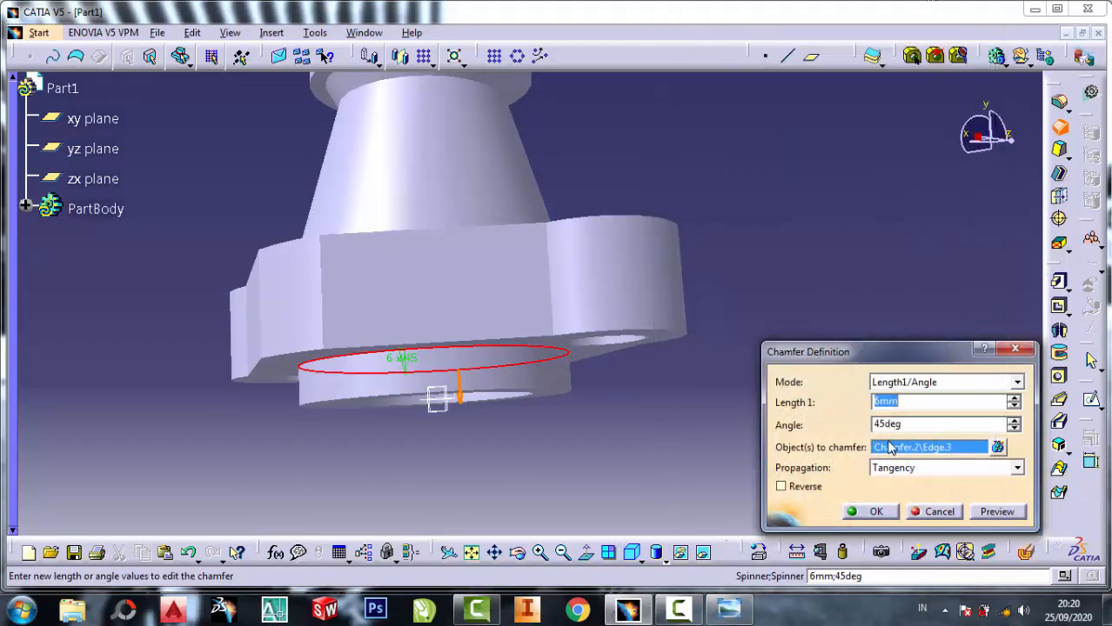
click(885, 517)
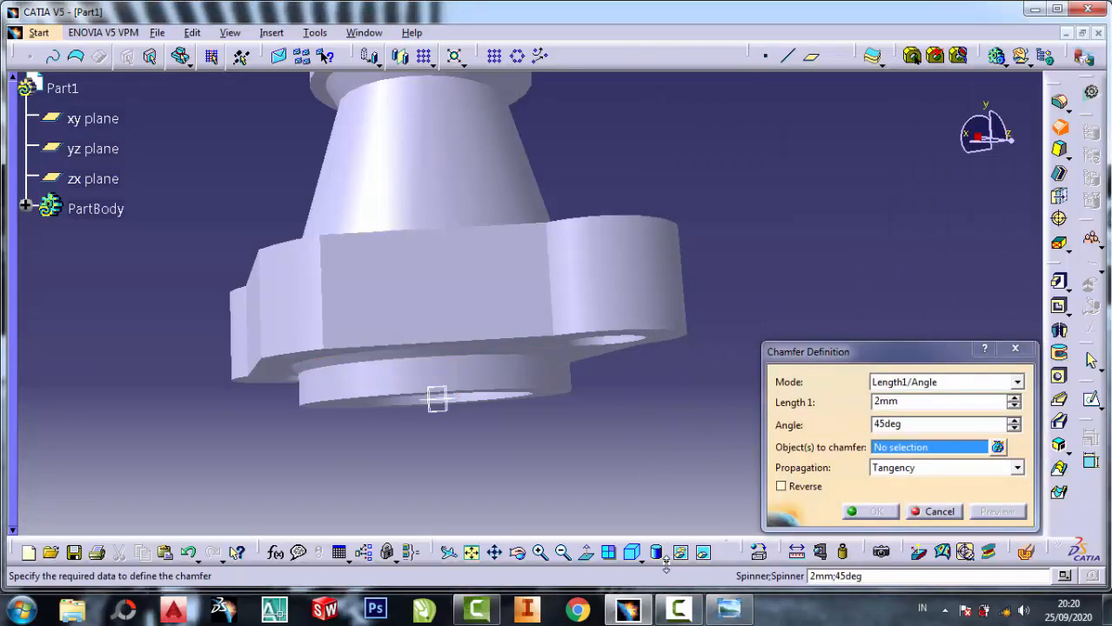
Step: Select the inner edge where the tapered bore meets the narrow bore for chamfering and check its size in the reference drawing
middle_drag(534, 417, 600, 161)
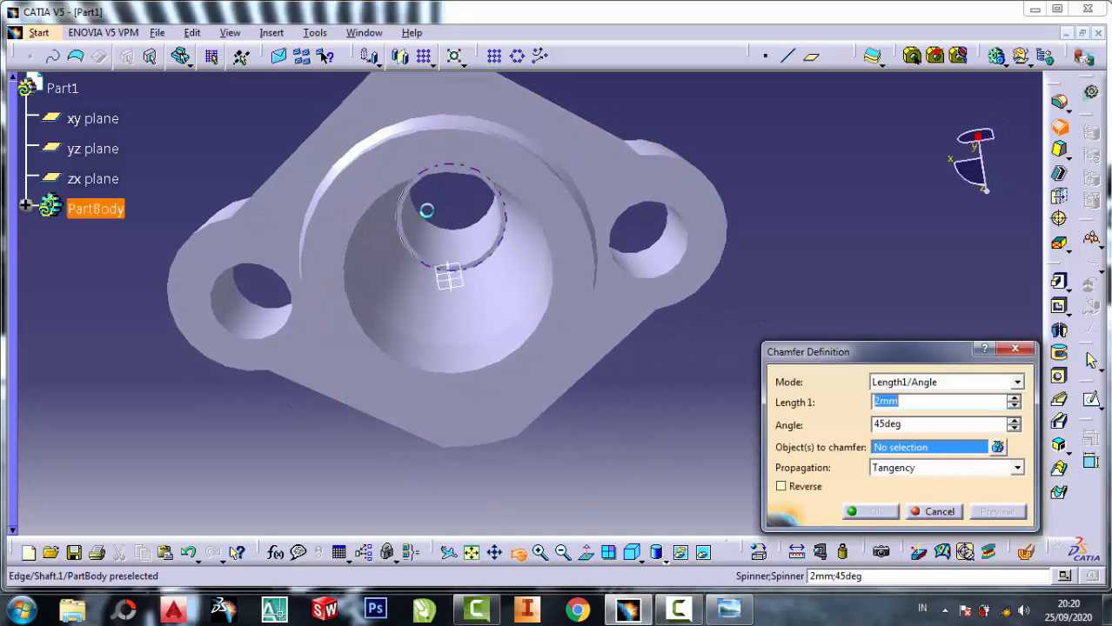
click(503, 214)
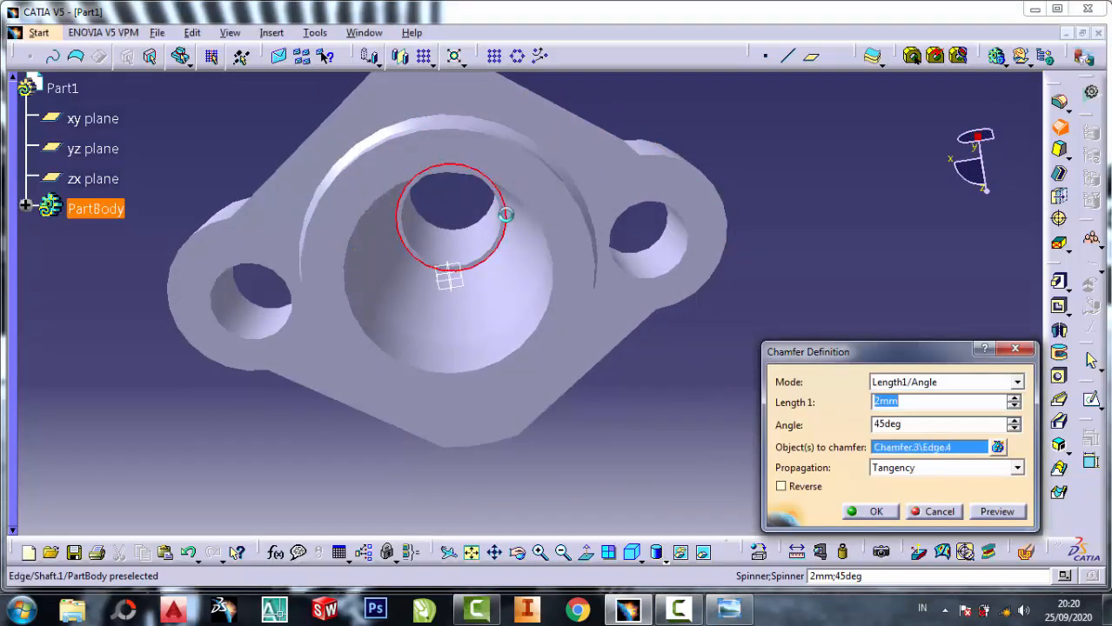
click(729, 610)
scroll(774, 176, up, 2)
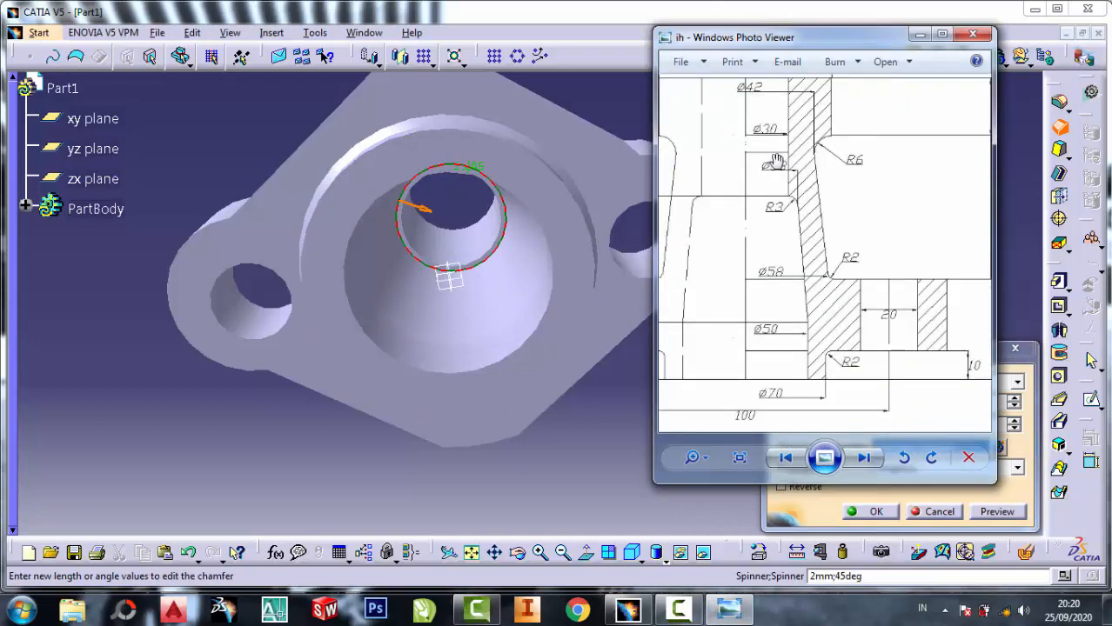
click(923, 35)
Step: Try to chamfer the inner bore edge 3 mm at 45°
text(3)
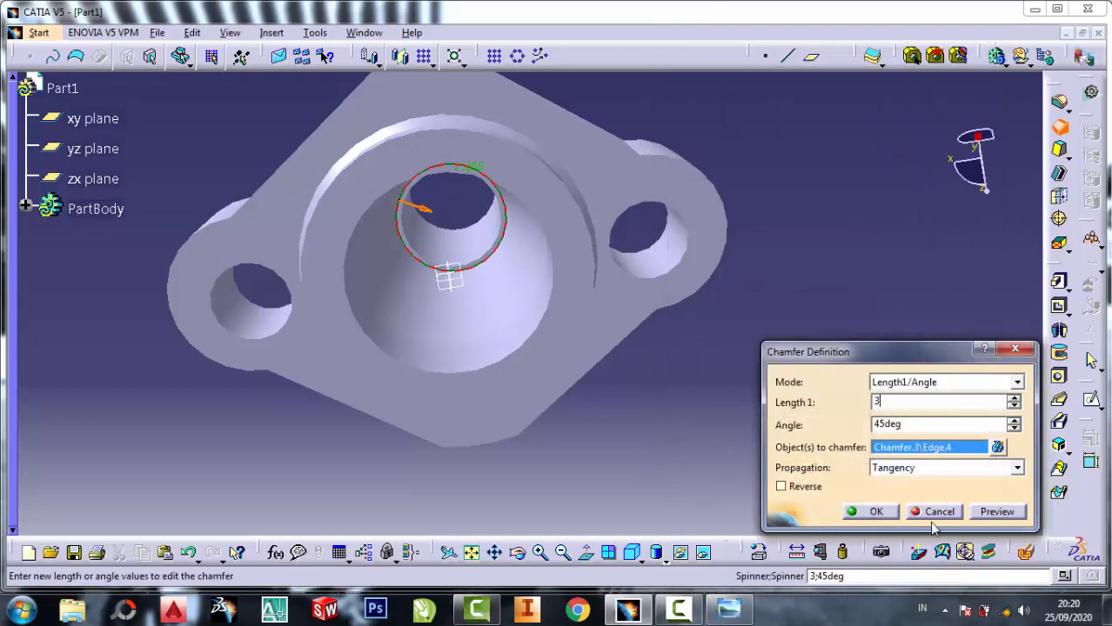
click(877, 517)
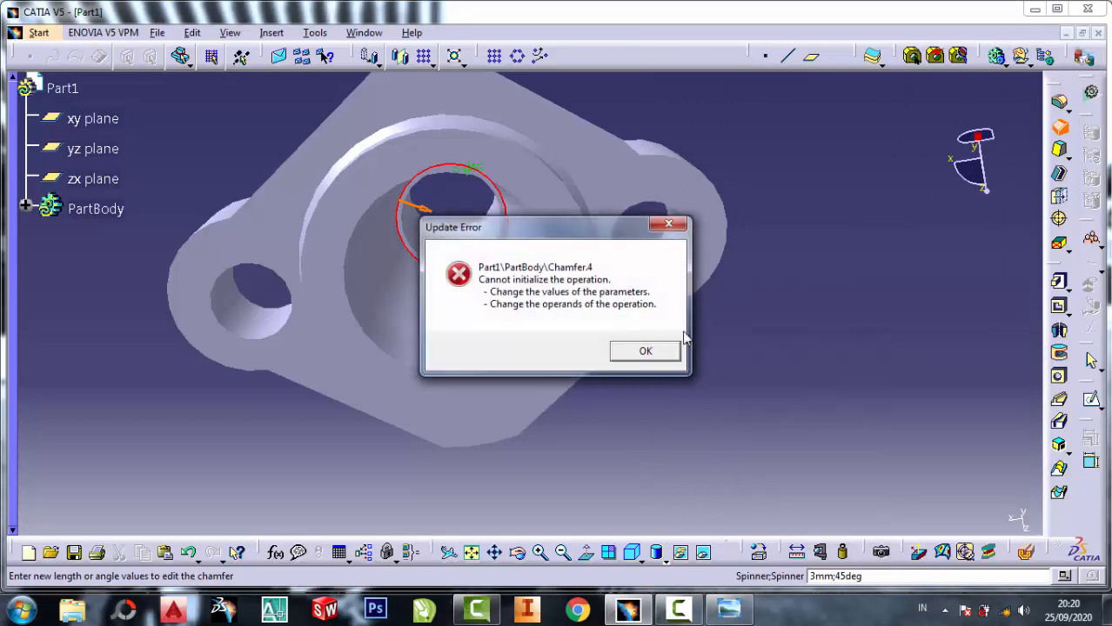
click(665, 350)
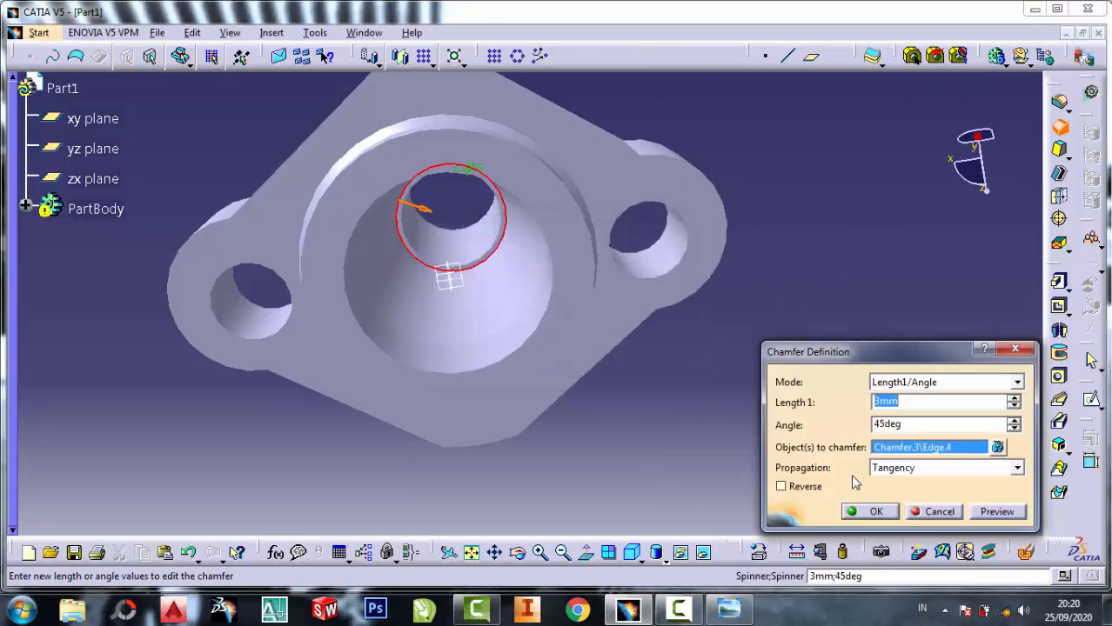
Step: Set the inner bore edge's chamfer length to 1 mm, apply it and end the Chamfer command
text(1)
click(867, 512)
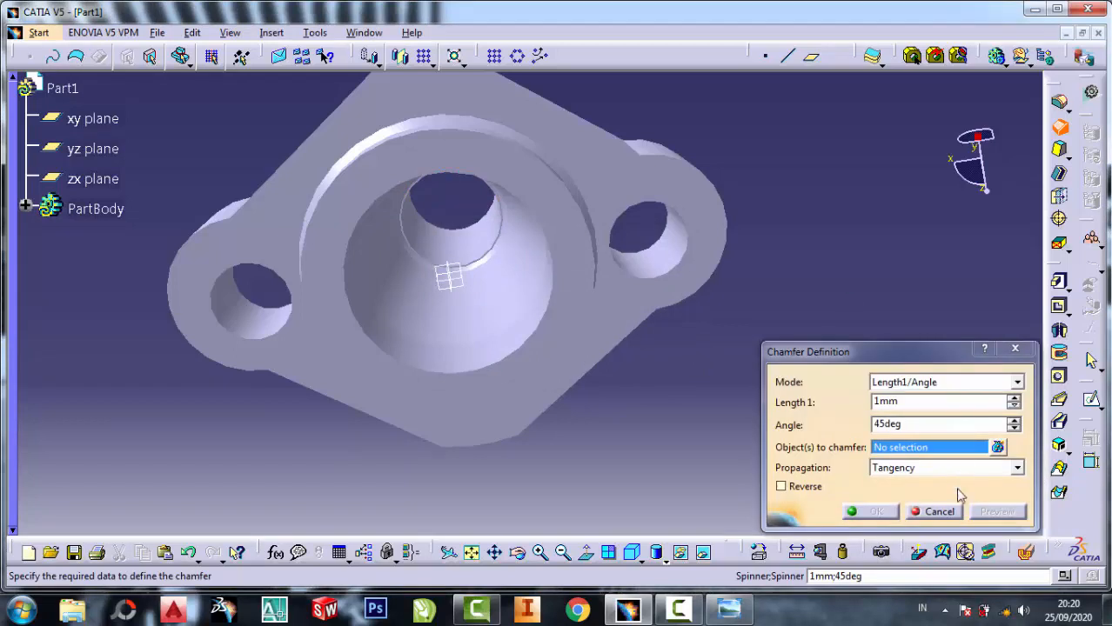
click(925, 514)
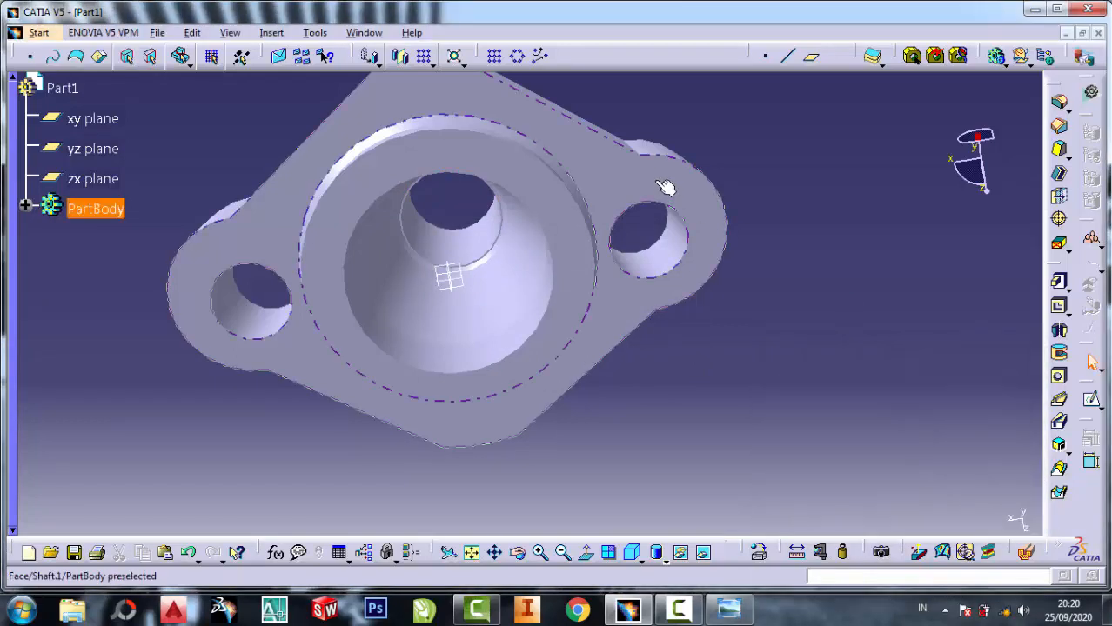
middle_drag(668, 178, 666, 213)
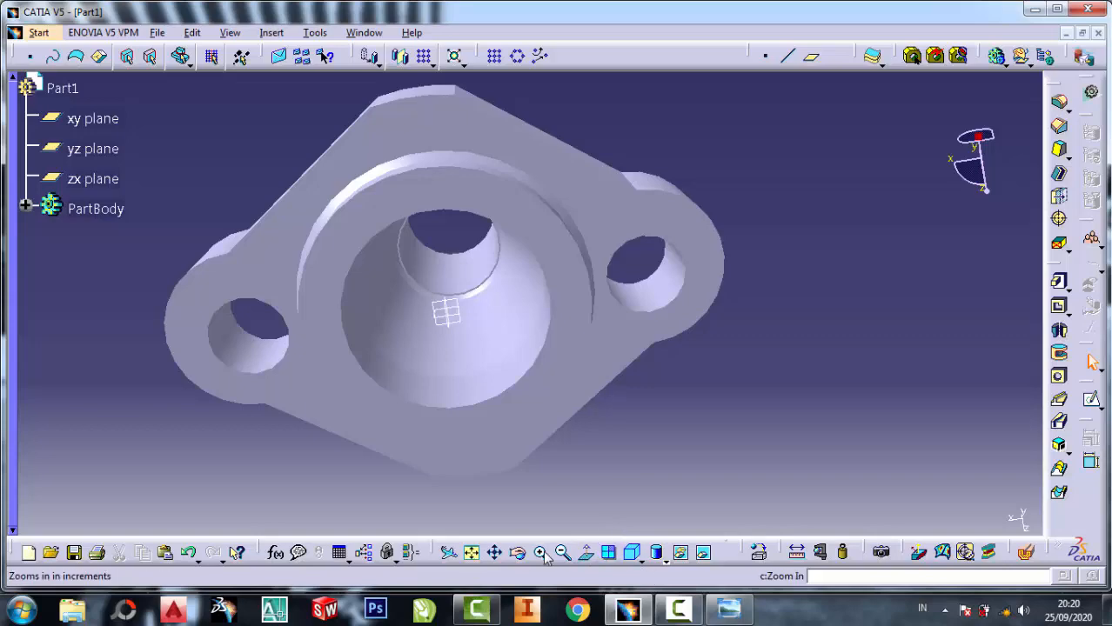
click(517, 553)
drag(440, 310, 566, 483)
click(517, 553)
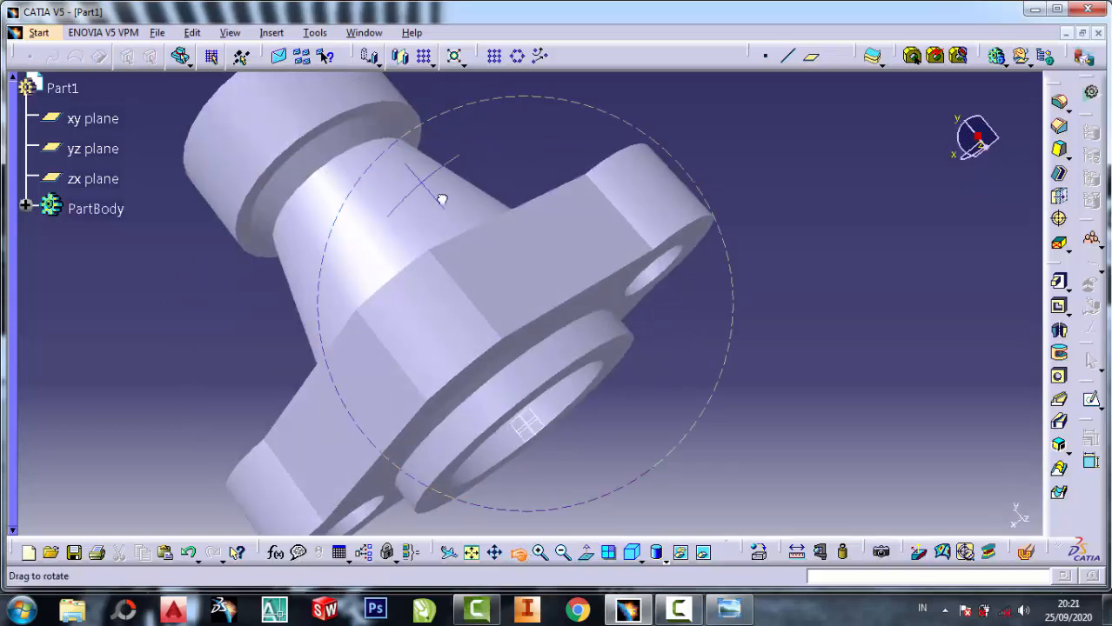
Step: Inspect the hub's boss, cone and flange from several sides and compare the model with the reference drawing's section and top views
drag(442, 195, 693, 263)
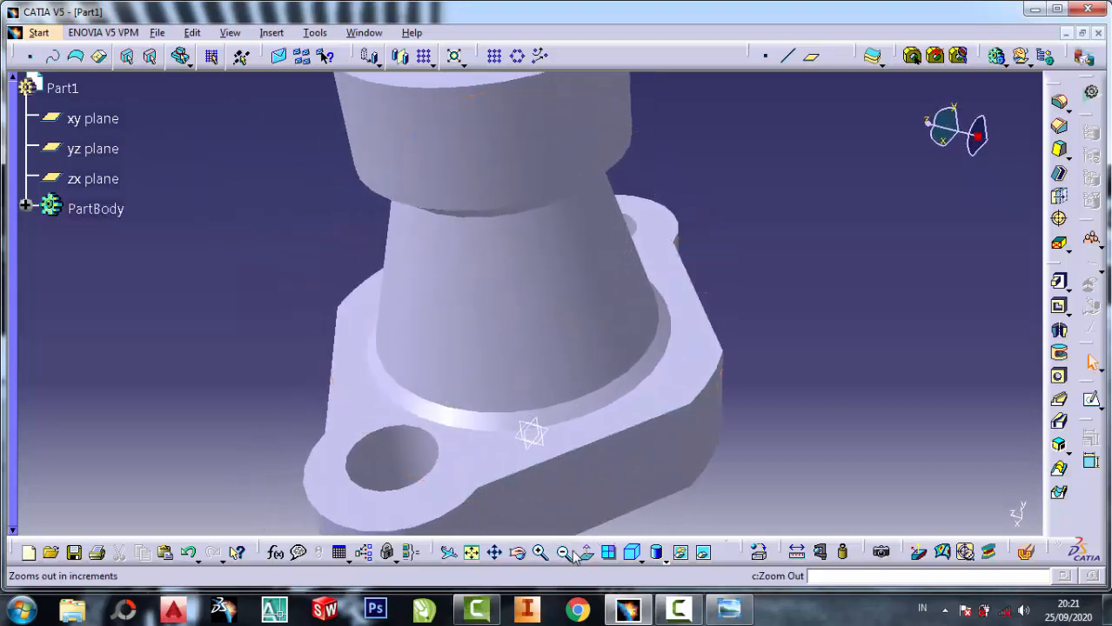
click(562, 553)
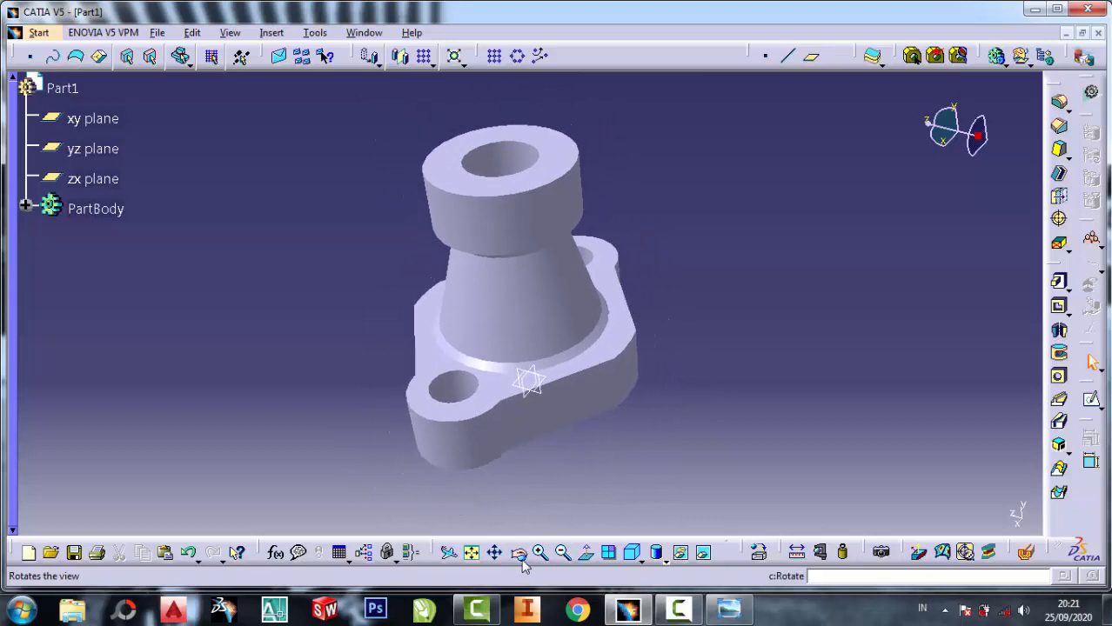
click(517, 553)
drag(488, 382, 398, 363)
middle_drag(673, 265, 528, 259)
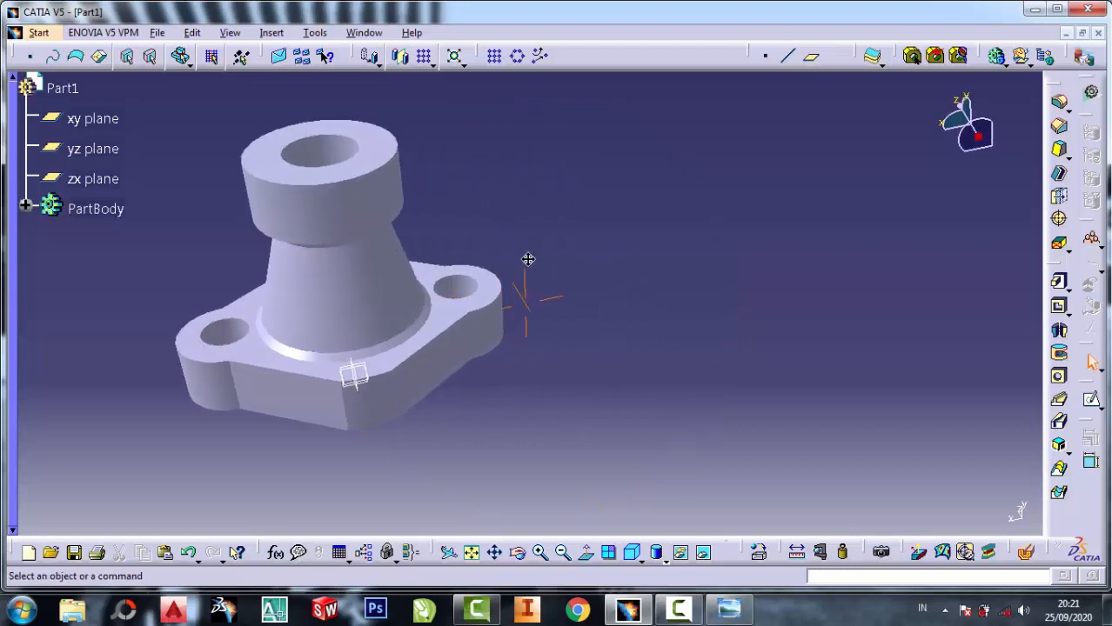
click(735, 614)
scroll(864, 238, down, 3)
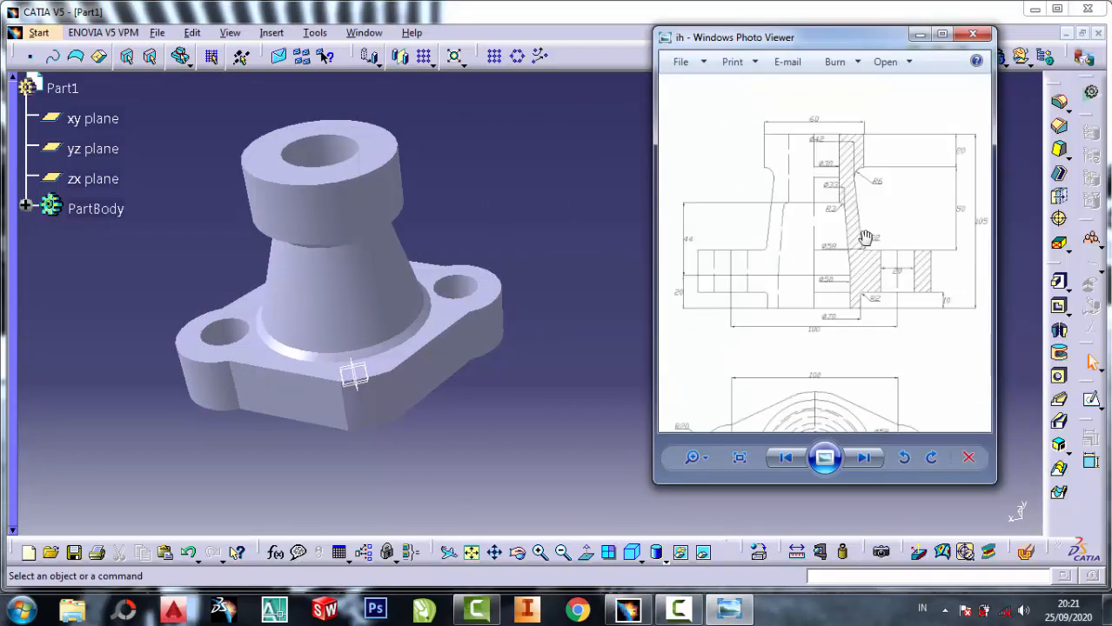
scroll(809, 181, up, 2)
scroll(754, 228, down, 2)
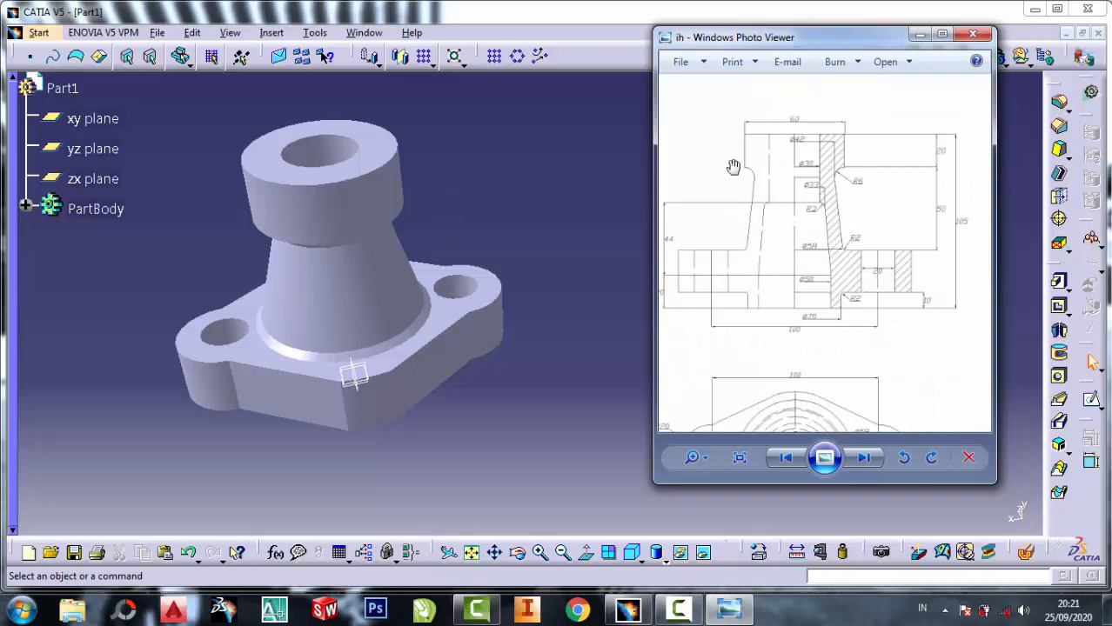
scroll(782, 203, down, 2)
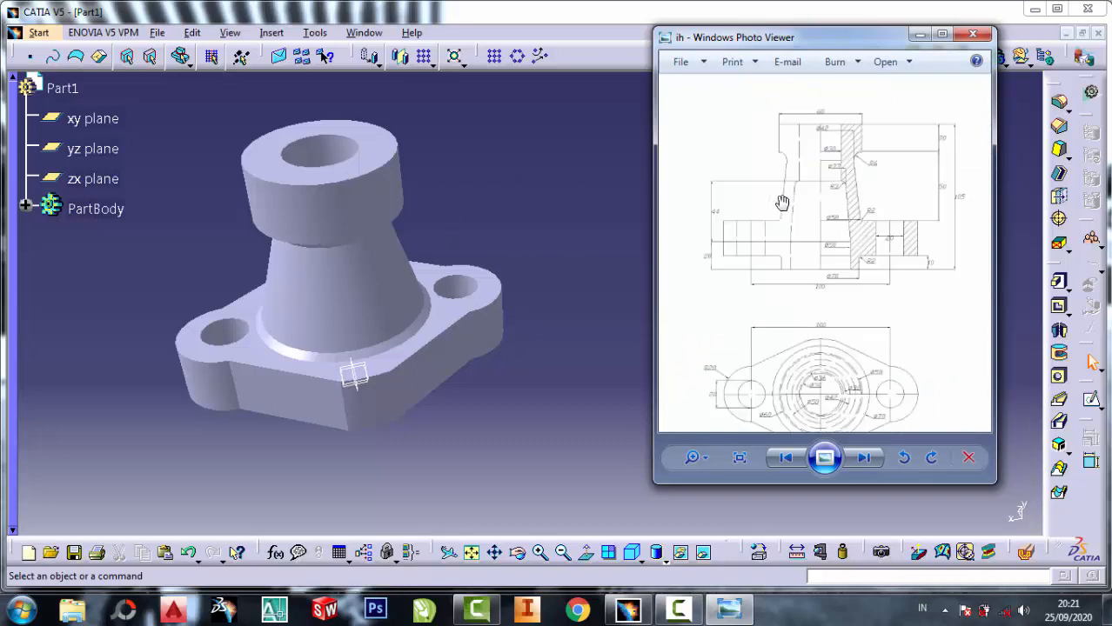